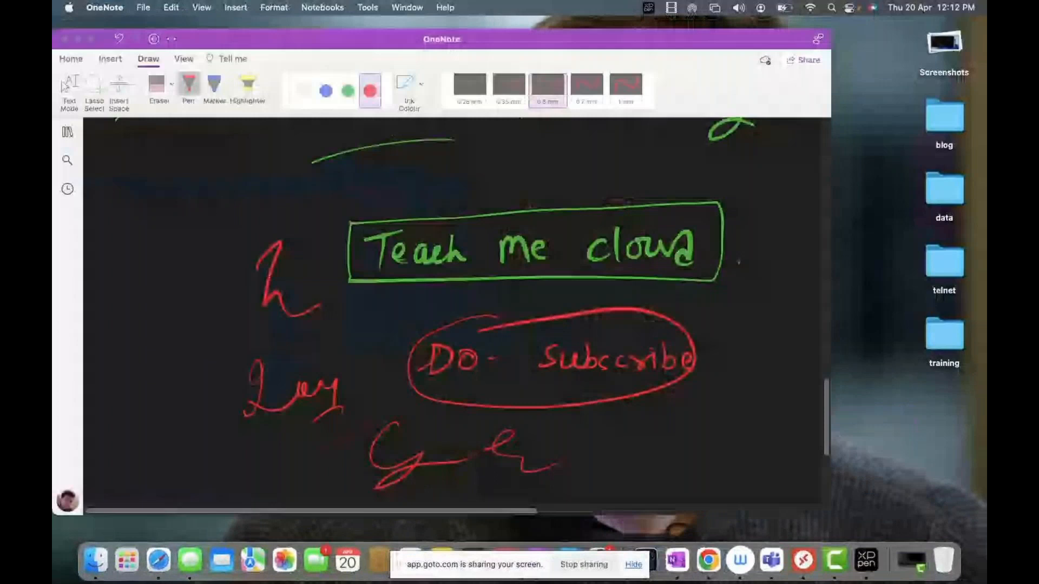
Delete the Configure Intersite Replication page from the notebook.
{"action": "left_click", "coordinate": [67, 107]}
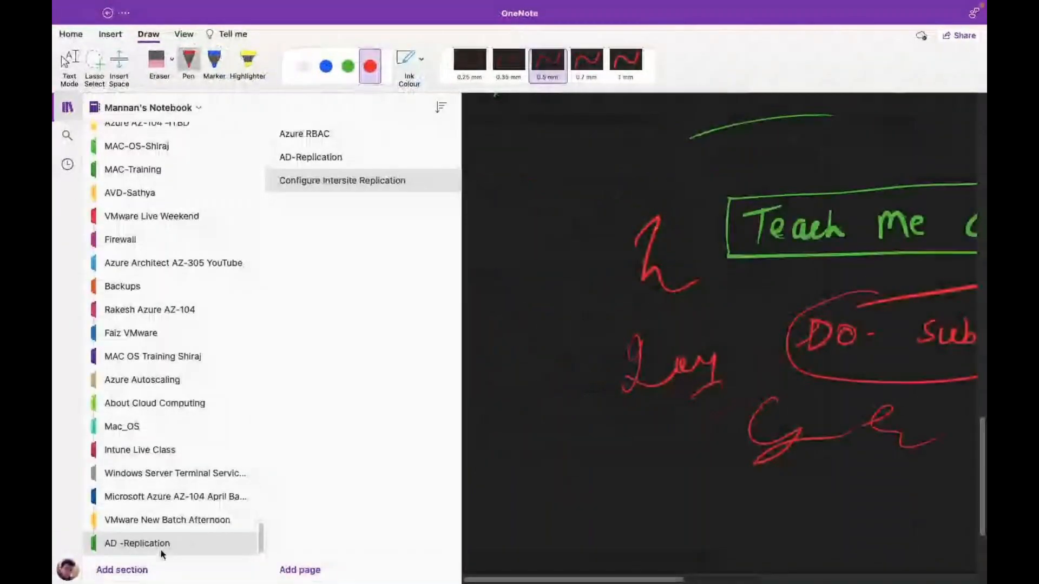
{"action": "right_click", "coordinate": [368, 179]}
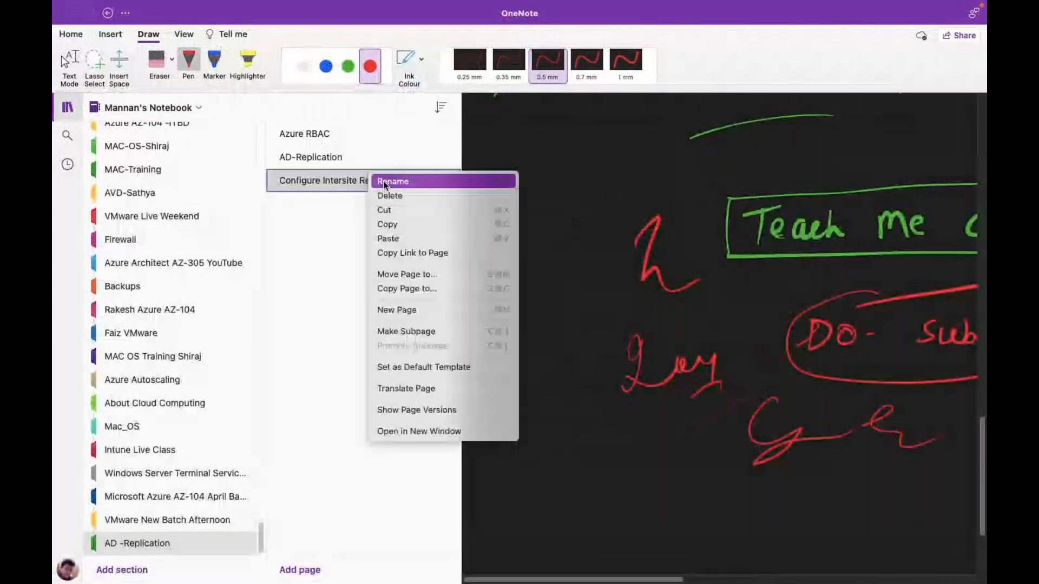
{"action": "left_click", "coordinate": [408, 196]}
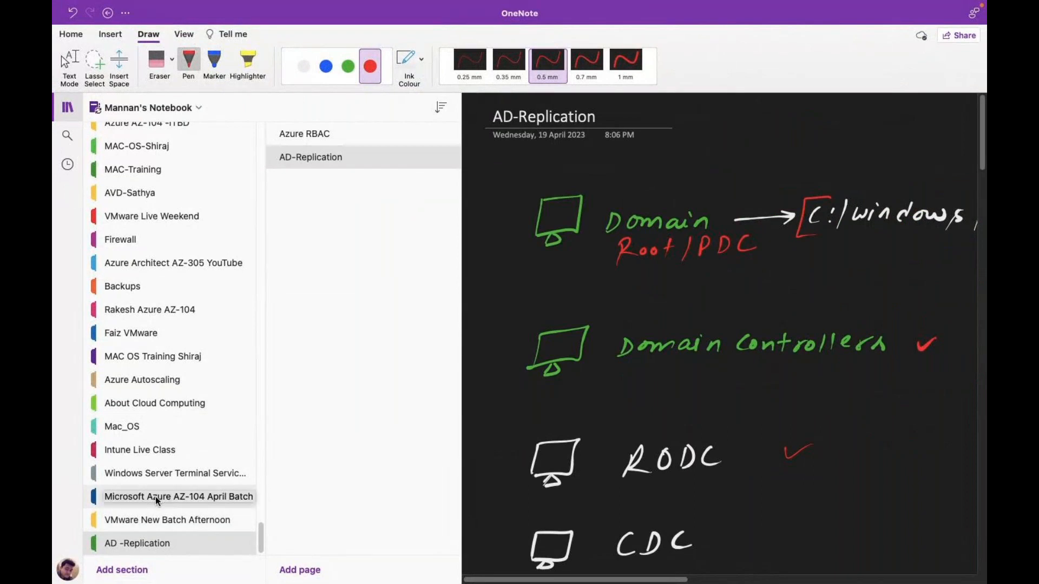
Open the Intune Live Class section to review the Active Directory Management notes, then switch to the Windows desktop.
{"action": "left_click", "coordinate": [139, 449]}
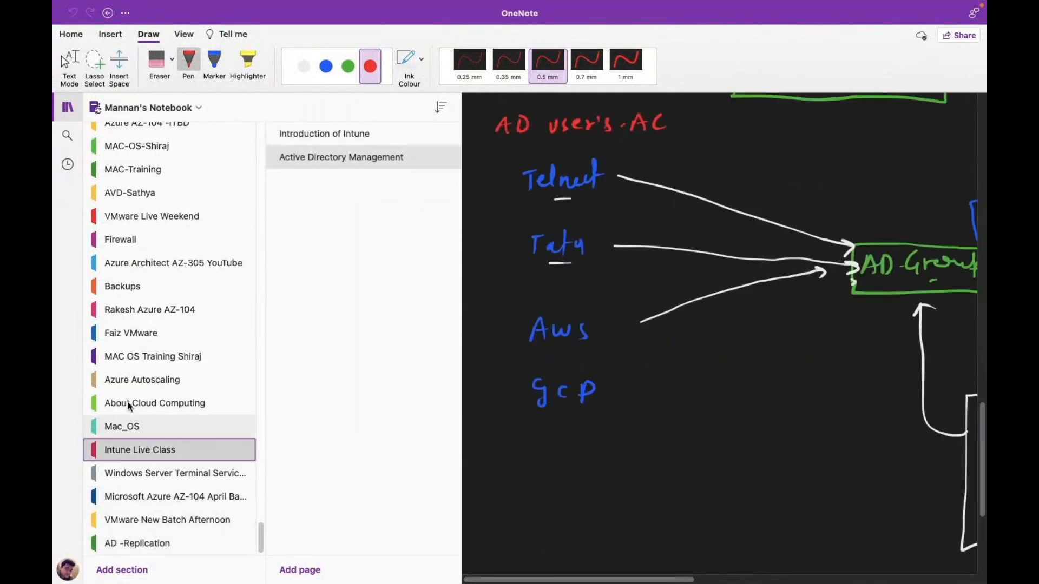
{"action": "left_click", "coordinate": [67, 108]}
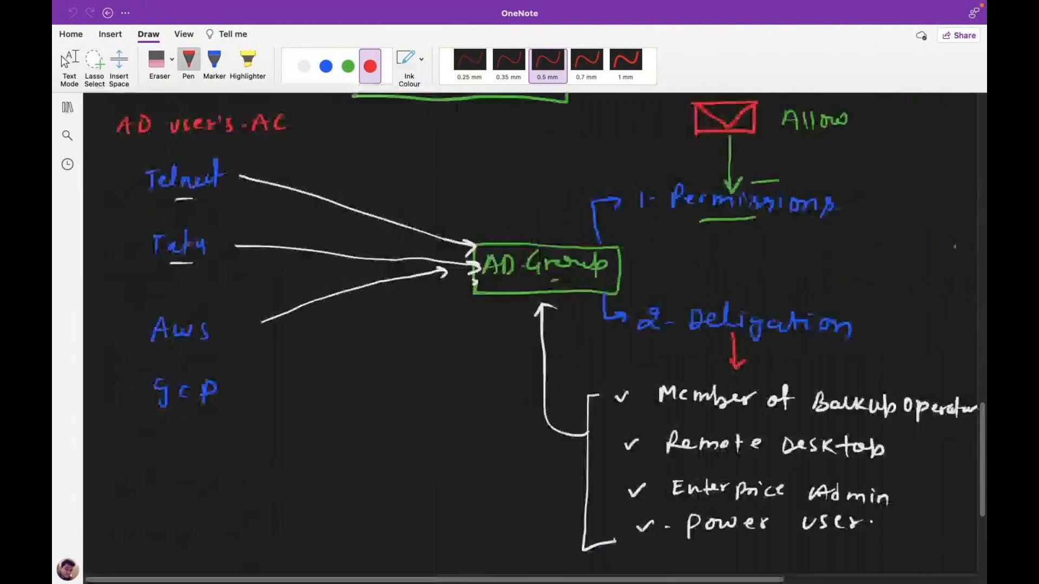
{"action": "scroll", "coordinate": [536, 324], "scroll_direction": "down", "scroll_amount": 5}
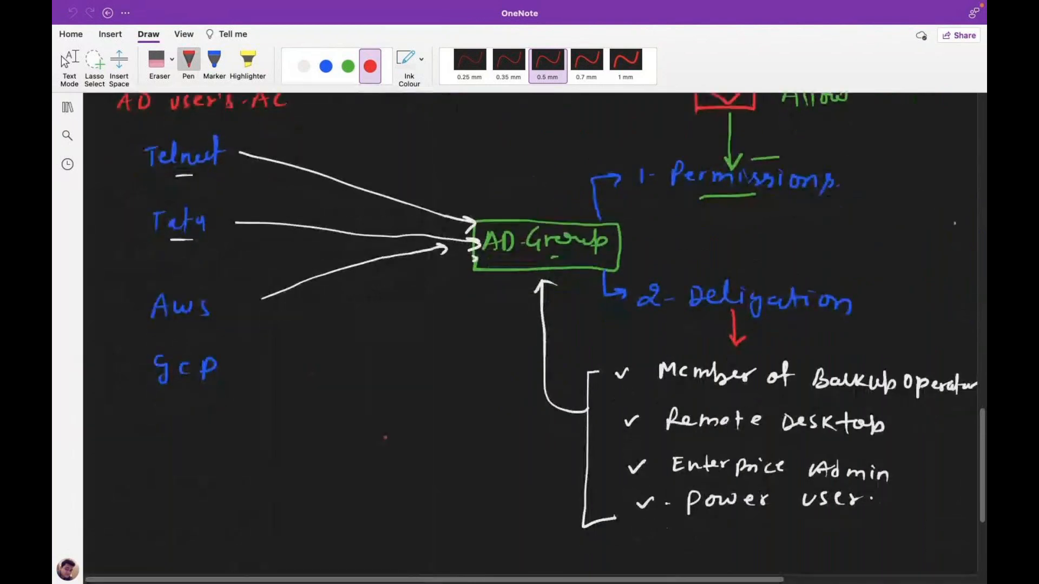
{"action": "scroll", "coordinate": [535, 325], "scroll_direction": "up", "scroll_amount": 10}
{"action": "scroll", "coordinate": [386, 438], "scroll_direction": "up", "scroll_amount": 5}
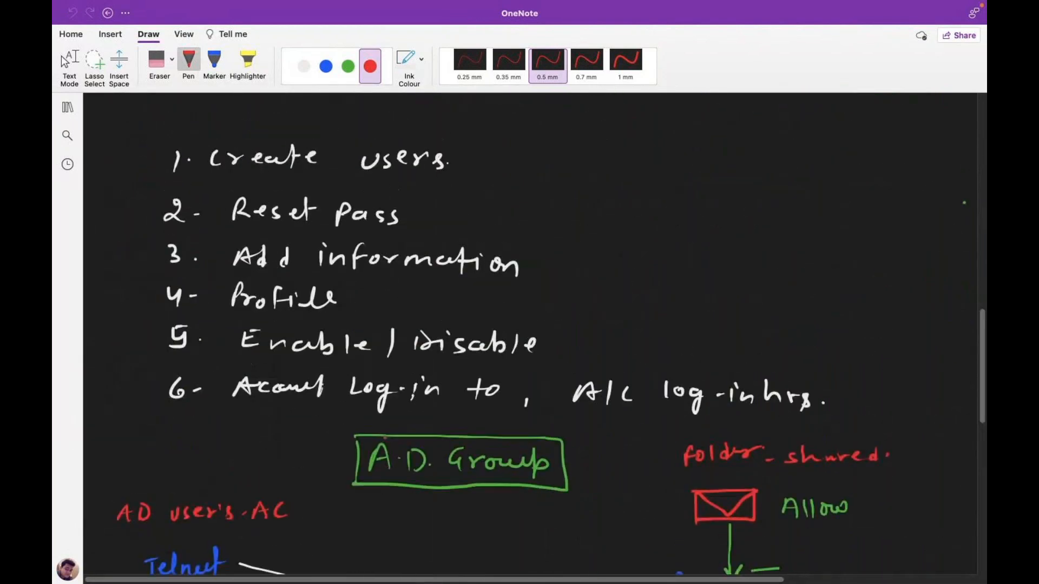
{"action": "key", "text": "ctrl+Right"}
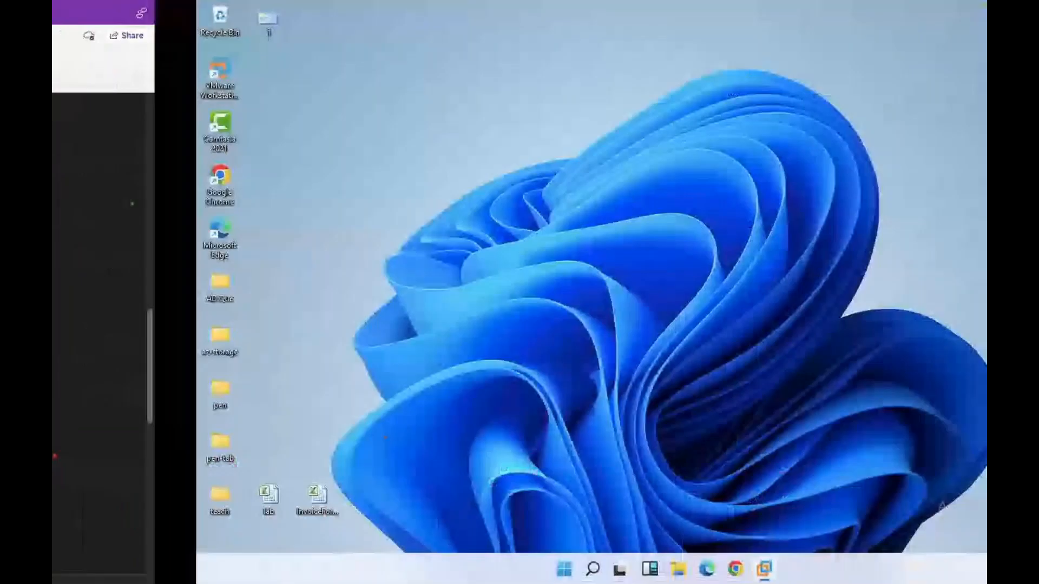
Look back over the OneNote notes, then bring the Chrome GoTo meeting window forward.
{"action": "key", "text": "ctrl+Left"}
{"action": "key", "text": "ctrl+Left"}
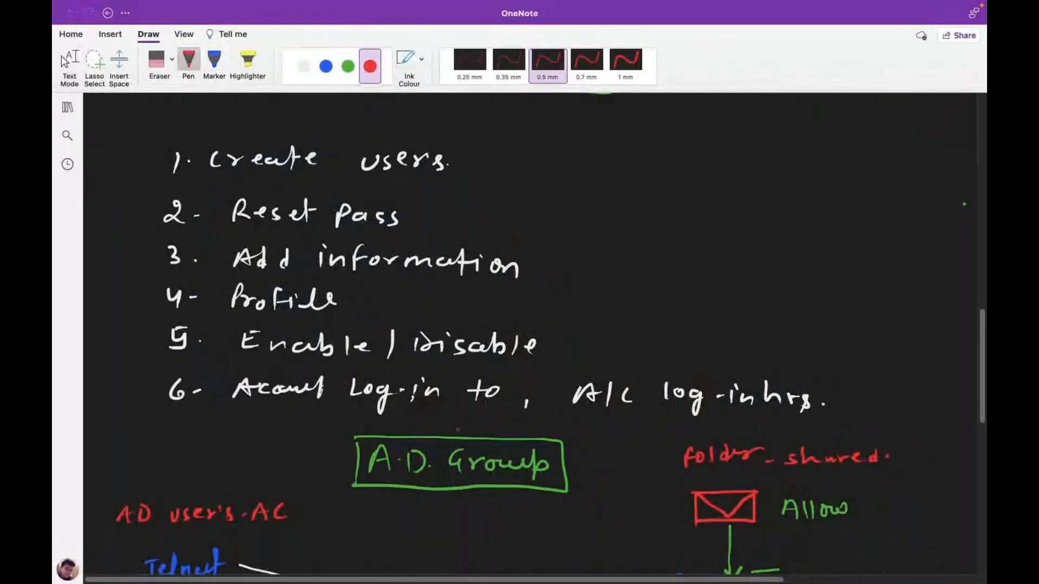
{"action": "scroll", "coordinate": [387, 403], "scroll_direction": "up", "scroll_amount": 6}
{"action": "scroll", "coordinate": [387, 403], "scroll_direction": "up", "scroll_amount": 10}
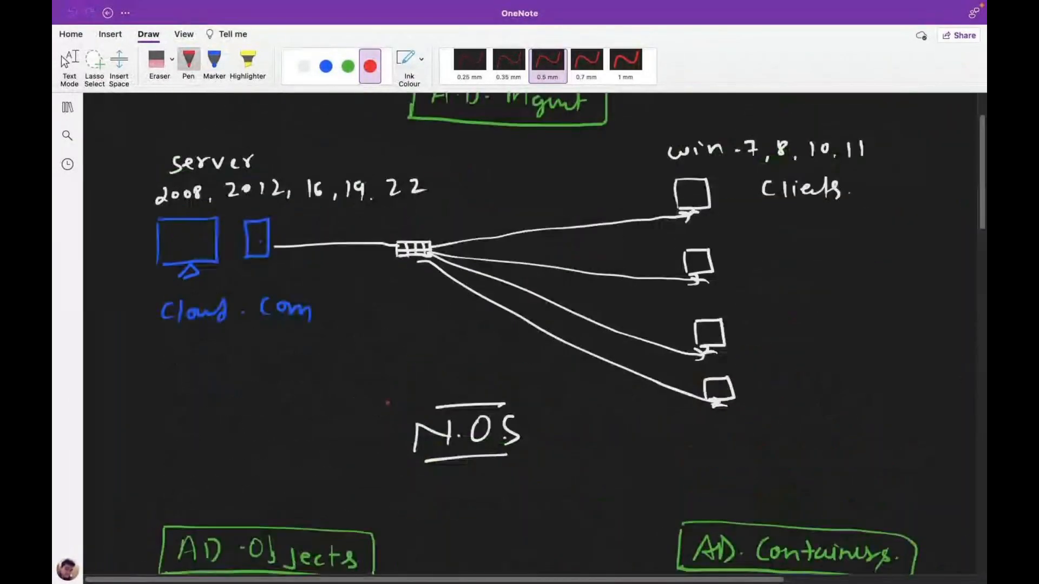
{"action": "scroll", "coordinate": [387, 403], "scroll_direction": "down", "scroll_amount": 20}
{"action": "scroll", "coordinate": [388, 403], "scroll_direction": "up", "scroll_amount": 2}
{"action": "scroll", "coordinate": [388, 403], "scroll_direction": "up", "scroll_amount": 2}
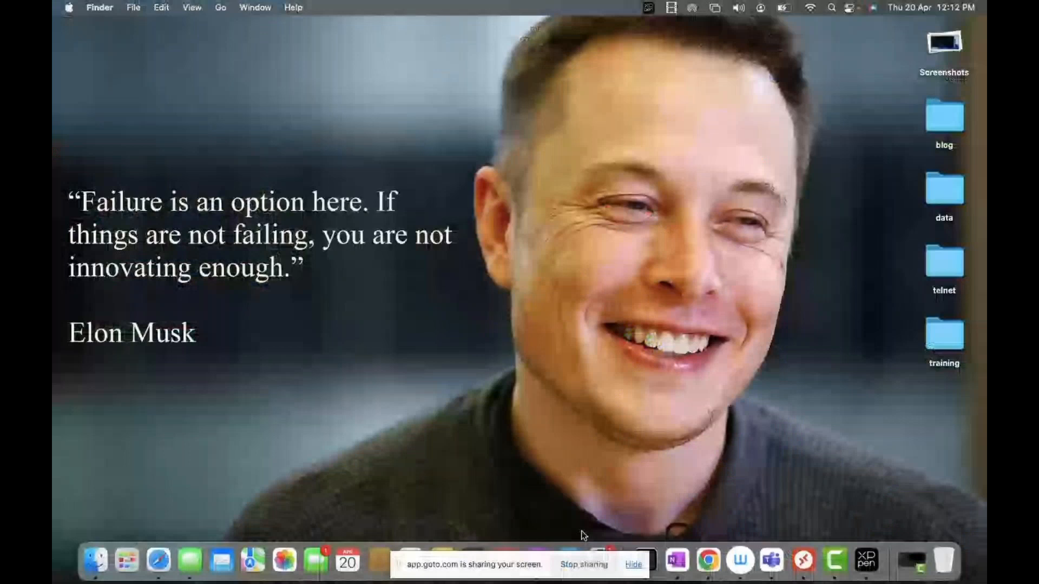
{"action": "left_click", "coordinate": [707, 568]}
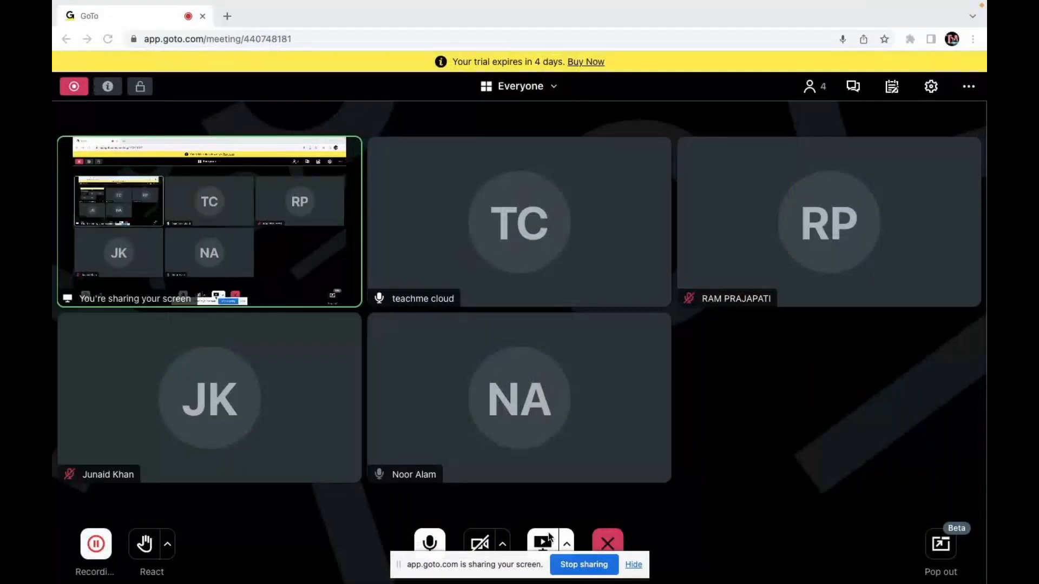
Hide the 'app.goto.com is sharing your screen' bar and switch back to OneNote.
{"action": "left_click", "coordinate": [633, 565]}
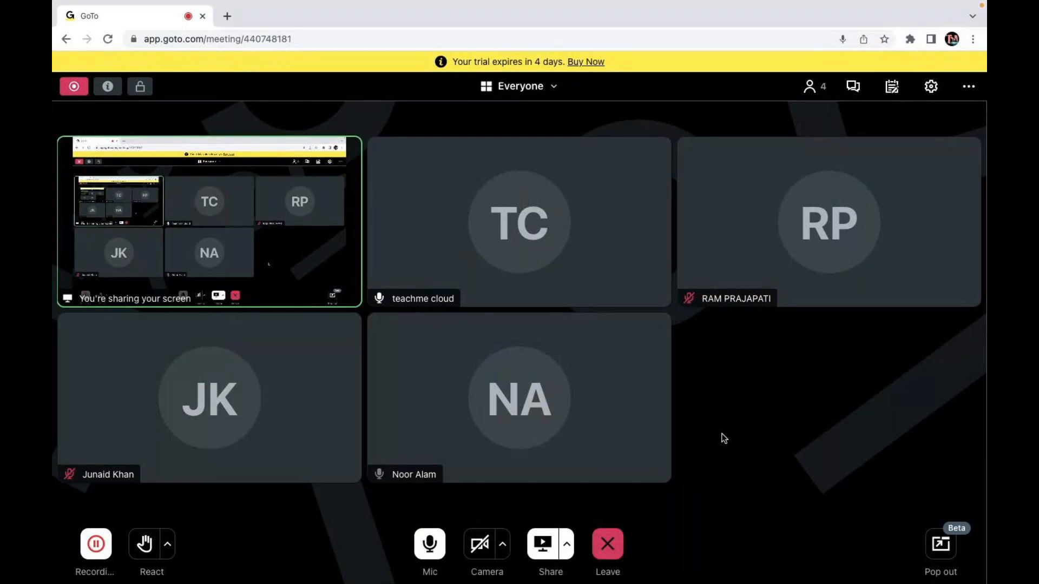
{"action": "key", "text": "ctrl+Right"}
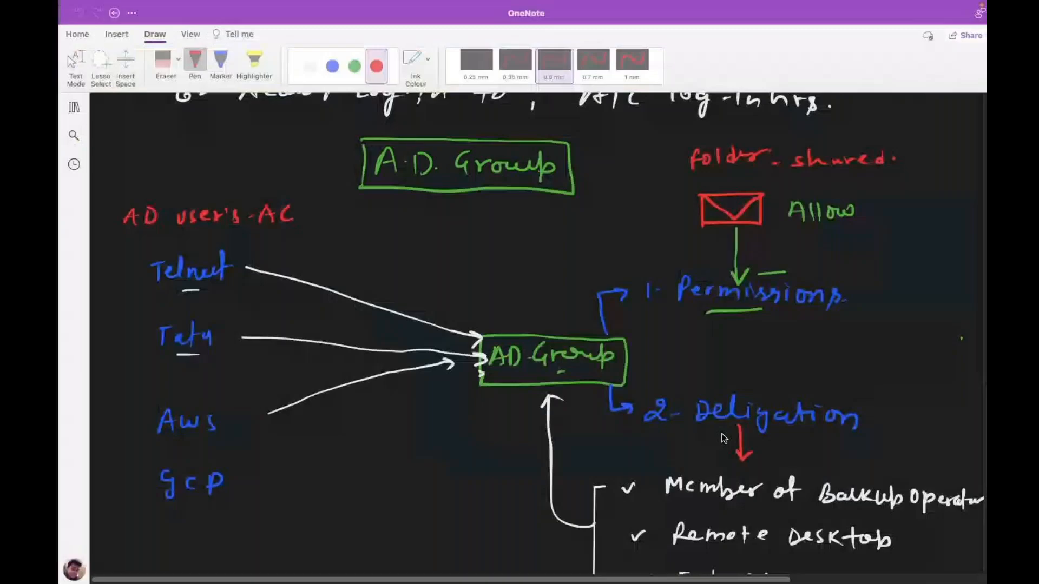
Rename the new untitled page to 'AD-Group Policy' and collapse the notebook lists.
{"action": "scroll", "coordinate": [724, 438], "scroll_direction": "down", "scroll_amount": 4}
{"action": "scroll", "coordinate": [304, 324], "scroll_direction": "down", "scroll_amount": 6}
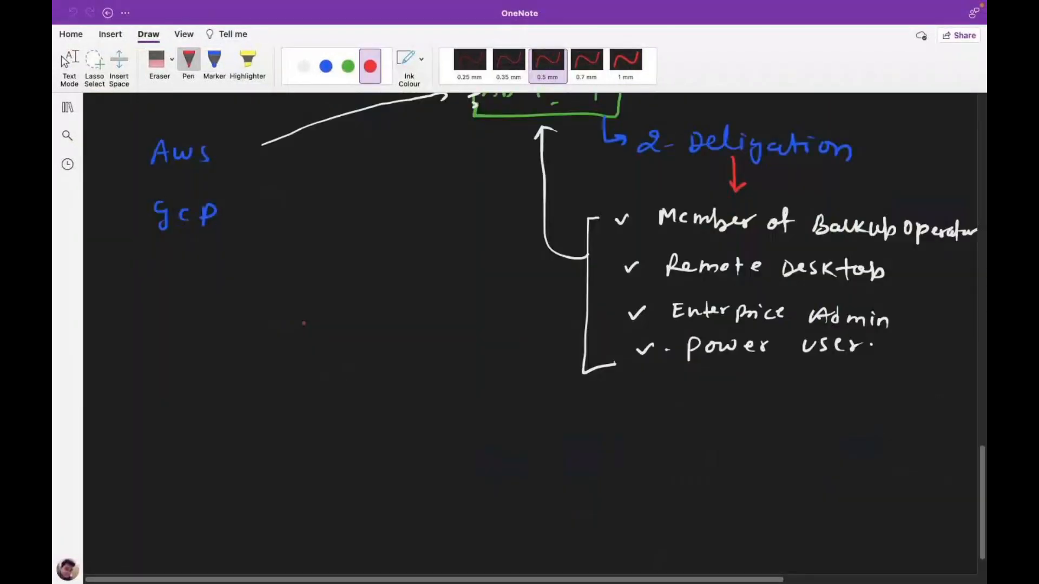
{"action": "scroll", "coordinate": [303, 323], "scroll_direction": "up", "scroll_amount": 9}
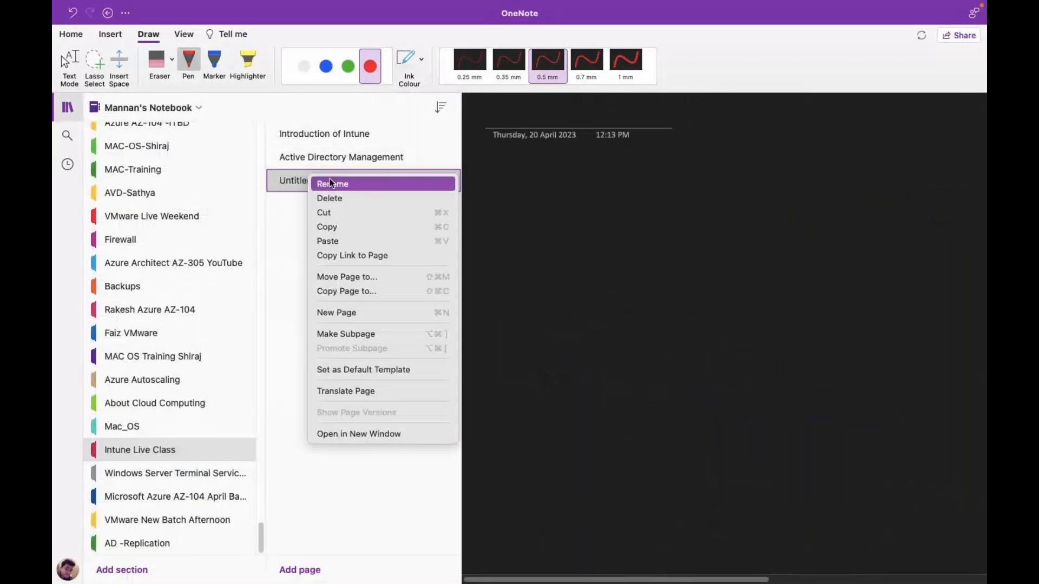
{"action": "left_click", "coordinate": [335, 183]}
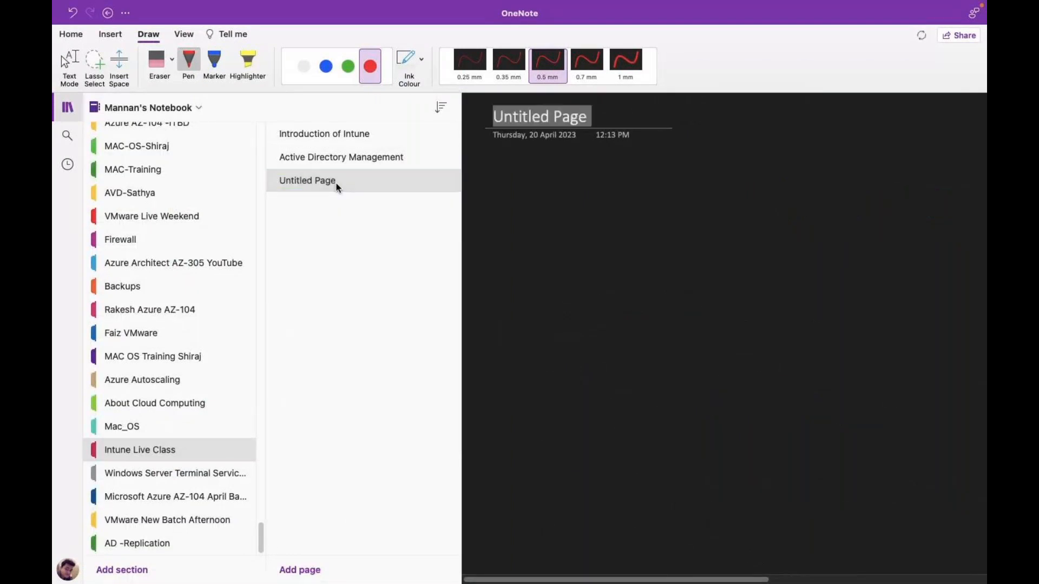
{"action": "type", "text": "AD"}
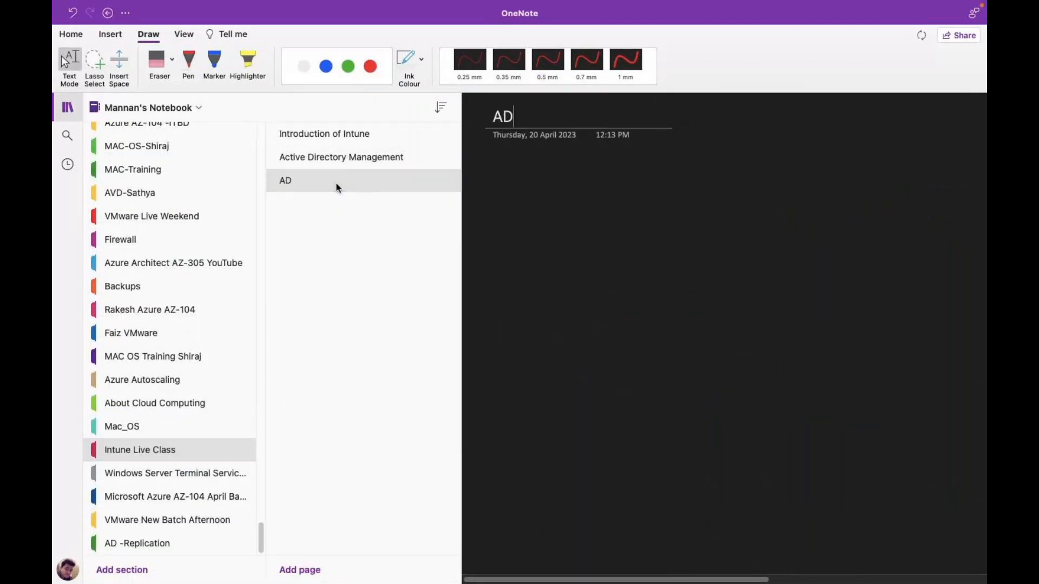
{"action": "type", "text": "-Group "}
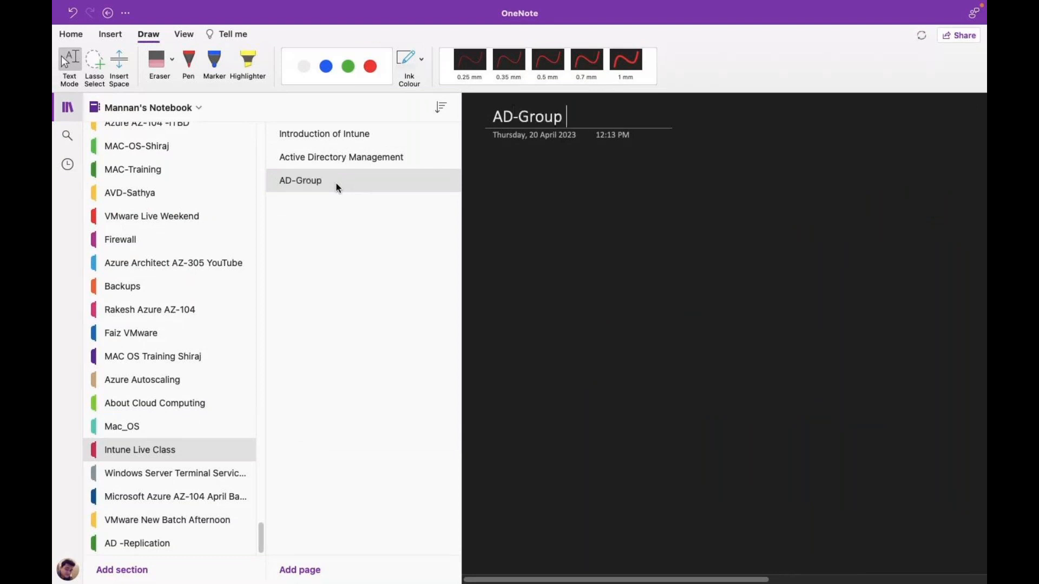
{"action": "type", "text": "Policy"}
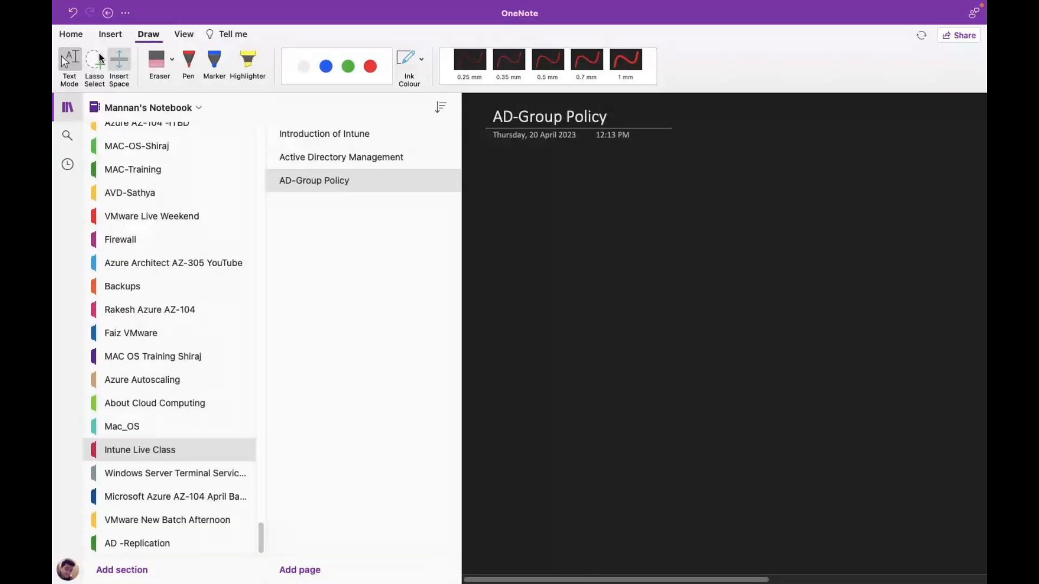
{"action": "left_click", "coordinate": [69, 109]}
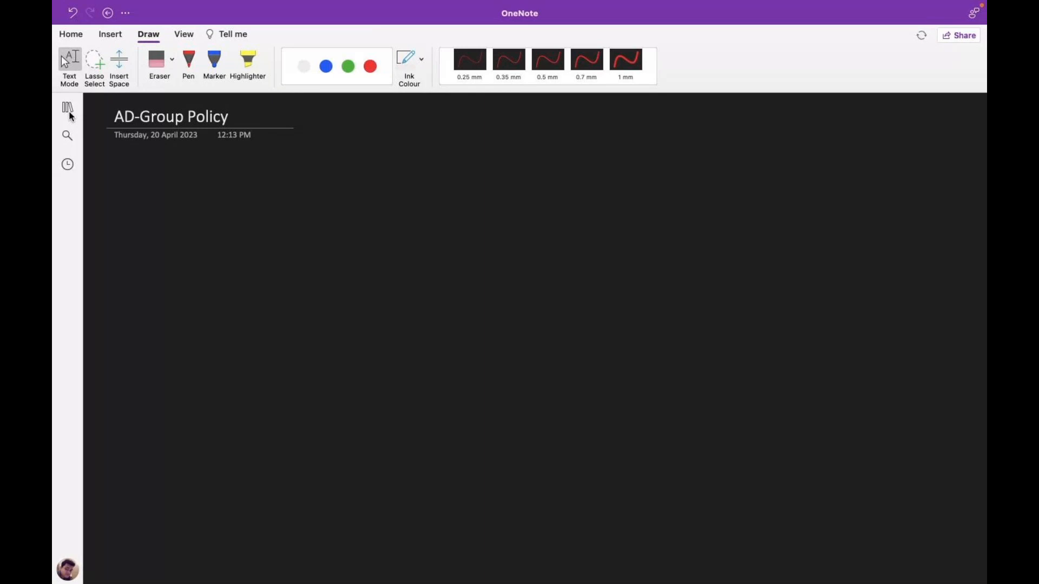
With a green pen, handwrite the heading 'Windows Server GPO'.
{"action": "left_click", "coordinate": [188, 63]}
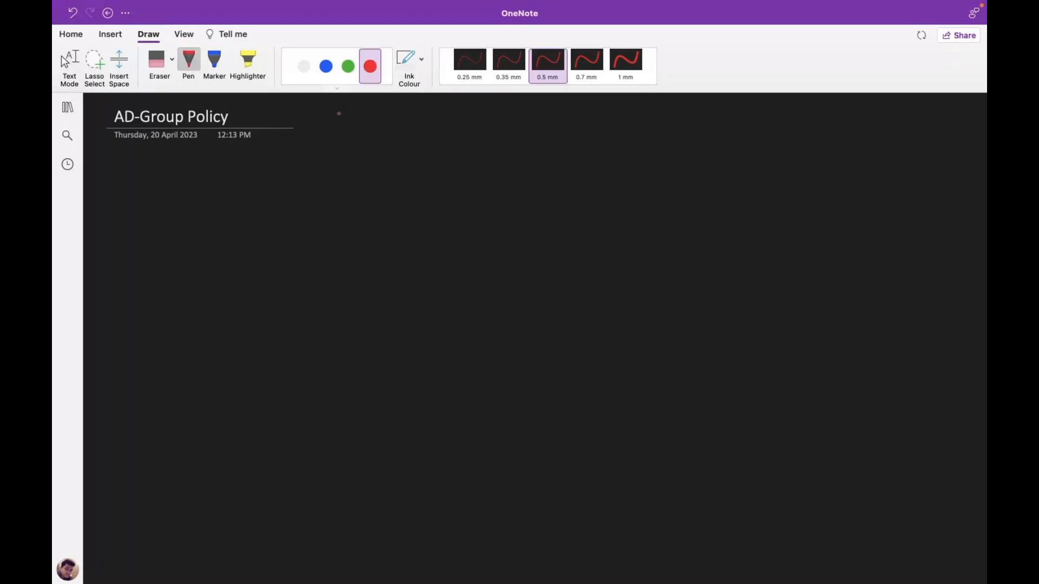
{"action": "left_click", "coordinate": [349, 66]}
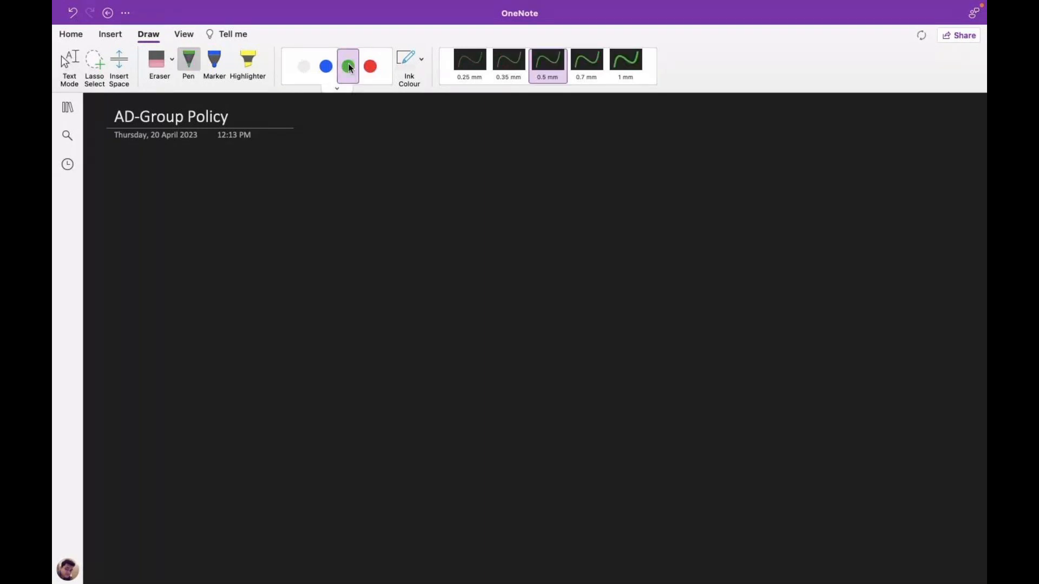
{"action": "left_click", "coordinate": [65, 61]}
{"action": "mouse_move", "coordinate": [404, 163]}
{"action": "left_mouse_down"}
{"action": "mouse_move", "coordinate": [401, 175]}
{"action": "mouse_move", "coordinate": [415, 166]}
{"action": "mouse_move", "coordinate": [433, 177]}
{"action": "left_mouse_up"}
{"action": "mouse_move", "coordinate": [452, 170]}
{"action": "left_mouse_down"}
{"action": "mouse_move", "coordinate": [487, 172]}
{"action": "mouse_move", "coordinate": [487, 192]}
{"action": "mouse_move", "coordinate": [516, 184]}
{"action": "left_mouse_up"}
{"action": "left_click_drag", "start_coordinate": [531, 175], "coordinate": [539, 172]}
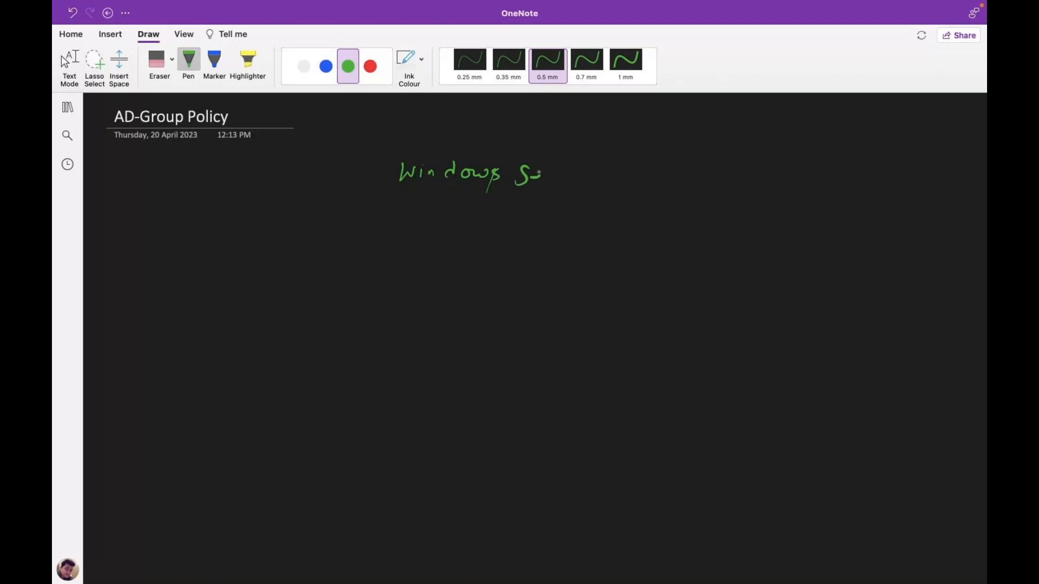
{"action": "left_click_drag", "start_coordinate": [539, 172], "coordinate": [543, 181]}
{"action": "left_click_drag", "start_coordinate": [549, 172], "coordinate": [571, 173]}
{"action": "left_click_drag", "start_coordinate": [575, 177], "coordinate": [584, 182]}
{"action": "left_click_drag", "start_coordinate": [588, 172], "coordinate": [601, 173]}
{"action": "key", "text": "Escape"}
{"action": "left_click_drag", "start_coordinate": [627, 166], "coordinate": [659, 168]}
Underline the heading, switch to white ink and number the first item '1.'.
{"action": "left_click_drag", "start_coordinate": [426, 197], "coordinate": [675, 199]}
{"action": "left_click", "coordinate": [303, 66]}
{"action": "left_click_drag", "start_coordinate": [177, 250], "coordinate": [172, 271]}
{"action": "left_click_drag", "start_coordinate": [185, 260], "coordinate": [214, 258]}
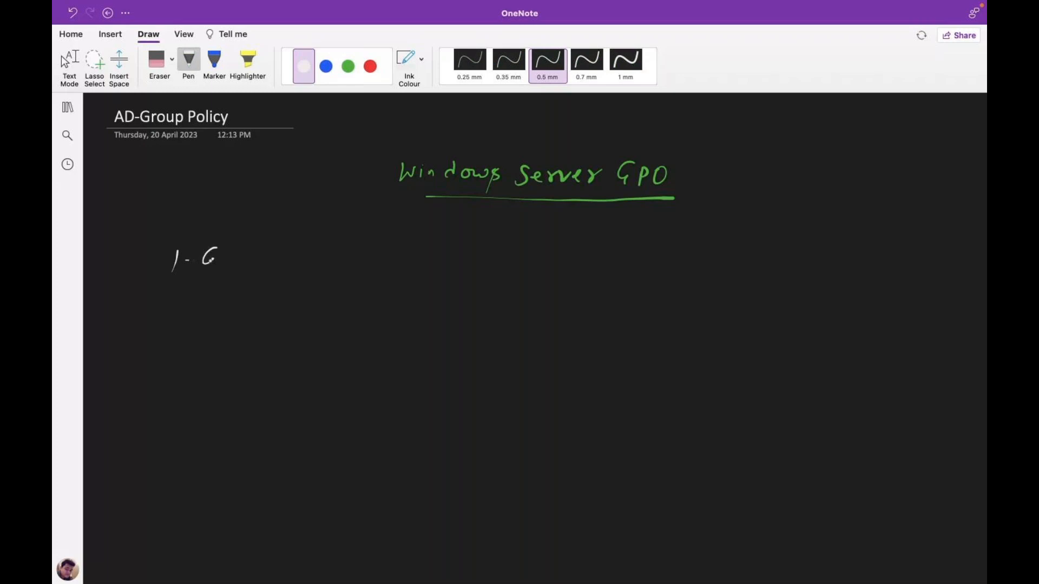
Handwrite item 1 as 'GPO Precedance'.
{"action": "left_click_drag", "start_coordinate": [211, 261], "coordinate": [211, 270]}
{"action": "left_click_drag", "start_coordinate": [223, 253], "coordinate": [222, 269]}
{"action": "left_click_drag", "start_coordinate": [222, 252], "coordinate": [223, 260]}
{"action": "left_click_drag", "start_coordinate": [243, 250], "coordinate": [246, 251]}
{"action": "left_click_drag", "start_coordinate": [274, 249], "coordinate": [271, 269]}
{"action": "left_click_drag", "start_coordinate": [272, 249], "coordinate": [275, 259]}
{"action": "left_click_drag", "start_coordinate": [283, 256], "coordinate": [294, 256]}
{"action": "left_click_drag", "start_coordinate": [296, 261], "coordinate": [314, 265]}
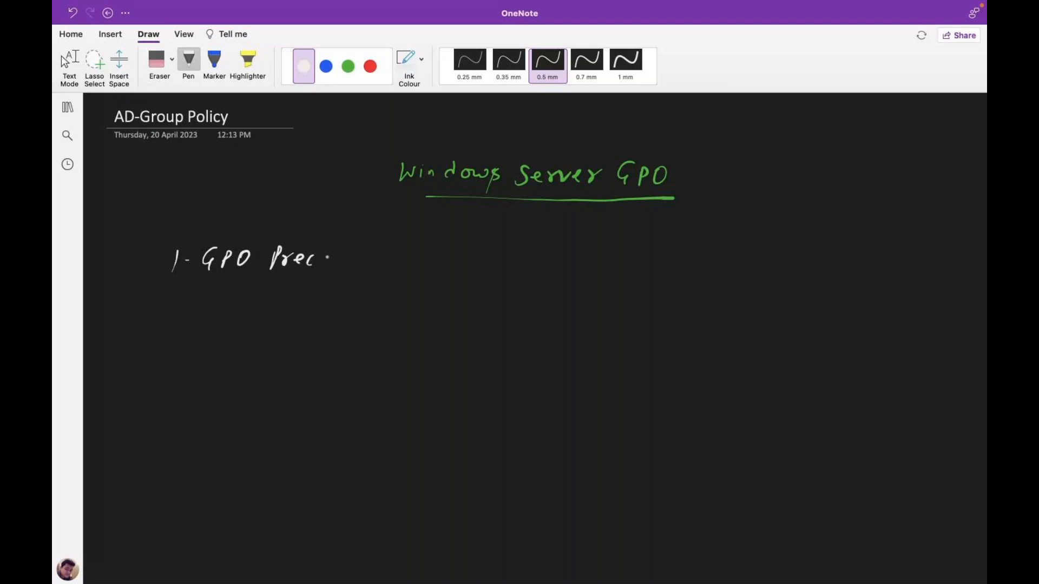
{"action": "left_click_drag", "start_coordinate": [320, 261], "coordinate": [325, 265]}
{"action": "left_click_drag", "start_coordinate": [340, 247], "coordinate": [342, 267]}
{"action": "left_click_drag", "start_coordinate": [353, 260], "coordinate": [355, 266]}
{"action": "left_click_drag", "start_coordinate": [358, 260], "coordinate": [368, 267]}
{"action": "left_click_drag", "start_coordinate": [383, 258], "coordinate": [377, 266]}
{"action": "left_click_drag", "start_coordinate": [390, 263], "coordinate": [401, 265]}
Handwrite item 2 as 'Configure GPO'.
{"action": "left_click_drag", "start_coordinate": [162, 314], "coordinate": [173, 329]}
{"action": "left_click_drag", "start_coordinate": [178, 323], "coordinate": [208, 327]}
{"action": "left_click_drag", "start_coordinate": [224, 318], "coordinate": [240, 326]}
{"action": "mouse_move", "coordinate": [259, 310]}
{"action": "left_mouse_down"}
{"action": "mouse_move", "coordinate": [246, 329]}
{"action": "mouse_move", "coordinate": [270, 319]}
{"action": "left_mouse_up"}
{"action": "left_click_drag", "start_coordinate": [281, 322], "coordinate": [281, 329]}
{"action": "left_click", "coordinate": [282, 316]}
{"action": "mouse_move", "coordinate": [290, 322]}
{"action": "left_mouse_down"}
{"action": "mouse_move", "coordinate": [287, 334]}
{"action": "mouse_move", "coordinate": [287, 325]}
{"action": "left_mouse_up"}
{"action": "left_click_drag", "start_coordinate": [295, 322], "coordinate": [307, 327]}
{"action": "left_click_drag", "start_coordinate": [312, 322], "coordinate": [338, 327]}
{"action": "left_click", "coordinate": [377, 325]}
{"action": "left_click_drag", "start_coordinate": [363, 307], "coordinate": [385, 319]}
{"action": "left_click_drag", "start_coordinate": [411, 311], "coordinate": [408, 309]}
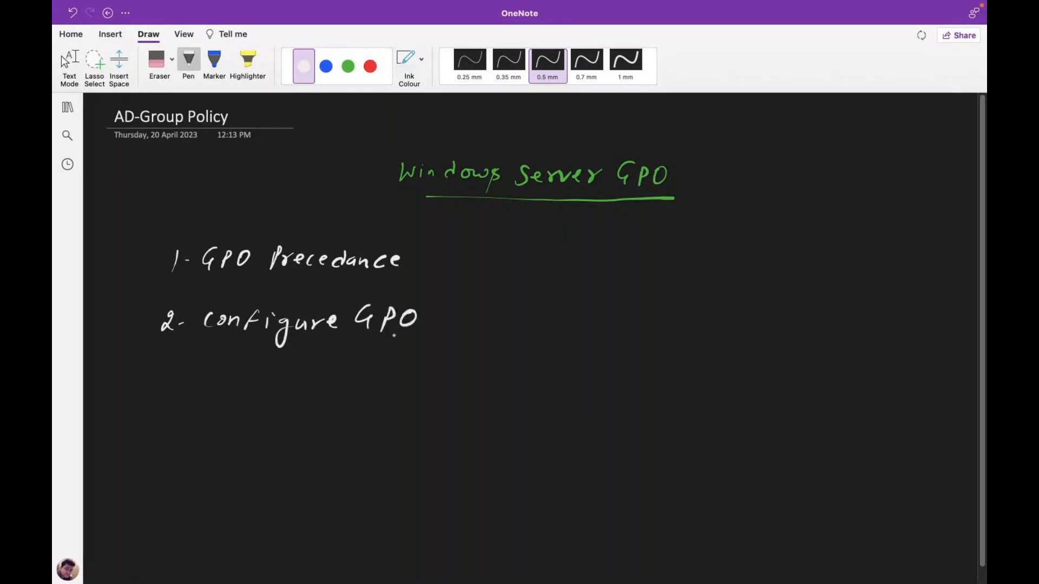
Number item 3 and handwrite 'About GPO Block'.
{"action": "left_click_drag", "start_coordinate": [154, 363], "coordinate": [154, 380]}
{"action": "left_click_drag", "start_coordinate": [174, 372], "coordinate": [180, 370]}
{"action": "left_click_drag", "start_coordinate": [210, 380], "coordinate": [285, 358]}
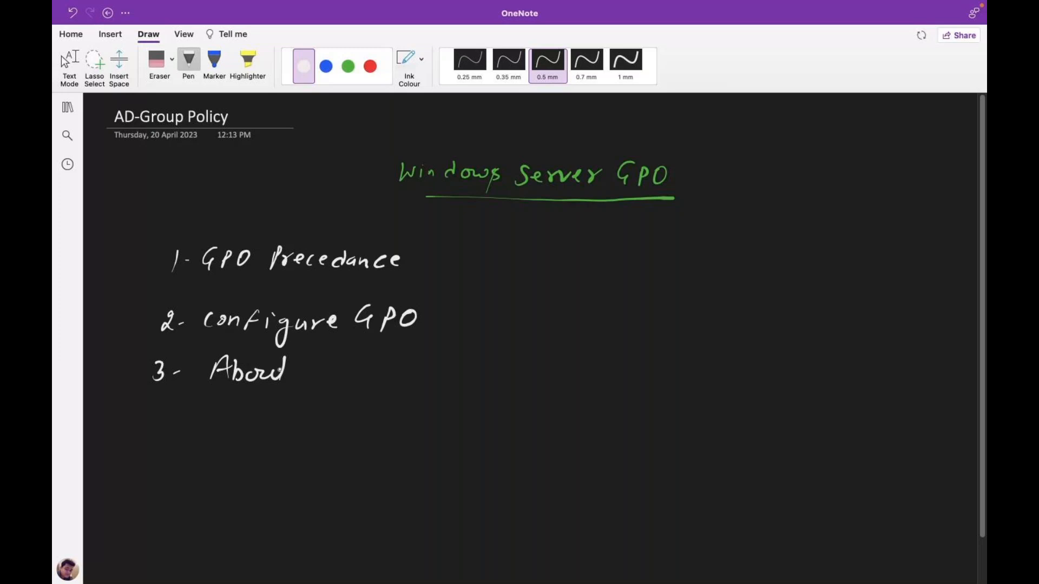
{"action": "left_click_drag", "start_coordinate": [276, 370], "coordinate": [289, 368]}
{"action": "left_click_drag", "start_coordinate": [310, 360], "coordinate": [307, 380]}
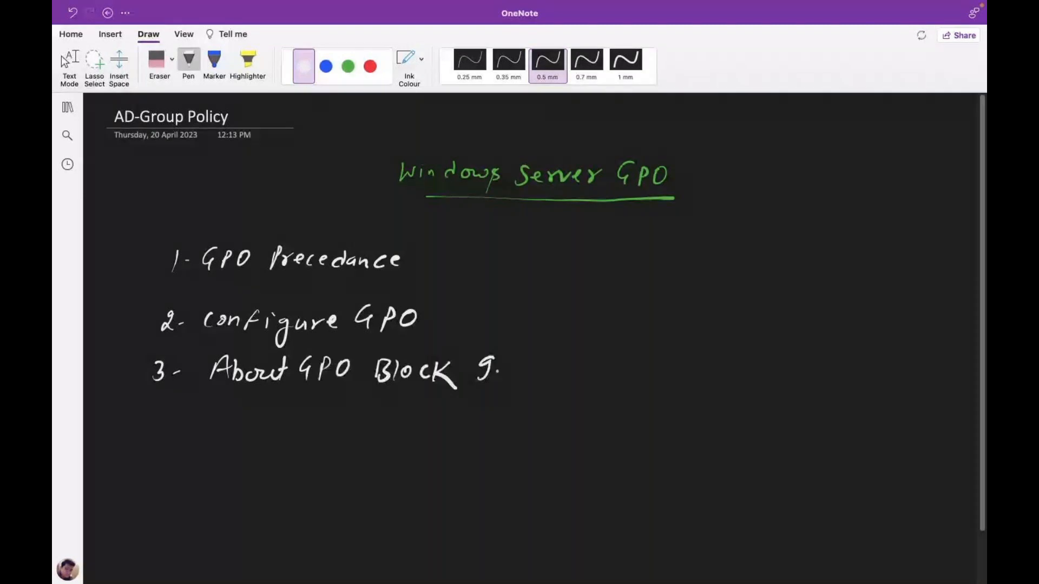
{"action": "left_click_drag", "start_coordinate": [496, 382], "coordinate": [512, 380]}
{"action": "left_click", "coordinate": [519, 381]}
{"action": "left_click_drag", "start_coordinate": [523, 358], "coordinate": [529, 381]}
Continue item 3 with 'Inheretance & Enforced'.
{"action": "left_click_drag", "start_coordinate": [533, 376], "coordinate": [544, 380]}
{"action": "left_click_drag", "start_coordinate": [547, 370], "coordinate": [571, 380]}
{"action": "left_click_drag", "start_coordinate": [583, 364], "coordinate": [582, 381]}
{"action": "left_click_drag", "start_coordinate": [577, 373], "coordinate": [596, 371]}
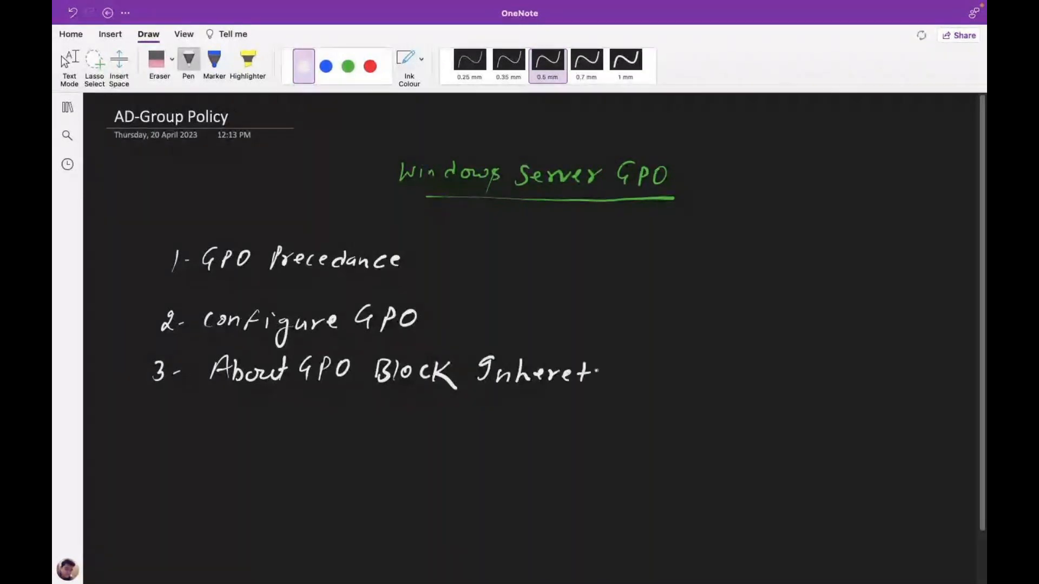
{"action": "left_click_drag", "start_coordinate": [606, 373], "coordinate": [608, 381]}
{"action": "left_click_drag", "start_coordinate": [611, 375], "coordinate": [621, 381]}
{"action": "left_click_drag", "start_coordinate": [632, 371], "coordinate": [631, 381]}
{"action": "left_click_drag", "start_coordinate": [637, 378], "coordinate": [649, 379]}
{"action": "left_click_drag", "start_coordinate": [684, 368], "coordinate": [683, 383]}
{"action": "left_click", "coordinate": [720, 381]}
{"action": "mouse_move", "coordinate": [709, 366]}
{"action": "left_mouse_down"}
{"action": "mouse_move", "coordinate": [707, 382]}
{"action": "mouse_move", "coordinate": [718, 382]}
{"action": "left_mouse_up"}
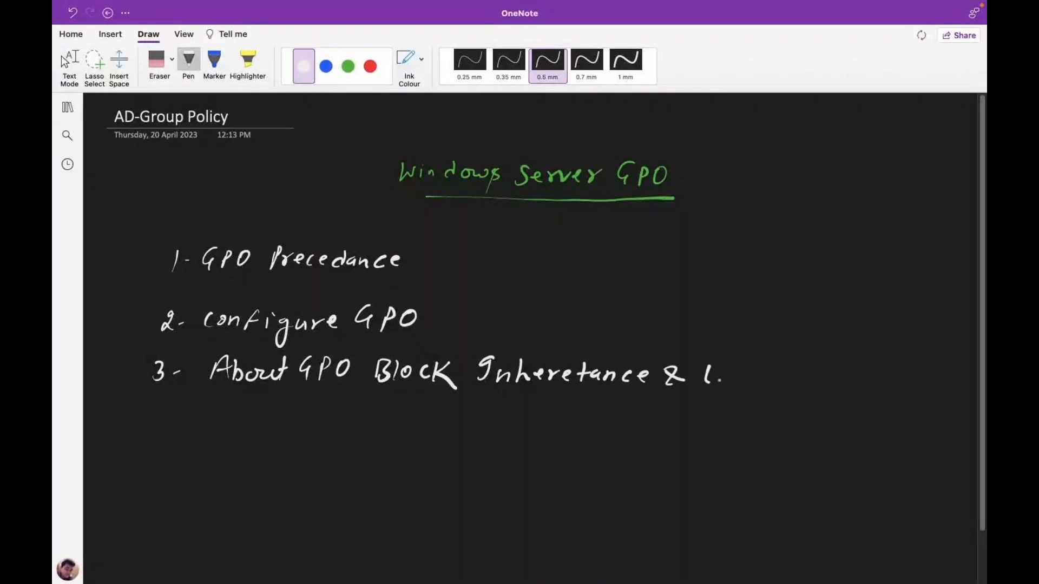
{"action": "left_click_drag", "start_coordinate": [726, 373], "coordinate": [740, 384]}
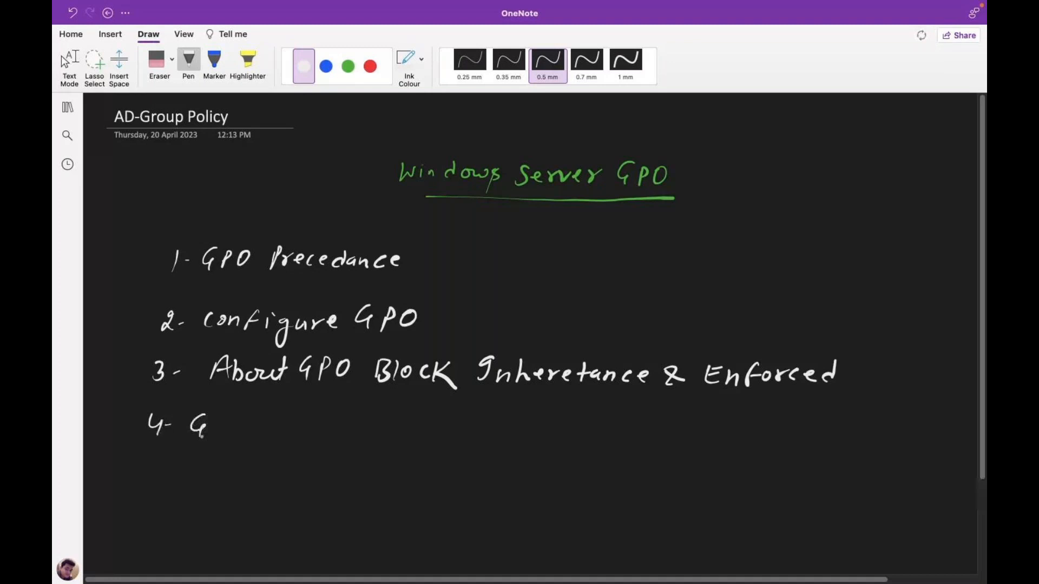
Handwrite item 4 as 'GPO - WMI filter'.
{"action": "left_click_drag", "start_coordinate": [212, 436], "coordinate": [224, 419]}
{"action": "left_click_drag", "start_coordinate": [243, 421], "coordinate": [243, 425]}
{"action": "left_click_drag", "start_coordinate": [408, 415], "coordinate": [396, 436]}
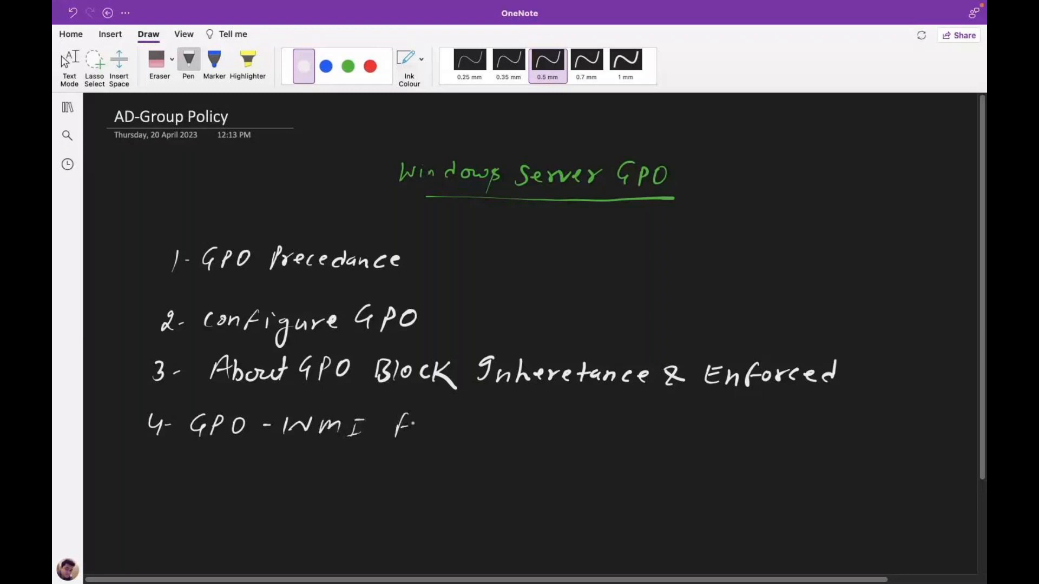
{"action": "left_click_drag", "start_coordinate": [413, 423], "coordinate": [416, 435]}
{"action": "left_click_drag", "start_coordinate": [425, 431], "coordinate": [435, 435]}
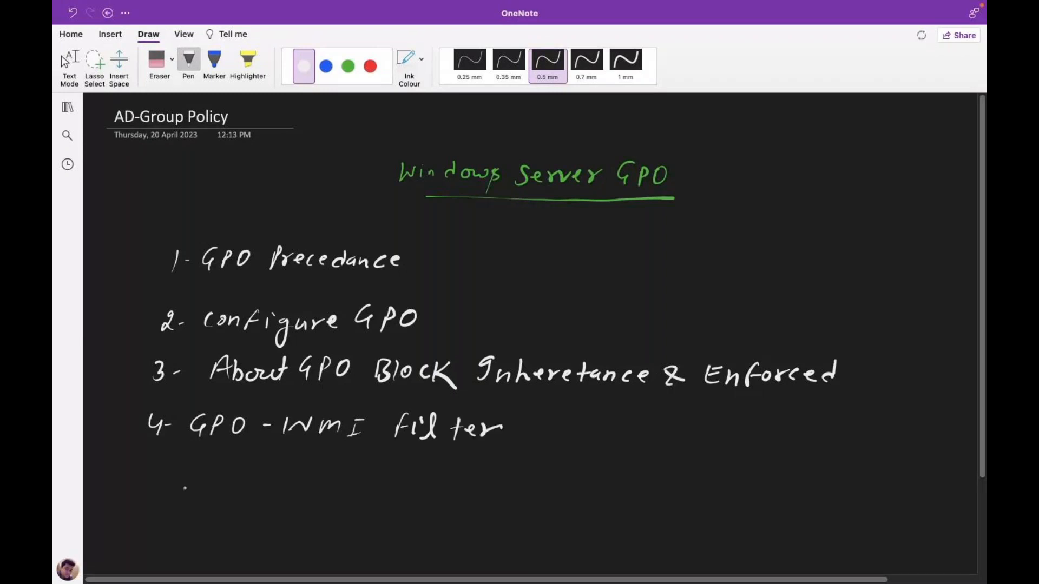
Number item 5 and handwrite 'GPO- Backup &'.
{"action": "left_click_drag", "start_coordinate": [161, 458], "coordinate": [147, 474]}
{"action": "left_click_drag", "start_coordinate": [157, 468], "coordinate": [163, 468]}
{"action": "left_click_drag", "start_coordinate": [218, 450], "coordinate": [216, 466]}
{"action": "left_click_drag", "start_coordinate": [226, 477], "coordinate": [228, 465]}
{"action": "left_click_drag", "start_coordinate": [244, 456], "coordinate": [244, 457]}
{"action": "left_click_drag", "start_coordinate": [253, 465], "coordinate": [292, 480]}
{"action": "left_click_drag", "start_coordinate": [303, 470], "coordinate": [311, 471]}
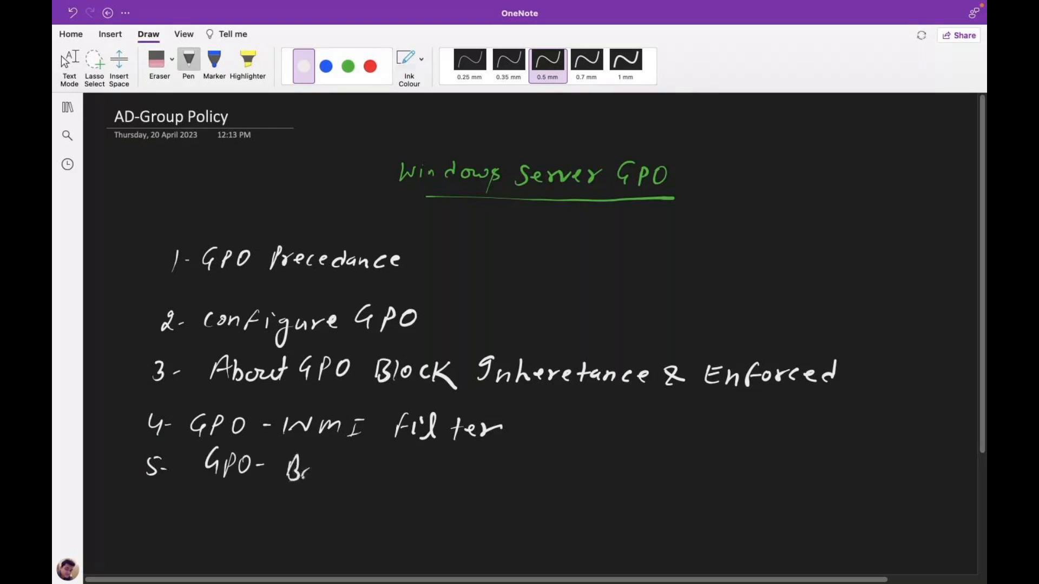
{"action": "left_click_drag", "start_coordinate": [306, 471], "coordinate": [333, 477]}
{"action": "left_click_drag", "start_coordinate": [338, 460], "coordinate": [337, 480]}
{"action": "left_click_drag", "start_coordinate": [355, 462], "coordinate": [358, 477]}
{"action": "left_click_drag", "start_coordinate": [368, 471], "coordinate": [384, 479]}
{"action": "left_click_drag", "start_coordinate": [391, 464], "coordinate": [391, 483]}
{"action": "left_click_drag", "start_coordinate": [429, 471], "coordinate": [446, 479]}
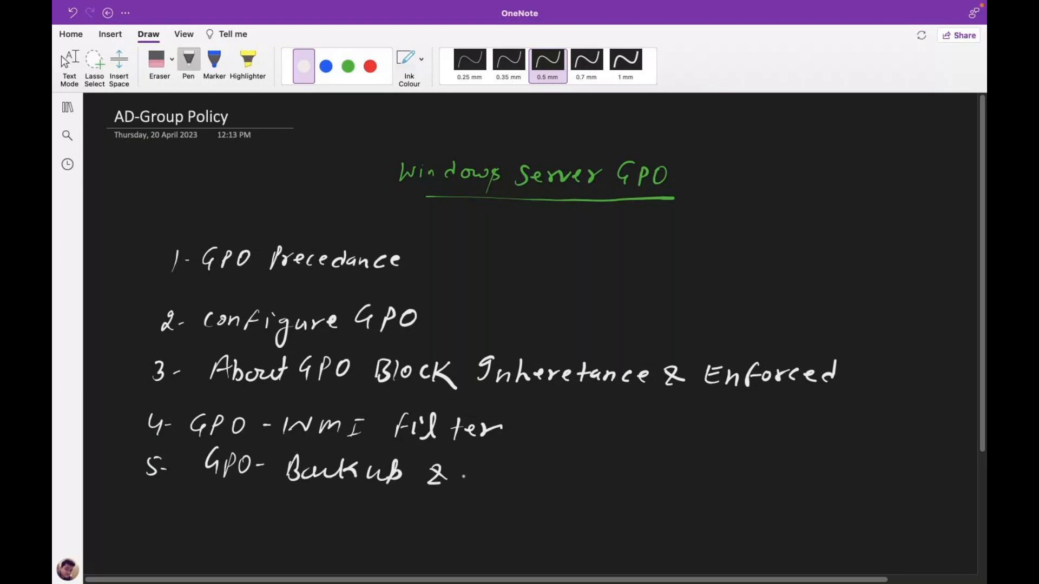
Add 'Restore' to finish item 5.
{"action": "left_click_drag", "start_coordinate": [480, 461], "coordinate": [480, 489]}
{"action": "left_click_drag", "start_coordinate": [481, 463], "coordinate": [515, 485]}
{"action": "left_click_drag", "start_coordinate": [519, 478], "coordinate": [542, 488]}
{"action": "left_click_drag", "start_coordinate": [547, 476], "coordinate": [586, 482]}
{"action": "left_click_drag", "start_coordinate": [592, 479], "coordinate": [605, 483]}
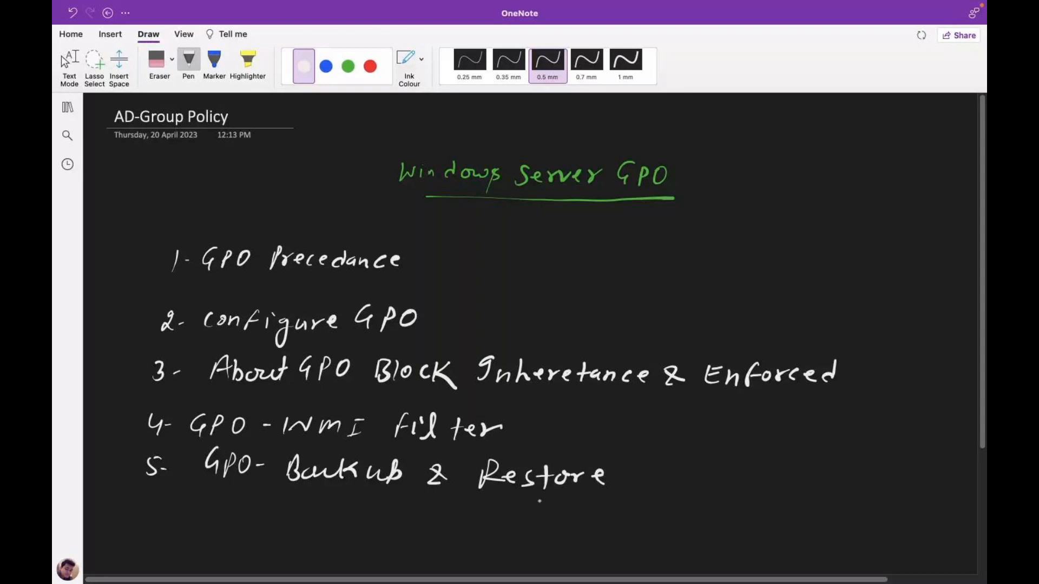
Handwrite item 6 as 'GPO Commands'.
{"action": "left_click_drag", "start_coordinate": [153, 503], "coordinate": [144, 515]}
{"action": "left_click_drag", "start_coordinate": [165, 513], "coordinate": [172, 513]}
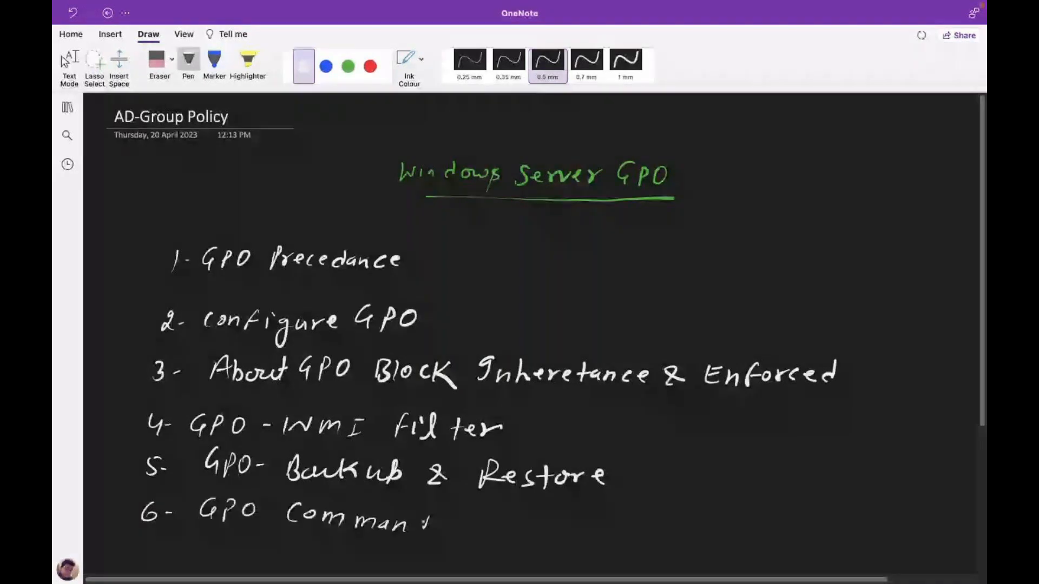
{"action": "left_click_drag", "start_coordinate": [424, 523], "coordinate": [429, 532]}
{"action": "left_click_drag", "start_coordinate": [443, 518], "coordinate": [434, 533]}
{"action": "left_click", "coordinate": [455, 526]}
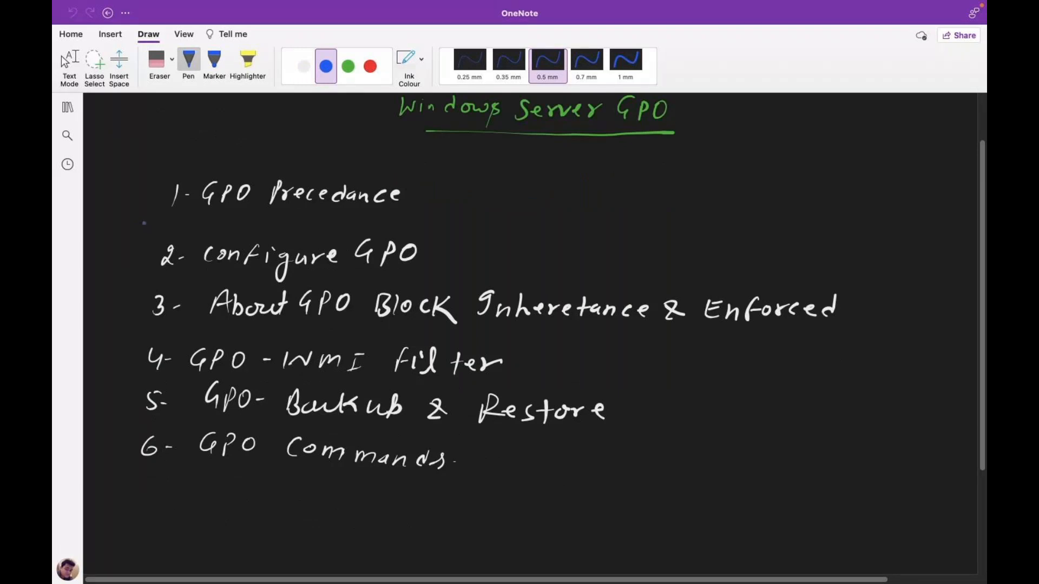
Tick items 1 and 2 (GPO Precedance, Configure GPO) with blue check marks.
{"action": "left_click_drag", "start_coordinate": [135, 193], "coordinate": [147, 190]}
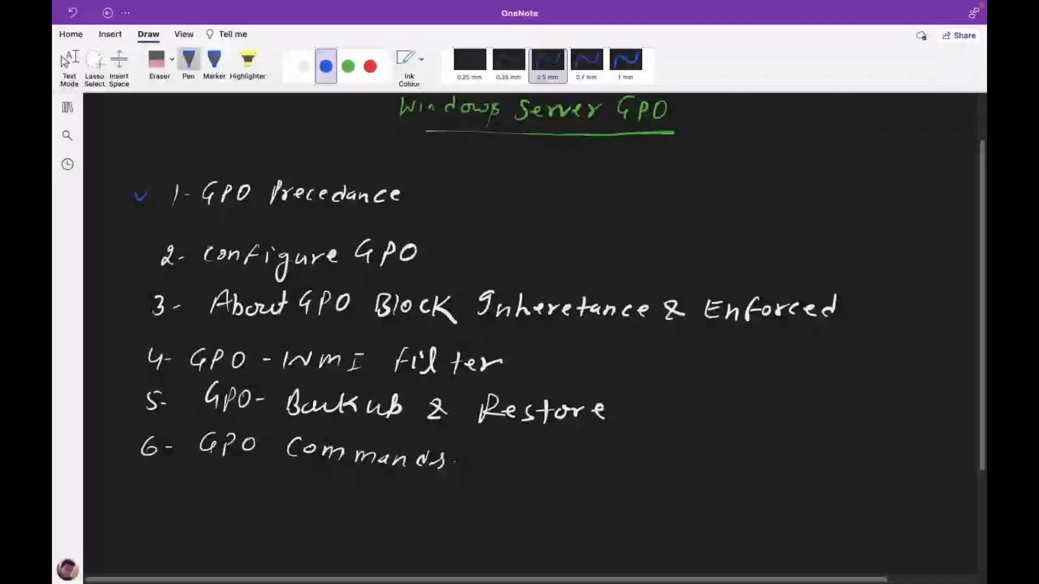
{"action": "left_click_drag", "start_coordinate": [131, 253], "coordinate": [158, 244]}
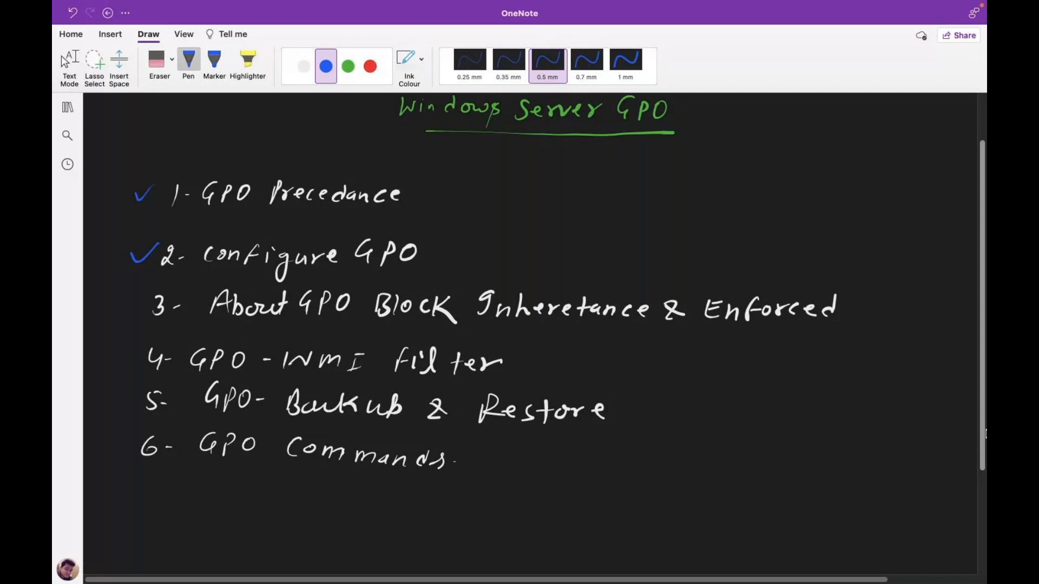
{"action": "scroll", "coordinate": [985, 433], "scroll_direction": "down", "scroll_amount": 3}
{"action": "scroll", "coordinate": [980, 535], "scroll_direction": "down", "scroll_amount": 8}
{"action": "left_click_drag", "start_coordinate": [984, 487], "coordinate": [986, 482]}
{"action": "scroll", "coordinate": [986, 487], "scroll_direction": "up", "scroll_amount": 1}
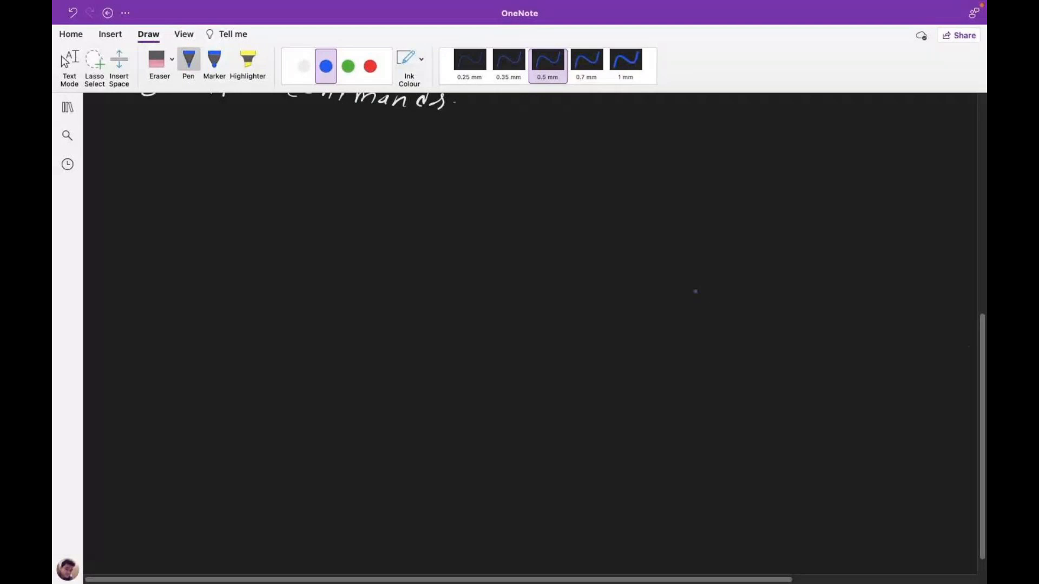
Switch to red ink and start a heading 'GPO-' below the list.
{"action": "left_click", "coordinate": [371, 66]}
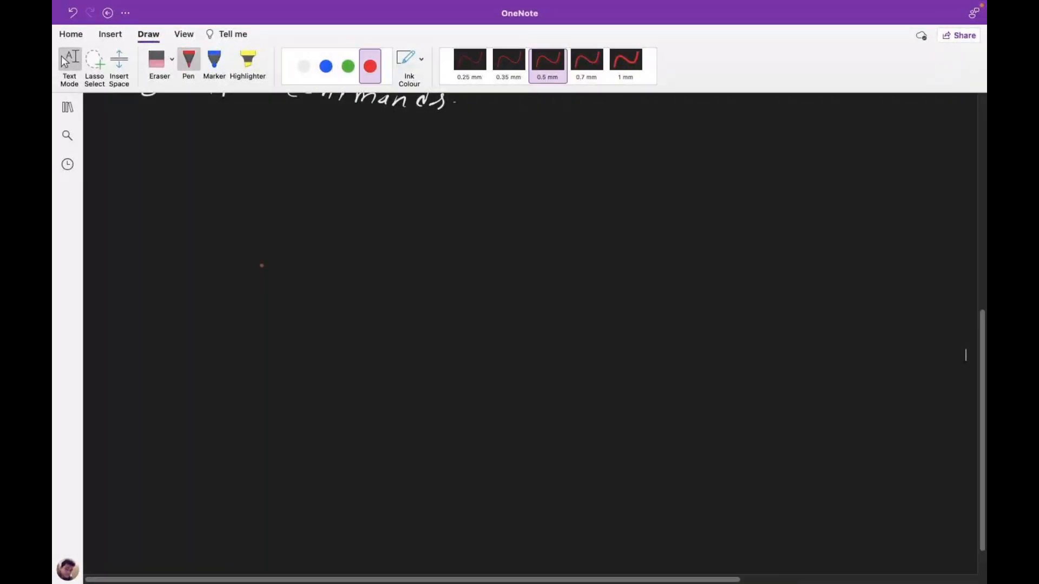
{"action": "left_click_drag", "start_coordinate": [438, 169], "coordinate": [433, 184]}
{"action": "left_click_drag", "start_coordinate": [445, 173], "coordinate": [445, 187]}
{"action": "left_click_drag", "start_coordinate": [446, 172], "coordinate": [460, 173]}
{"action": "left_click_drag", "start_coordinate": [475, 177], "coordinate": [491, 188]}
Handwrite 'Block Inheretance-Enforced' in red after GPO- and add the opening bracket.
{"action": "mouse_move", "coordinate": [509, 167]}
{"action": "left_mouse_down"}
{"action": "mouse_move", "coordinate": [509, 187]}
{"action": "mouse_move", "coordinate": [536, 186]}
{"action": "left_mouse_up"}
{"action": "left_click_drag", "start_coordinate": [542, 169], "coordinate": [567, 193]}
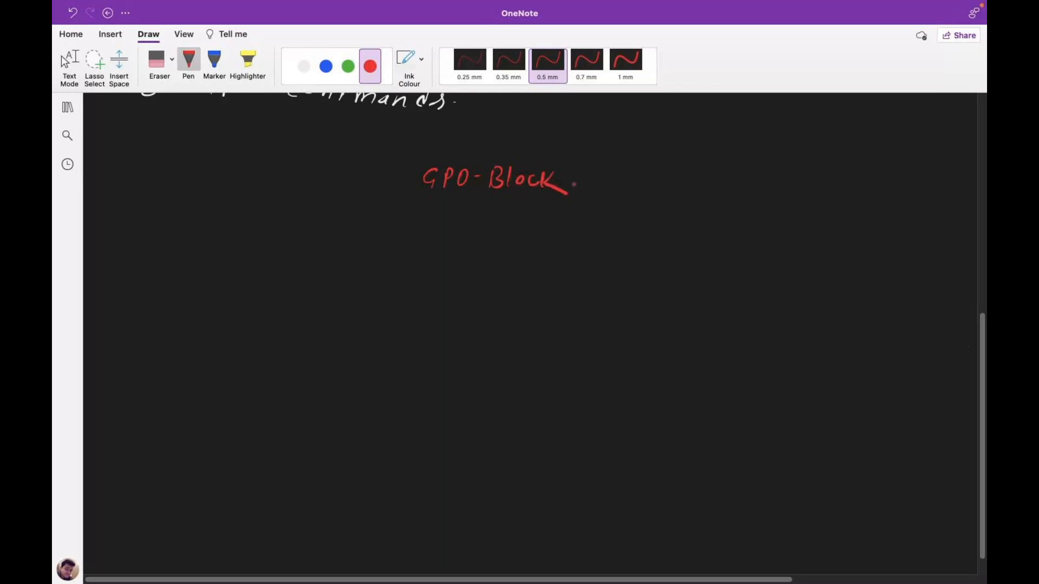
{"action": "mouse_move", "coordinate": [586, 171]}
{"action": "left_mouse_down"}
{"action": "mouse_move", "coordinate": [580, 192]}
{"action": "mouse_move", "coordinate": [746, 192]}
{"action": "left_mouse_up"}
{"action": "mouse_move", "coordinate": [769, 183]}
{"action": "left_mouse_down"}
{"action": "mouse_move", "coordinate": [771, 197]}
{"action": "mouse_move", "coordinate": [785, 199]}
{"action": "left_mouse_up"}
{"action": "mouse_move", "coordinate": [793, 190]}
{"action": "left_mouse_down"}
{"action": "mouse_move", "coordinate": [793, 200]}
{"action": "mouse_move", "coordinate": [802, 176]}
{"action": "left_mouse_up"}
{"action": "left_click_drag", "start_coordinate": [813, 189], "coordinate": [860, 193]}
{"action": "mouse_move", "coordinate": [868, 189]}
{"action": "left_mouse_down"}
{"action": "mouse_move", "coordinate": [872, 175]}
{"action": "mouse_move", "coordinate": [864, 205]}
{"action": "left_mouse_up"}
{"action": "left_click_drag", "start_coordinate": [443, 156], "coordinate": [436, 193]}
Switch to blue ink and begin a line 'GPO- C' beneath the red heading.
{"action": "left_click", "coordinate": [322, 68]}
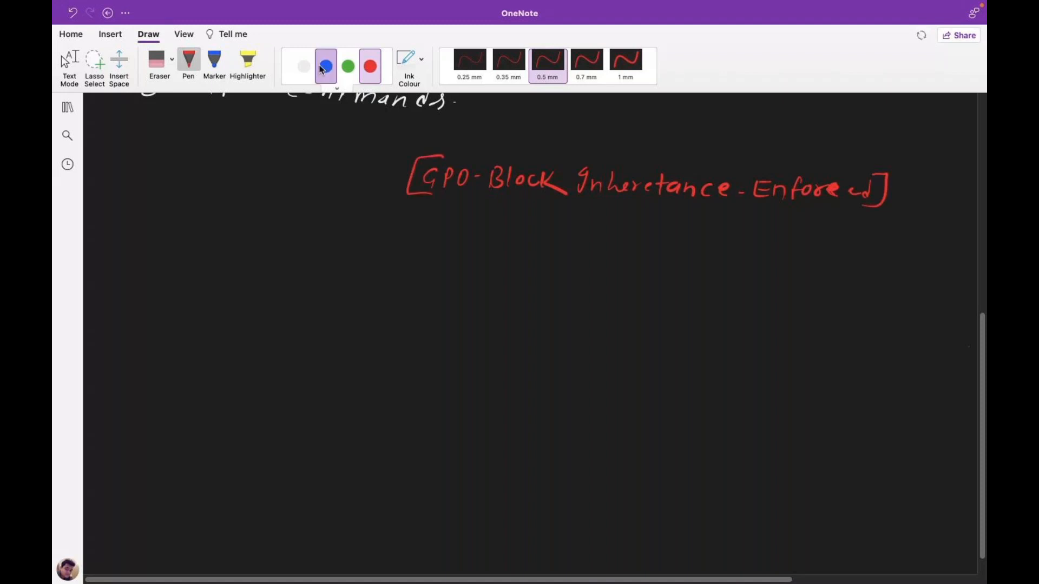
{"action": "left_click_drag", "start_coordinate": [163, 250], "coordinate": [157, 269]}
{"action": "left_click_drag", "start_coordinate": [173, 268], "coordinate": [174, 254]}
{"action": "left_click", "coordinate": [210, 261]}
{"action": "left_click_drag", "start_coordinate": [193, 252], "coordinate": [222, 260]}
{"action": "mouse_move", "coordinate": [275, 252]}
{"action": "left_mouse_down"}
{"action": "mouse_move", "coordinate": [275, 266]}
{"action": "mouse_move", "coordinate": [289, 259]}
{"action": "left_mouse_up"}
Finish handwriting 'Container's' in blue after 'GPO-'.
{"action": "left_click_drag", "start_coordinate": [295, 265], "coordinate": [306, 265]}
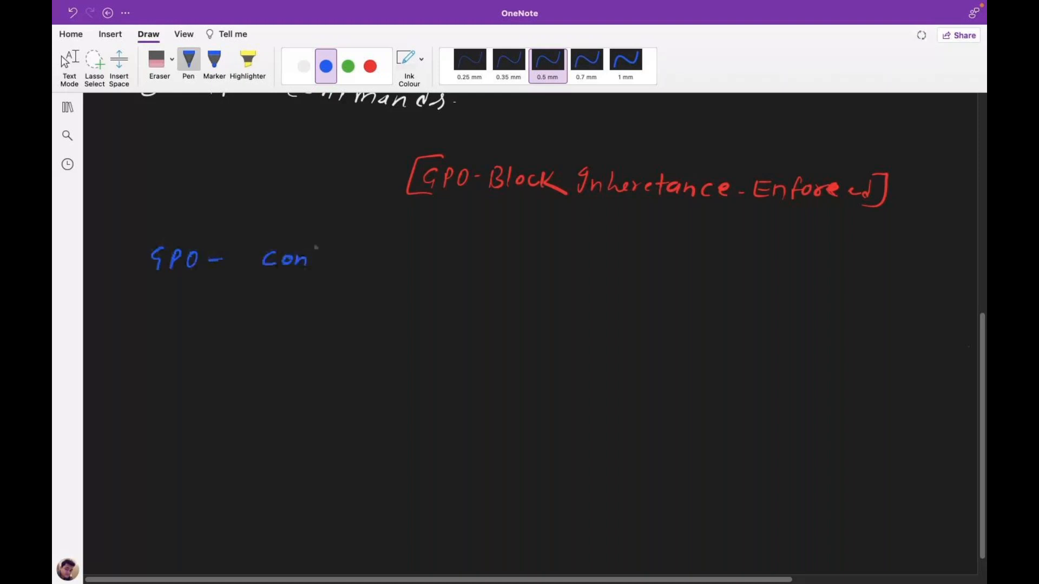
{"action": "left_click_drag", "start_coordinate": [323, 248], "coordinate": [325, 267]}
{"action": "left_click_drag", "start_coordinate": [317, 254], "coordinate": [331, 254]}
{"action": "left_click_drag", "start_coordinate": [337, 258], "coordinate": [403, 259]}
{"action": "left_click_drag", "start_coordinate": [407, 251], "coordinate": [419, 266]}
Write 'Domain' in white ink beneath the heading.
{"action": "left_click", "coordinate": [304, 66]}
{"action": "left_click_drag", "start_coordinate": [302, 301], "coordinate": [303, 320]}
{"action": "left_click_drag", "start_coordinate": [329, 311], "coordinate": [354, 320]}
{"action": "left_click_drag", "start_coordinate": [366, 314], "coordinate": [380, 321]}
{"action": "left_click_drag", "start_coordinate": [383, 314], "coordinate": [386, 323]}
{"action": "left_click", "coordinate": [385, 307]}
{"action": "left_click_drag", "start_coordinate": [387, 314], "coordinate": [397, 326]}
Write 'site' and 'O.U.' in white below Domain.
{"action": "left_click", "coordinate": [326, 352]}
{"action": "mouse_move", "coordinate": [318, 349]}
{"action": "left_mouse_down"}
{"action": "mouse_move", "coordinate": [306, 363]}
{"action": "mouse_move", "coordinate": [324, 364]}
{"action": "left_mouse_up"}
{"action": "left_click_drag", "start_coordinate": [339, 345], "coordinate": [337, 364]}
{"action": "left_click_drag", "start_coordinate": [333, 356], "coordinate": [347, 354]}
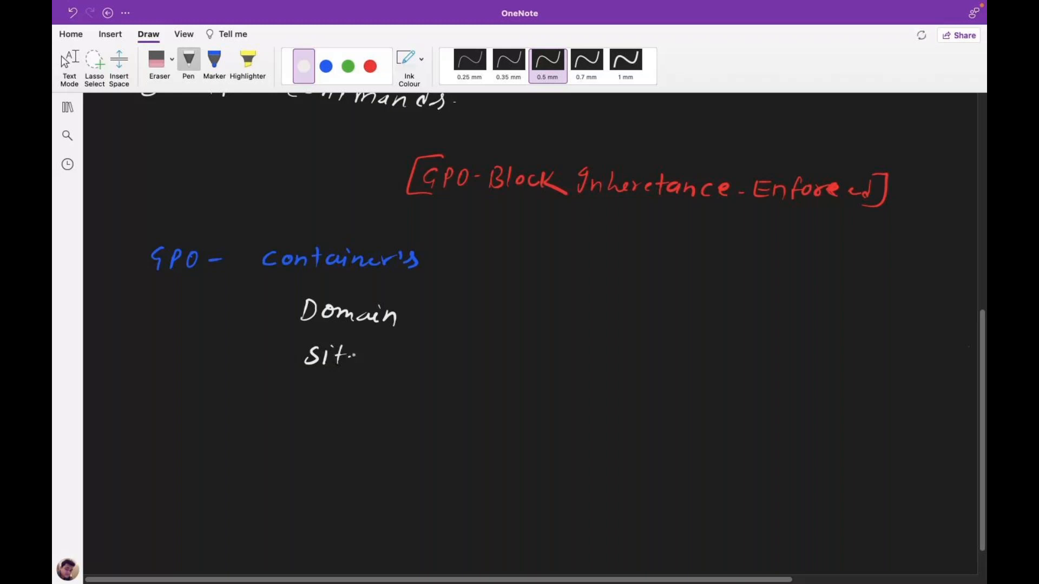
{"action": "left_click_drag", "start_coordinate": [352, 357], "coordinate": [362, 361]}
{"action": "left_click_drag", "start_coordinate": [316, 390], "coordinate": [315, 390]}
{"action": "left_click", "coordinate": [323, 406]}
{"action": "left_click_drag", "start_coordinate": [333, 390], "coordinate": [350, 389]}
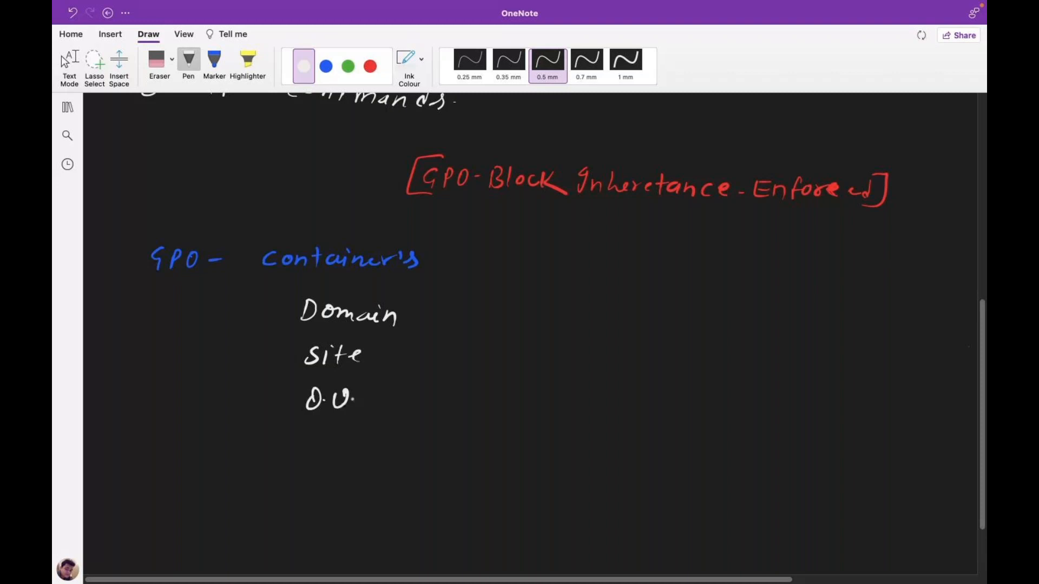
Add check marks beside Domain, site and O.U., leaving the ink set to blue.
{"action": "left_click_drag", "start_coordinate": [268, 391], "coordinate": [286, 384]}
{"action": "left_click_drag", "start_coordinate": [262, 343], "coordinate": [275, 339]}
{"action": "left_click_drag", "start_coordinate": [264, 310], "coordinate": [279, 306]}
{"action": "left_click", "coordinate": [347, 67]}
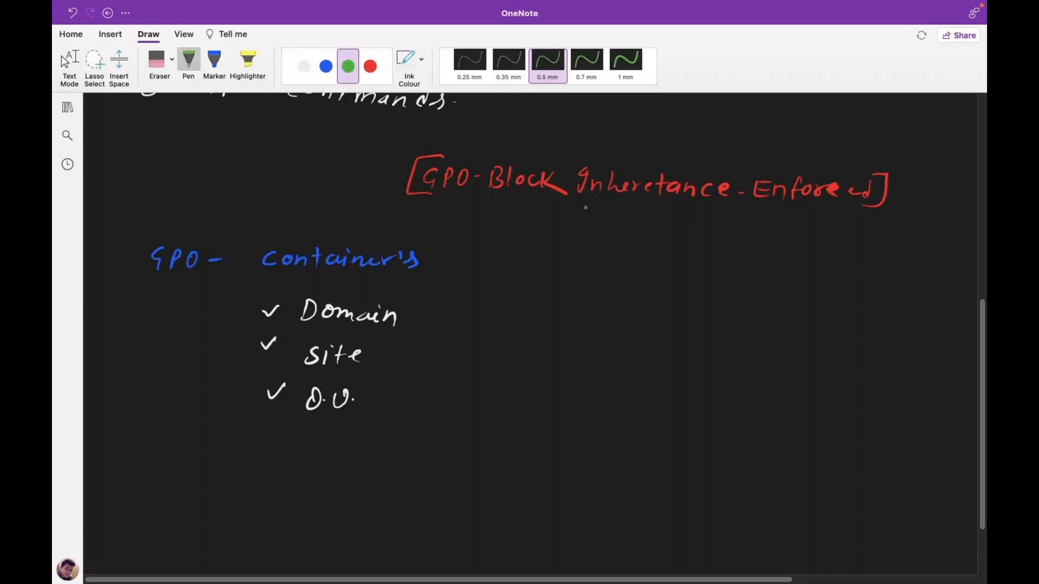
{"action": "left_click", "coordinate": [325, 76]}
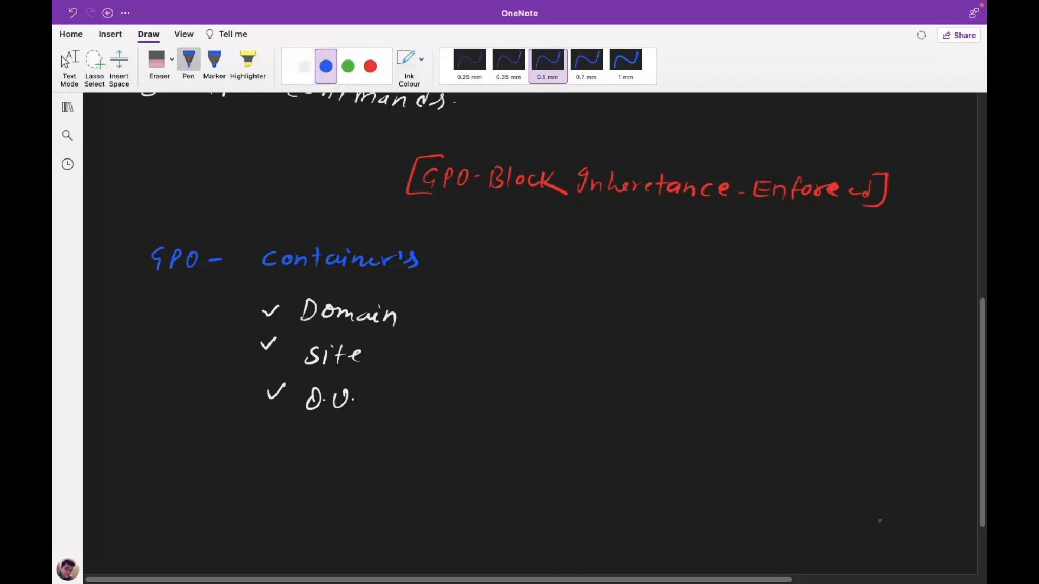
Write 'IBM OU' in green below the list and draw a box around it.
{"action": "scroll", "coordinate": [880, 521], "scroll_direction": "down", "scroll_amount": 3}
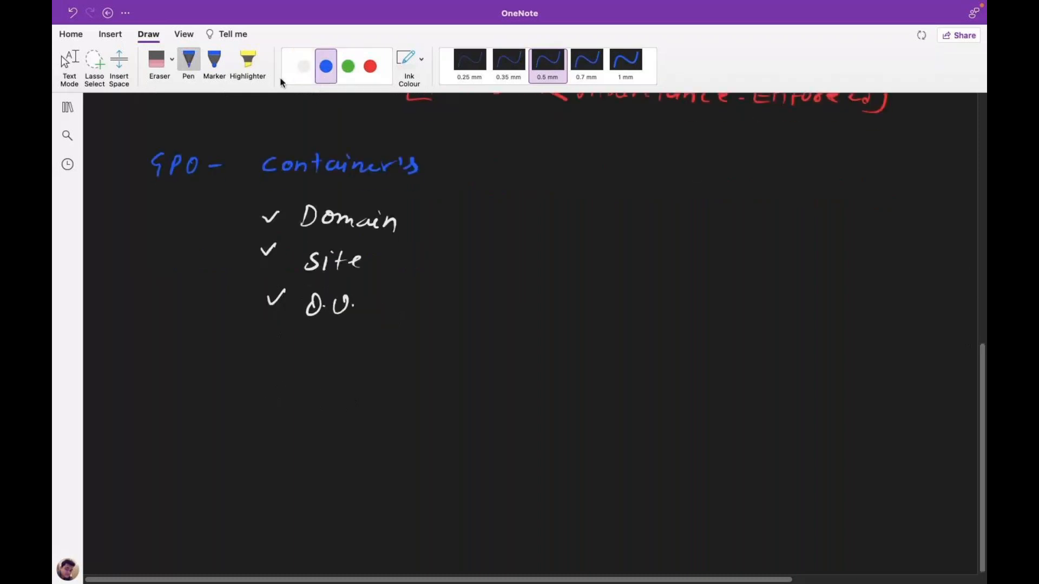
{"action": "left_click", "coordinate": [348, 68]}
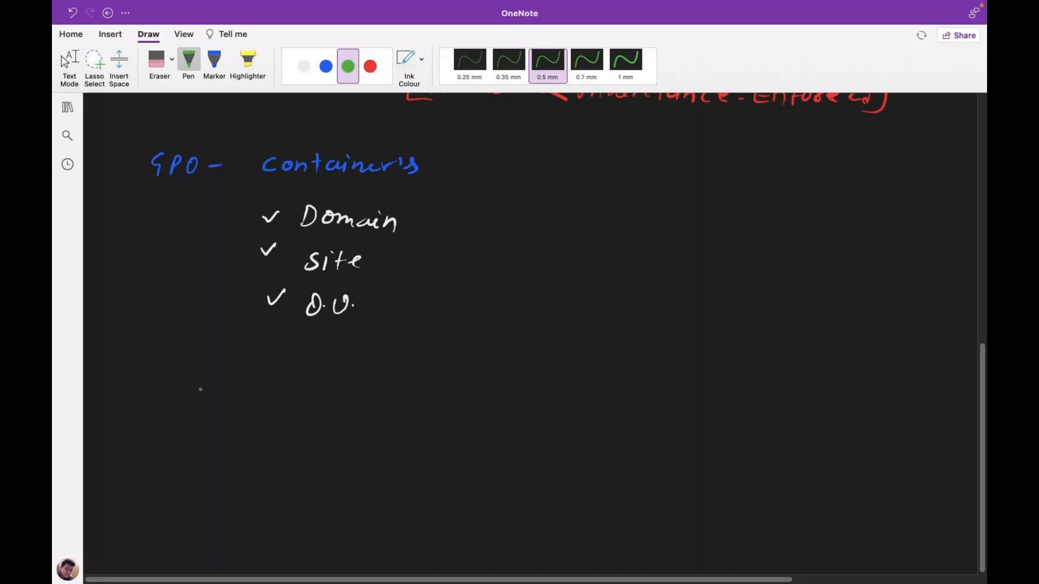
{"action": "mouse_move", "coordinate": [194, 395]}
{"action": "left_mouse_down"}
{"action": "mouse_move", "coordinate": [203, 381]}
{"action": "mouse_move", "coordinate": [207, 397]}
{"action": "left_mouse_up"}
{"action": "left_click_drag", "start_coordinate": [199, 381], "coordinate": [215, 380]}
{"action": "left_click_drag", "start_coordinate": [219, 383], "coordinate": [216, 398]}
{"action": "left_click_drag", "start_coordinate": [217, 383], "coordinate": [216, 399]}
{"action": "left_click_drag", "start_coordinate": [241, 386], "coordinate": [285, 386]}
{"action": "left_click_drag", "start_coordinate": [298, 387], "coordinate": [314, 386]}
{"action": "left_click_drag", "start_coordinate": [217, 371], "coordinate": [181, 406]}
{"action": "mouse_move", "coordinate": [217, 372]}
{"action": "left_mouse_down"}
{"action": "mouse_move", "coordinate": [328, 408]}
{"action": "mouse_move", "coordinate": [182, 405]}
{"action": "left_mouse_up"}
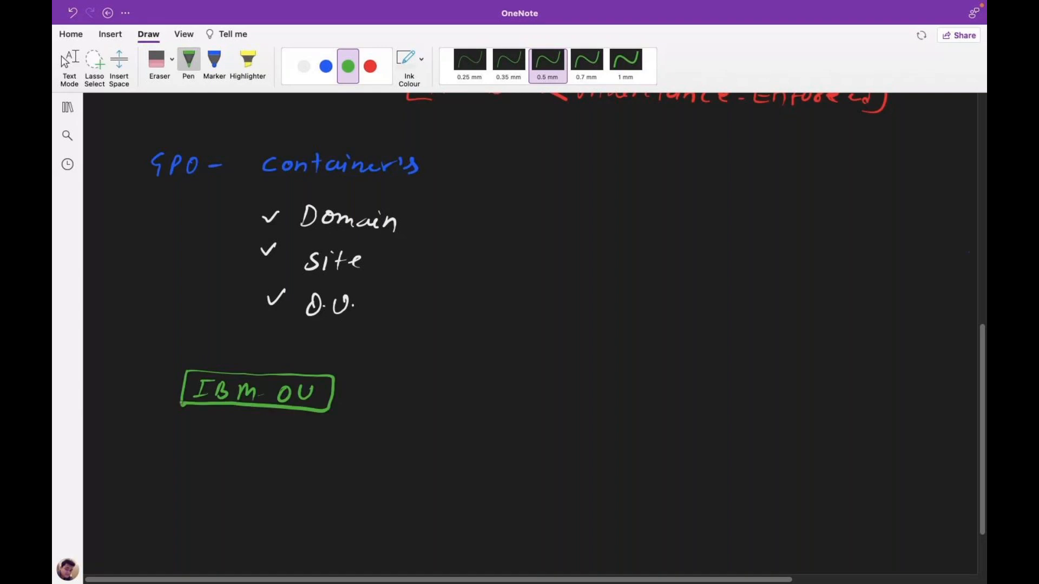
In red, draw an arrow down from IBM OU to a new 'HR OU' label.
{"action": "left_click", "coordinate": [370, 66]}
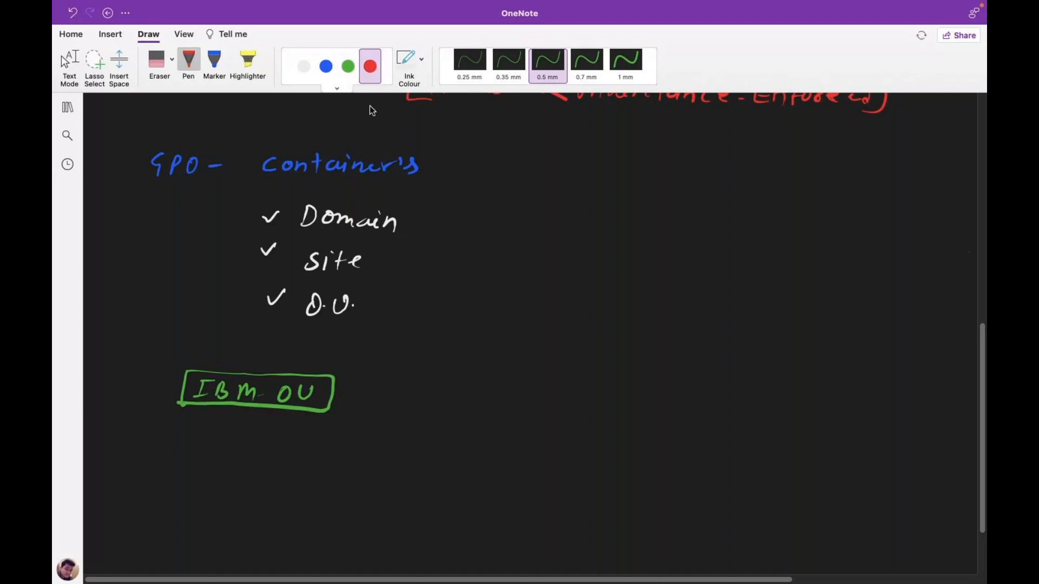
{"action": "mouse_move", "coordinate": [263, 409]}
{"action": "left_mouse_down"}
{"action": "mouse_move", "coordinate": [293, 450]}
{"action": "mouse_move", "coordinate": [316, 447]}
{"action": "mouse_move", "coordinate": [316, 460]}
{"action": "left_mouse_up"}
{"action": "left_click_drag", "start_coordinate": [324, 445], "coordinate": [324, 461]}
{"action": "left_click", "coordinate": [344, 451]}
{"action": "mouse_move", "coordinate": [324, 444]}
{"action": "left_mouse_down"}
{"action": "mouse_move", "coordinate": [337, 460]}
{"action": "mouse_move", "coordinate": [356, 447]}
{"action": "left_mouse_up"}
{"action": "left_click_drag", "start_coordinate": [369, 447], "coordinate": [383, 446]}
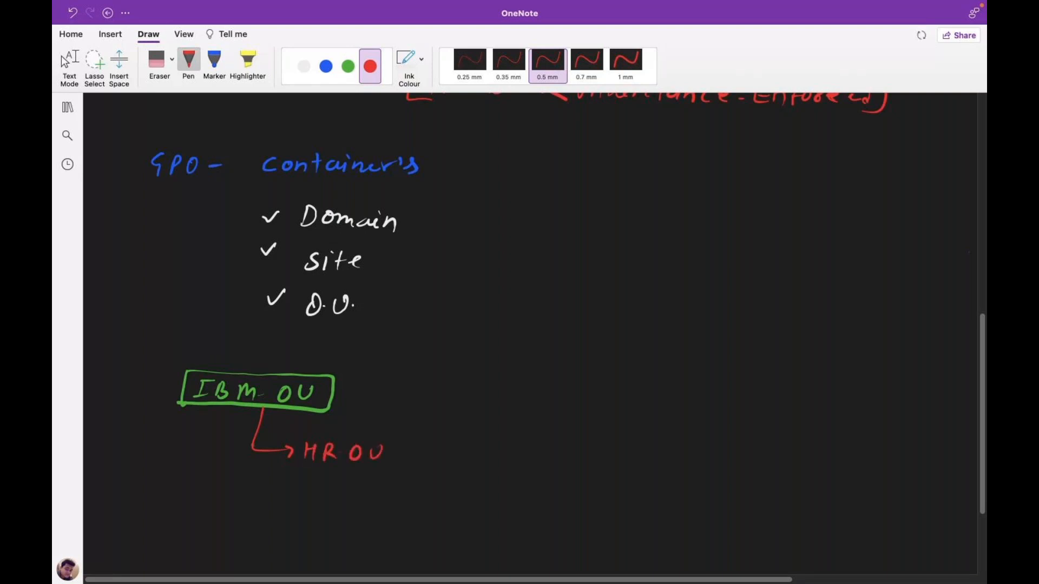
Draw a second red arrow from IBM OU labelled 'Sales-OU'.
{"action": "left_click_drag", "start_coordinate": [250, 407], "coordinate": [290, 493]}
{"action": "left_click", "coordinate": [311, 490]}
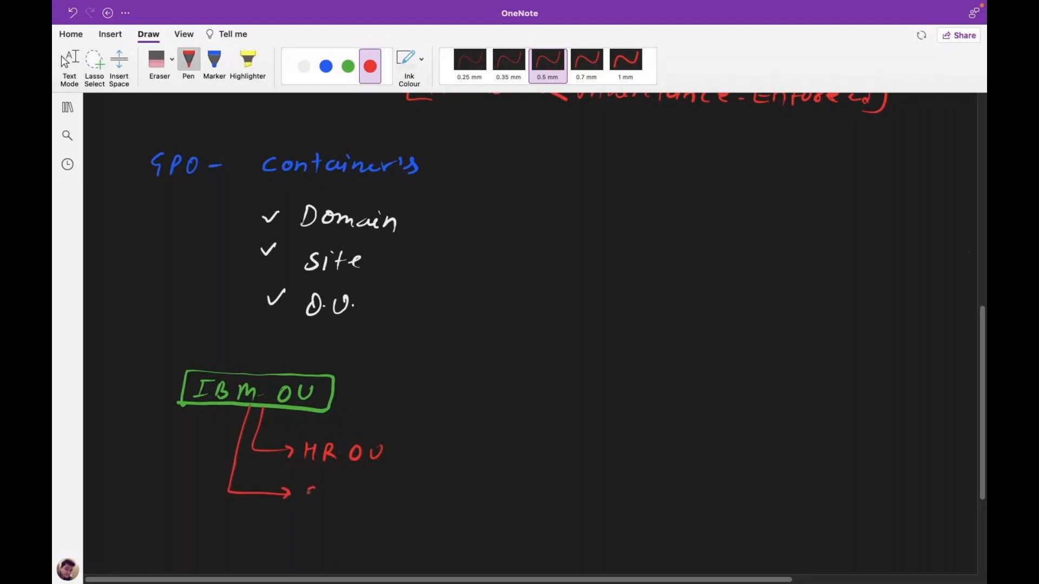
{"action": "left_click_drag", "start_coordinate": [311, 490], "coordinate": [303, 504]}
{"action": "left_click", "coordinate": [366, 494]}
{"action": "mouse_move", "coordinate": [328, 495]}
{"action": "left_mouse_down"}
{"action": "mouse_move", "coordinate": [358, 511]}
{"action": "mouse_move", "coordinate": [385, 500]}
{"action": "left_mouse_up"}
{"action": "left_click_drag", "start_coordinate": [400, 490], "coordinate": [400, 491]}
{"action": "left_click_drag", "start_coordinate": [416, 491], "coordinate": [429, 492]}
{"action": "left_click", "coordinate": [438, 501]}
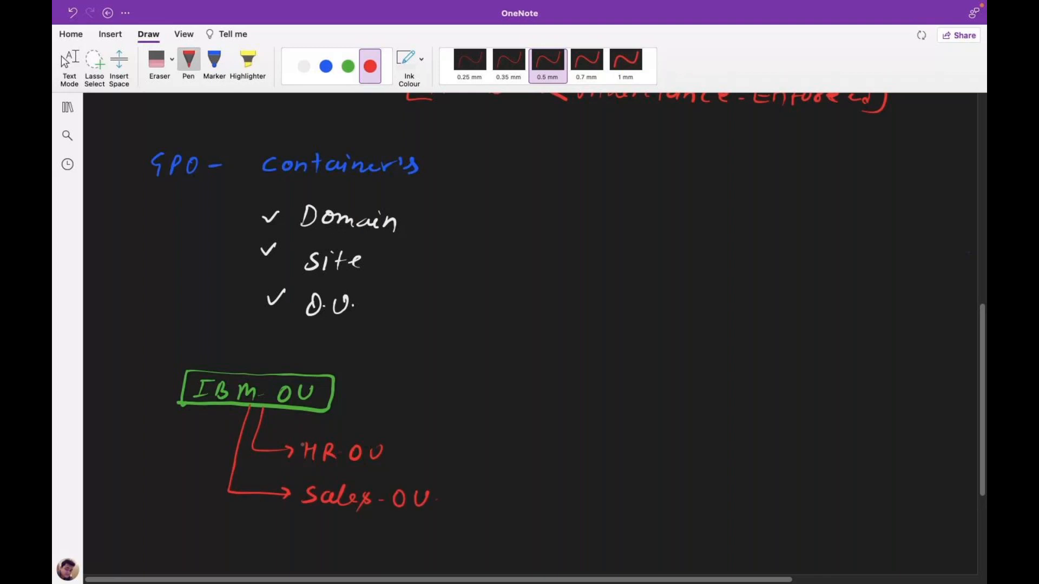
Draw red boxes around the HR OU and Sales-OU labels.
{"action": "mouse_move", "coordinate": [300, 438]}
{"action": "left_mouse_down"}
{"action": "mouse_move", "coordinate": [298, 464]}
{"action": "mouse_move", "coordinate": [369, 460]}
{"action": "left_mouse_up"}
{"action": "left_click_drag", "start_coordinate": [299, 483], "coordinate": [297, 514]}
{"action": "mouse_move", "coordinate": [300, 483]}
{"action": "left_mouse_down"}
{"action": "mouse_move", "coordinate": [369, 483]}
{"action": "mouse_move", "coordinate": [442, 514]}
{"action": "mouse_move", "coordinate": [292, 513]}
{"action": "left_mouse_up"}
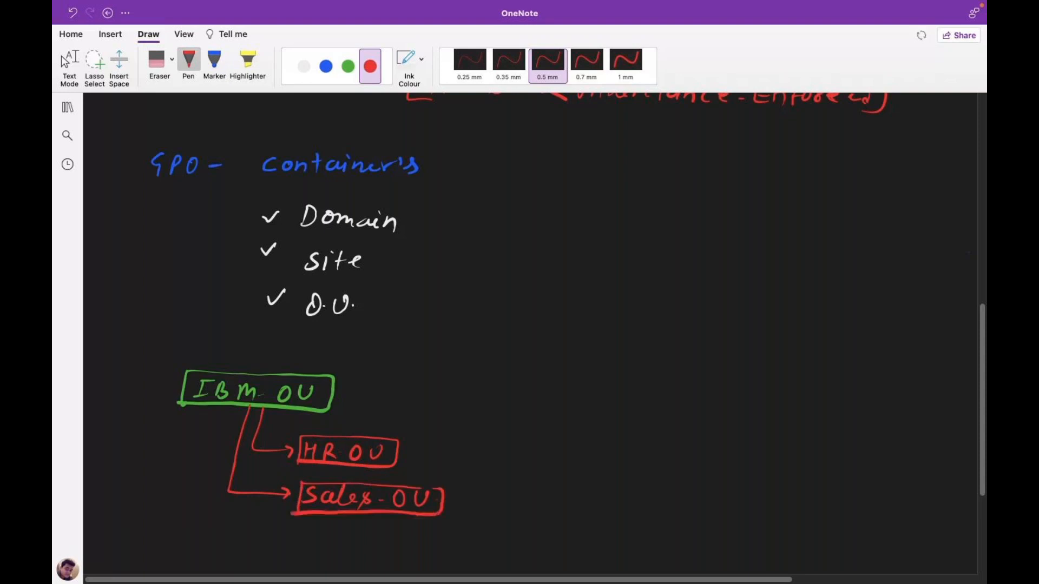
{"action": "left_click", "coordinate": [326, 66]}
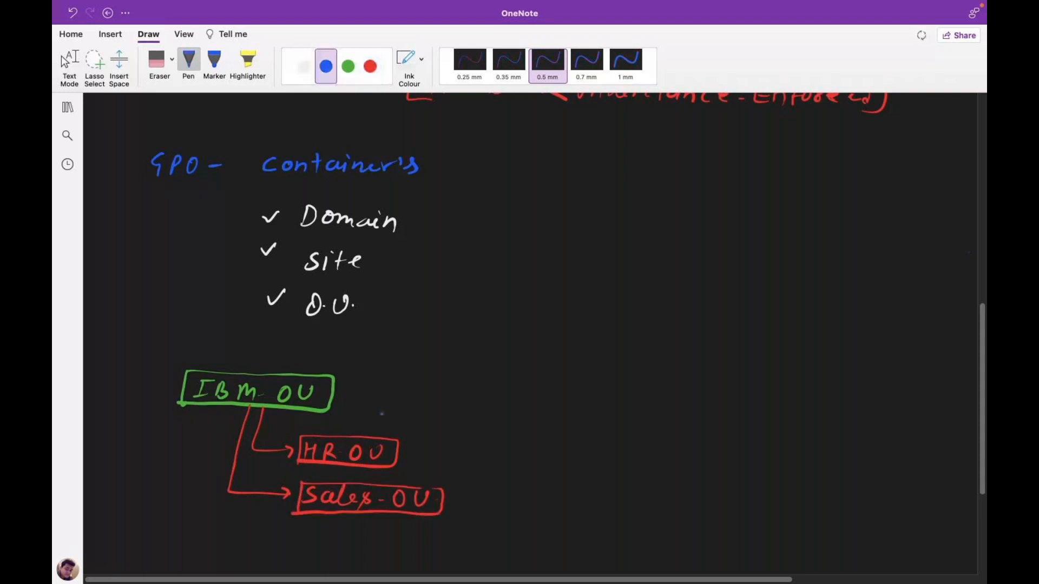
Draw blue arrows branching out of HR OU and out of Sales-OU.
{"action": "left_click_drag", "start_coordinate": [401, 446], "coordinate": [457, 424]}
{"action": "mouse_move", "coordinate": [427, 446]}
{"action": "left_mouse_down"}
{"action": "mouse_move", "coordinate": [461, 465]}
{"action": "mouse_move", "coordinate": [484, 492]}
{"action": "mouse_move", "coordinate": [478, 500]}
{"action": "left_mouse_up"}
{"action": "mouse_move", "coordinate": [443, 512]}
{"action": "left_mouse_down"}
{"action": "mouse_move", "coordinate": [498, 515]}
{"action": "mouse_move", "coordinate": [487, 520]}
{"action": "left_mouse_up"}
Label the HR OU branches 'Aws' and 'Azure' in green.
{"action": "left_click", "coordinate": [348, 66]}
{"action": "left_click_drag", "start_coordinate": [477, 431], "coordinate": [489, 426]}
{"action": "left_click_drag", "start_coordinate": [501, 424], "coordinate": [517, 424]}
{"action": "left_click_drag", "start_coordinate": [524, 423], "coordinate": [526, 434]}
{"action": "left_click_drag", "start_coordinate": [480, 470], "coordinate": [493, 469]}
{"action": "left_click_drag", "start_coordinate": [483, 464], "coordinate": [492, 463]}
{"action": "left_click_drag", "start_coordinate": [501, 462], "coordinate": [513, 472]}
{"action": "left_click_drag", "start_coordinate": [516, 465], "coordinate": [527, 472]}
{"action": "left_click", "coordinate": [553, 466]}
{"action": "mouse_move", "coordinate": [532, 474]}
{"action": "left_mouse_down"}
{"action": "mouse_move", "coordinate": [543, 466]}
{"action": "mouse_move", "coordinate": [556, 473]}
{"action": "mouse_move", "coordinate": [512, 498]}
{"action": "left_mouse_up"}
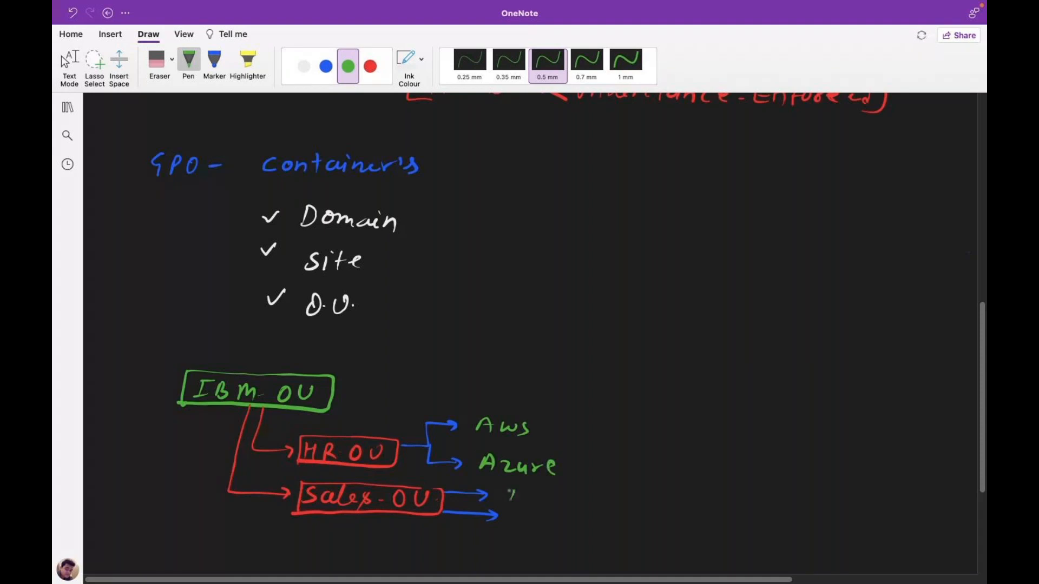
Label the Sales-OU branches 'Tata' and 'Telnet' in green.
{"action": "left_click_drag", "start_coordinate": [509, 492], "coordinate": [519, 492]}
{"action": "left_click_drag", "start_coordinate": [528, 495], "coordinate": [529, 501]}
{"action": "left_click_drag", "start_coordinate": [534, 490], "coordinate": [535, 503]}
{"action": "left_click_drag", "start_coordinate": [552, 493], "coordinate": [553, 504]}
{"action": "left_click_drag", "start_coordinate": [524, 516], "coordinate": [524, 526]}
{"action": "left_click_drag", "start_coordinate": [520, 516], "coordinate": [532, 515]}
{"action": "left_click_drag", "start_coordinate": [534, 522], "coordinate": [545, 526]}
{"action": "mouse_move", "coordinate": [551, 511]}
{"action": "left_mouse_down"}
{"action": "mouse_move", "coordinate": [550, 529]}
{"action": "mouse_move", "coordinate": [593, 528]}
{"action": "left_mouse_up"}
{"action": "left_click_drag", "start_coordinate": [589, 514], "coordinate": [597, 515]}
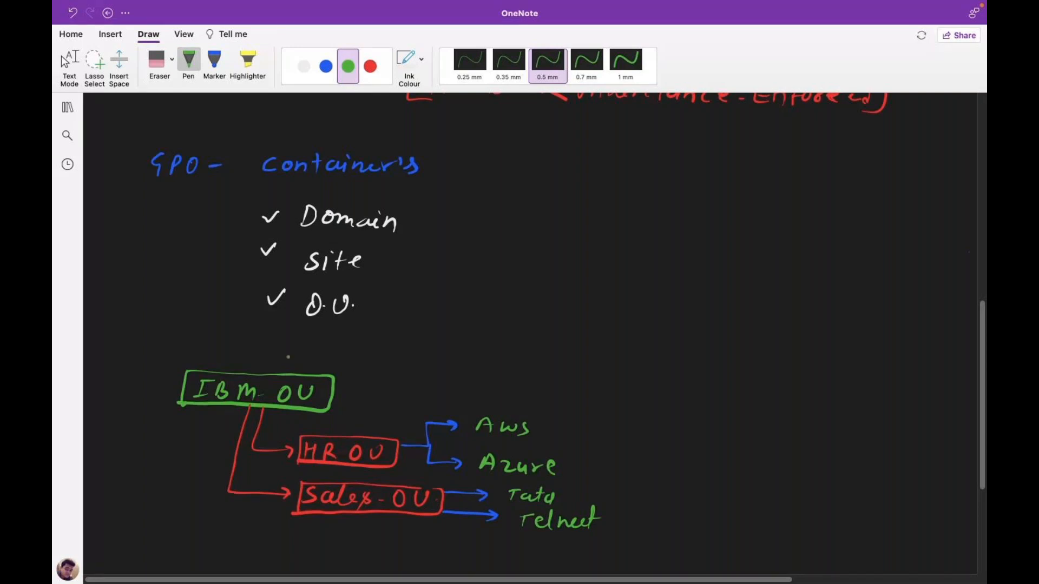
{"action": "left_click", "coordinate": [304, 66]}
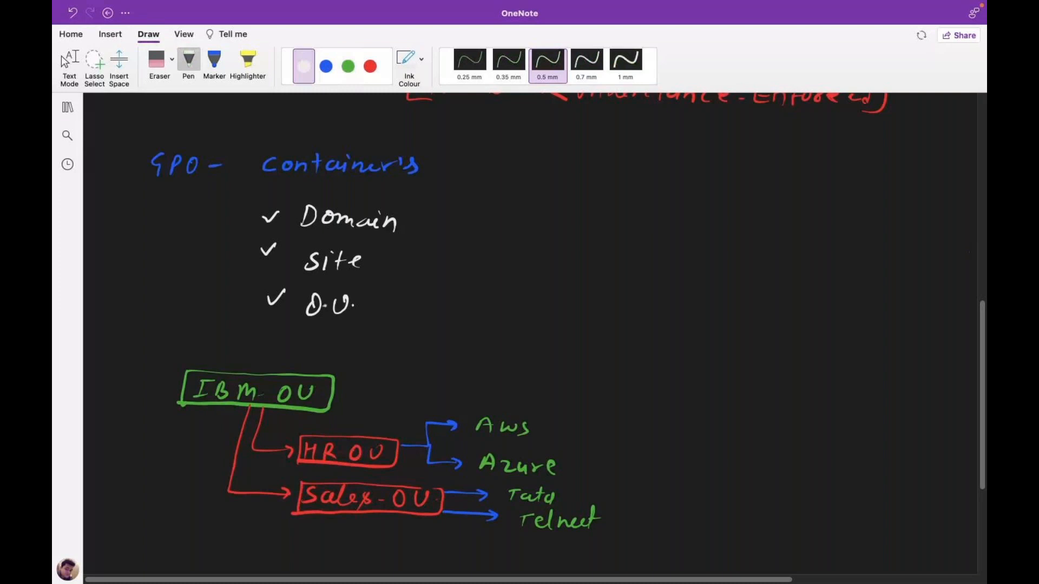
Draw two white arrows pointing at the IBM OU box.
{"action": "left_click_drag", "start_coordinate": [405, 351], "coordinate": [337, 381]}
{"action": "left_click_drag", "start_coordinate": [338, 367], "coordinate": [340, 374]}
{"action": "left_click_drag", "start_coordinate": [403, 380], "coordinate": [335, 380]}
{"action": "left_click_drag", "start_coordinate": [343, 376], "coordinate": [341, 387]}
{"action": "left_click_drag", "start_coordinate": [420, 339], "coordinate": [420, 353]}
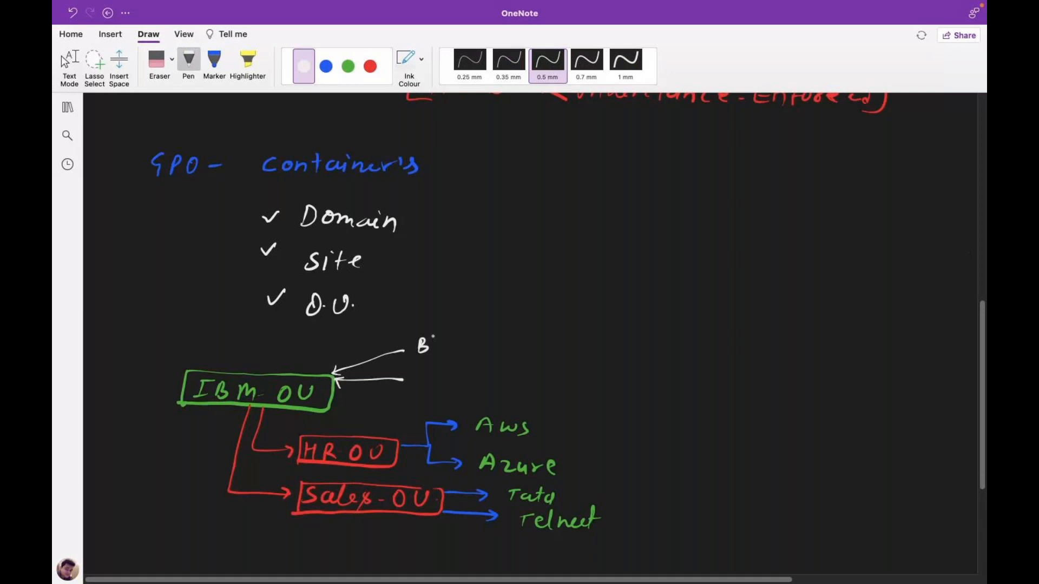
Write 'Block Access of' beside the upper arrow.
{"action": "left_click_drag", "start_coordinate": [435, 337], "coordinate": [436, 353]}
{"action": "left_click_drag", "start_coordinate": [445, 345], "coordinate": [443, 347]}
{"action": "left_click_drag", "start_coordinate": [456, 343], "coordinate": [454, 352]}
{"action": "left_click_drag", "start_coordinate": [461, 338], "coordinate": [481, 353]}
{"action": "left_click_drag", "start_coordinate": [494, 354], "coordinate": [512, 353]}
{"action": "left_click_drag", "start_coordinate": [497, 346], "coordinate": [509, 346]}
{"action": "left_click_drag", "start_coordinate": [520, 345], "coordinate": [580, 352]}
{"action": "left_click_drag", "start_coordinate": [602, 343], "coordinate": [600, 346]}
{"action": "left_click_drag", "start_coordinate": [626, 328], "coordinate": [616, 353]}
{"action": "left_click_drag", "start_coordinate": [612, 344], "coordinate": [628, 341]}
{"action": "left_click_drag", "start_coordinate": [655, 337], "coordinate": [653, 350]}
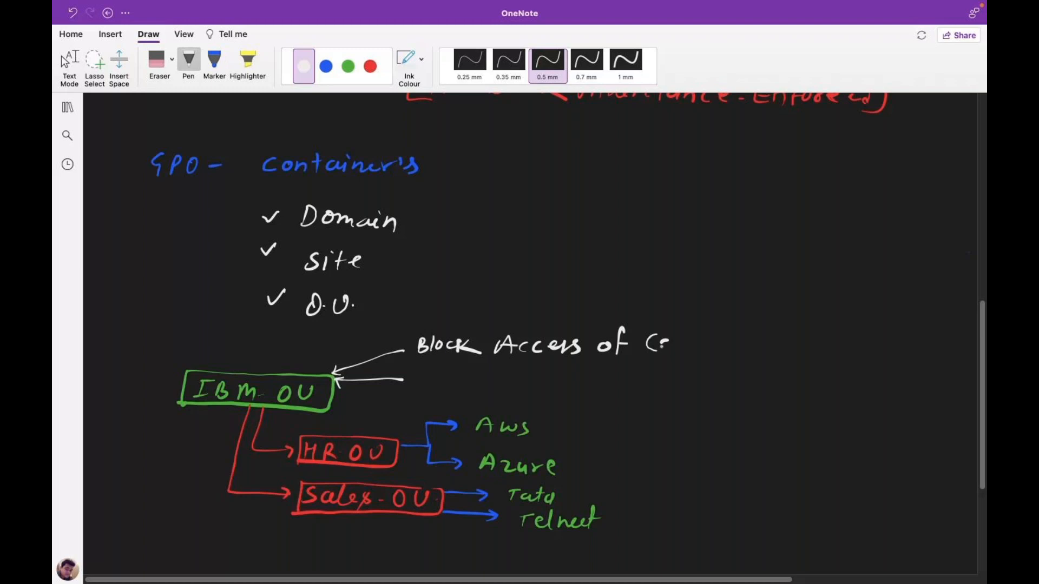
Complete the upper note with 'Control Panel'.
{"action": "left_click_drag", "start_coordinate": [659, 346], "coordinate": [691, 346]}
{"action": "left_click_drag", "start_coordinate": [698, 334], "coordinate": [701, 351]}
{"action": "left_click_drag", "start_coordinate": [693, 341], "coordinate": [706, 340]}
{"action": "left_click_drag", "start_coordinate": [706, 349], "coordinate": [728, 347]}
{"action": "left_click_drag", "start_coordinate": [737, 333], "coordinate": [734, 354]}
{"action": "left_click_drag", "start_coordinate": [774, 351], "coordinate": [791, 335]}
{"action": "left_click_drag", "start_coordinate": [792, 346], "coordinate": [818, 350]}
{"action": "left_click_drag", "start_coordinate": [818, 346], "coordinate": [842, 327]}
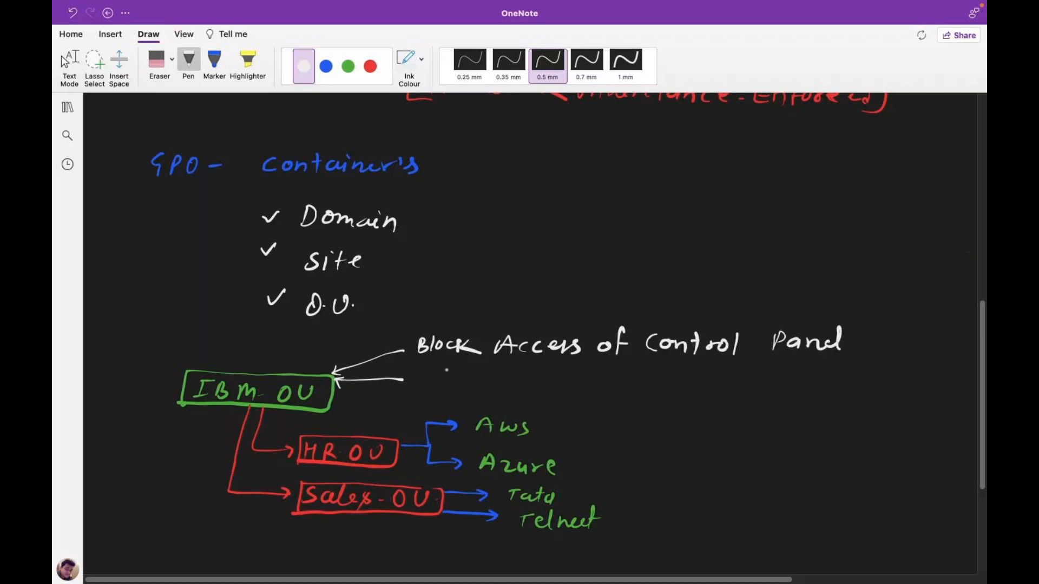
Start the lower note with 'Hide Recycle' beside the second arrow.
{"action": "left_click_drag", "start_coordinate": [432, 379], "coordinate": [430, 391]}
{"action": "left_click_drag", "start_coordinate": [430, 383], "coordinate": [445, 377]}
{"action": "left_click_drag", "start_coordinate": [441, 375], "coordinate": [451, 391]}
{"action": "left_click", "coordinate": [450, 375]}
{"action": "left_click_drag", "start_coordinate": [465, 383], "coordinate": [458, 390]}
{"action": "left_click", "coordinate": [475, 384]}
{"action": "mouse_move", "coordinate": [467, 375]}
{"action": "left_mouse_down"}
{"action": "mouse_move", "coordinate": [469, 392]}
{"action": "mouse_move", "coordinate": [480, 385]}
{"action": "left_mouse_up"}
{"action": "left_click_drag", "start_coordinate": [521, 375], "coordinate": [519, 395]}
{"action": "left_click_drag", "start_coordinate": [519, 376], "coordinate": [541, 394]}
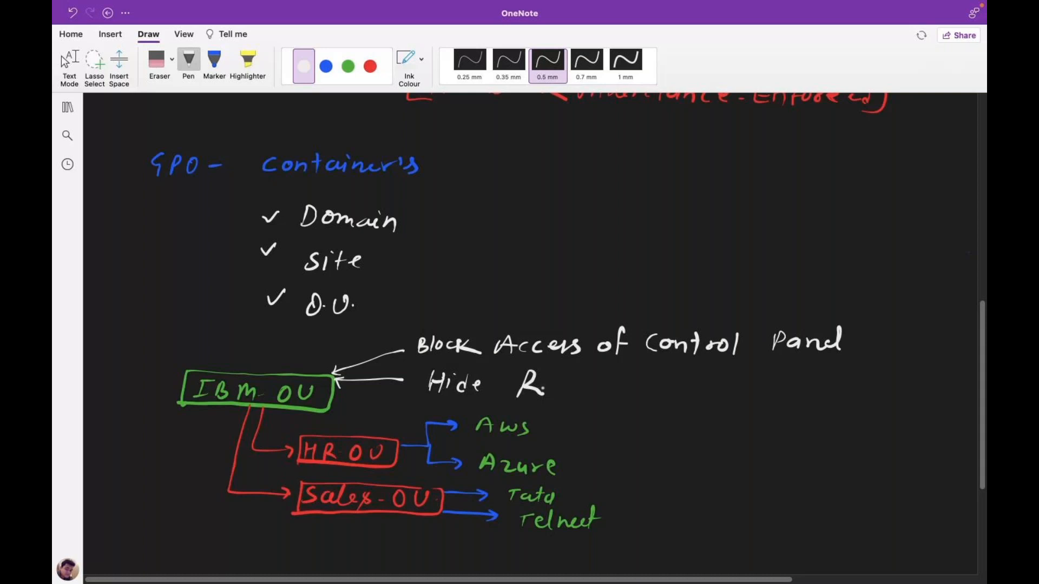
{"action": "left_click_drag", "start_coordinate": [543, 387], "coordinate": [555, 394]}
{"action": "left_click_drag", "start_coordinate": [565, 385], "coordinate": [566, 397]}
{"action": "left_click_drag", "start_coordinate": [570, 385], "coordinate": [579, 402]}
{"action": "left_click_drag", "start_coordinate": [593, 386], "coordinate": [594, 397]}
{"action": "left_click_drag", "start_coordinate": [606, 377], "coordinate": [609, 397]}
Continue the lower note with 'Bin Icon from'.
{"action": "left_click_drag", "start_coordinate": [612, 391], "coordinate": [620, 392]}
{"action": "left_click_drag", "start_coordinate": [643, 381], "coordinate": [643, 399]}
{"action": "left_click_drag", "start_coordinate": [641, 381], "coordinate": [643, 399]}
{"action": "left_click_drag", "start_coordinate": [661, 388], "coordinate": [662, 399]}
{"action": "left_click", "coordinate": [661, 380]}
{"action": "left_click_drag", "start_coordinate": [673, 391], "coordinate": [685, 400]}
{"action": "left_click_drag", "start_coordinate": [724, 386], "coordinate": [723, 401]}
{"action": "left_click_drag", "start_coordinate": [741, 385], "coordinate": [741, 402]}
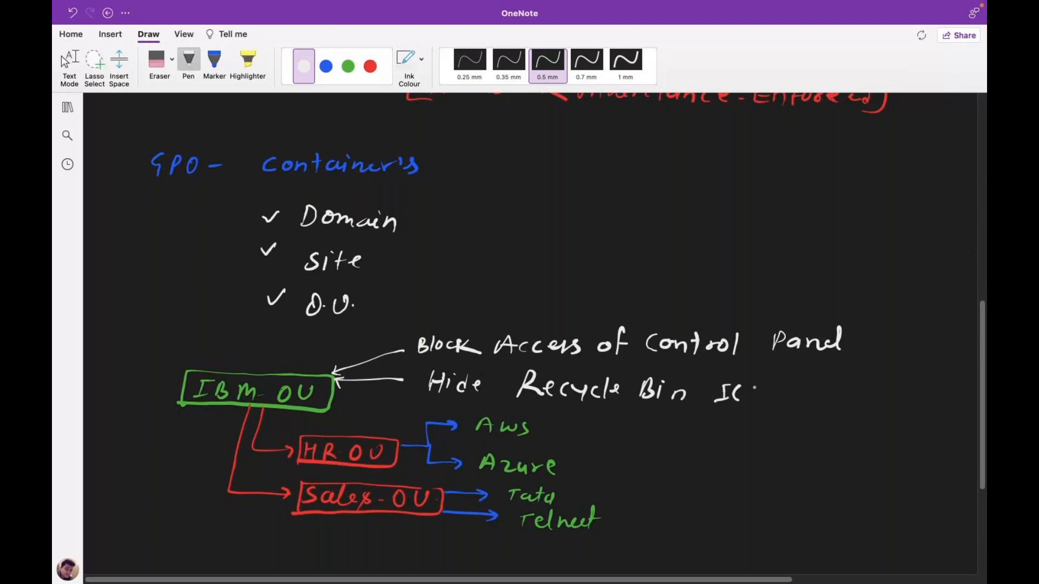
{"action": "left_click_drag", "start_coordinate": [749, 391], "coordinate": [775, 400]}
{"action": "left_click_drag", "start_coordinate": [801, 381], "coordinate": [792, 405]}
{"action": "left_click_drag", "start_coordinate": [808, 389], "coordinate": [849, 400]}
Finish the lower note with 'Desktop.'.
{"action": "left_click_drag", "start_coordinate": [863, 381], "coordinate": [881, 402]}
{"action": "left_click_drag", "start_coordinate": [883, 394], "coordinate": [903, 402]}
{"action": "left_click_drag", "start_coordinate": [907, 382], "coordinate": [926, 402]}
{"action": "left_click_drag", "start_coordinate": [930, 382], "coordinate": [952, 394]}
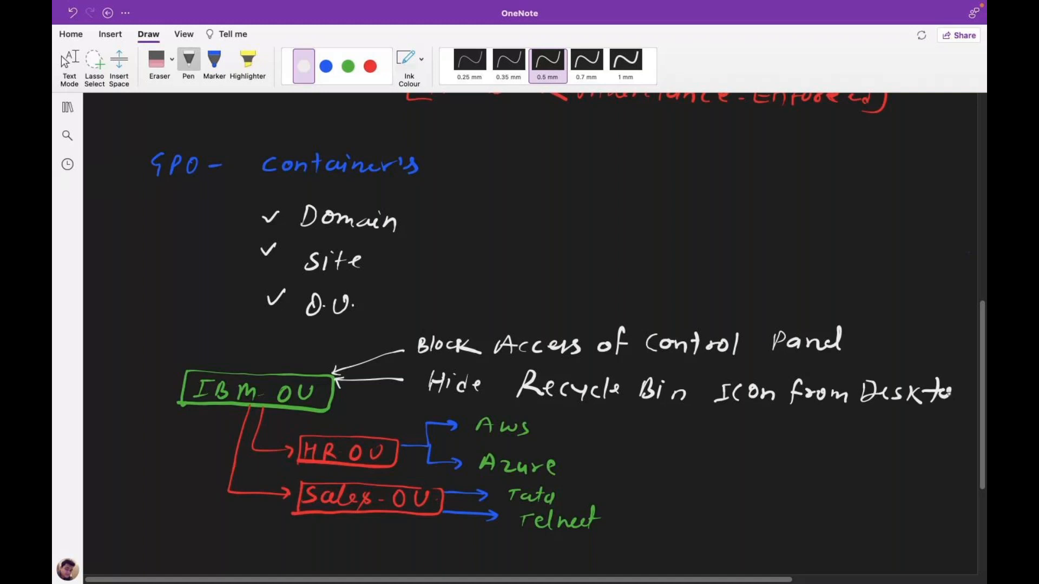
{"action": "left_click_drag", "start_coordinate": [952, 385], "coordinate": [963, 401]}
{"action": "left_click_drag", "start_coordinate": [969, 399], "coordinate": [970, 401]}
{"action": "left_click", "coordinate": [65, 60]}
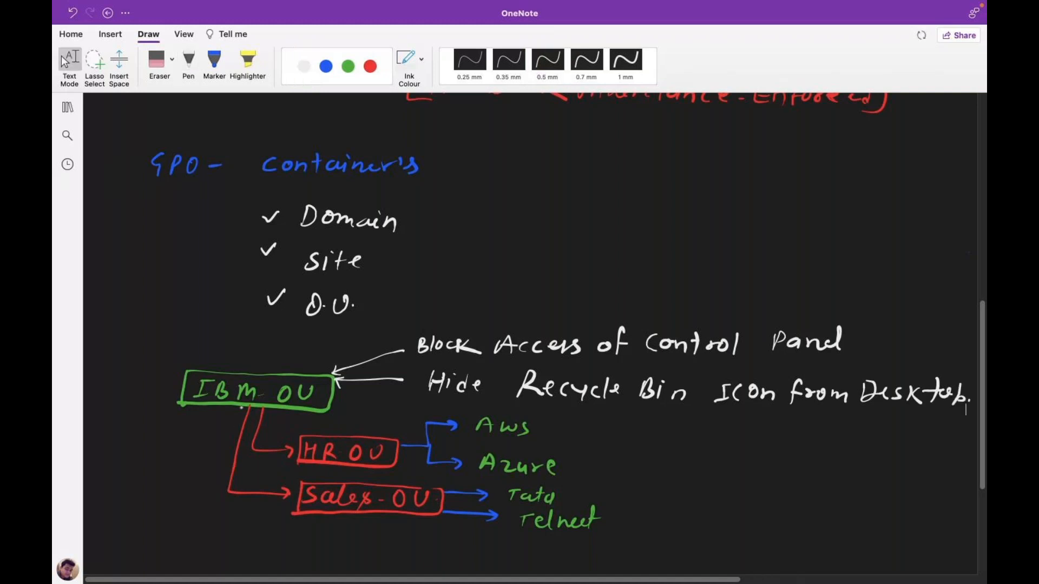
{"action": "left_click", "coordinate": [188, 61]}
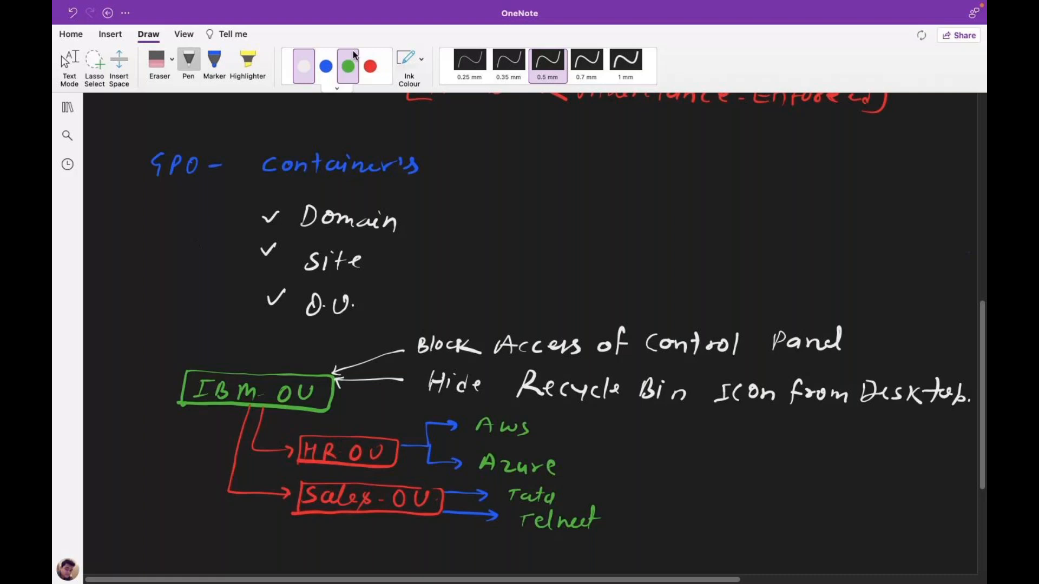
In red, tick the Block Access of Control Panel note and underline 'Hide'.
{"action": "left_click", "coordinate": [371, 67]}
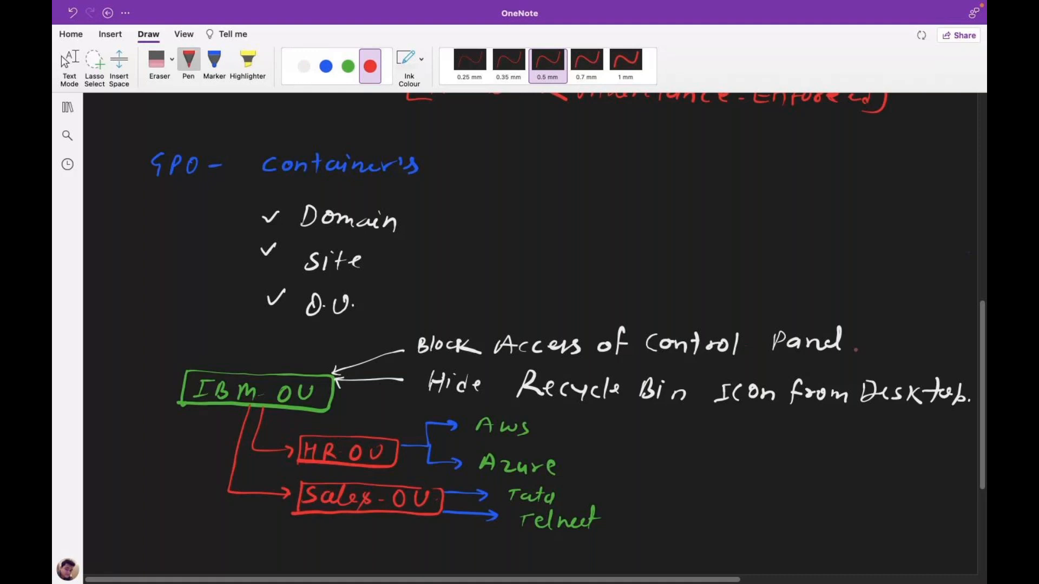
{"action": "left_click_drag", "start_coordinate": [850, 343], "coordinate": [877, 334]}
{"action": "left_click_drag", "start_coordinate": [478, 399], "coordinate": [496, 399]}
Highlight the word 'Aws' in the OU diagram with the Highlighter.
{"action": "scroll", "coordinate": [985, 452], "scroll_direction": "down", "scroll_amount": 5}
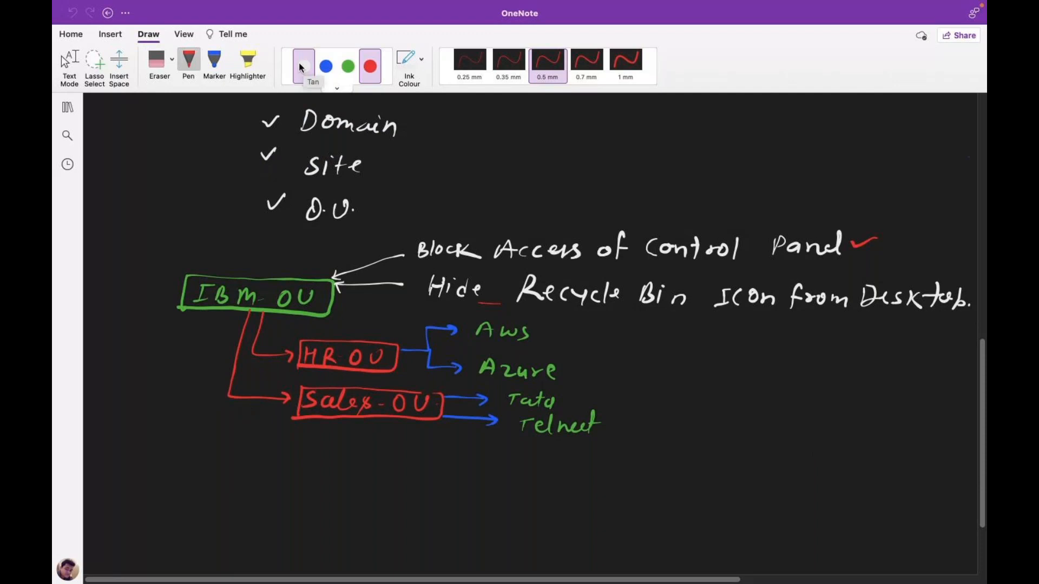
{"action": "left_click", "coordinate": [253, 61]}
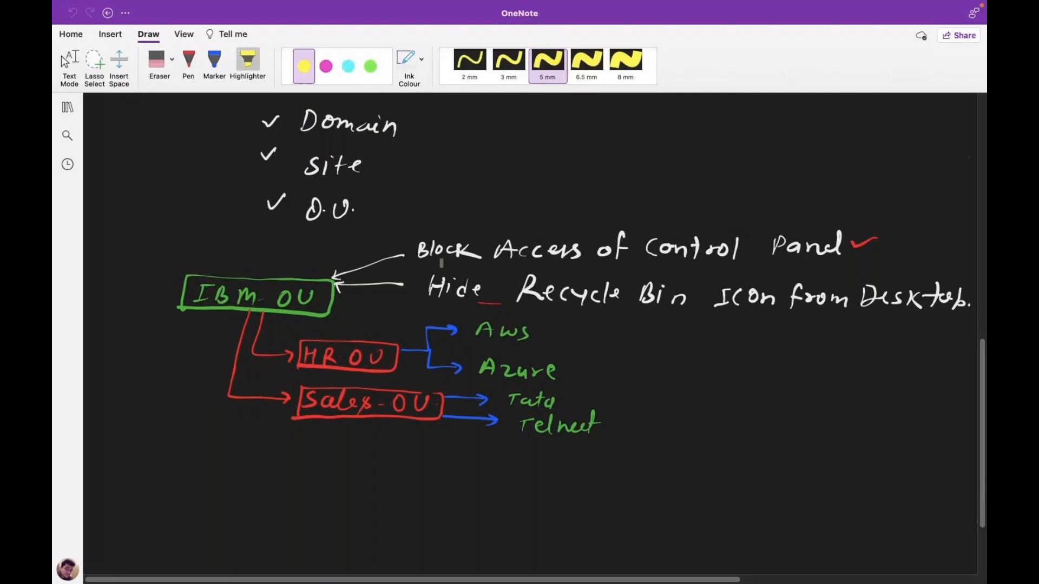
{"action": "left_click_drag", "start_coordinate": [474, 329], "coordinate": [488, 329]}
{"action": "left_click_drag", "start_coordinate": [488, 330], "coordinate": [533, 331]}
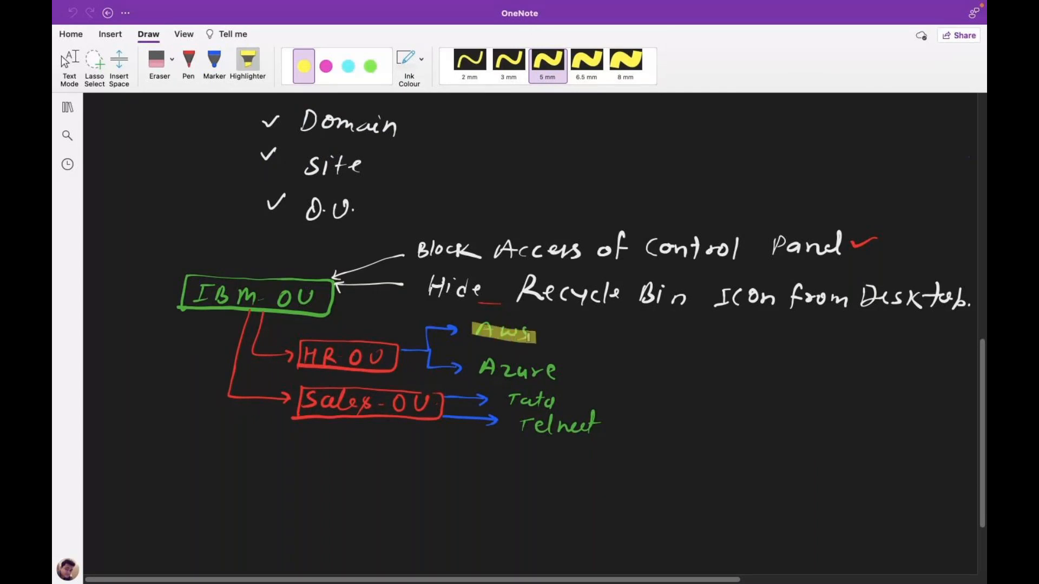
Return to the pen and set the ink colour to green.
{"action": "left_click", "coordinate": [185, 71]}
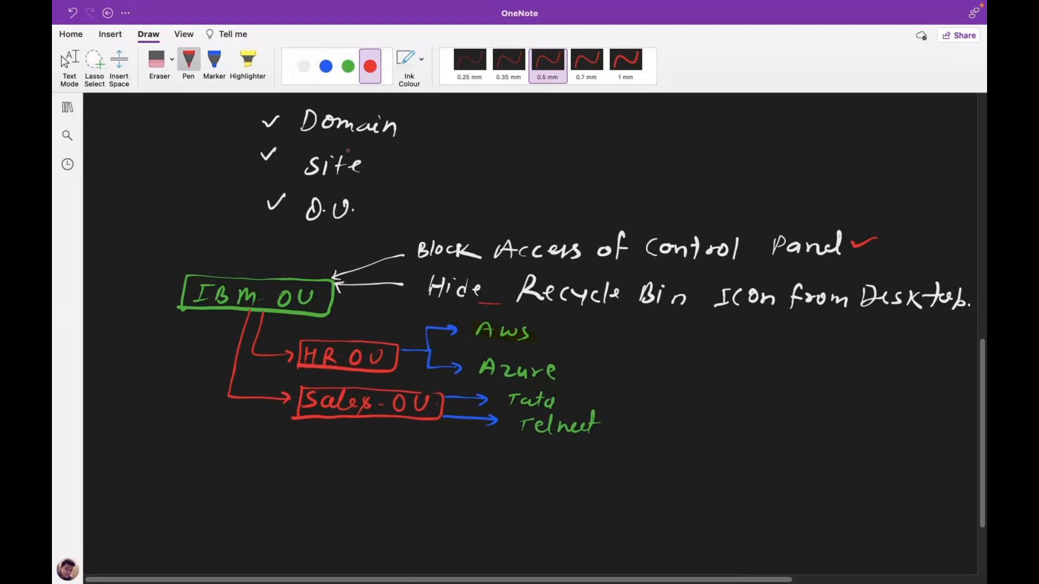
{"action": "left_click", "coordinate": [348, 66]}
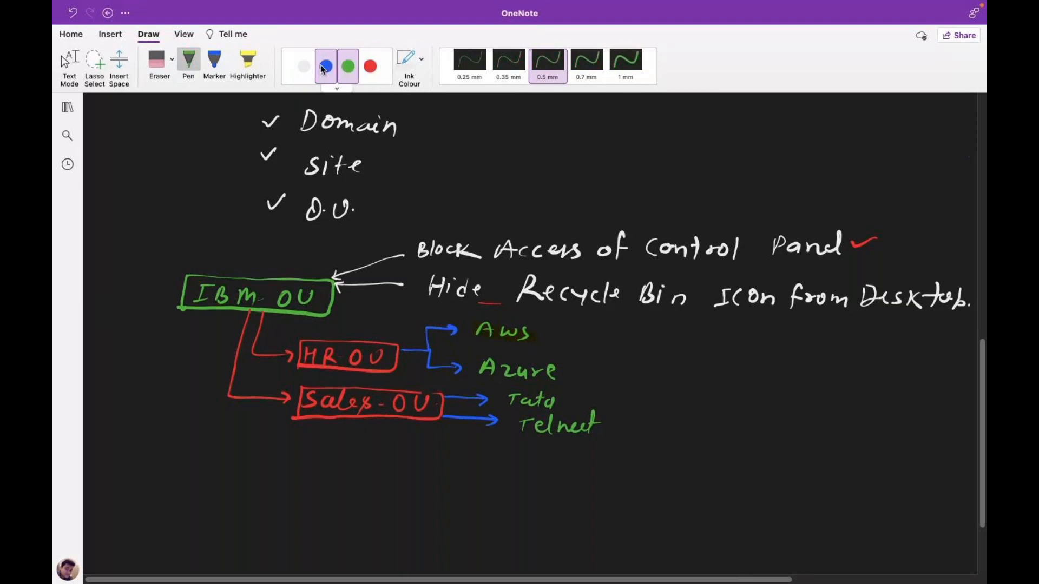
{"action": "left_click", "coordinate": [324, 67]}
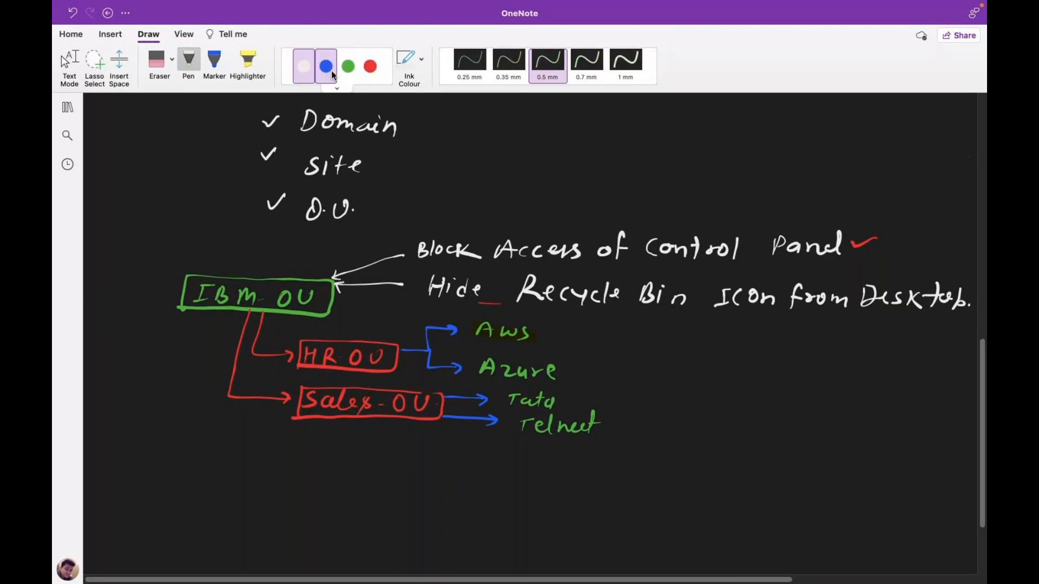
{"action": "left_click", "coordinate": [348, 66]}
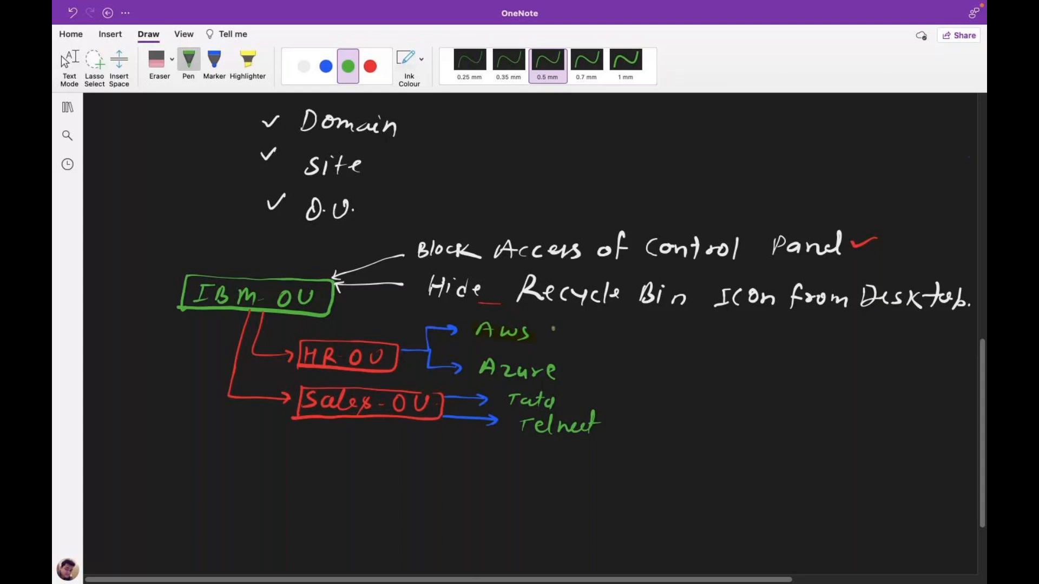
Brace Aws and Azure in green and write 'Apply Block Acces-CP' after an arrow.
{"action": "left_click_drag", "start_coordinate": [553, 328], "coordinate": [564, 390]}
{"action": "left_click_drag", "start_coordinate": [675, 356], "coordinate": [676, 369]}
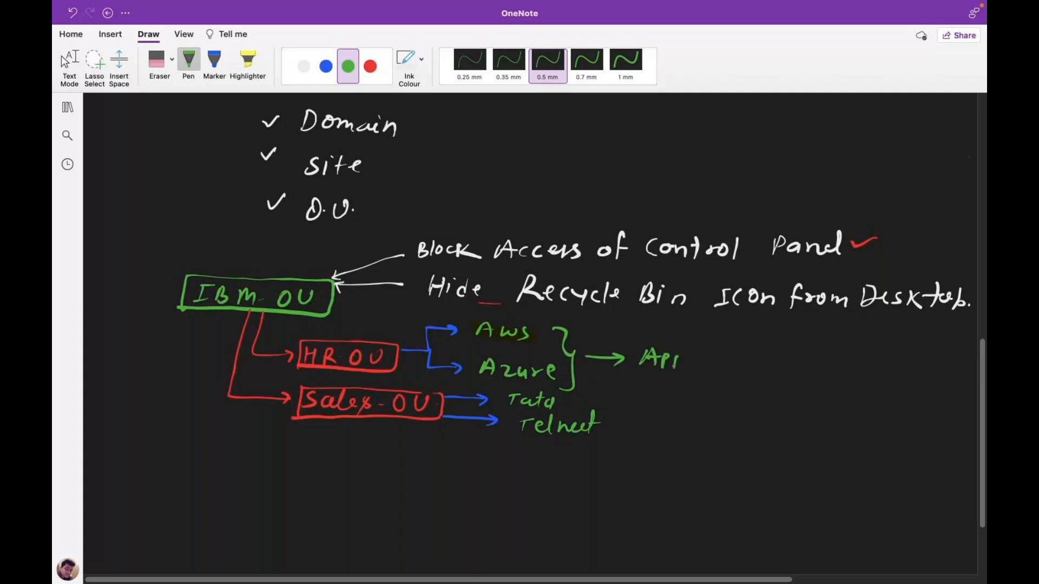
{"action": "left_click_drag", "start_coordinate": [794, 351], "coordinate": [793, 366]}
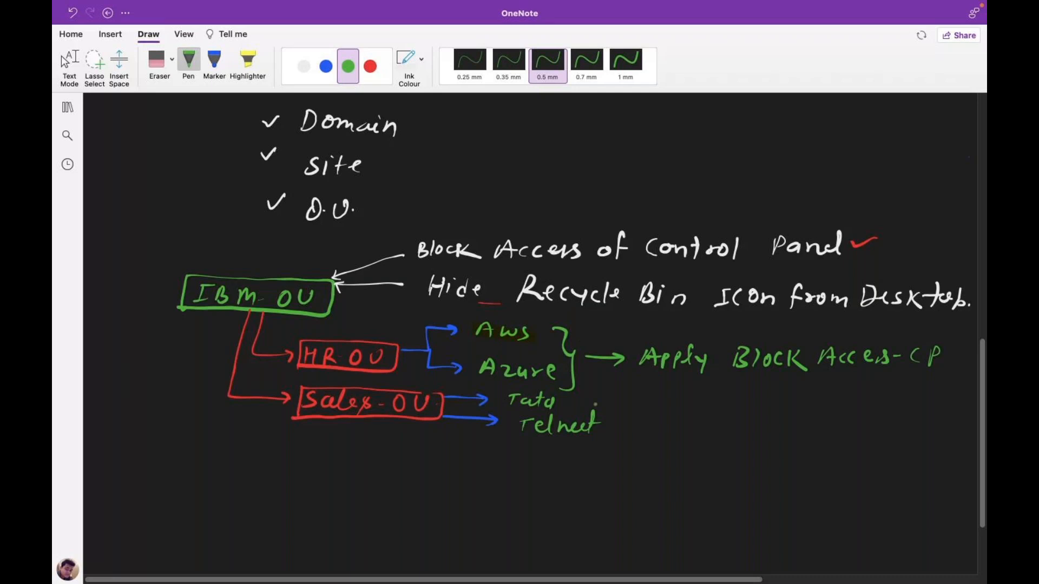
Brace Tata and Telnet, then draw a red arrow and begin writing 'Apply'.
{"action": "mouse_move", "coordinate": [600, 397]}
{"action": "left_mouse_down"}
{"action": "mouse_move", "coordinate": [621, 409]}
{"action": "mouse_move", "coordinate": [611, 453]}
{"action": "left_mouse_up"}
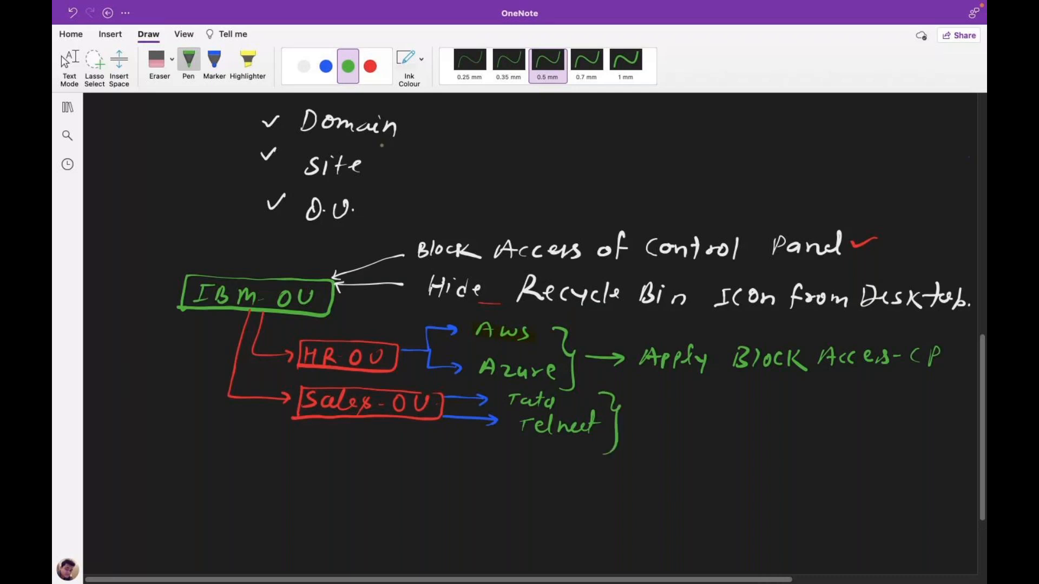
{"action": "left_click", "coordinate": [371, 66]}
{"action": "left_click_drag", "start_coordinate": [630, 417], "coordinate": [703, 425]}
{"action": "left_click_drag", "start_coordinate": [692, 419], "coordinate": [709, 416]}
{"action": "left_click_drag", "start_coordinate": [715, 413], "coordinate": [717, 420]}
{"action": "left_click", "coordinate": [748, 412]}
{"action": "left_click_drag", "start_coordinate": [728, 428], "coordinate": [743, 425]}
Finish the red note 'Apply Both Policy' and leave inking mode.
{"action": "mouse_move", "coordinate": [753, 414]}
{"action": "left_mouse_down"}
{"action": "mouse_move", "coordinate": [762, 433]}
{"action": "mouse_move", "coordinate": [789, 426]}
{"action": "left_mouse_up"}
{"action": "mouse_move", "coordinate": [788, 406]}
{"action": "left_mouse_down"}
{"action": "mouse_move", "coordinate": [791, 425]}
{"action": "mouse_move", "coordinate": [811, 424]}
{"action": "left_mouse_up"}
{"action": "left_click_drag", "start_coordinate": [823, 414], "coordinate": [822, 416]}
{"action": "left_click_drag", "start_coordinate": [829, 406], "coordinate": [828, 425]}
{"action": "left_click_drag", "start_coordinate": [836, 405], "coordinate": [843, 425]}
{"action": "left_click_drag", "start_coordinate": [869, 406], "coordinate": [869, 418]}
{"action": "left_click_drag", "start_coordinate": [889, 410], "coordinate": [886, 411]}
{"action": "mouse_move", "coordinate": [899, 402]}
{"action": "left_mouse_down"}
{"action": "mouse_move", "coordinate": [898, 421]}
{"action": "mouse_move", "coordinate": [910, 420]}
{"action": "left_mouse_up"}
{"action": "left_click_drag", "start_coordinate": [936, 409], "coordinate": [933, 434]}
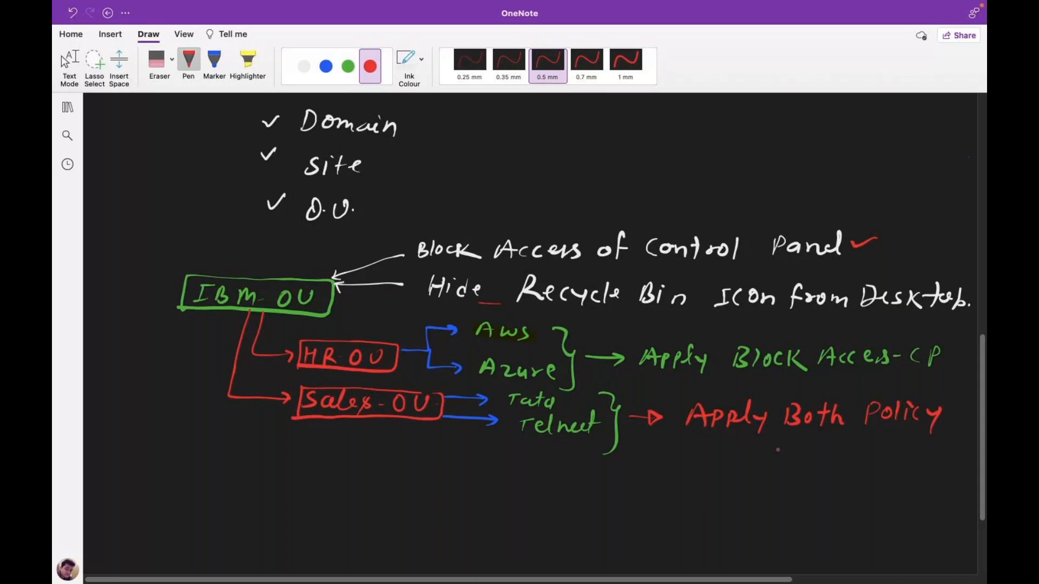
{"action": "left_click", "coordinate": [65, 60]}
{"action": "left_click", "coordinate": [65, 60]}
Draw a white underline beneath 'es-' in the green 'Acces-CP' note.
{"action": "scroll", "coordinate": [983, 452], "scroll_direction": "down", "scroll_amount": 2}
{"action": "left_click_drag", "start_coordinate": [984, 452], "coordinate": [985, 441]}
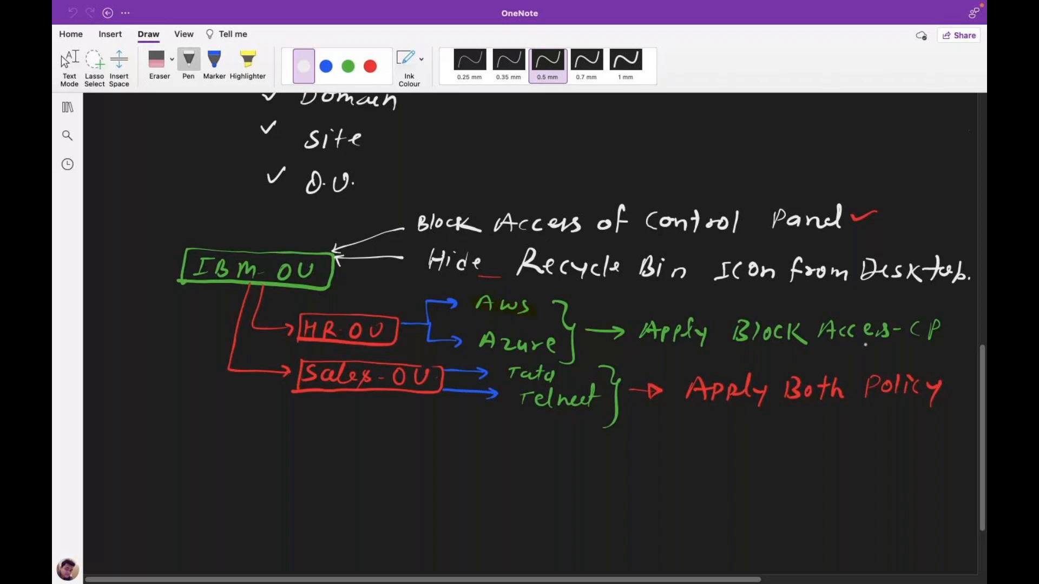
{"action": "left_click_drag", "start_coordinate": [862, 343], "coordinate": [905, 349]}
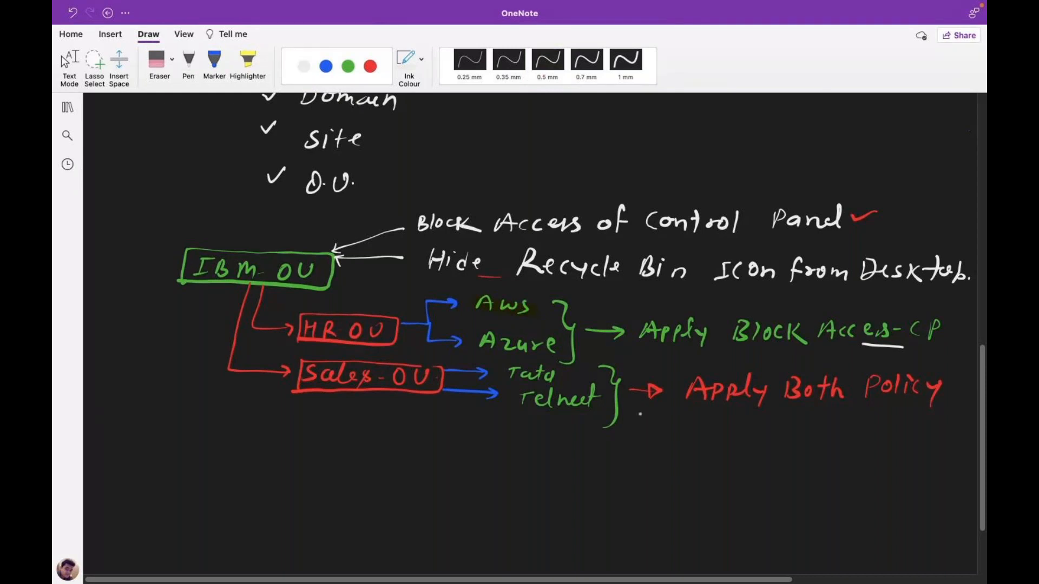
{"action": "scroll", "coordinate": [963, 558], "scroll_direction": "down", "scroll_amount": 3}
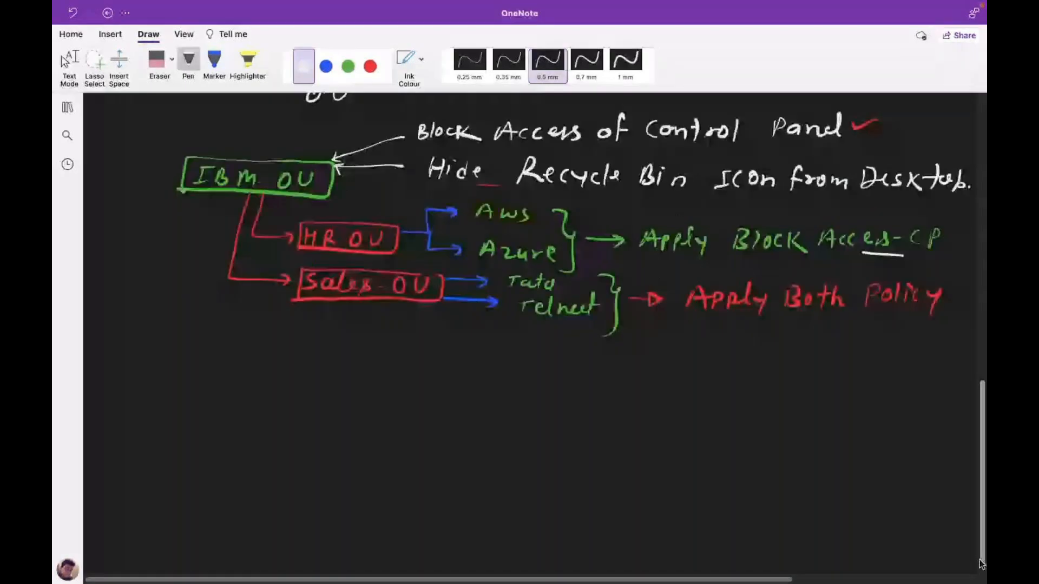
{"action": "left_click", "coordinate": [326, 66]}
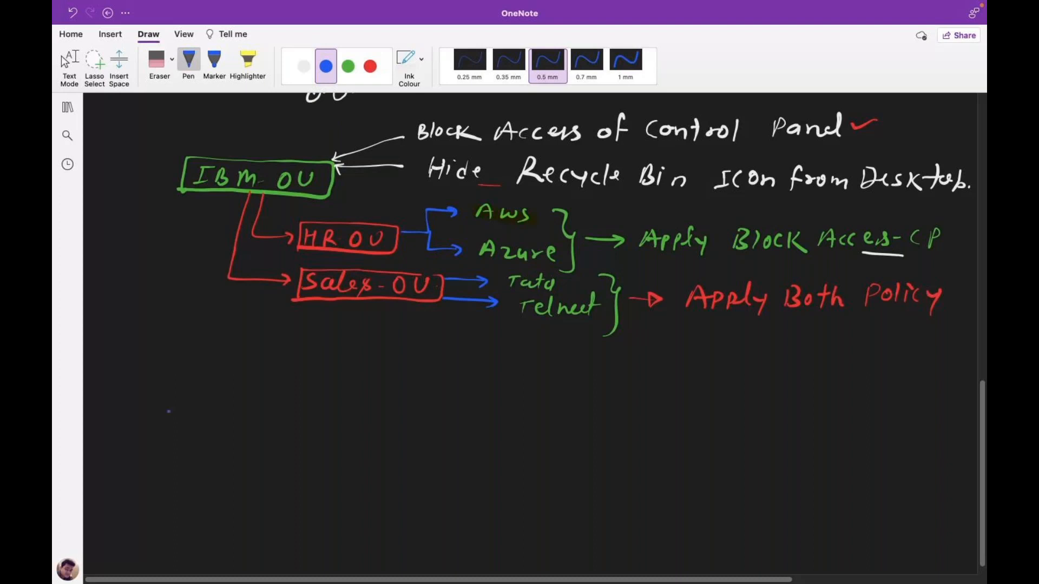
Handwrite 'Block Inheretance -' in blue ink below the IBM OU diagram.
{"action": "left_click_drag", "start_coordinate": [149, 407], "coordinate": [145, 426]}
{"action": "left_click_drag", "start_coordinate": [151, 406], "coordinate": [150, 426]}
{"action": "left_click_drag", "start_coordinate": [174, 406], "coordinate": [173, 426]}
{"action": "left_click_drag", "start_coordinate": [189, 418], "coordinate": [184, 425]}
{"action": "left_click_drag", "start_coordinate": [201, 417], "coordinate": [195, 426]}
{"action": "left_click_drag", "start_coordinate": [214, 410], "coordinate": [212, 430]}
{"action": "left_click_drag", "start_coordinate": [227, 413], "coordinate": [238, 432]}
{"action": "left_click_drag", "start_coordinate": [275, 412], "coordinate": [271, 430]}
{"action": "left_click_drag", "start_coordinate": [282, 430], "coordinate": [295, 428]}
{"action": "left_click_drag", "start_coordinate": [308, 409], "coordinate": [319, 428]}
{"action": "left_click_drag", "start_coordinate": [322, 422], "coordinate": [367, 427]}
{"action": "left_click_drag", "start_coordinate": [376, 410], "coordinate": [373, 431]}
{"action": "left_click_drag", "start_coordinate": [363, 417], "coordinate": [382, 416]}
{"action": "left_click_drag", "start_coordinate": [398, 422], "coordinate": [400, 432]}
{"action": "left_click_drag", "start_coordinate": [403, 431], "coordinate": [418, 431]}
{"action": "mouse_move", "coordinate": [430, 421]}
{"action": "left_mouse_down"}
{"action": "mouse_move", "coordinate": [431, 431]}
{"action": "mouse_move", "coordinate": [449, 431]}
{"action": "left_mouse_up"}
{"action": "left_click_drag", "start_coordinate": [464, 428], "coordinate": [483, 429]}
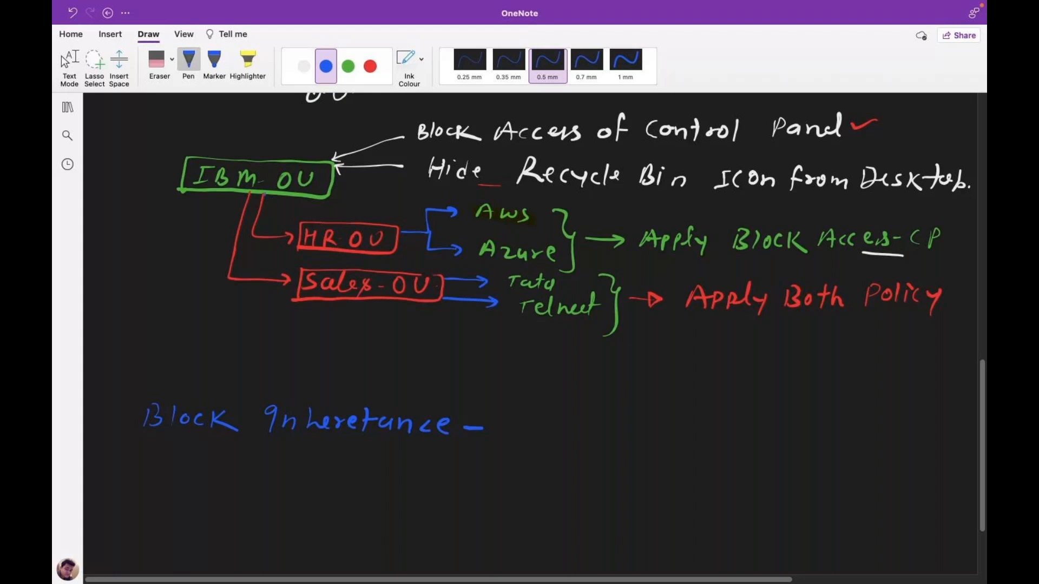
In white ink, write and box 'H.R-OU' after the dash, then tick the line.
{"action": "left_click", "coordinate": [304, 70]}
{"action": "left_click_drag", "start_coordinate": [511, 420], "coordinate": [509, 436]}
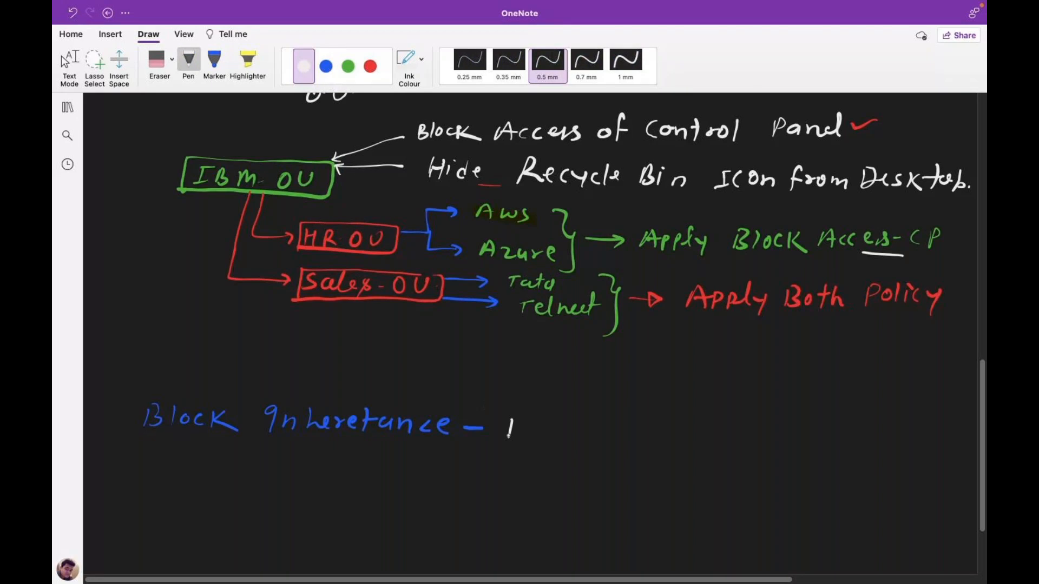
{"action": "left_click_drag", "start_coordinate": [514, 421], "coordinate": [515, 438]}
{"action": "mouse_move", "coordinate": [529, 422]}
{"action": "left_mouse_down"}
{"action": "mouse_move", "coordinate": [545, 438]}
{"action": "mouse_move", "coordinate": [561, 428]}
{"action": "left_mouse_up"}
{"action": "left_click_drag", "start_coordinate": [574, 420], "coordinate": [574, 420]}
{"action": "left_click_drag", "start_coordinate": [590, 421], "coordinate": [602, 427]}
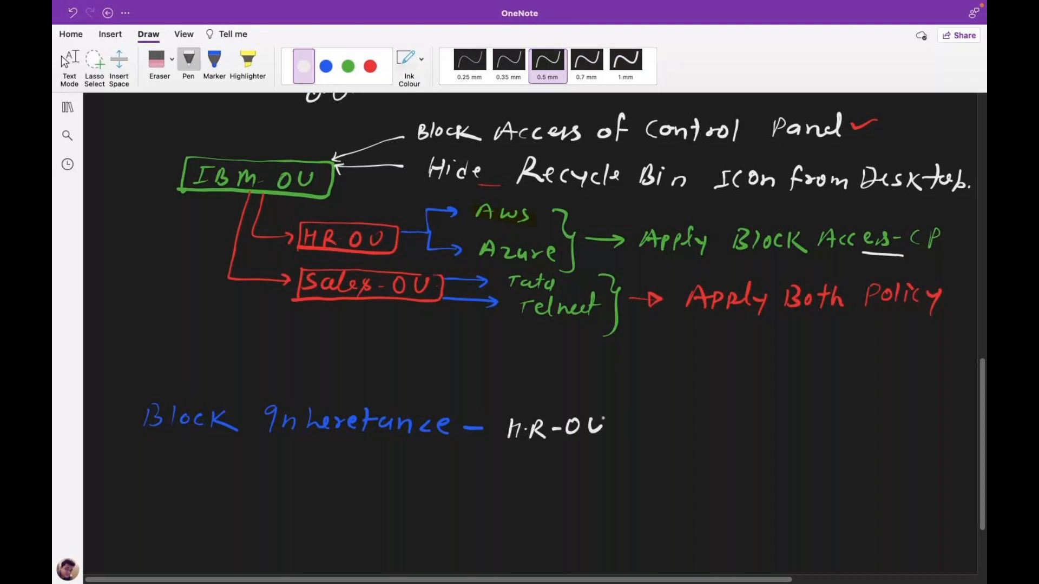
{"action": "left_click_drag", "start_coordinate": [601, 417], "coordinate": [600, 433]}
{"action": "mouse_move", "coordinate": [499, 411]}
{"action": "left_mouse_down"}
{"action": "mouse_move", "coordinate": [497, 449]}
{"action": "mouse_move", "coordinate": [623, 411]}
{"action": "mouse_move", "coordinate": [498, 449]}
{"action": "left_mouse_up"}
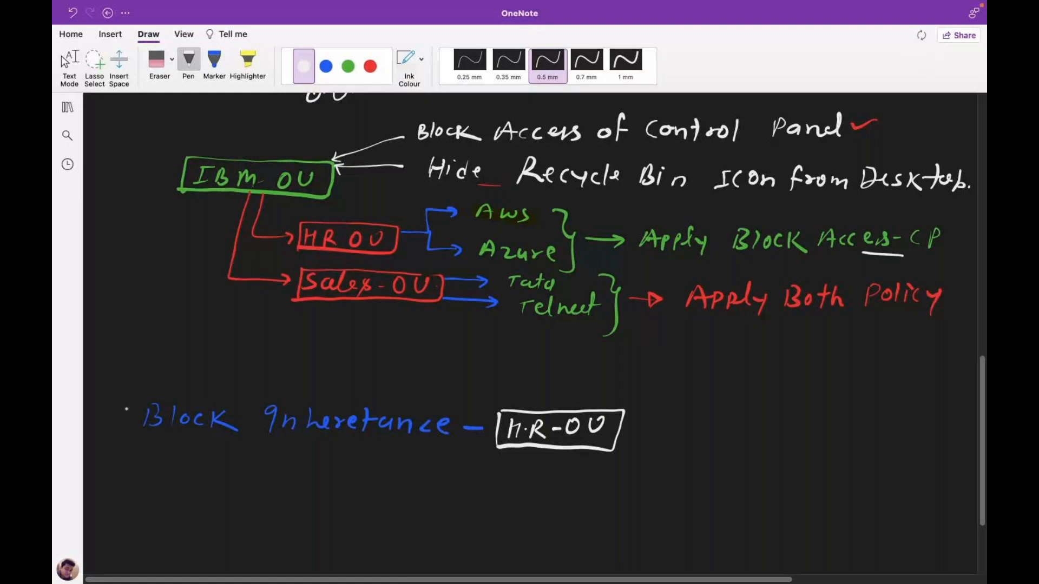
{"action": "left_click_drag", "start_coordinate": [128, 409], "coordinate": [157, 392]}
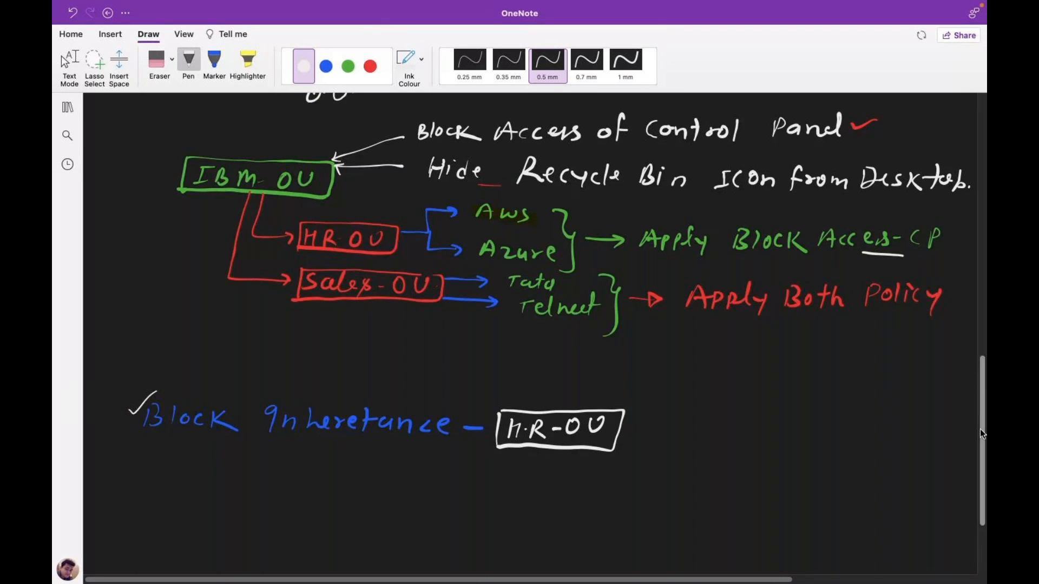
{"action": "left_click_drag", "start_coordinate": [981, 433], "coordinate": [983, 410]}
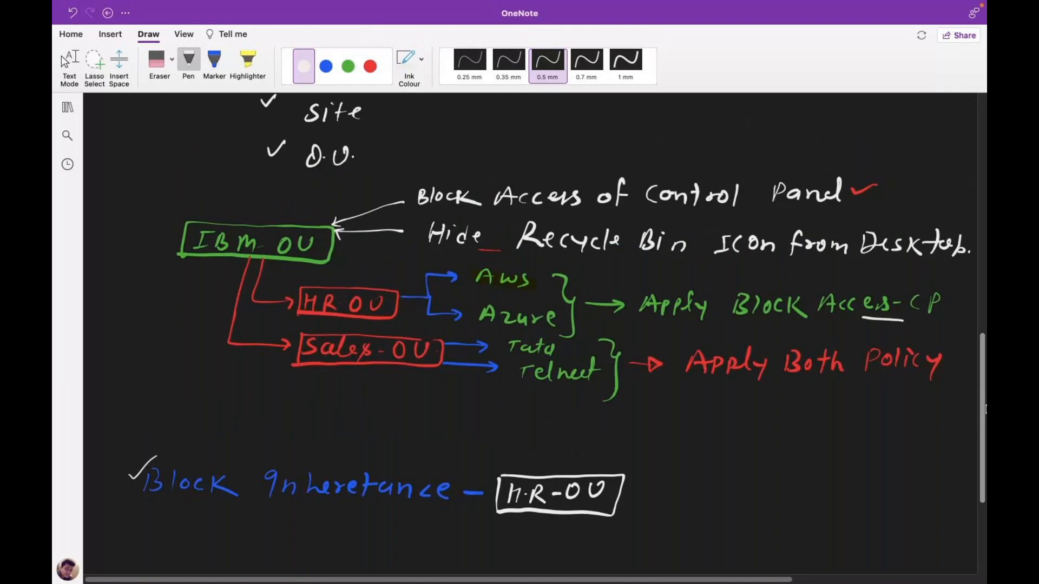
Switch between typing and drawing modes, ending with the green 0.5 mm pen selected.
{"action": "key", "text": "Escape"}
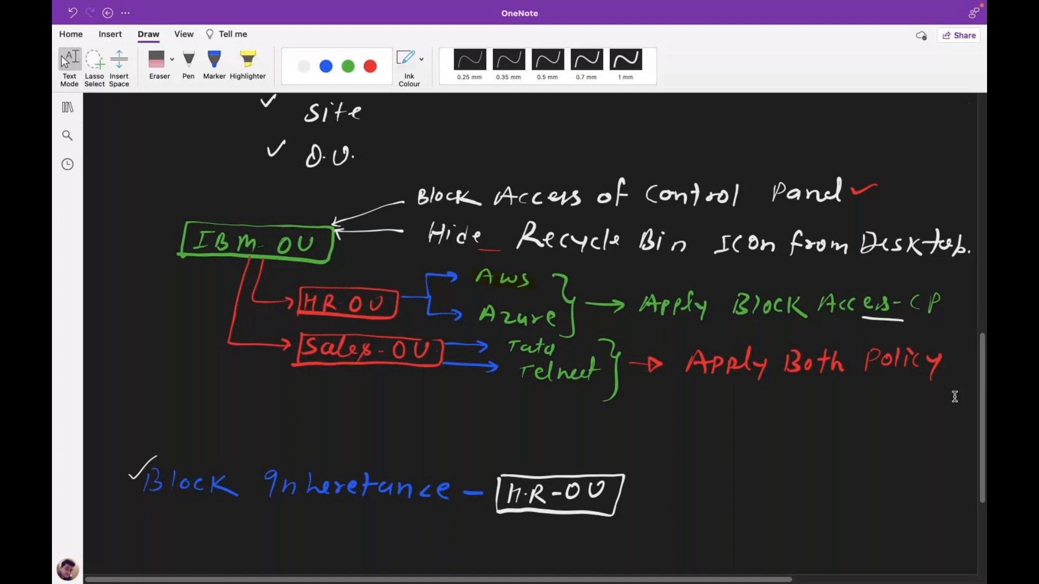
{"action": "left_click", "coordinate": [188, 63]}
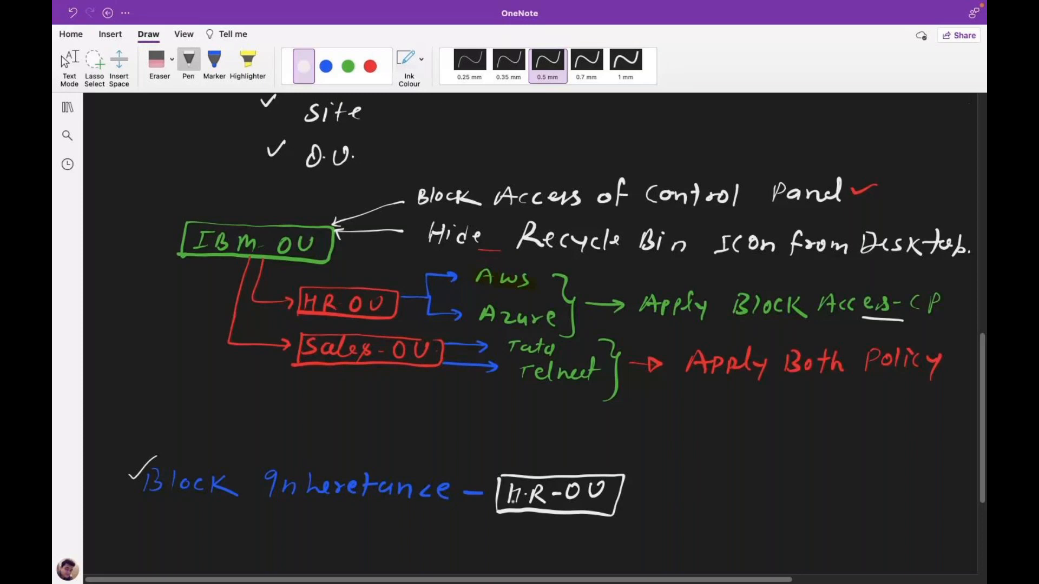
{"action": "left_click", "coordinate": [70, 64]}
{"action": "left_click", "coordinate": [350, 69]}
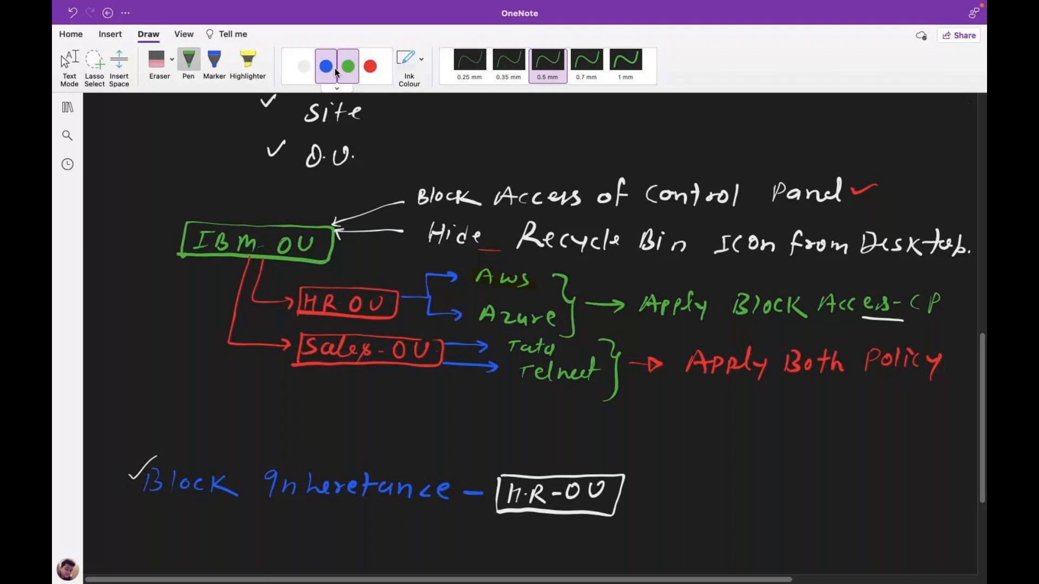
Bracket 'Block Access of Control Panel' in blue and write 'RC' with an arrow.
{"action": "left_click", "coordinate": [335, 67]}
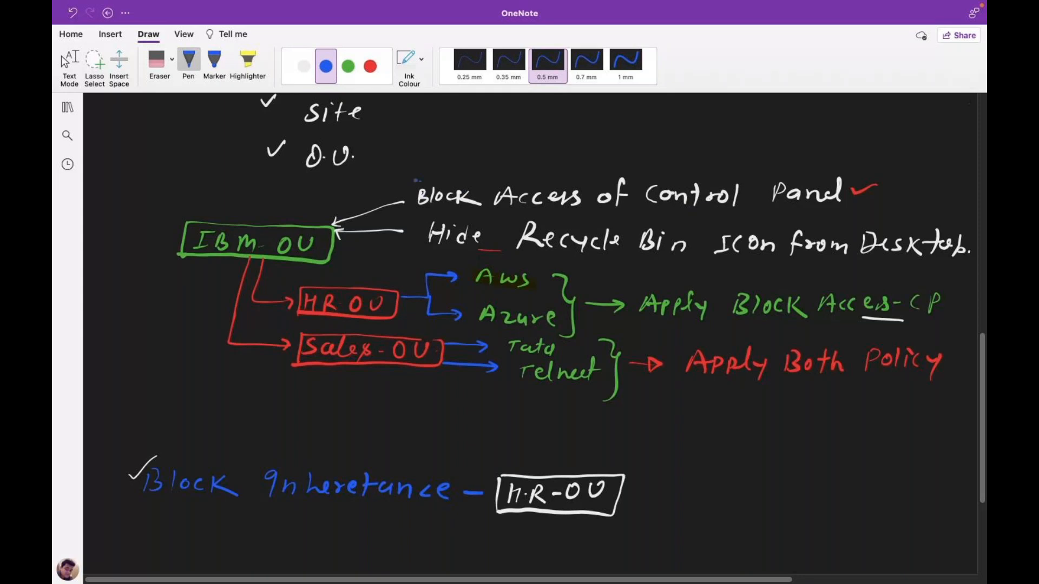
{"action": "left_click_drag", "start_coordinate": [415, 181], "coordinate": [414, 211]}
{"action": "left_click_drag", "start_coordinate": [842, 170], "coordinate": [830, 207]}
{"action": "left_click_drag", "start_coordinate": [845, 148], "coordinate": [862, 146]}
{"action": "left_click_drag", "start_coordinate": [869, 136], "coordinate": [883, 143]}
{"action": "mouse_move", "coordinate": [871, 152]}
{"action": "left_mouse_down"}
{"action": "mouse_move", "coordinate": [900, 184]}
{"action": "mouse_move", "coordinate": [912, 180]}
{"action": "left_mouse_up"}
Write and underline 'Enforced' after the arrow, then pick green ink and stop drawing.
{"action": "mouse_move", "coordinate": [916, 170]}
{"action": "left_mouse_down"}
{"action": "mouse_move", "coordinate": [917, 181]}
{"action": "mouse_move", "coordinate": [926, 171]}
{"action": "left_mouse_up"}
{"action": "left_click_drag", "start_coordinate": [931, 168], "coordinate": [957, 177]}
{"action": "left_click_drag", "start_coordinate": [958, 172], "coordinate": [967, 176]}
{"action": "left_click_drag", "start_coordinate": [972, 158], "coordinate": [966, 176]}
{"action": "left_click_drag", "start_coordinate": [919, 188], "coordinate": [966, 184]}
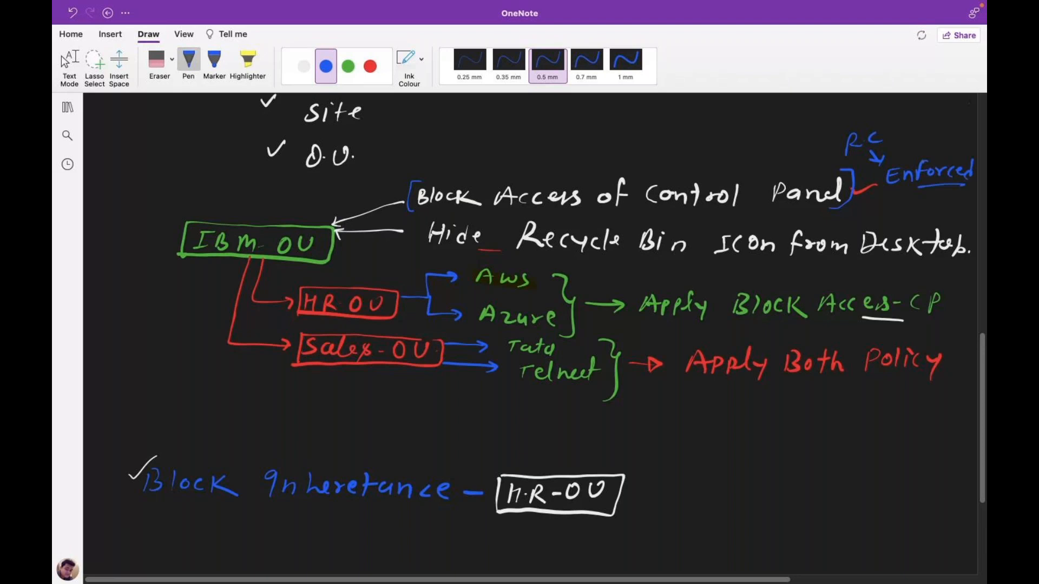
{"action": "left_click_drag", "start_coordinate": [915, 157], "coordinate": [960, 154]}
{"action": "left_click", "coordinate": [349, 66]}
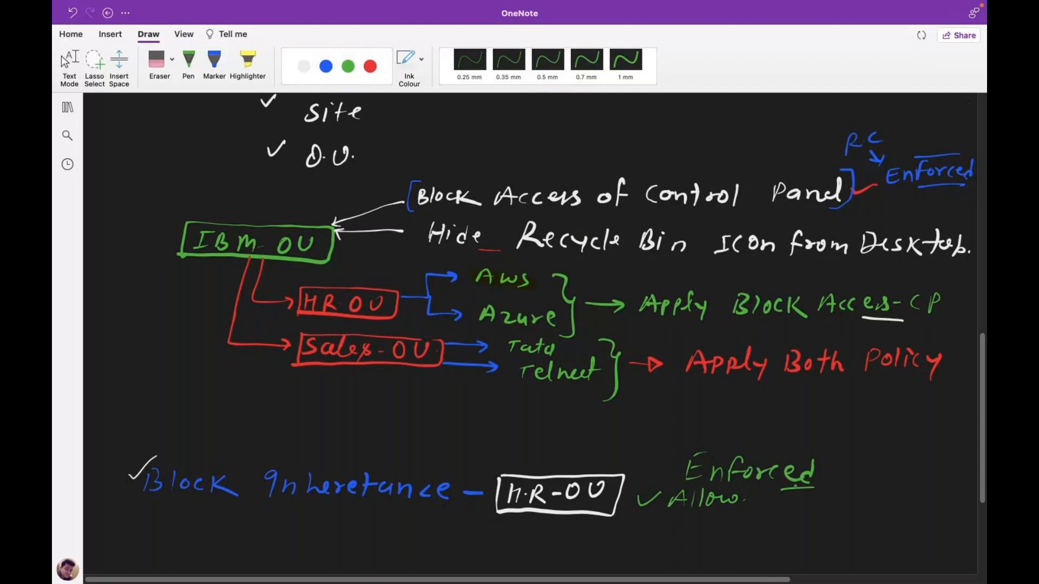
{"action": "left_click", "coordinate": [64, 61]}
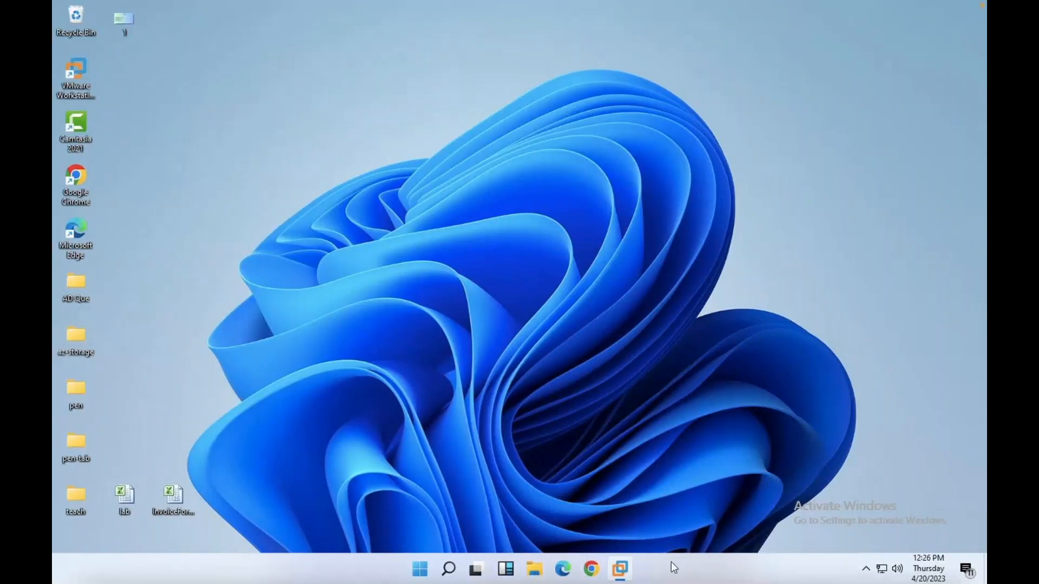
Sign in to the Domain VM with the administrator password, close Windows Update, and go full screen.
{"action": "left_click", "coordinate": [650, 569]}
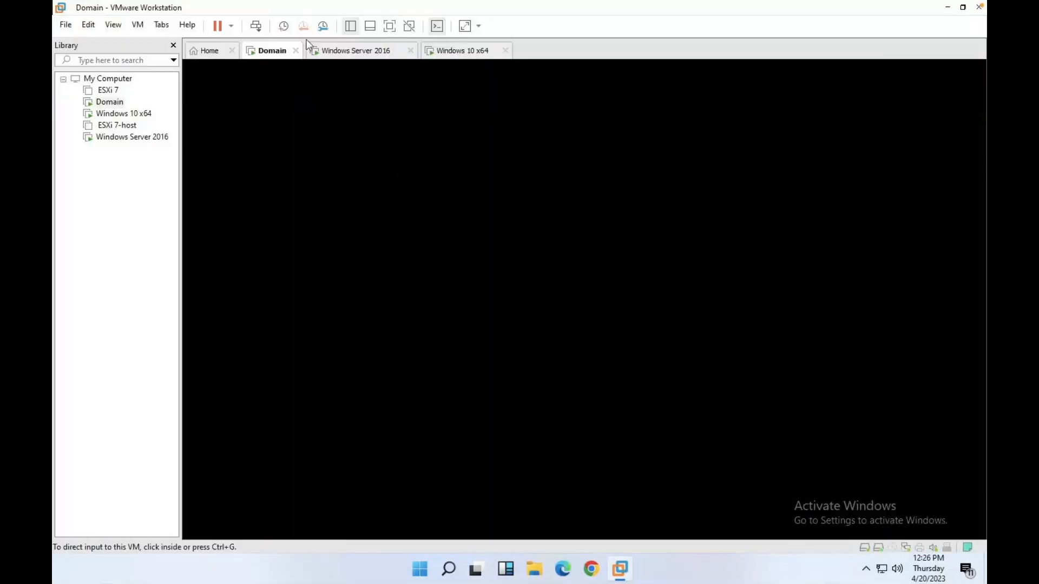
{"action": "left_click", "coordinate": [256, 26]}
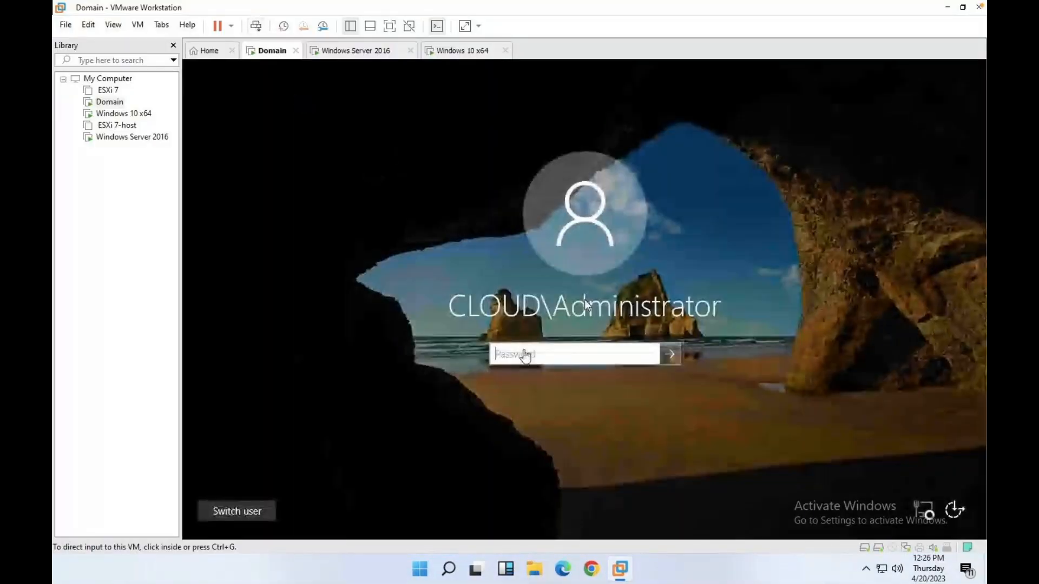
{"action": "left_click", "coordinate": [525, 356]}
{"action": "type", "text": "••••••••"}
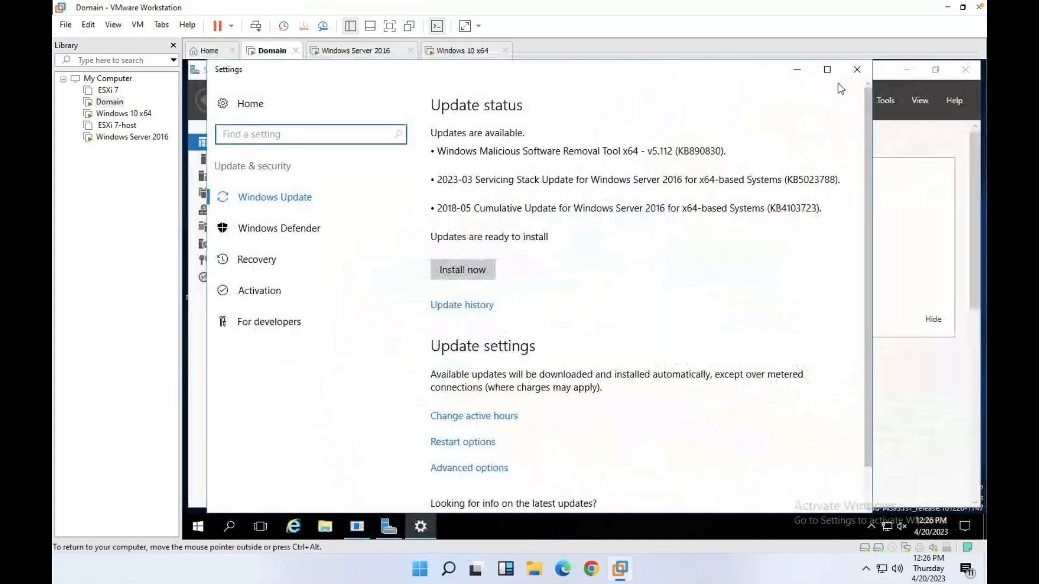
{"action": "left_click", "coordinate": [858, 69]}
{"action": "key", "text": "ctrl+alt+Return"}
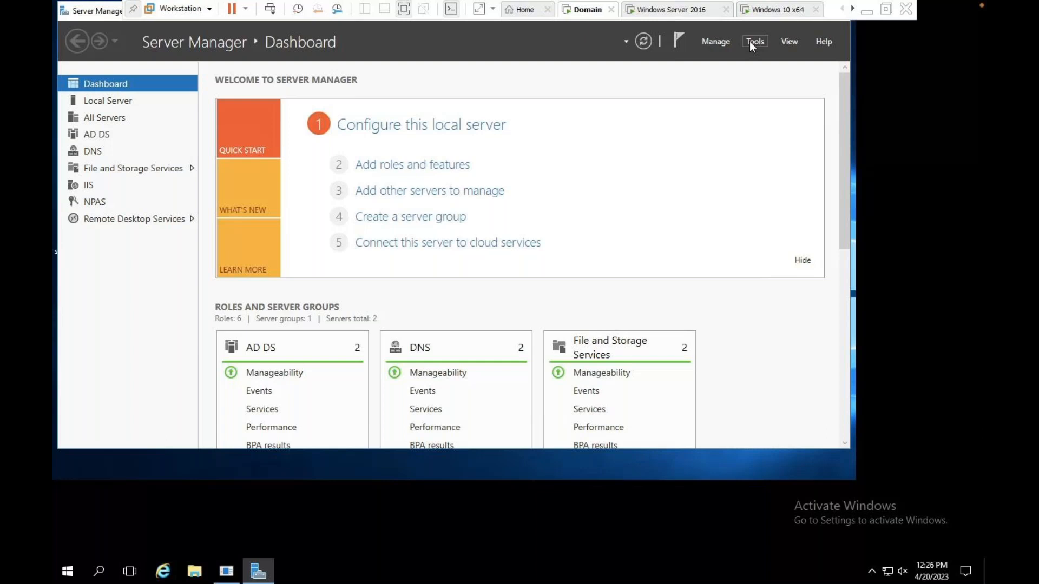
Open Active Directory Users and Computers from Server Manager Tools and browse Builtin and class-ou.
{"action": "left_click", "coordinate": [752, 43]}
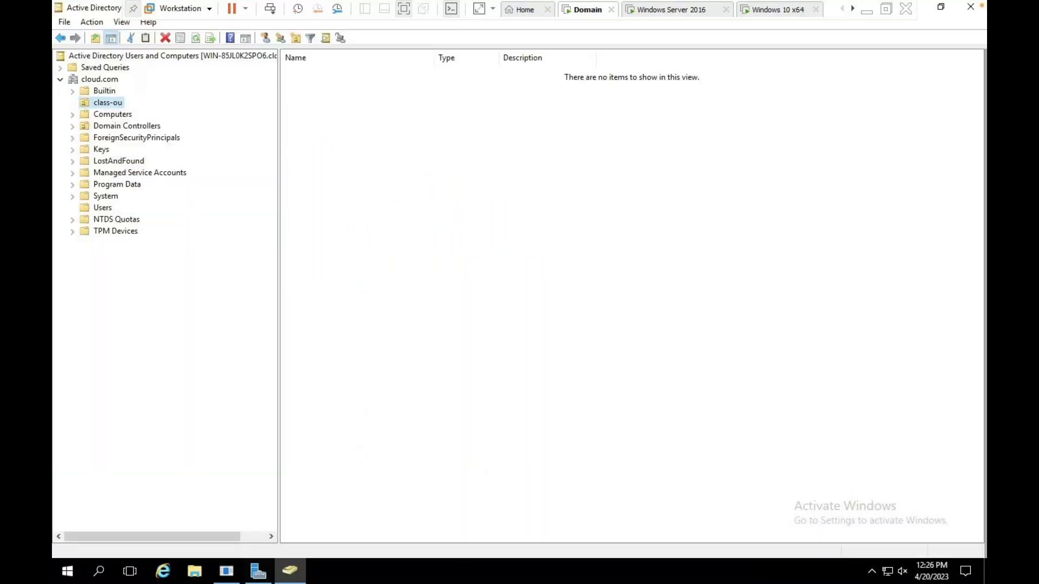
{"action": "left_click", "coordinate": [113, 114]}
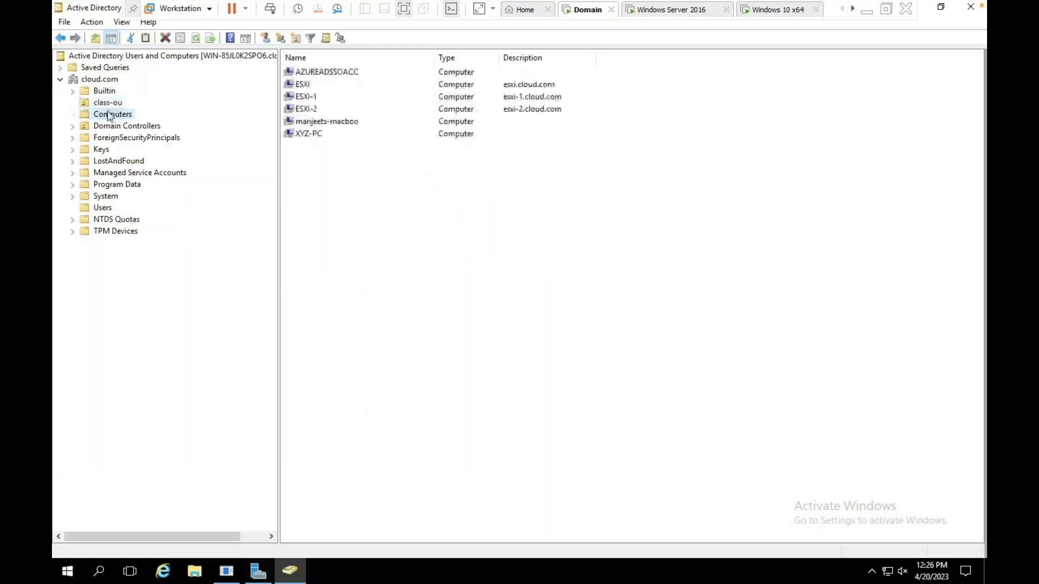
{"action": "left_click", "coordinate": [105, 91]}
{"action": "left_click", "coordinate": [111, 103]}
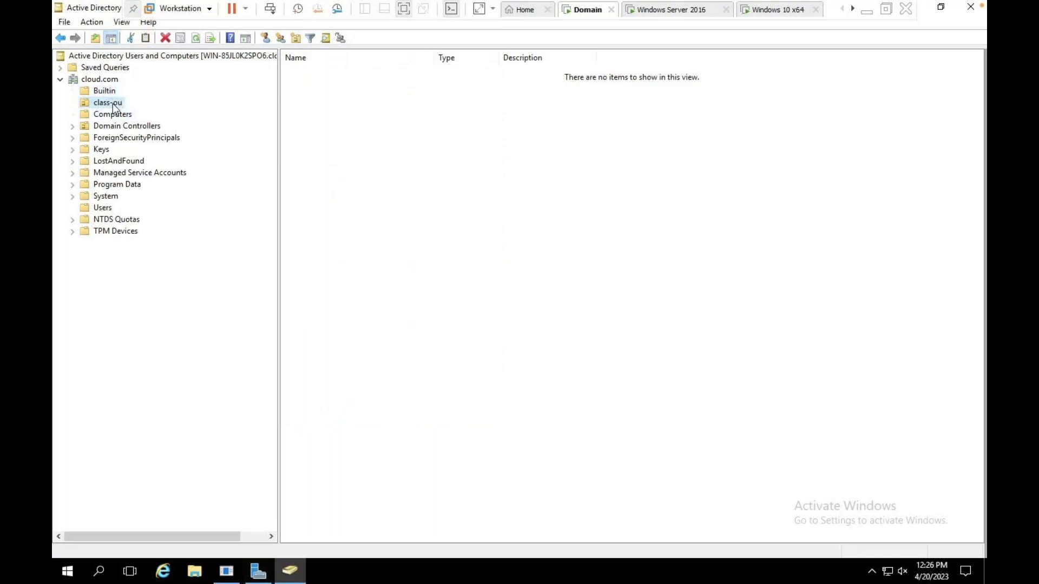
{"action": "left_click", "coordinate": [111, 103]}
{"action": "right_click", "coordinate": [113, 105]}
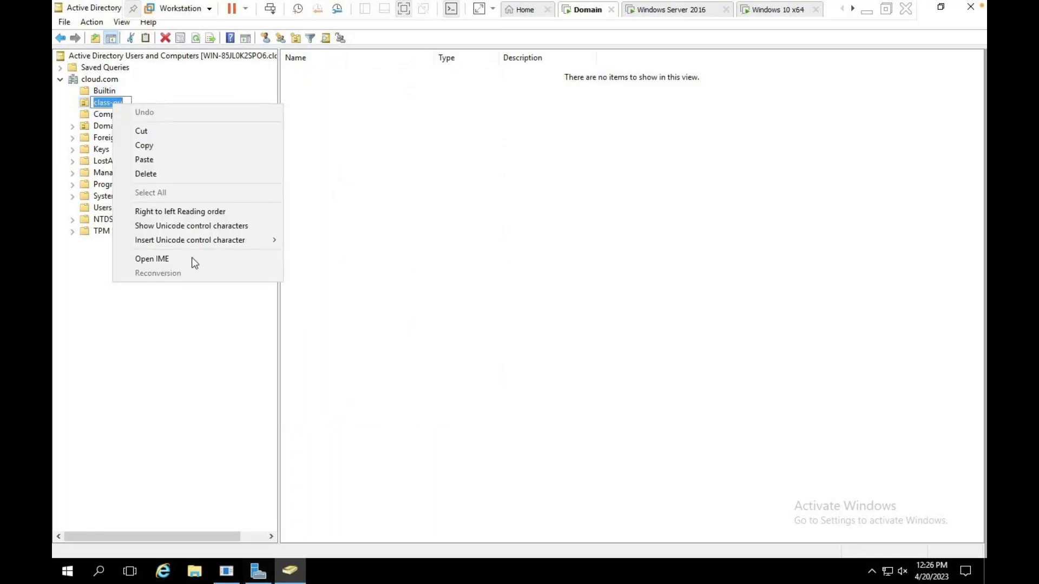
{"action": "left_click", "coordinate": [164, 376]}
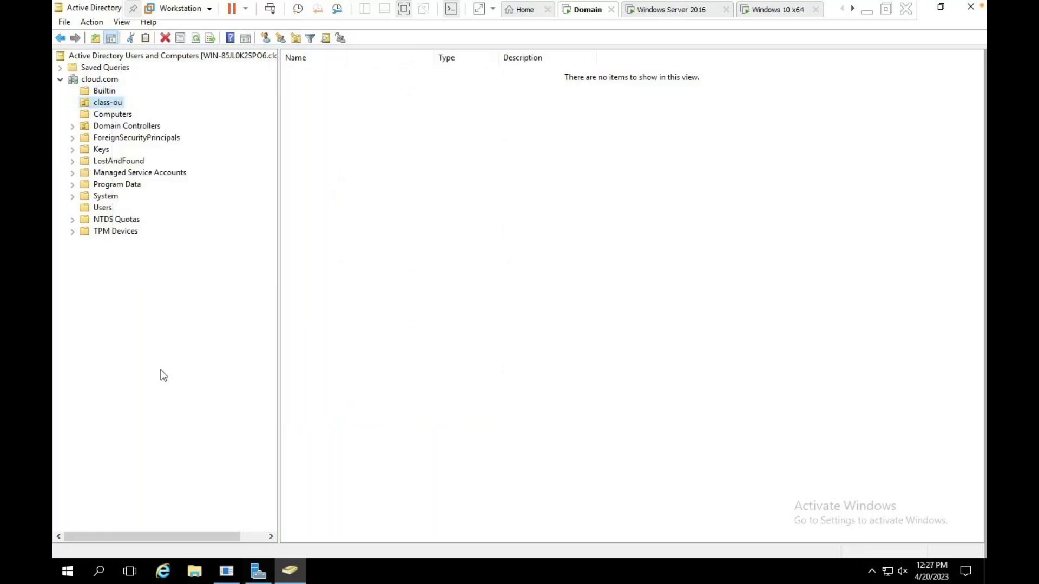
Create the organizational unit 'IBM-OU' under the cloud.com domain.
{"action": "left_click", "coordinate": [97, 81]}
{"action": "right_click", "coordinate": [96, 80]}
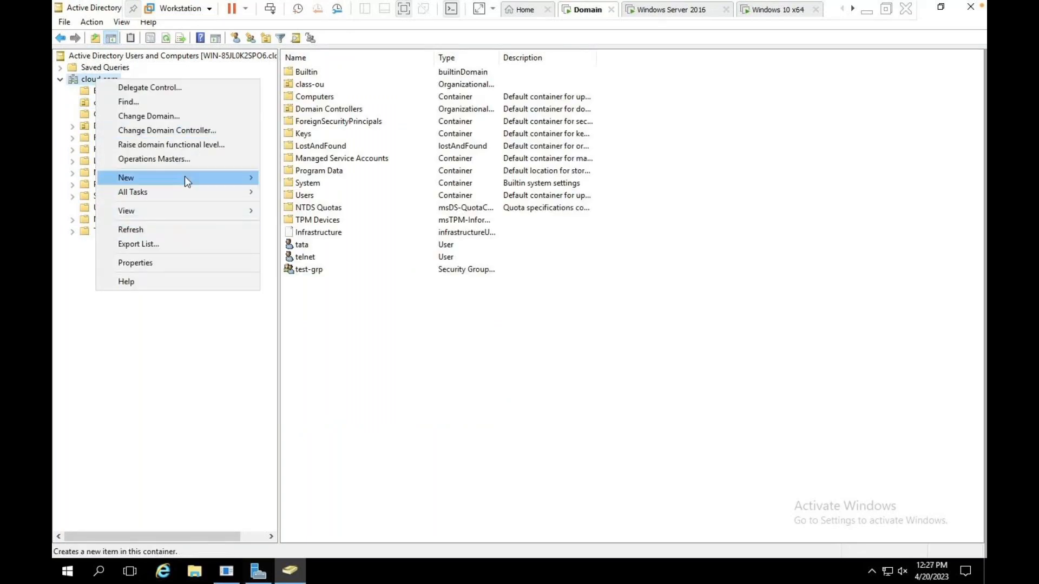
{"action": "mouse_move", "coordinate": [184, 177]}
{"action": "left_click", "coordinate": [321, 276]}
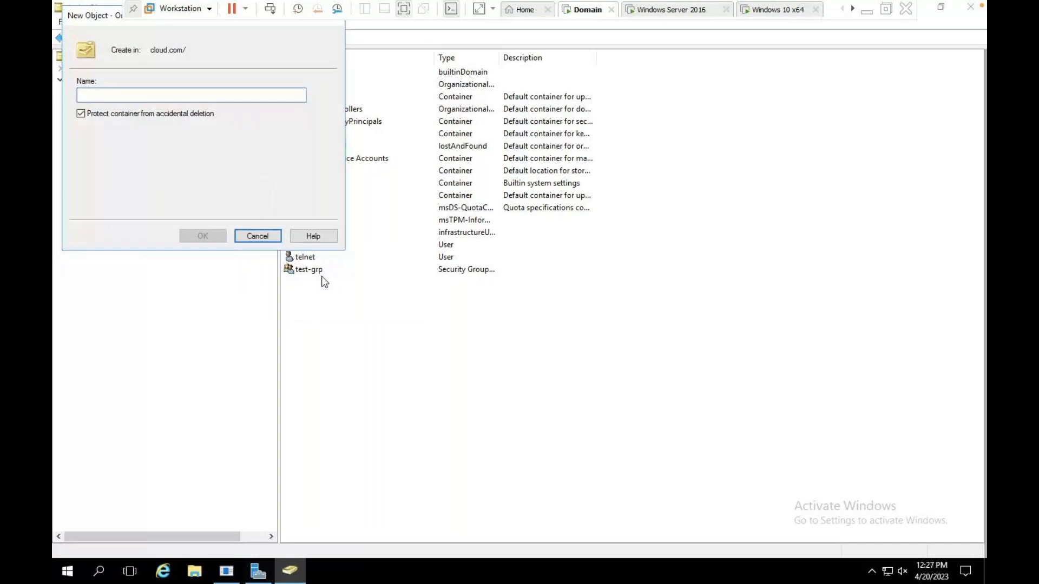
{"action": "type", "text": "IBM-OU"}
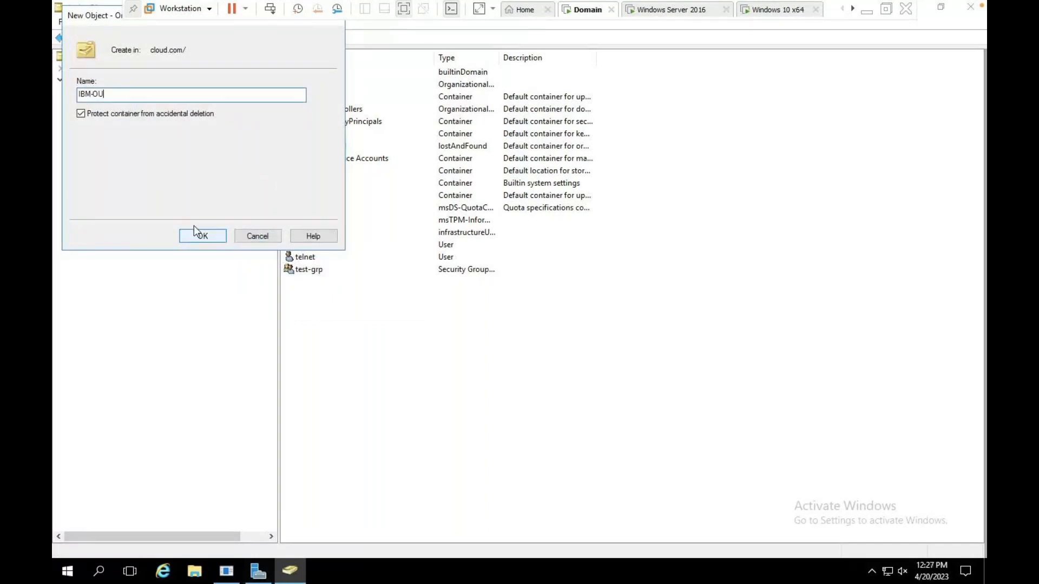
{"action": "left_click", "coordinate": [203, 236]}
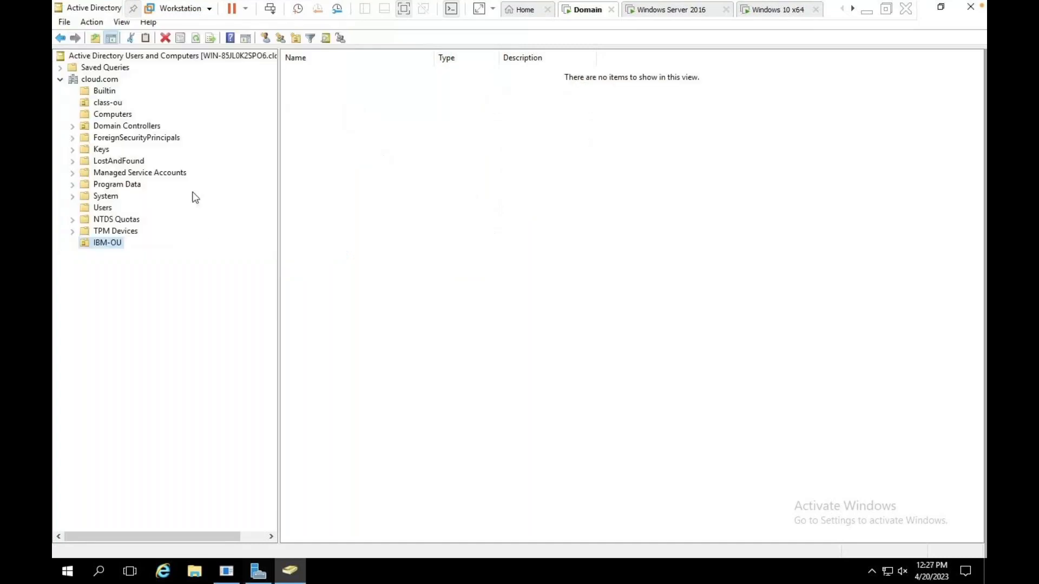
{"action": "left_click", "coordinate": [122, 245]}
{"action": "left_click", "coordinate": [366, 320]}
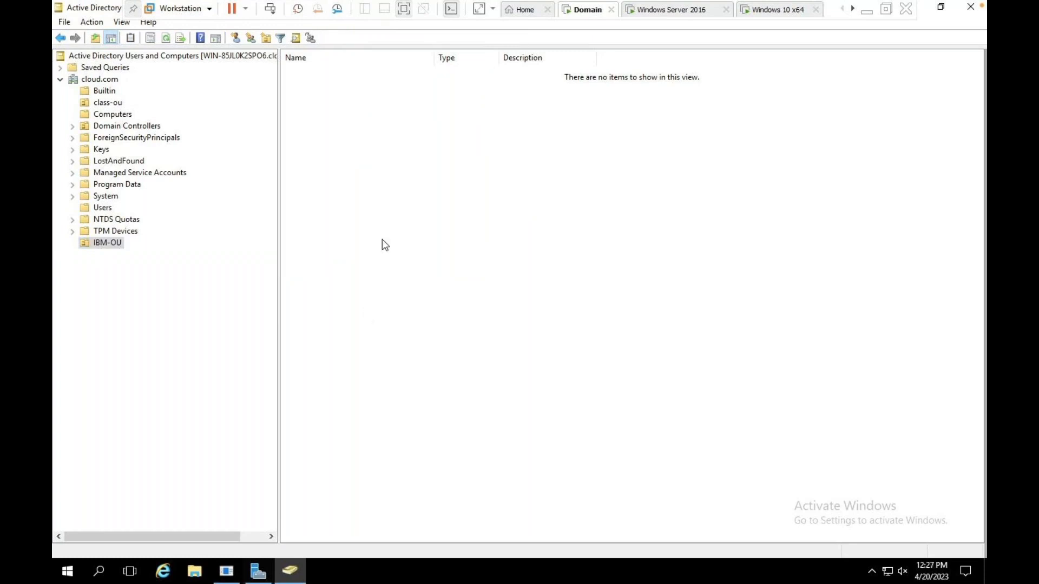
Add child OUs 'SALES-OU' and 'HR-OU' inside IBM-OU.
{"action": "right_click", "coordinate": [414, 213]}
{"action": "mouse_move", "coordinate": [473, 268]}
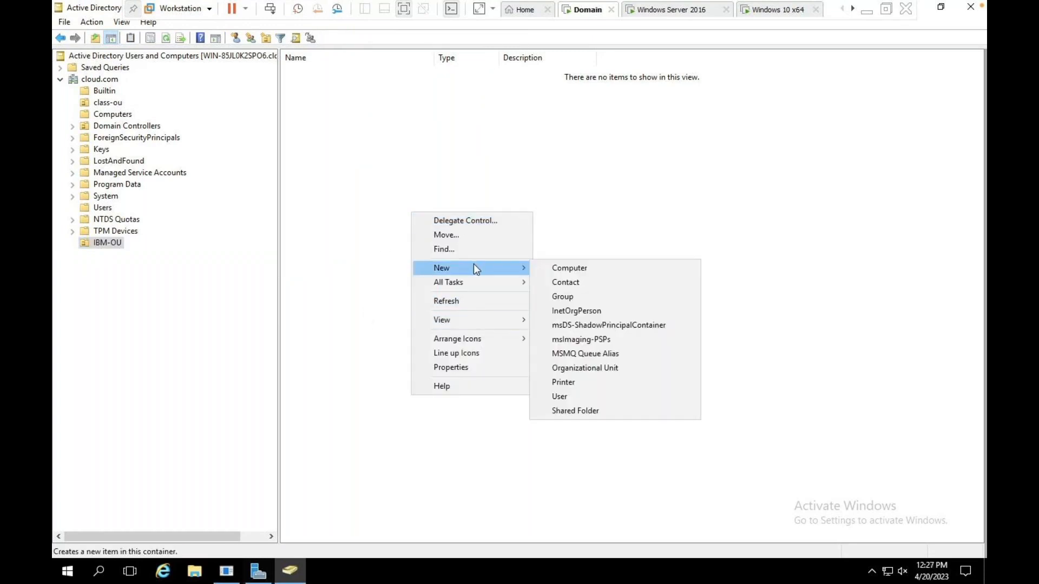
{"action": "left_click", "coordinate": [585, 369]}
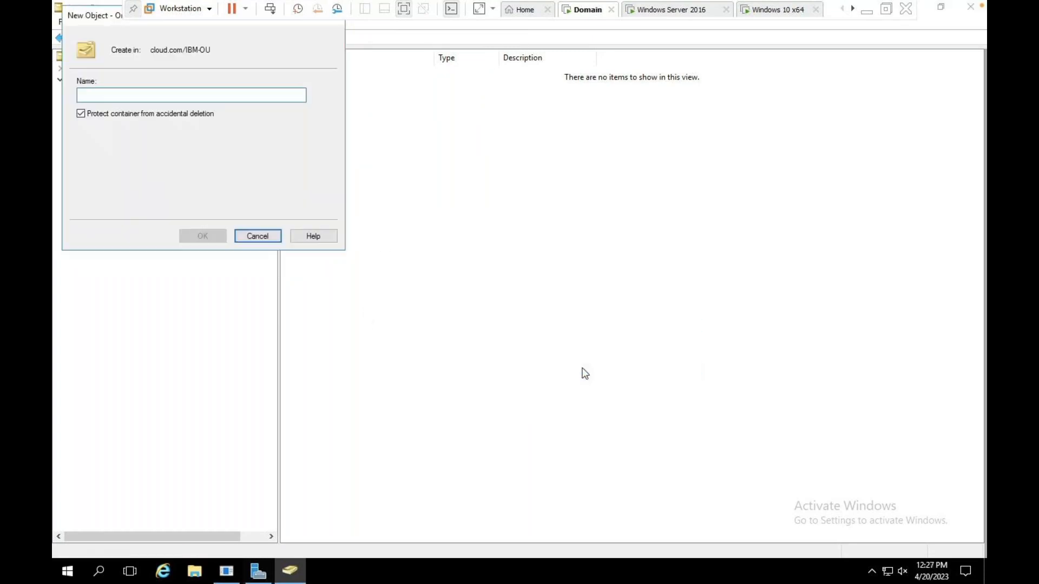
{"action": "type", "text": "SALES"}
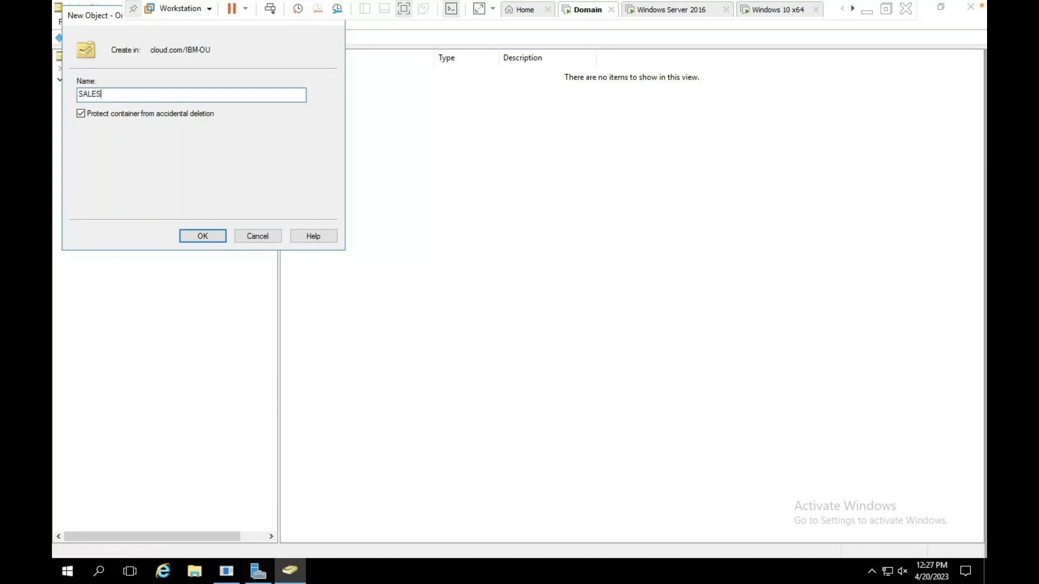
{"action": "type", "text": "-OU"}
{"action": "left_click", "coordinate": [208, 237]}
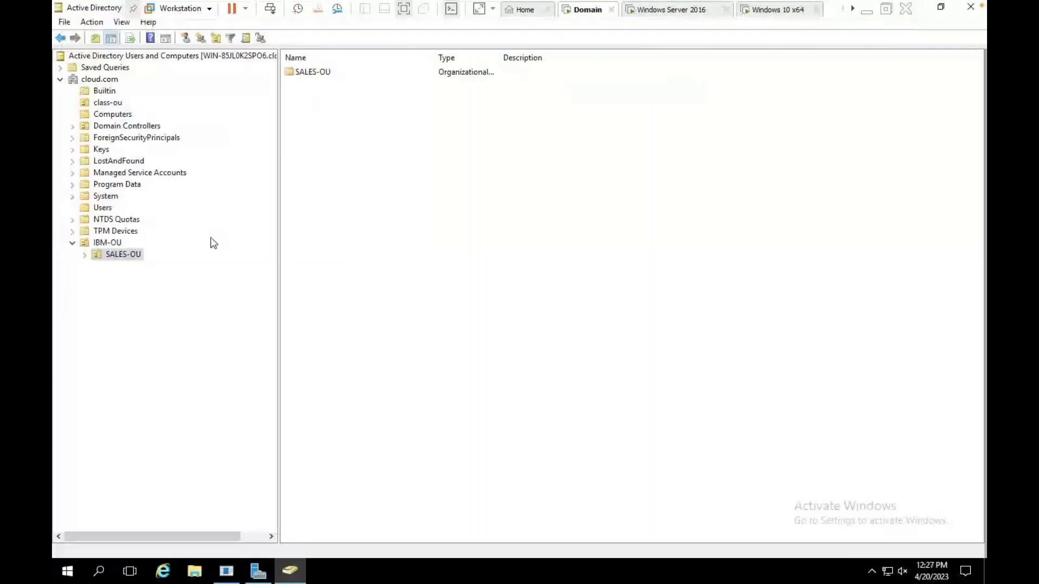
{"action": "right_click", "coordinate": [413, 239]}
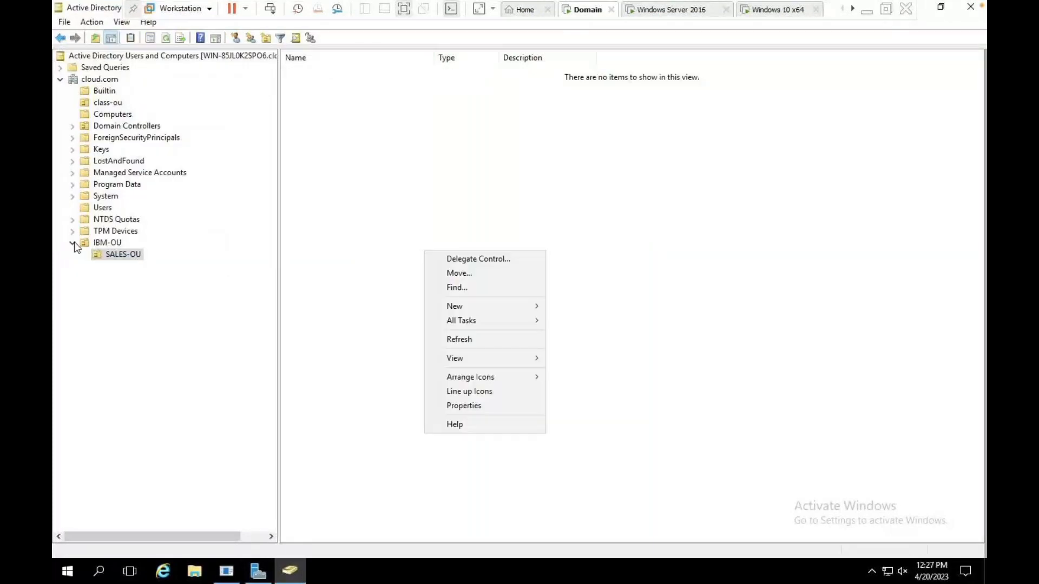
{"action": "left_click", "coordinate": [75, 243]}
{"action": "right_click", "coordinate": [348, 255]}
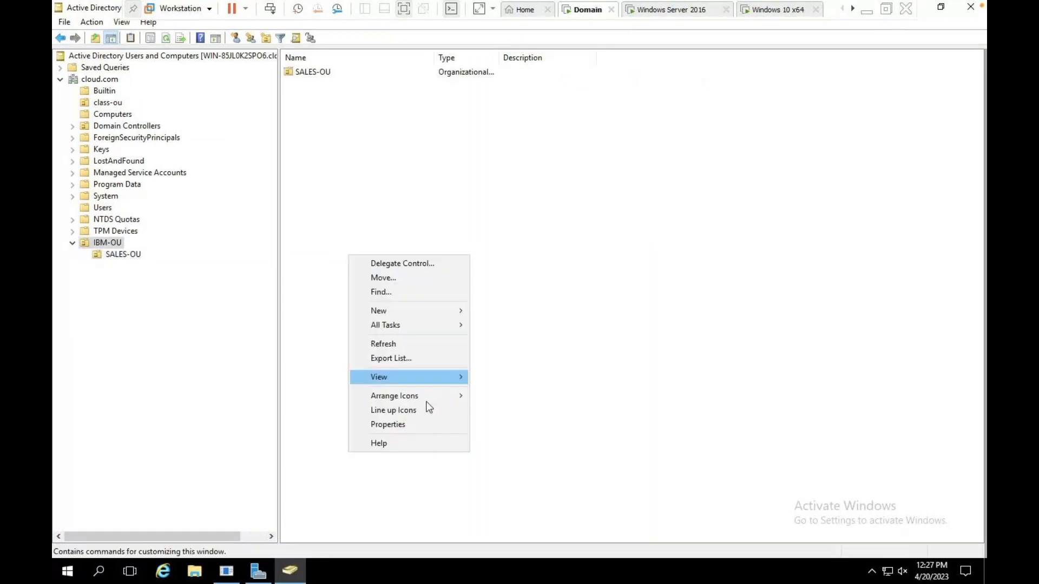
{"action": "type", "text": "H"}
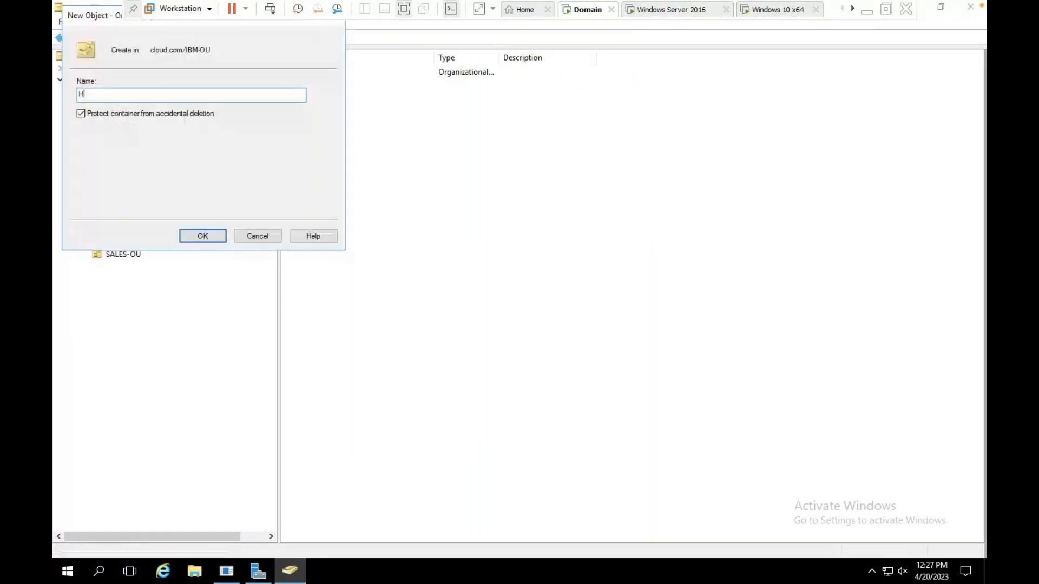
{"action": "type", "text": "R-OU"}
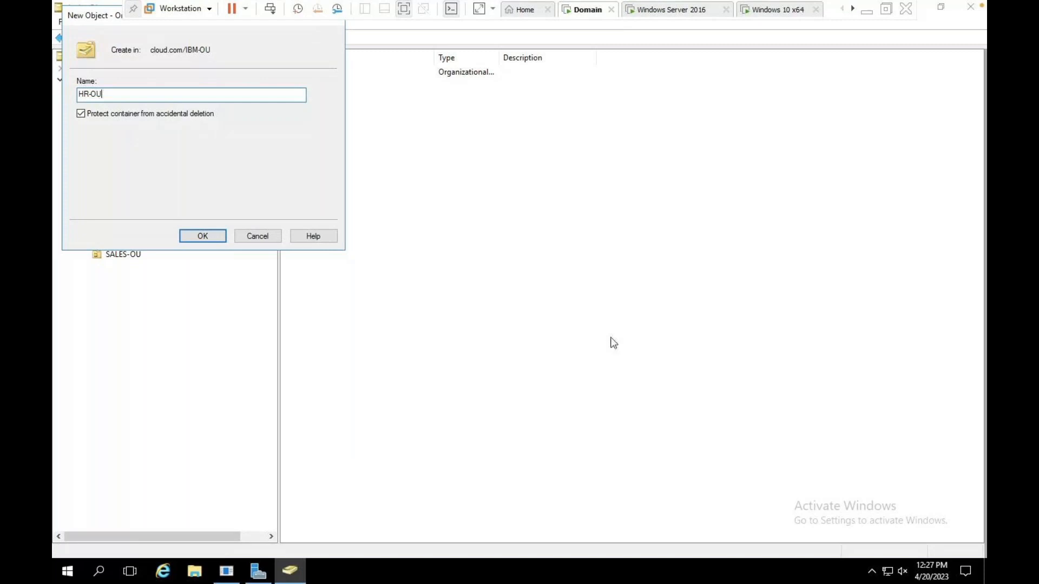
{"action": "left_click", "coordinate": [217, 239]}
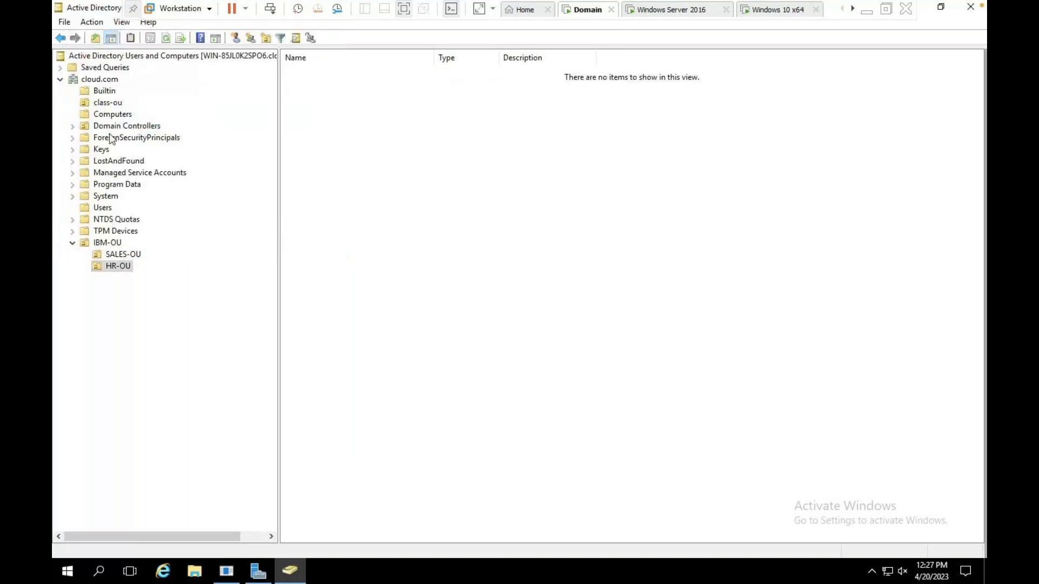
Try creating user 'tata' in Users; it already exists, so cancel the dialog.
{"action": "left_click", "coordinate": [103, 208]}
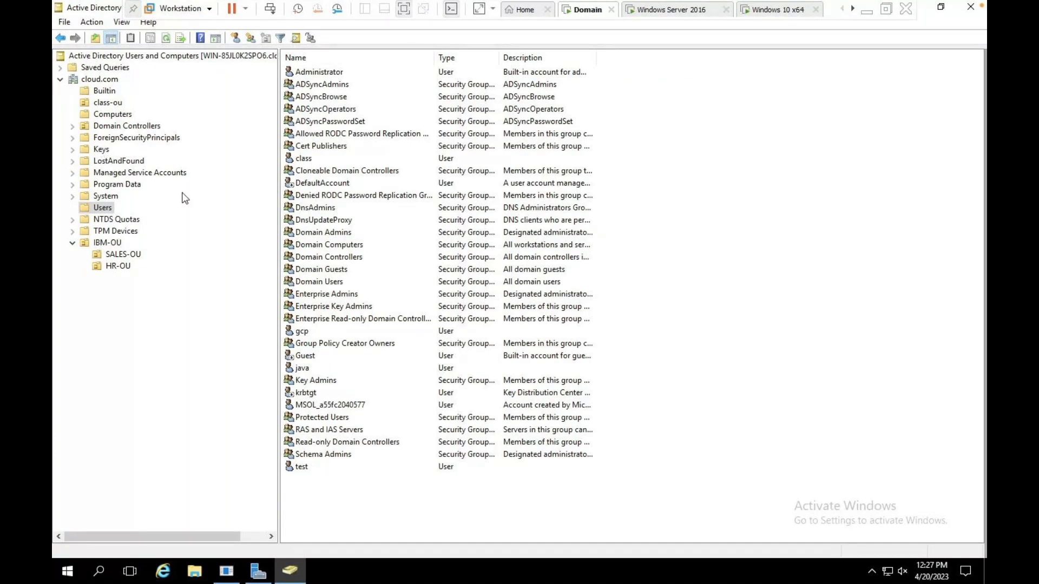
{"action": "left_click", "coordinate": [235, 39]}
{"action": "type", "text": "TATA"}
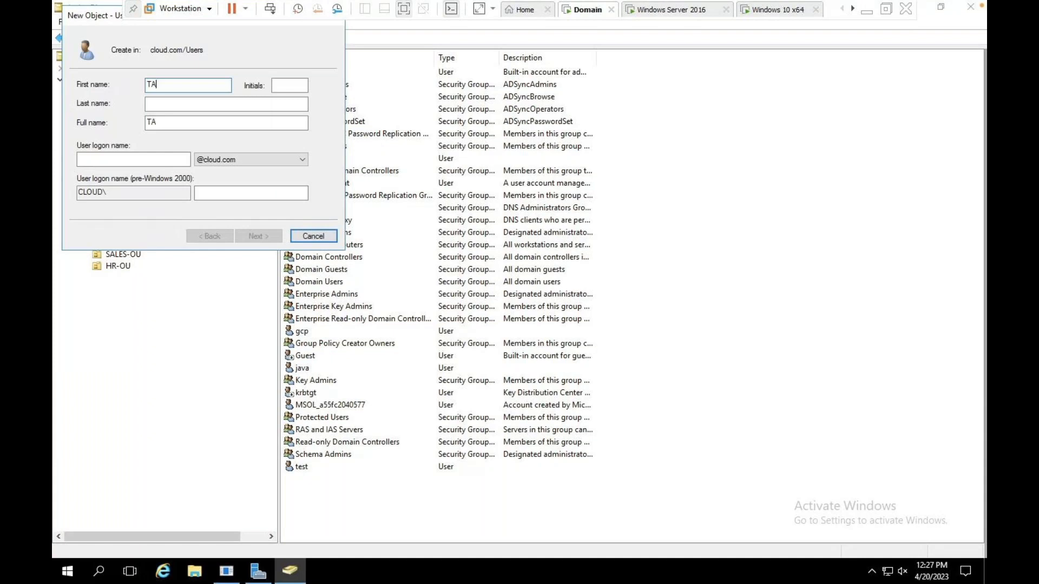
{"action": "key", "text": "BackSpace"}
{"action": "key", "text": "BackSpace"}
{"action": "key", "text": "BackSpace"}
{"action": "key", "text": "BackSpace"}
{"action": "type", "text": "tata"}
{"action": "left_click", "coordinate": [139, 164]}
{"action": "type", "text": "tata"}
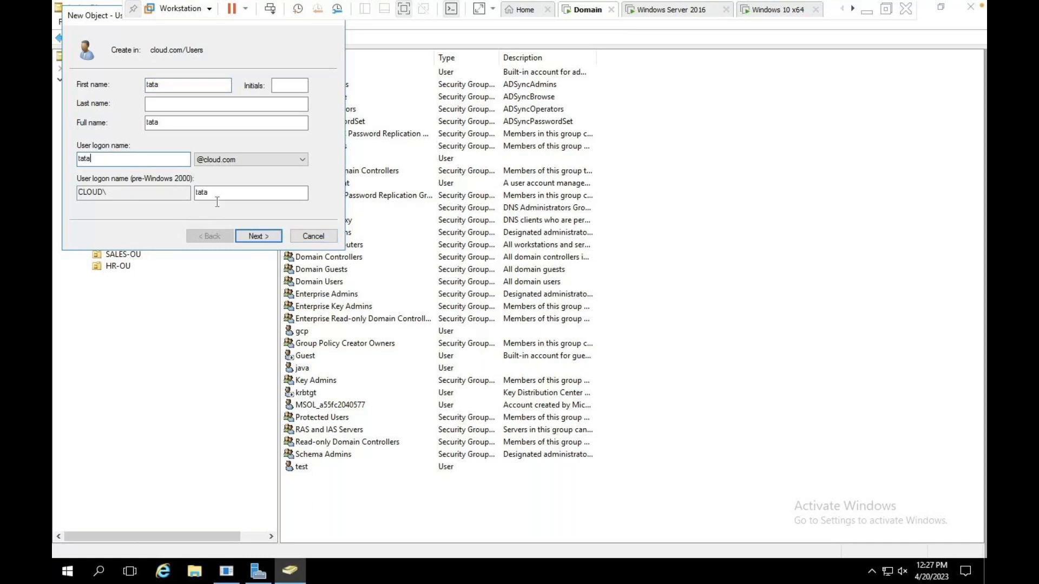
{"action": "key", "text": "Return"}
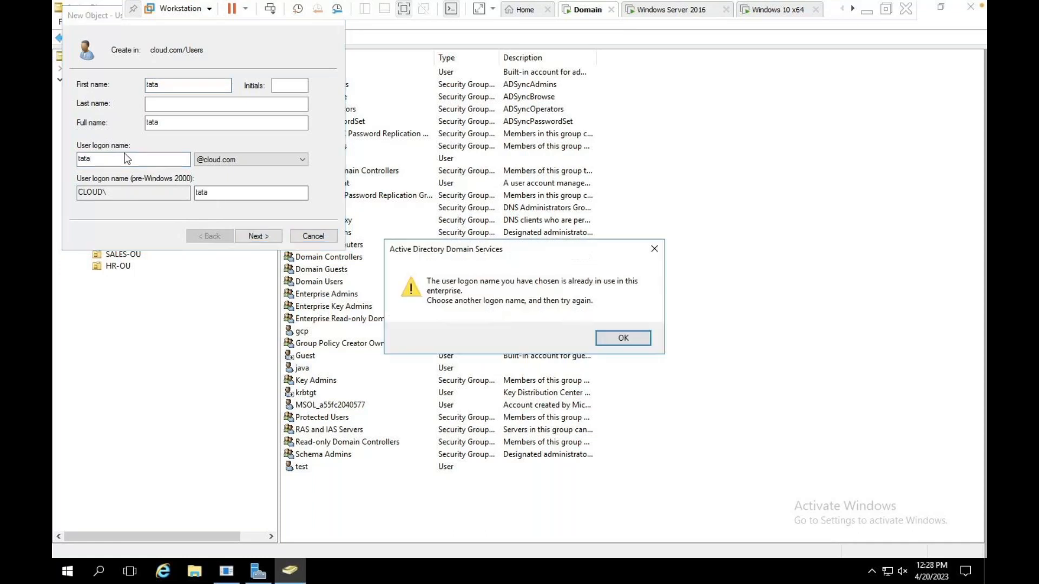
{"action": "left_click", "coordinate": [626, 336]}
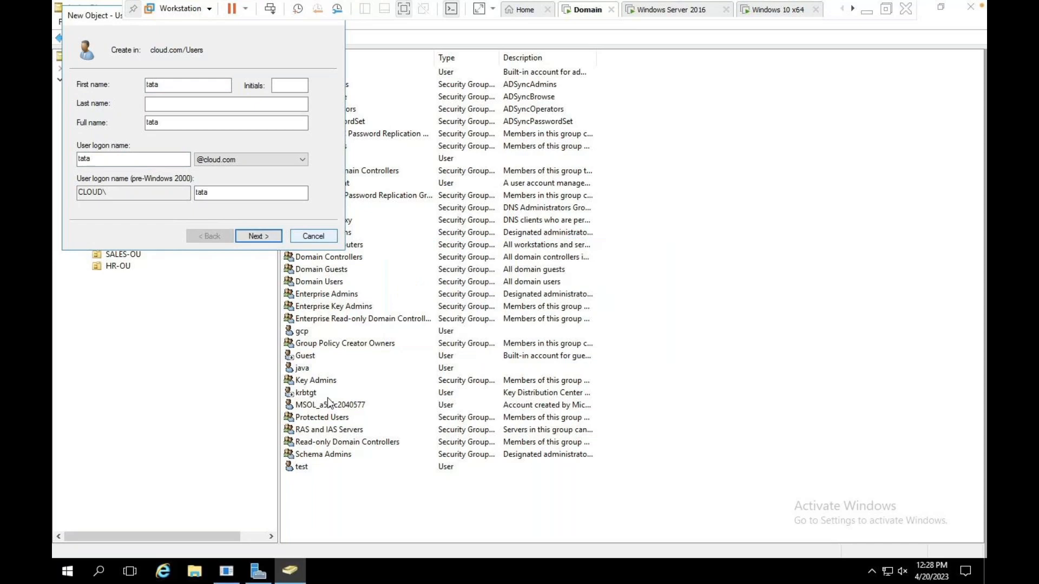
{"action": "left_click", "coordinate": [320, 237]}
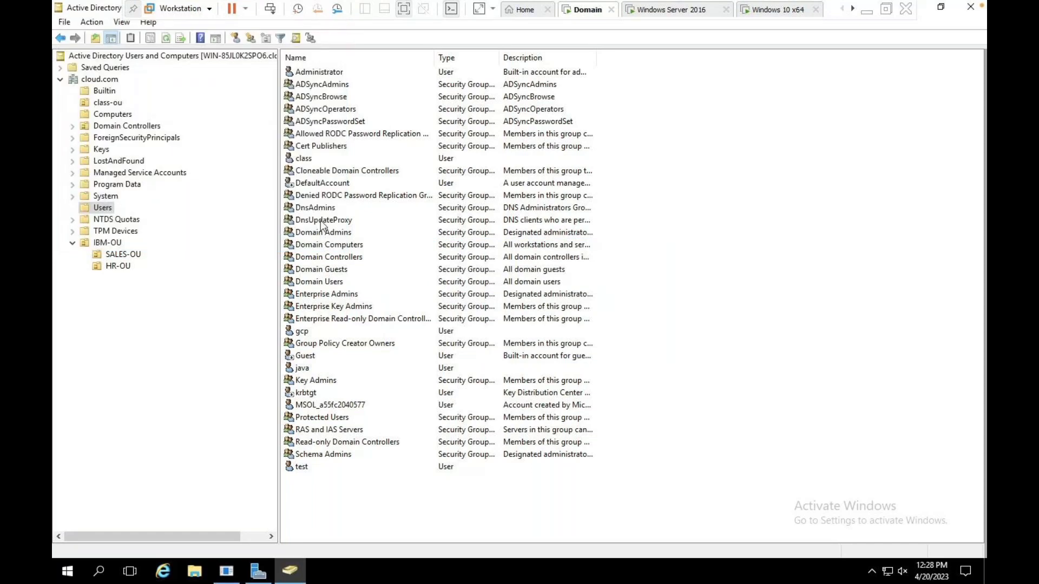
Move users tata and telnet from cloud.com into IBM-OU > SALES-OU.
{"action": "left_click", "coordinate": [110, 83]}
{"action": "left_click", "coordinate": [306, 259]}
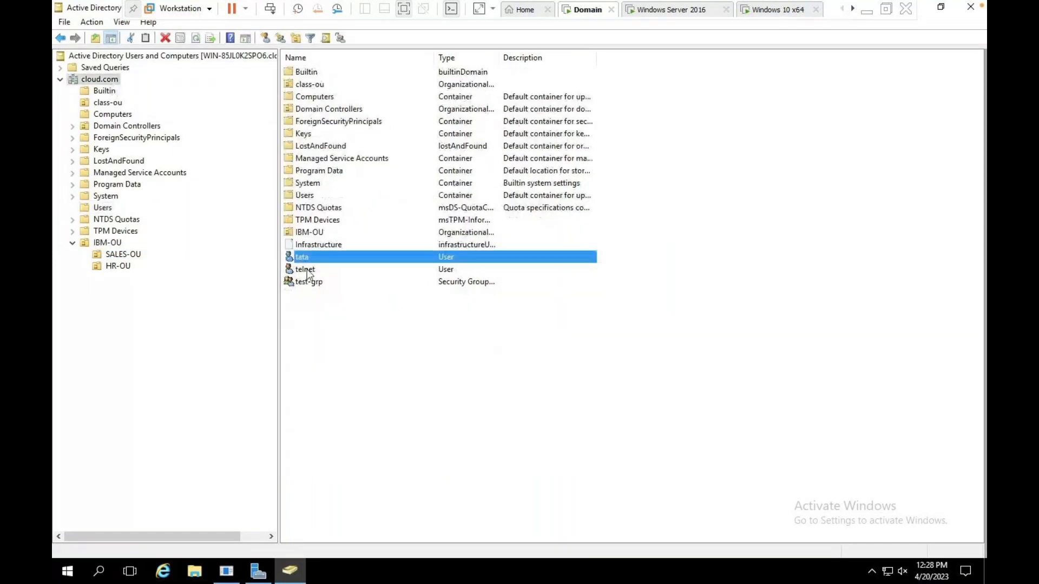
{"action": "left_click", "coordinate": [307, 270]}
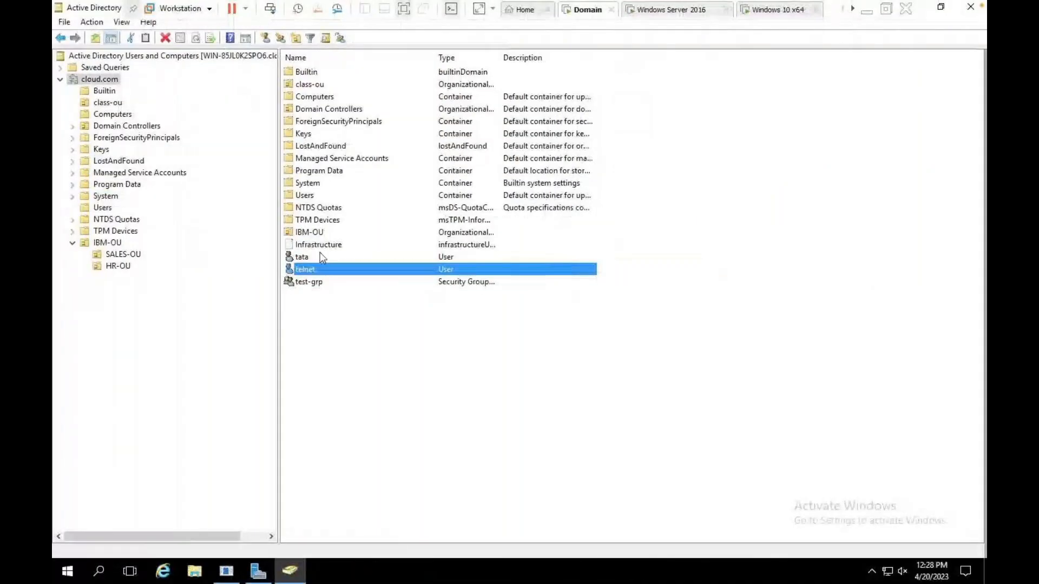
{"action": "left_click", "coordinate": [310, 252], "text": "ctrl"}
{"action": "right_click", "coordinate": [311, 265]}
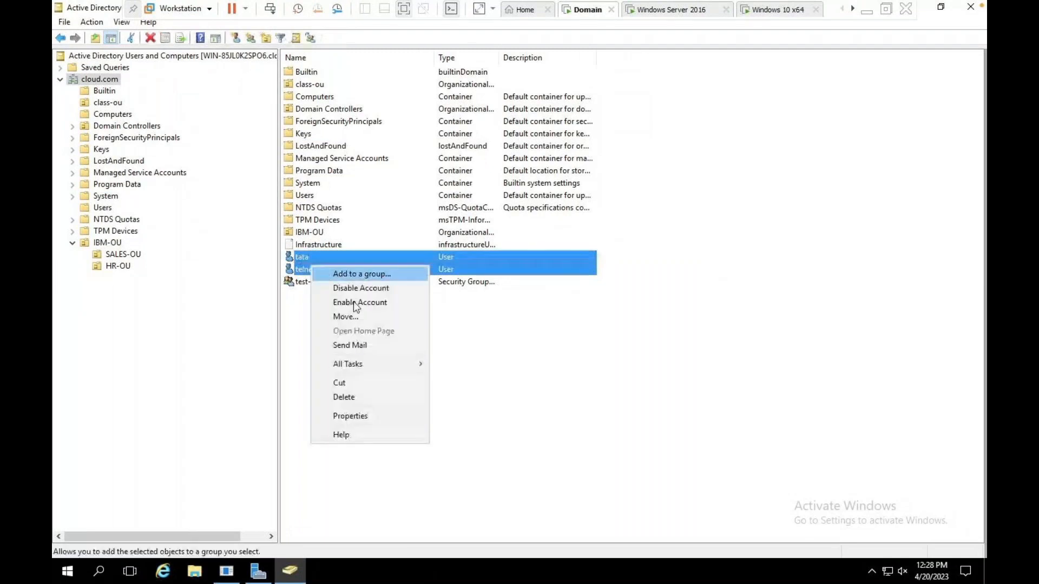
{"action": "left_click", "coordinate": [347, 317]}
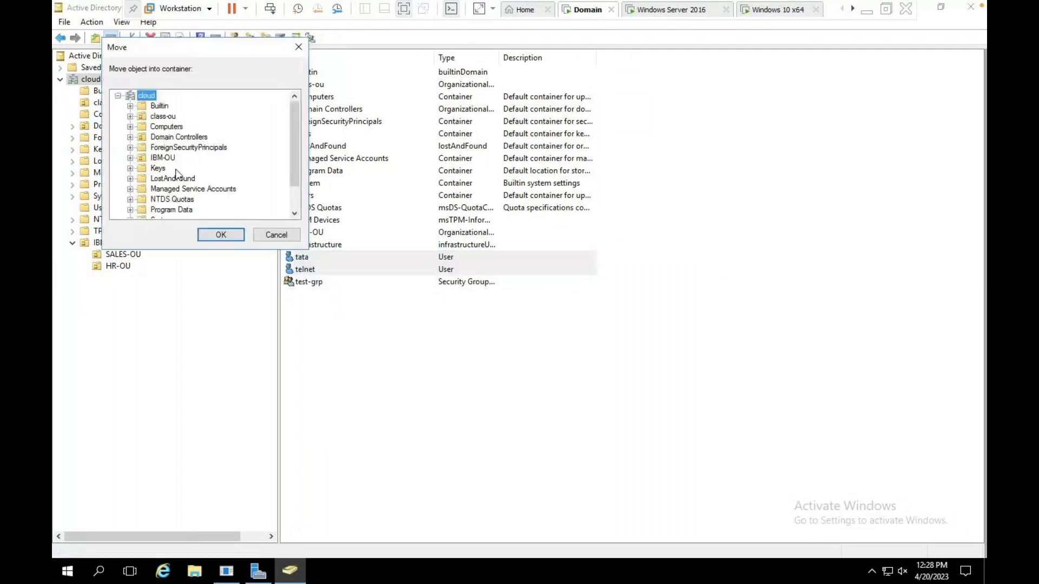
{"action": "left_click", "coordinate": [130, 157]}
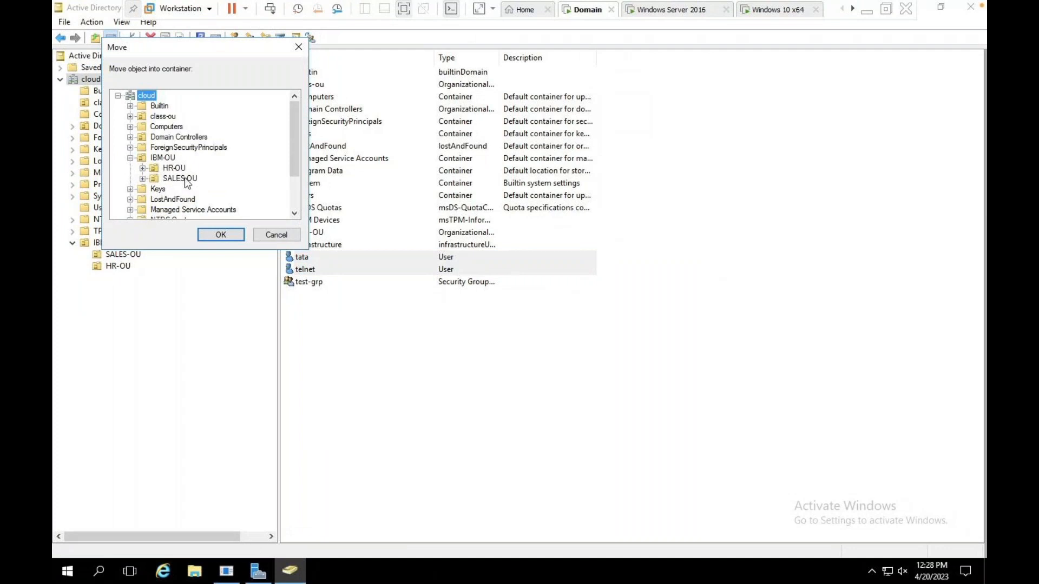
{"action": "left_click", "coordinate": [187, 180]}
{"action": "left_click", "coordinate": [217, 234]}
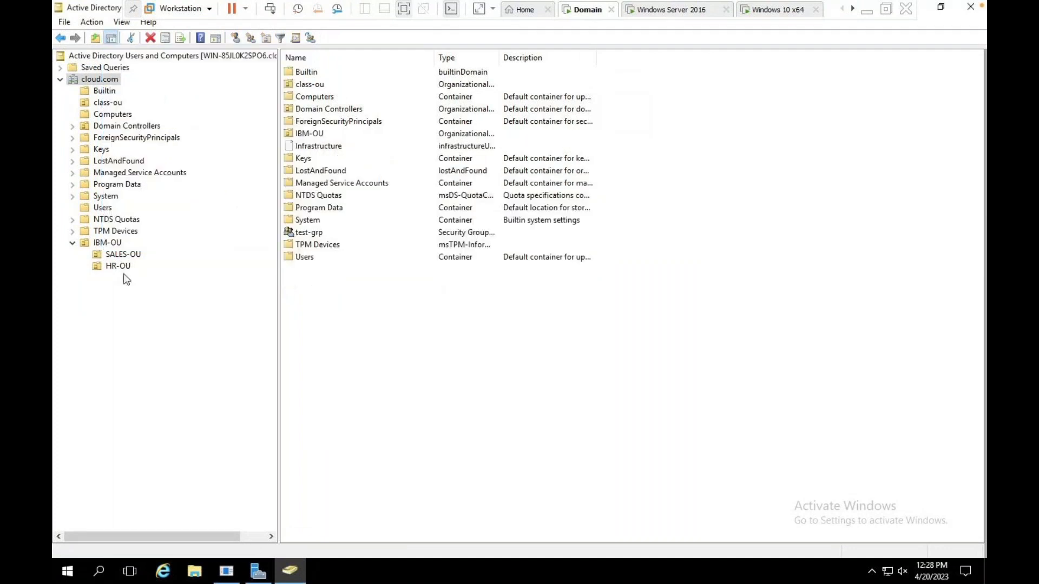
{"action": "left_click", "coordinate": [124, 255]}
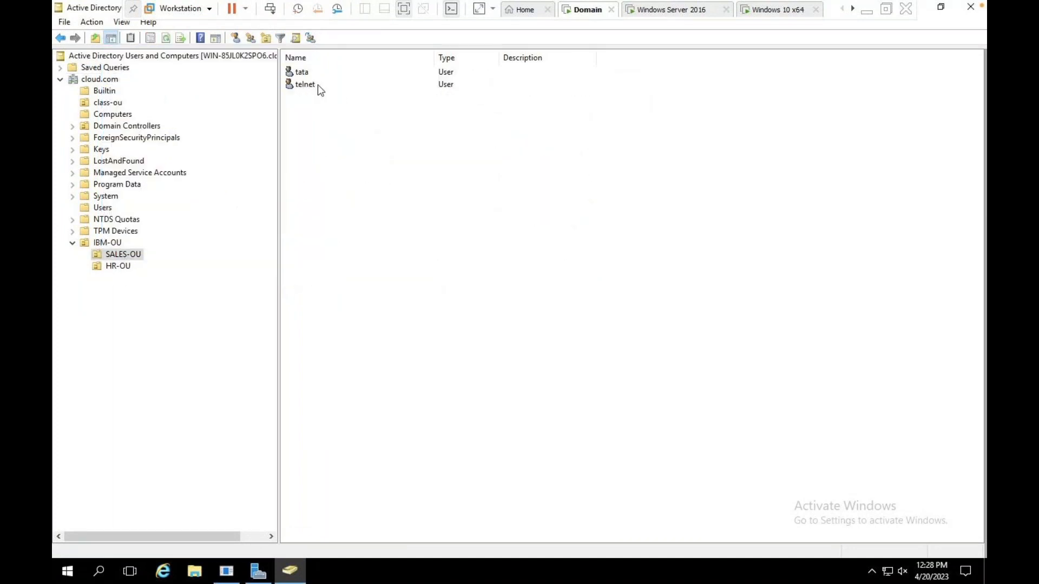
Try creating user 'aws' in HR-OU; the logon name is taken, so cancel.
{"action": "left_click", "coordinate": [118, 266]}
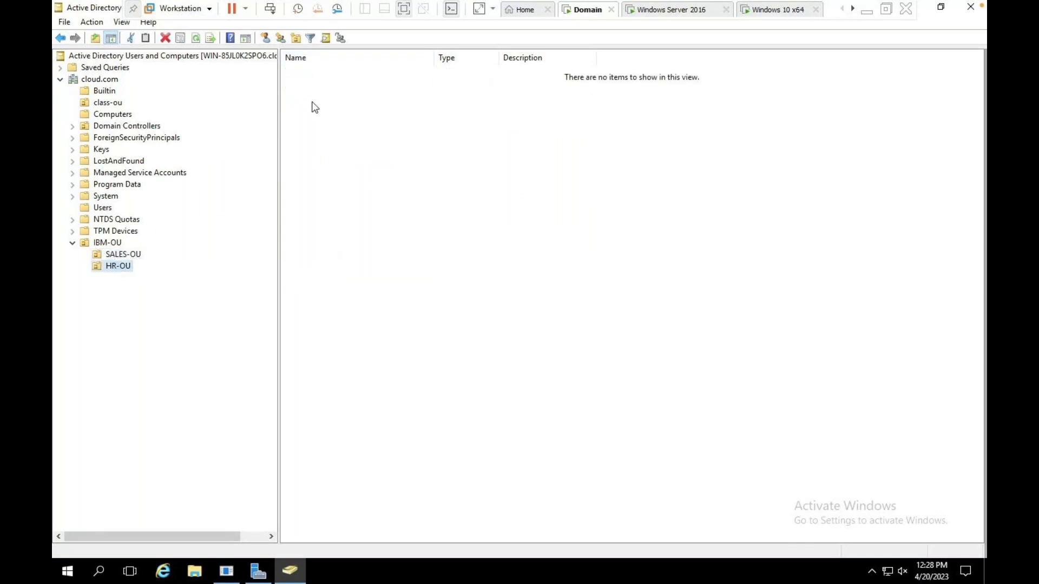
{"action": "left_click", "coordinate": [265, 37]}
{"action": "type", "text": "aws"}
{"action": "left_click", "coordinate": [170, 160]}
{"action": "type", "text": "aws"}
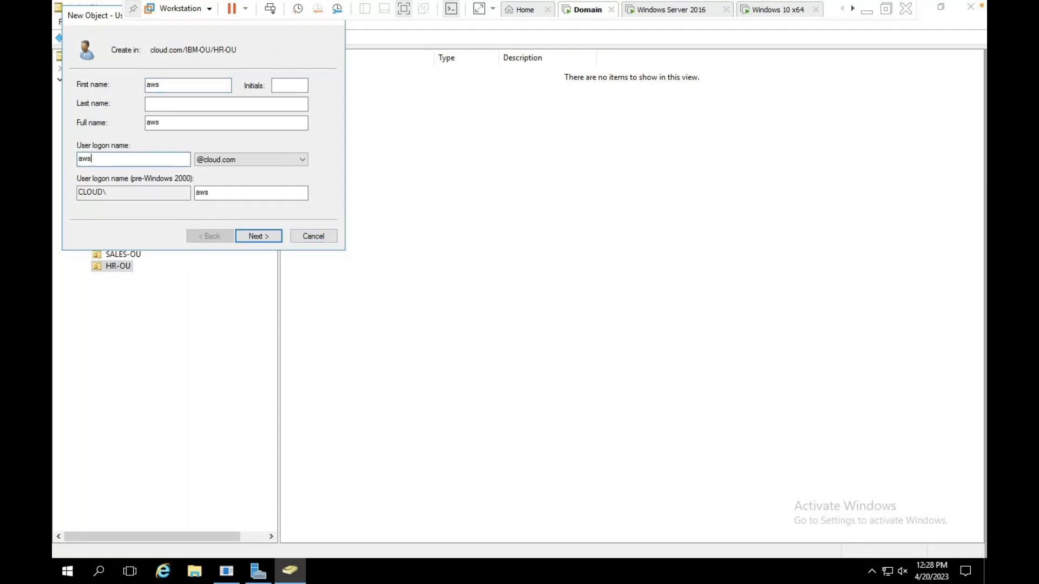
{"action": "left_click", "coordinate": [266, 236]}
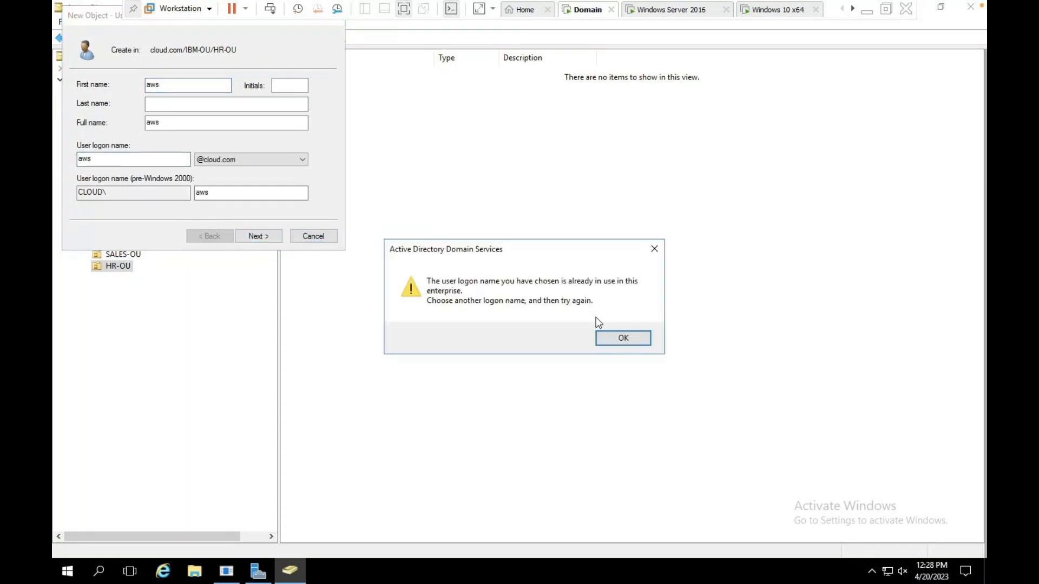
{"action": "left_click", "coordinate": [604, 332]}
{"action": "left_click", "coordinate": [322, 236]}
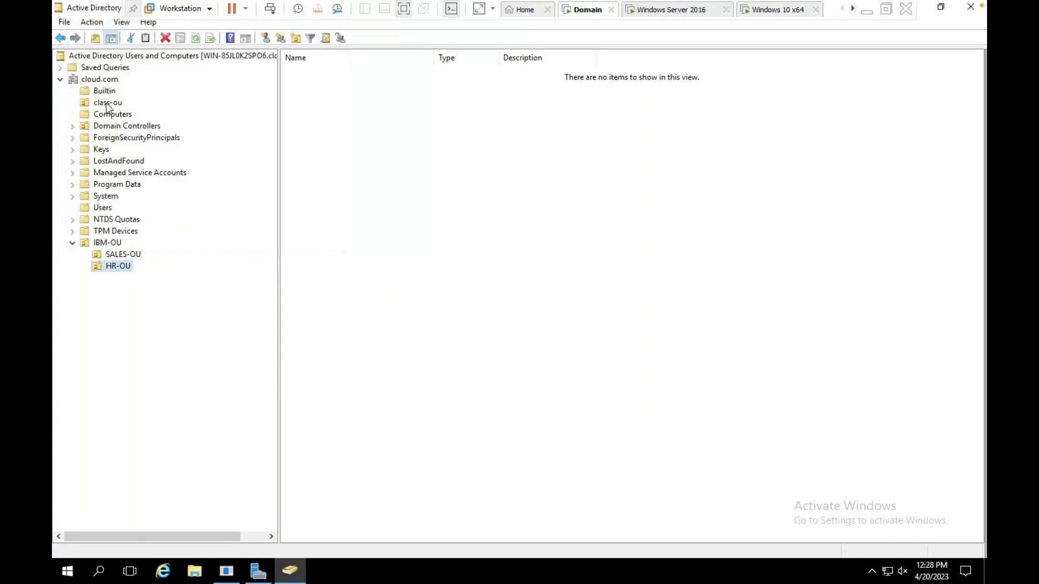
Browse the cloud.com domain's containers and open LostAndFound to find aws and azure.
{"action": "left_click", "coordinate": [107, 104]}
{"action": "left_click", "coordinate": [97, 79]}
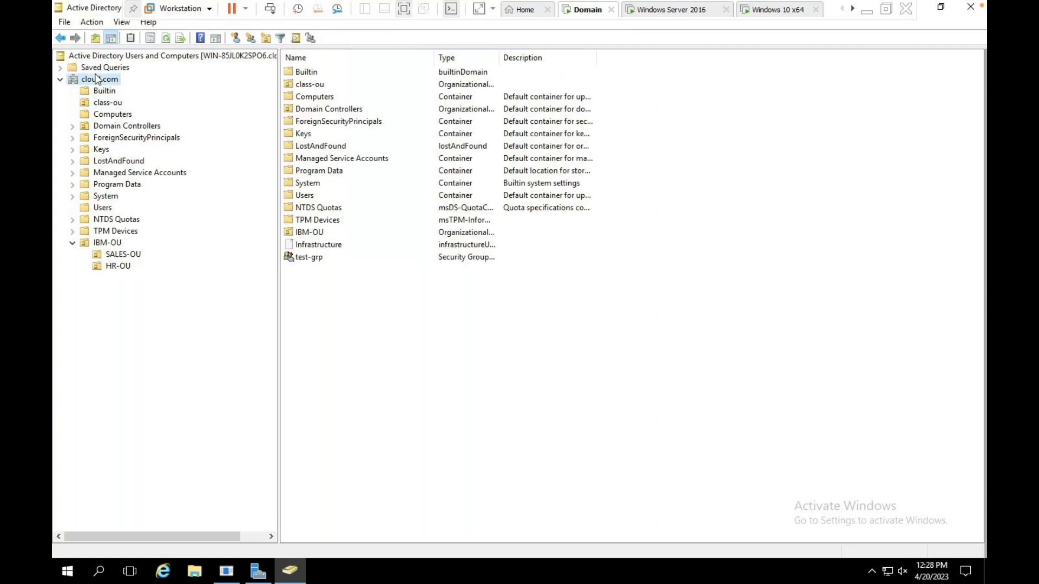
{"action": "left_click", "coordinate": [108, 208]}
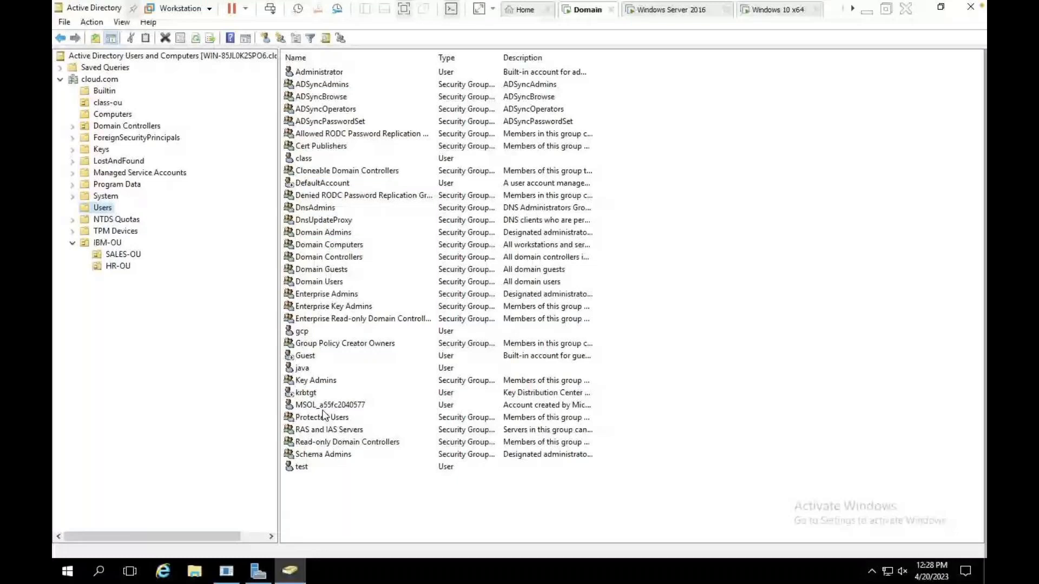
{"action": "left_click", "coordinate": [119, 160]}
Move aws and azure into HR-OU under IBM-OU, then check HR-OU and SALES-OU contents.
{"action": "left_click_drag", "start_coordinate": [339, 130], "coordinate": [316, 58]}
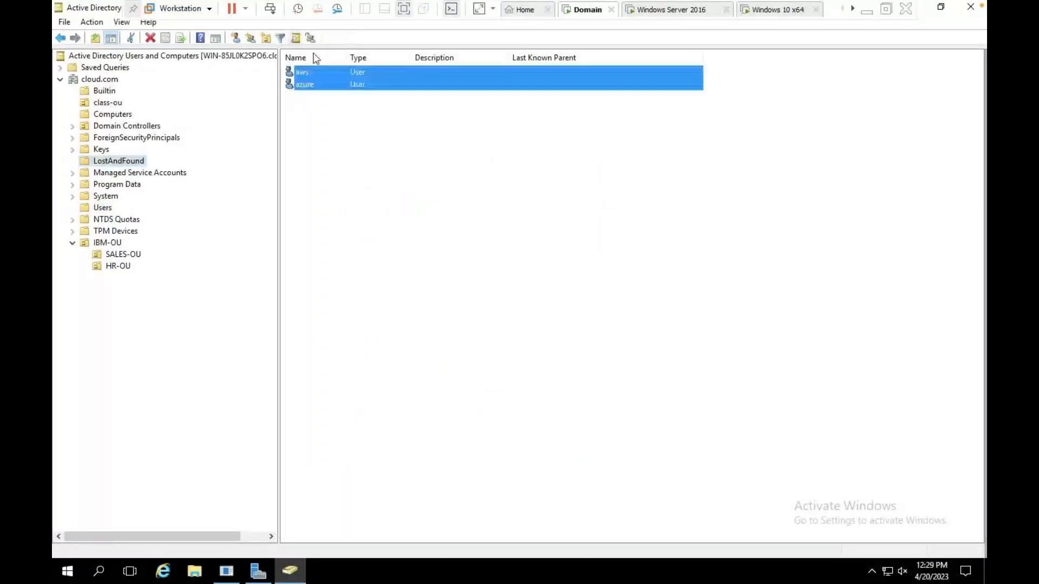
{"action": "right_click", "coordinate": [336, 82]}
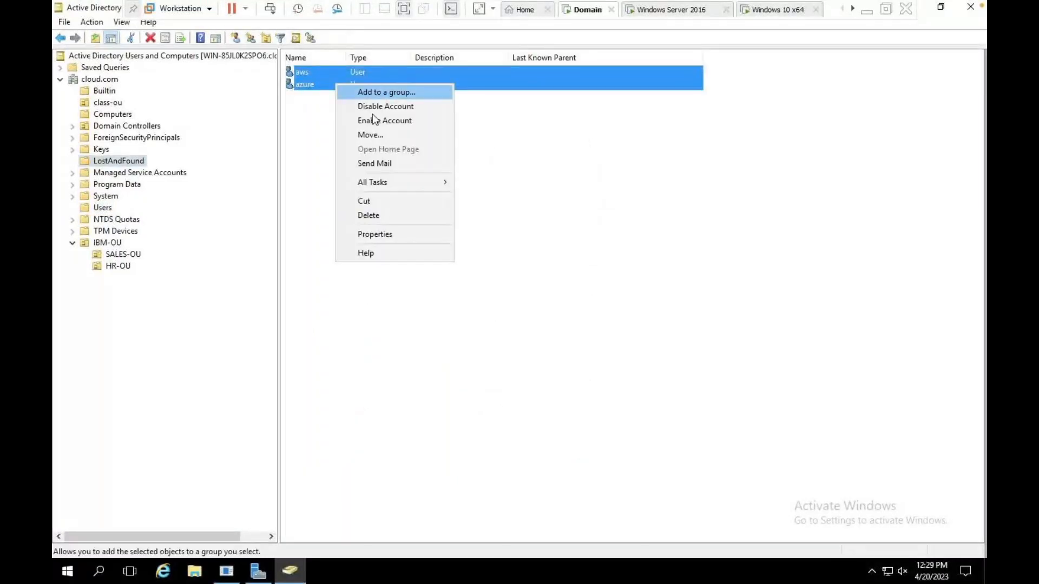
{"action": "left_click", "coordinate": [372, 136]}
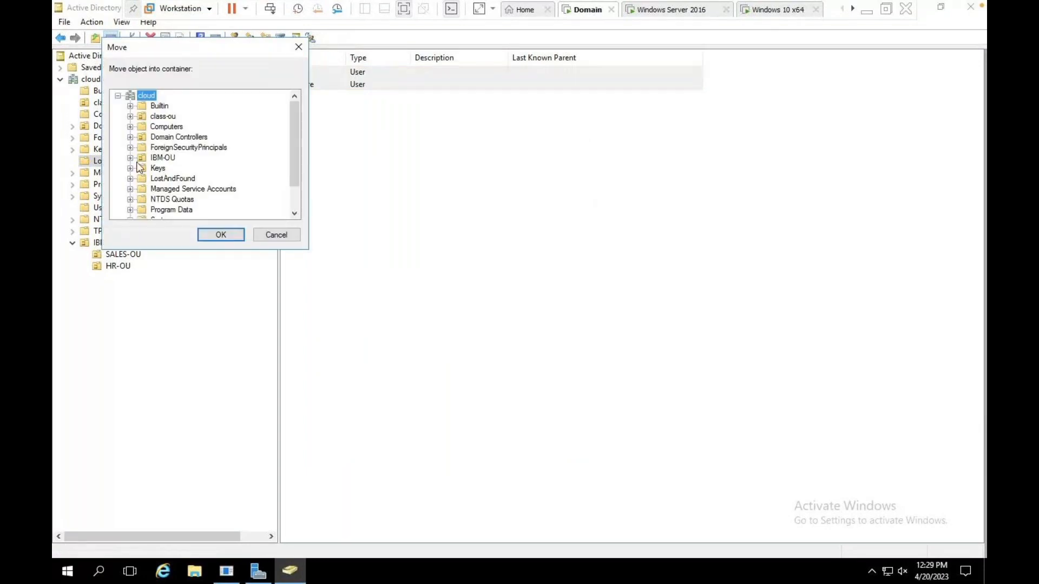
{"action": "left_click", "coordinate": [130, 158]}
{"action": "left_click", "coordinate": [180, 178]}
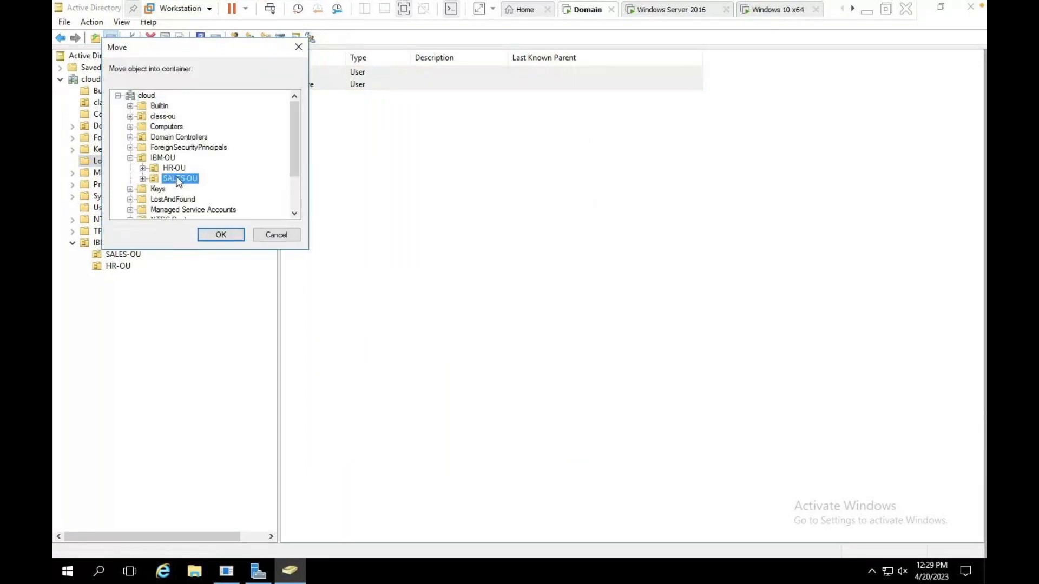
{"action": "left_click", "coordinate": [176, 168]}
{"action": "left_click", "coordinate": [222, 235]}
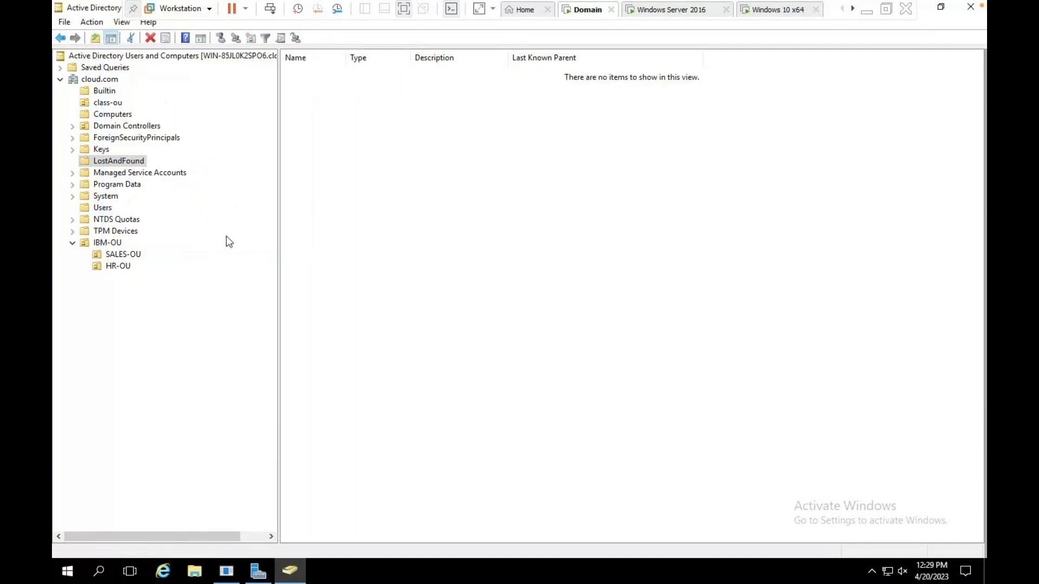
{"action": "left_click", "coordinate": [113, 267]}
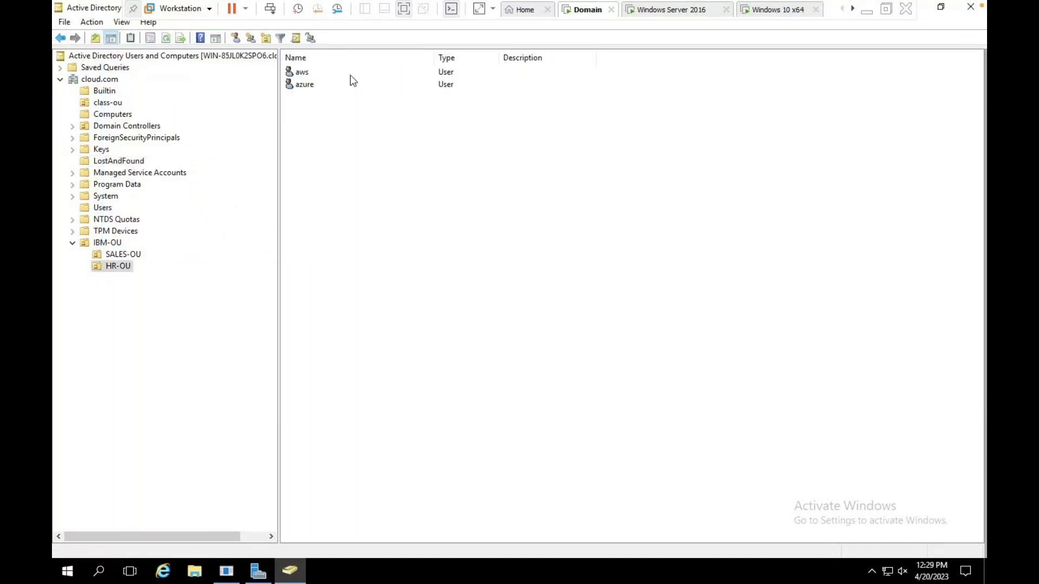
{"action": "left_click", "coordinate": [132, 255]}
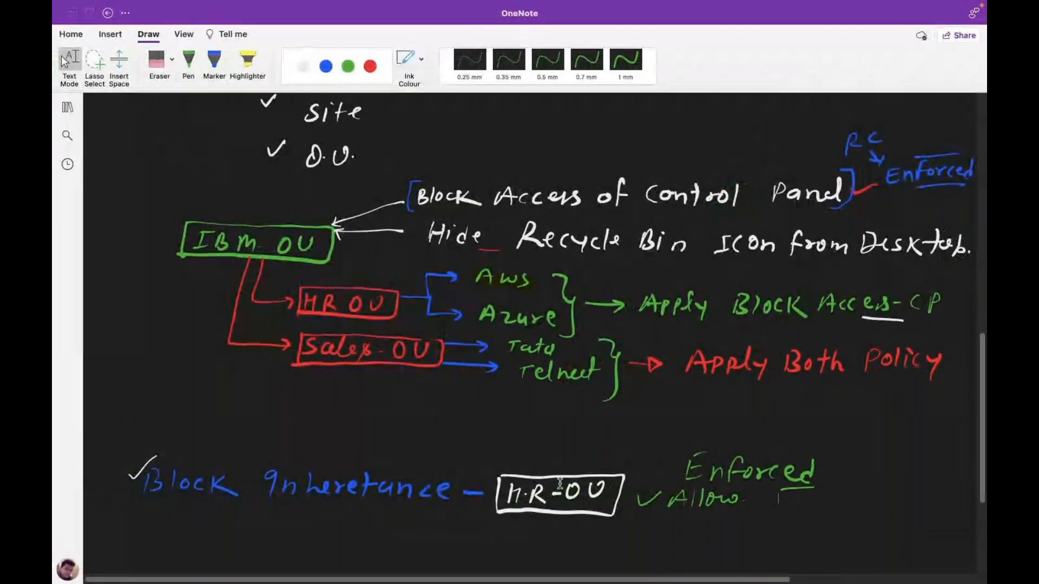
{"action": "left_click", "coordinate": [188, 64]}
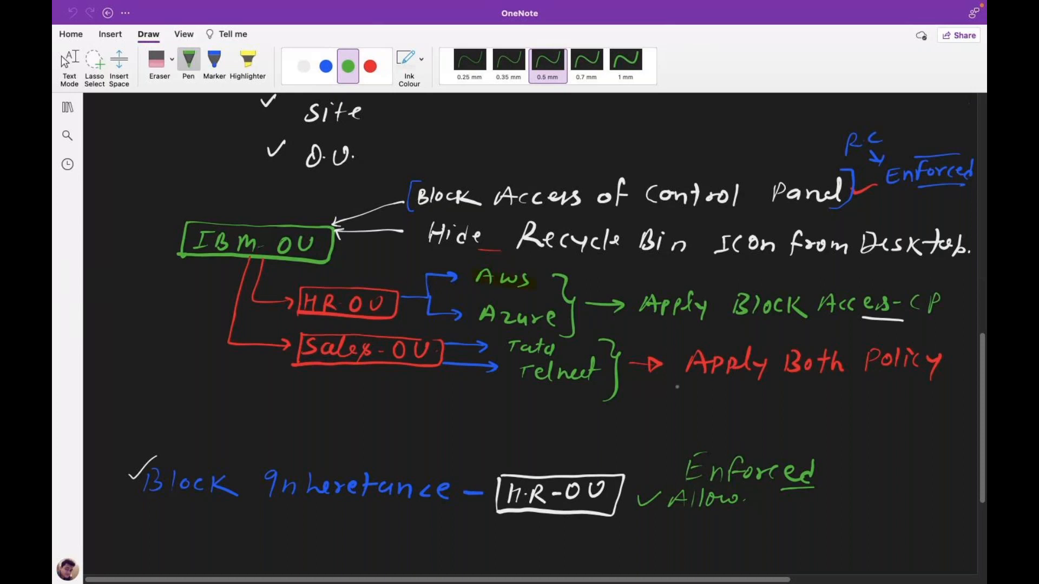
{"action": "key", "text": "Escape"}
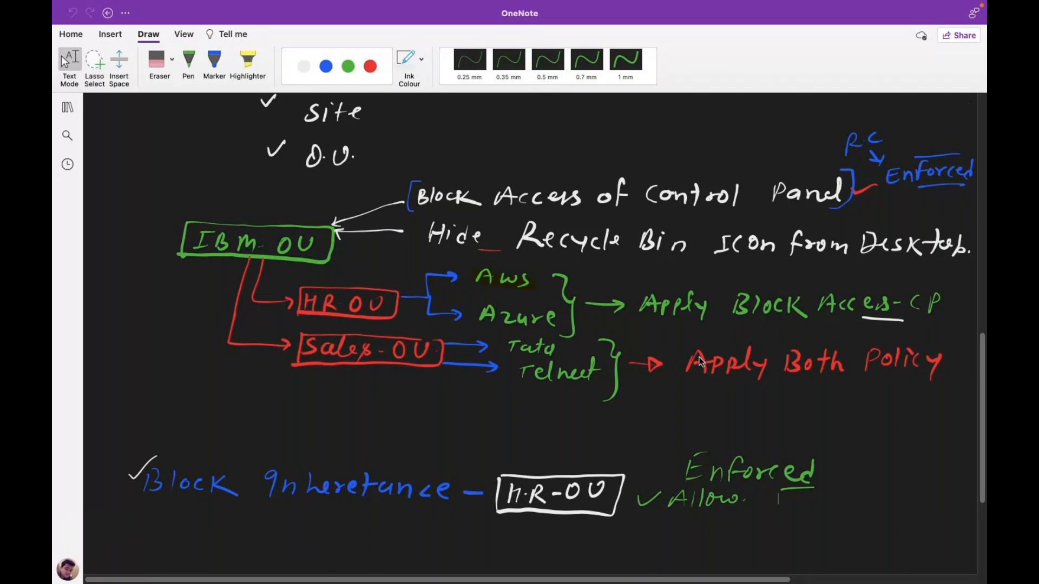
{"action": "key", "text": "ctrl+Right"}
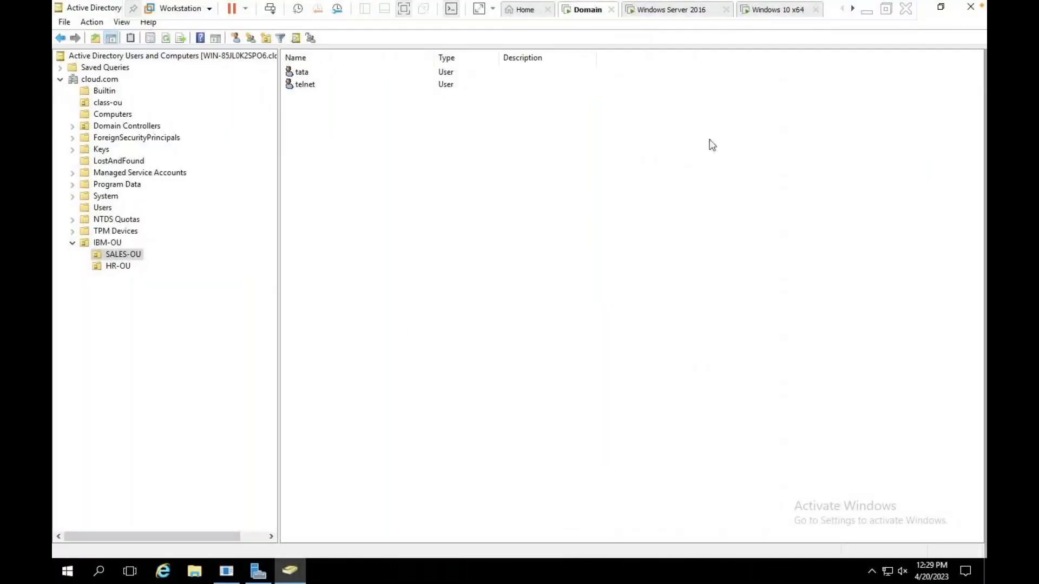
Launch Group Policy Management (gpmc.msc) from the Run box on the server VM.
{"action": "left_click", "coordinate": [868, 11]}
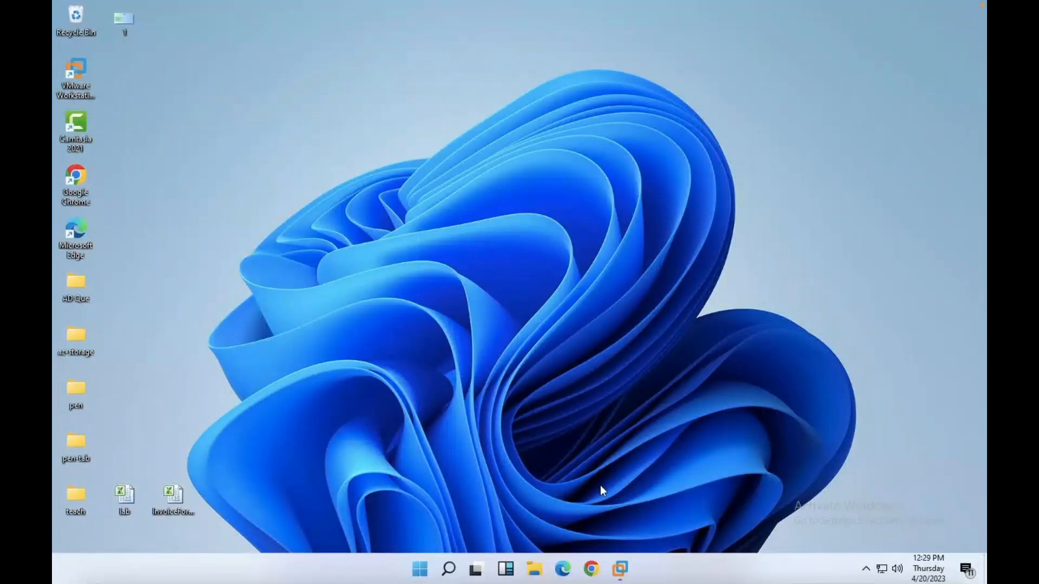
{"action": "left_click", "coordinate": [620, 565]}
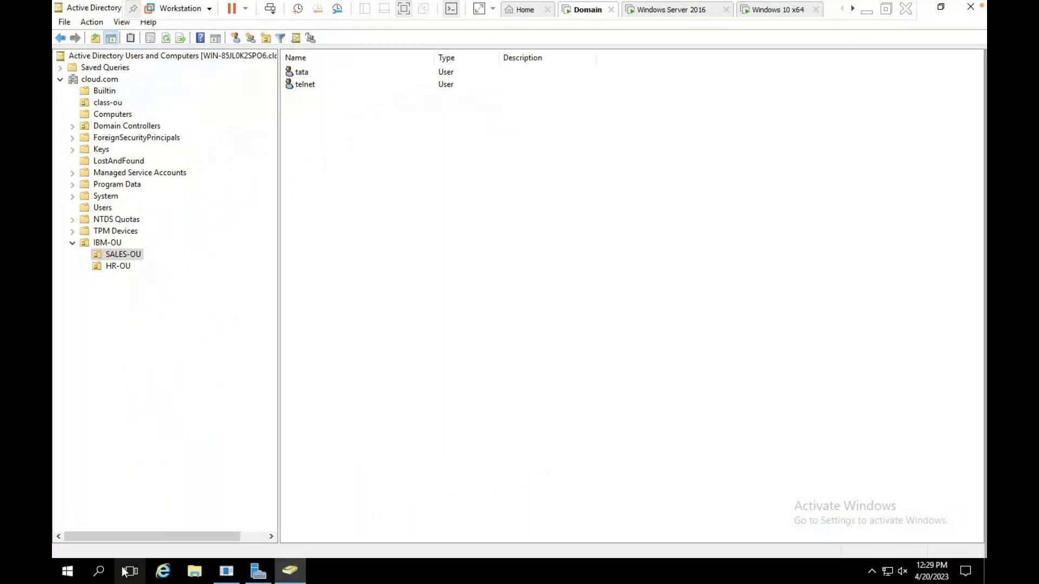
{"action": "key", "text": "super+r"}
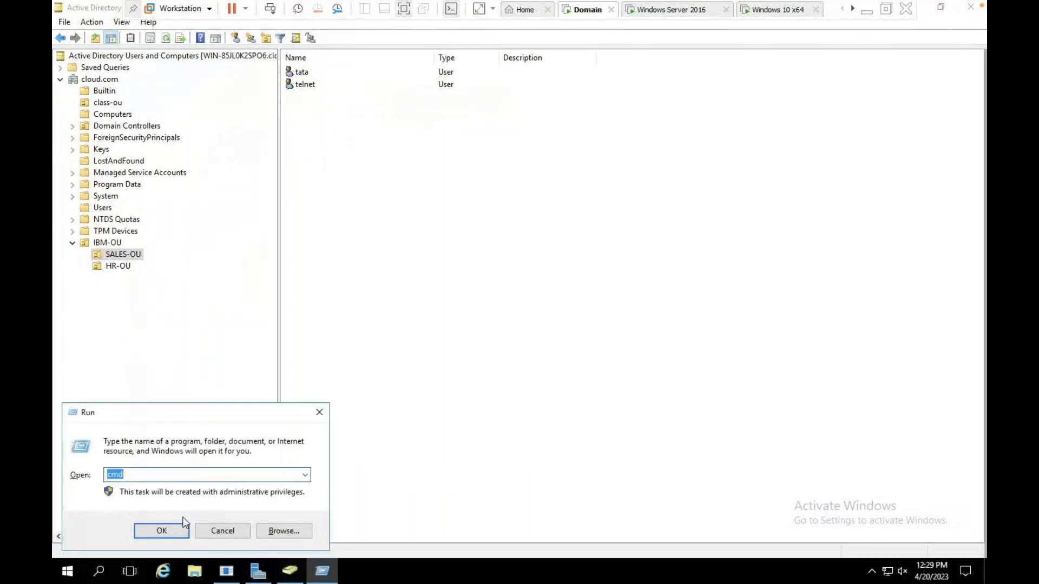
{"action": "key", "text": "BackSpace"}
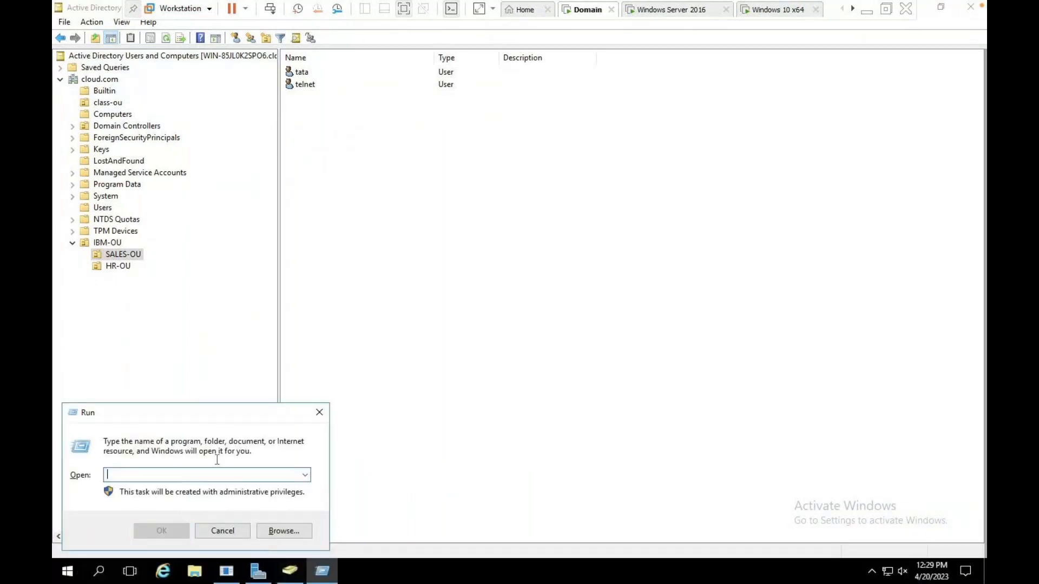
{"action": "left_click", "coordinate": [319, 412]}
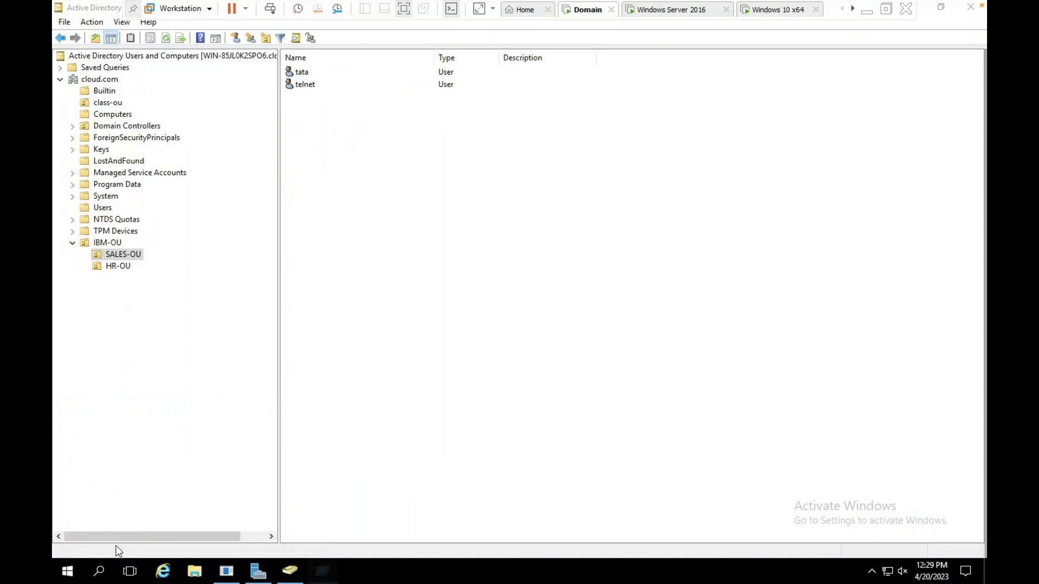
{"action": "right_click", "coordinate": [72, 577]}
{"action": "left_click", "coordinate": [106, 505]}
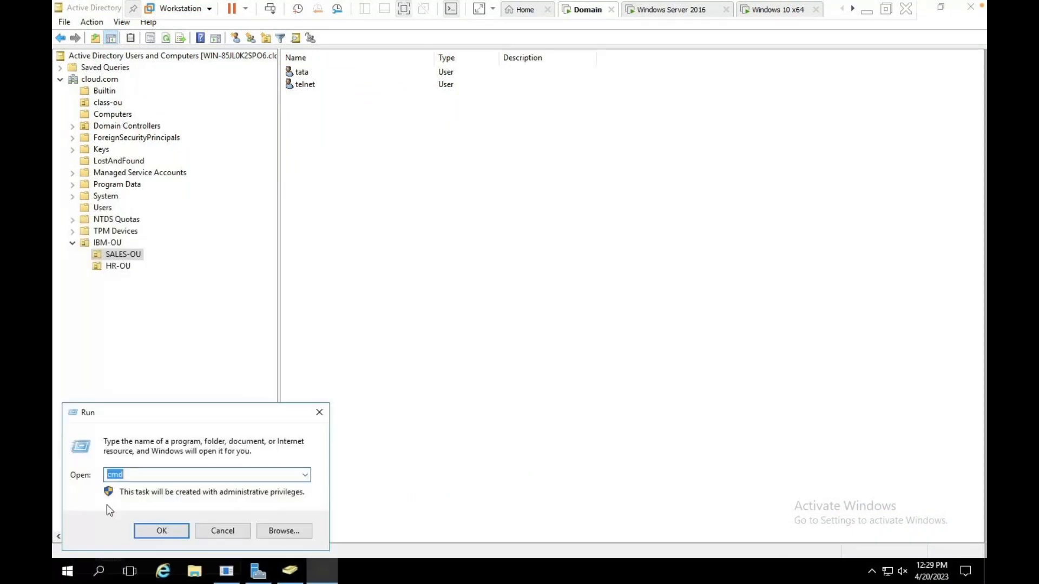
{"action": "type", "text": "gp"}
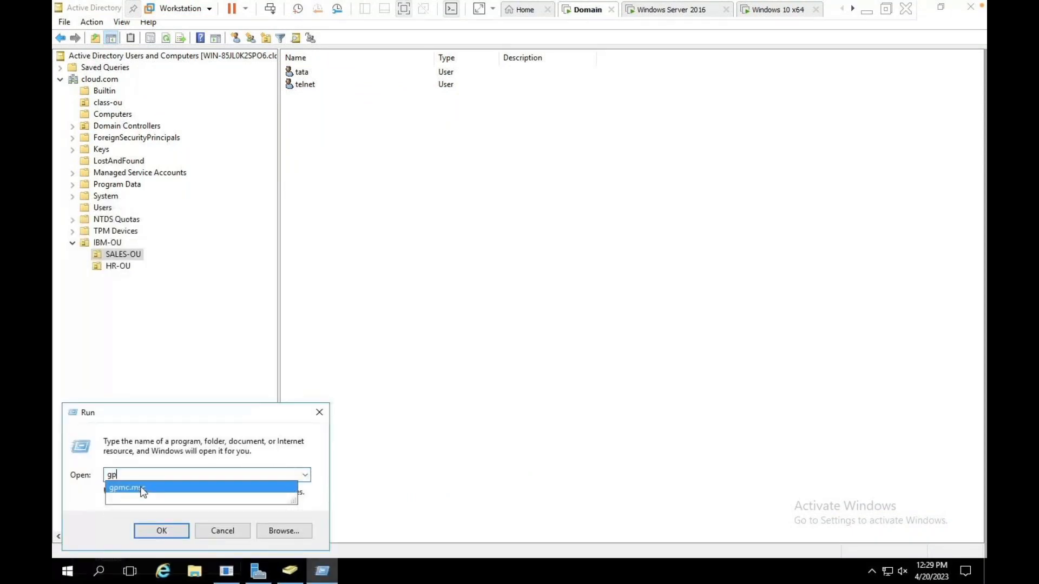
{"action": "left_click", "coordinate": [161, 530]}
{"action": "left_click", "coordinate": [161, 531]}
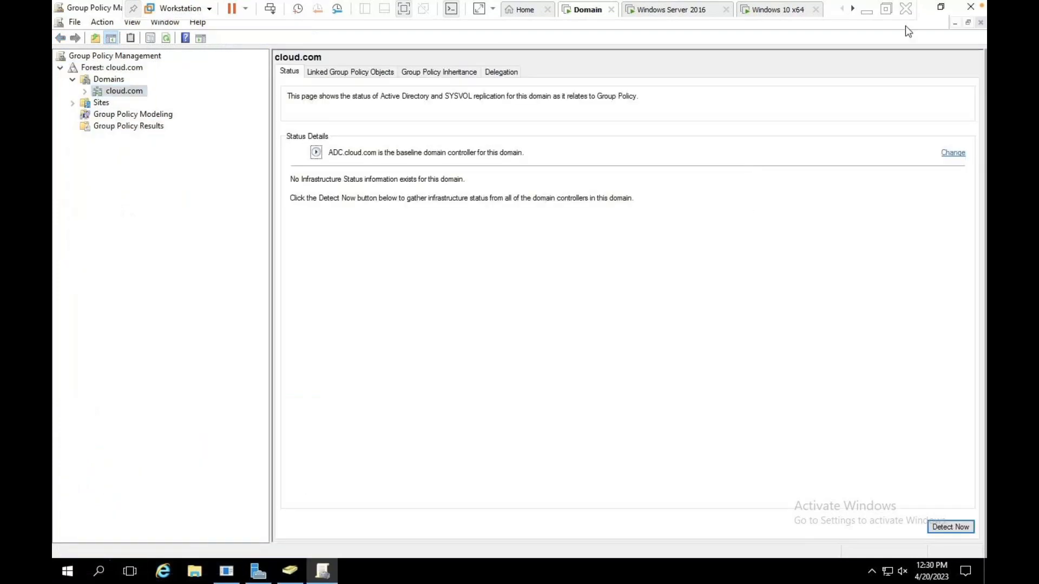
Link the existing block-cp GPO to IBM-OU in the cloud.com domain.
{"action": "left_click", "coordinate": [85, 91]}
{"action": "left_click", "coordinate": [125, 139]}
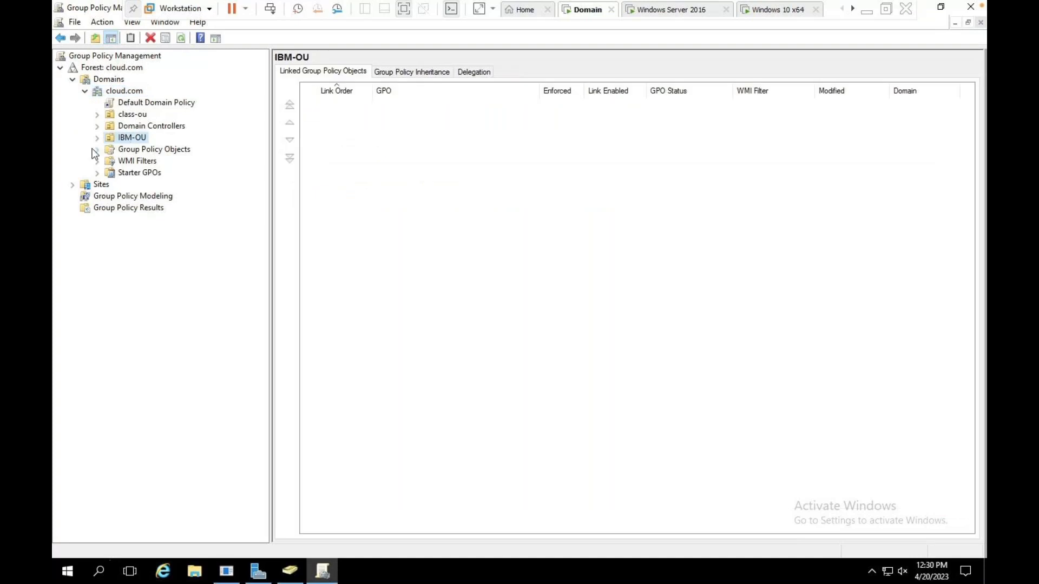
{"action": "left_click", "coordinate": [97, 138]}
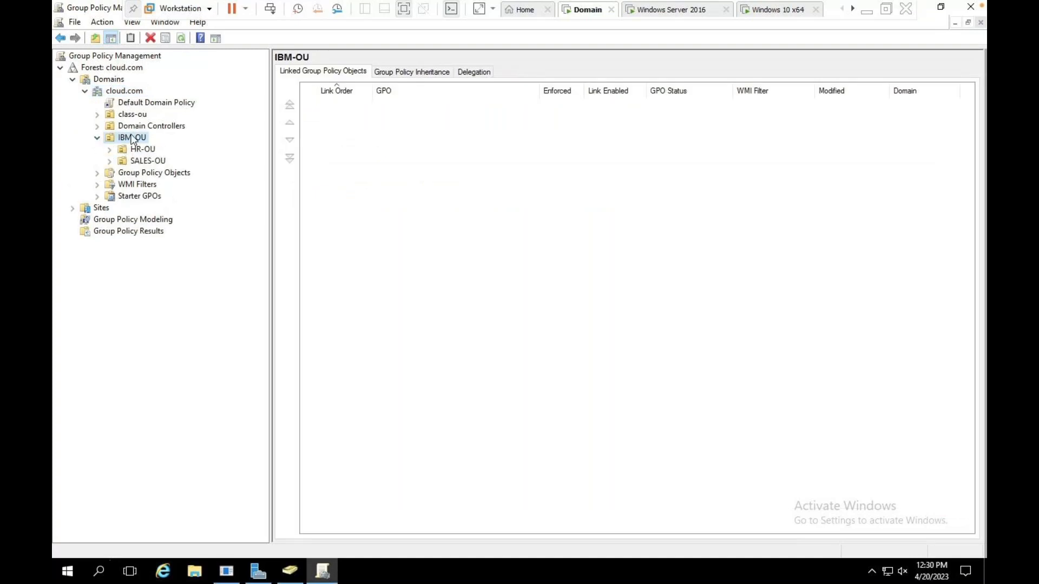
{"action": "right_click", "coordinate": [133, 141]}
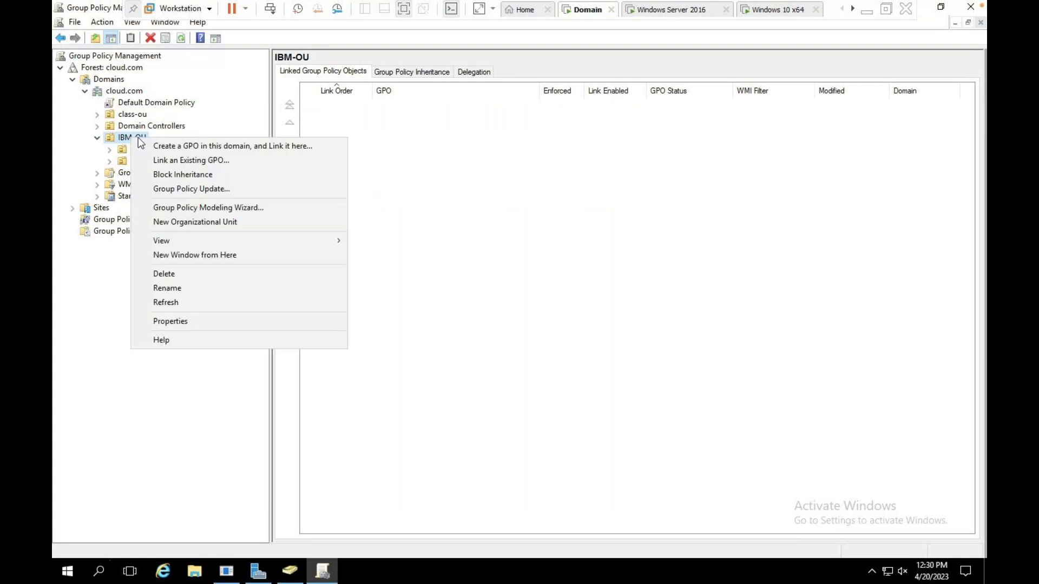
{"action": "left_click", "coordinate": [174, 161]}
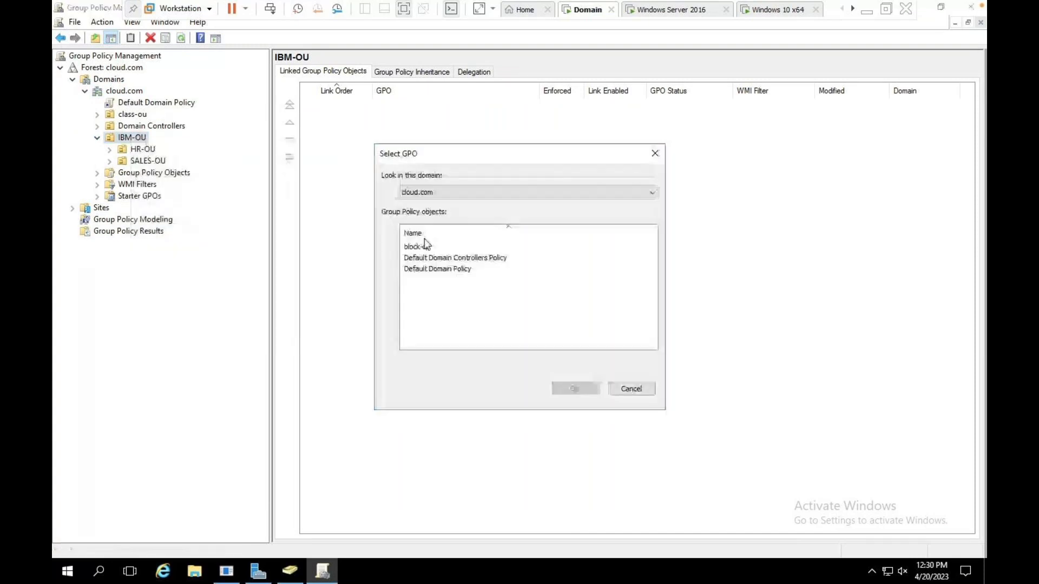
{"action": "left_click", "coordinate": [427, 246]}
{"action": "left_click", "coordinate": [575, 388]}
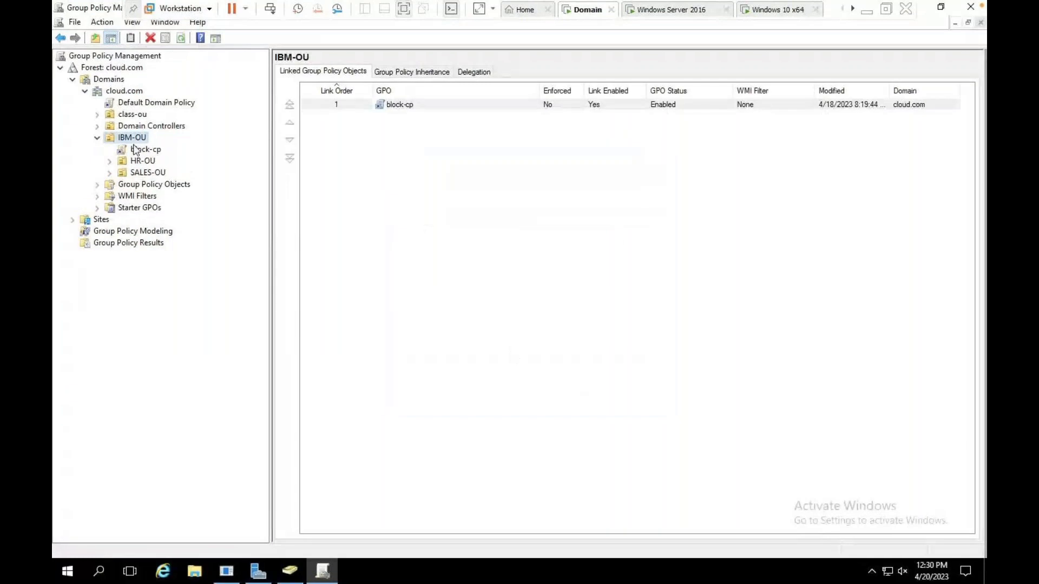
{"action": "right_click", "coordinate": [131, 140]}
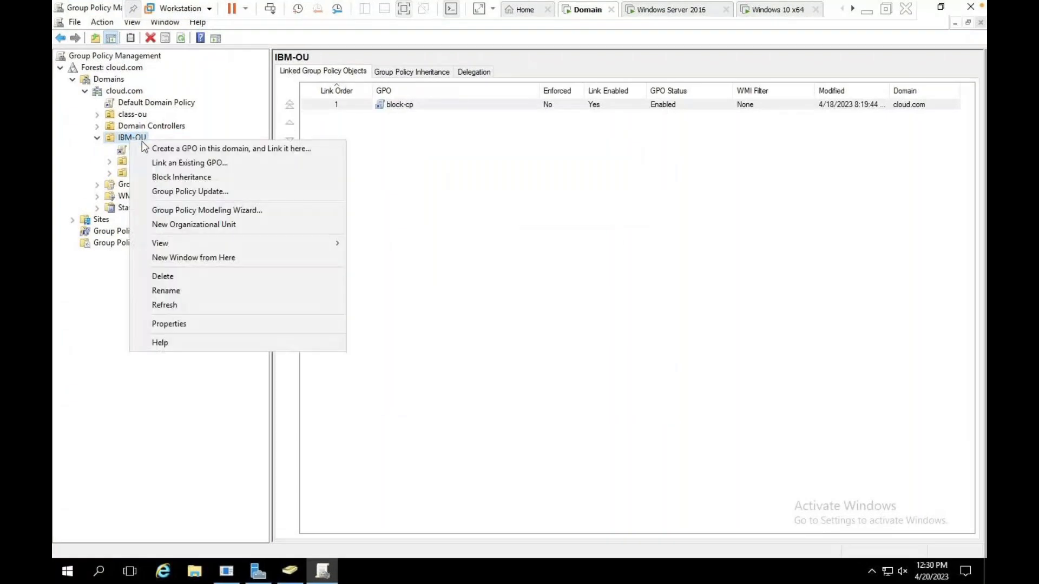
Create a new GPO named hide-Bin linked to IBM-OU and review the block-cp and hide-Bin links.
{"action": "left_click", "coordinate": [181, 149]}
{"action": "type", "text": "hide-Bin"}
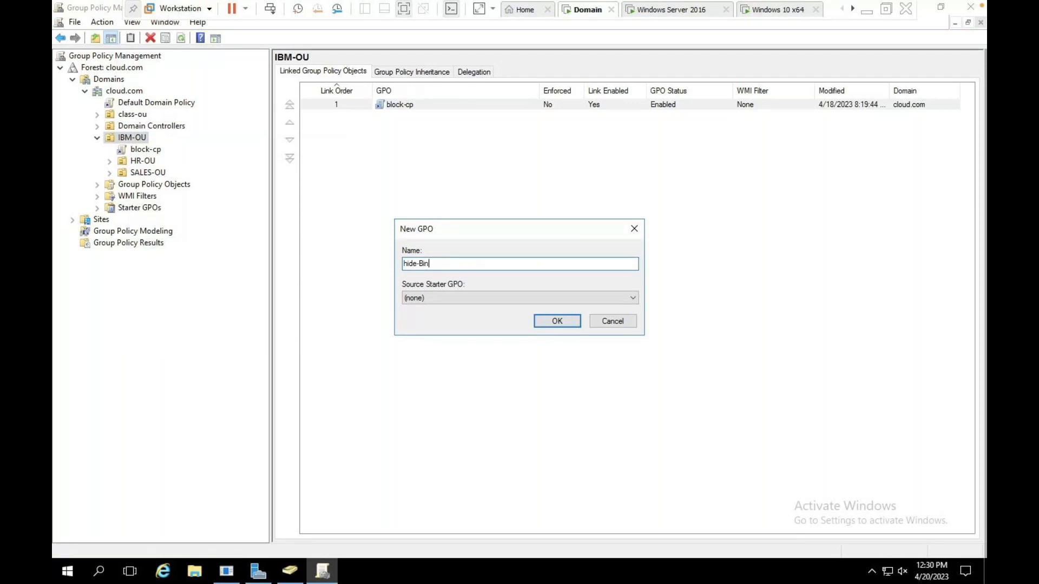
{"action": "left_click", "coordinate": [557, 321]}
{"action": "left_click", "coordinate": [147, 152]}
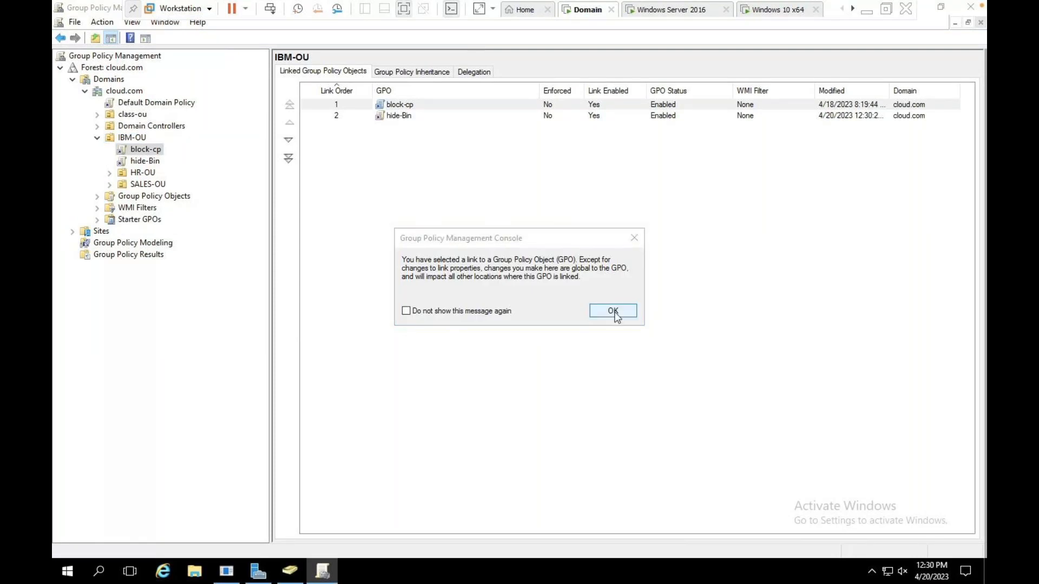
{"action": "left_click", "coordinate": [614, 313]}
{"action": "left_click", "coordinate": [147, 163]}
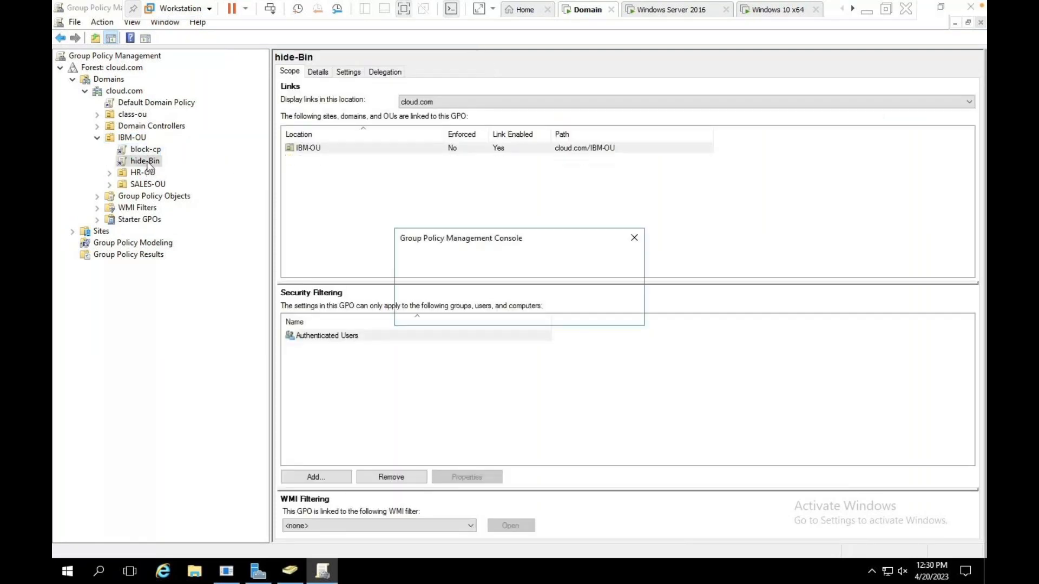
{"action": "left_click", "coordinate": [590, 313]}
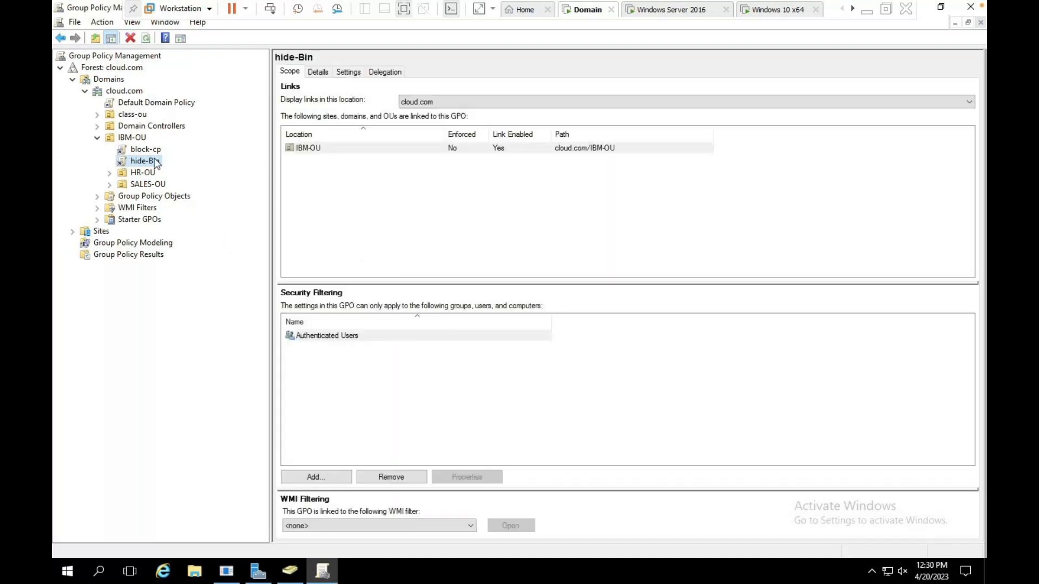
In hide-Bin, enable User Configuration > Administrative Templates > Desktop > Remove Recycle Bin icon, then close the consoles.
{"action": "right_click", "coordinate": [150, 164]}
{"action": "left_click", "coordinate": [187, 167]}
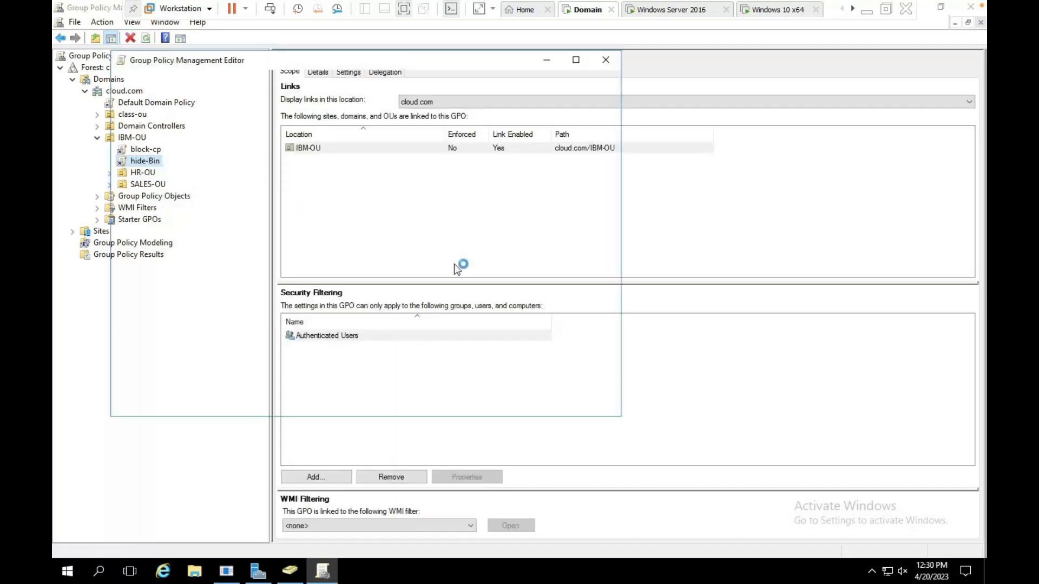
{"action": "double_click", "coordinate": [166, 169]}
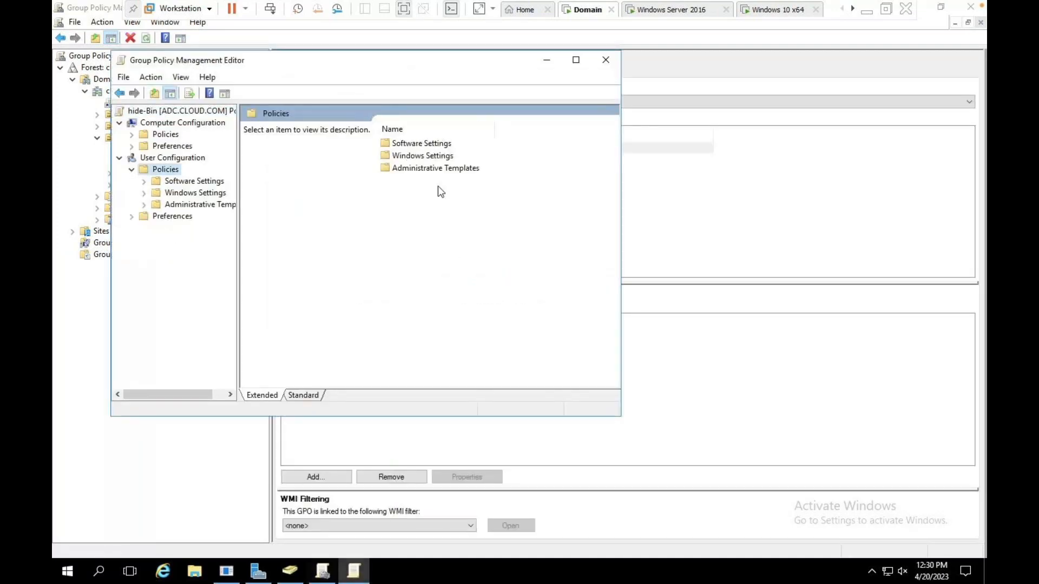
{"action": "double_click", "coordinate": [555, 68]}
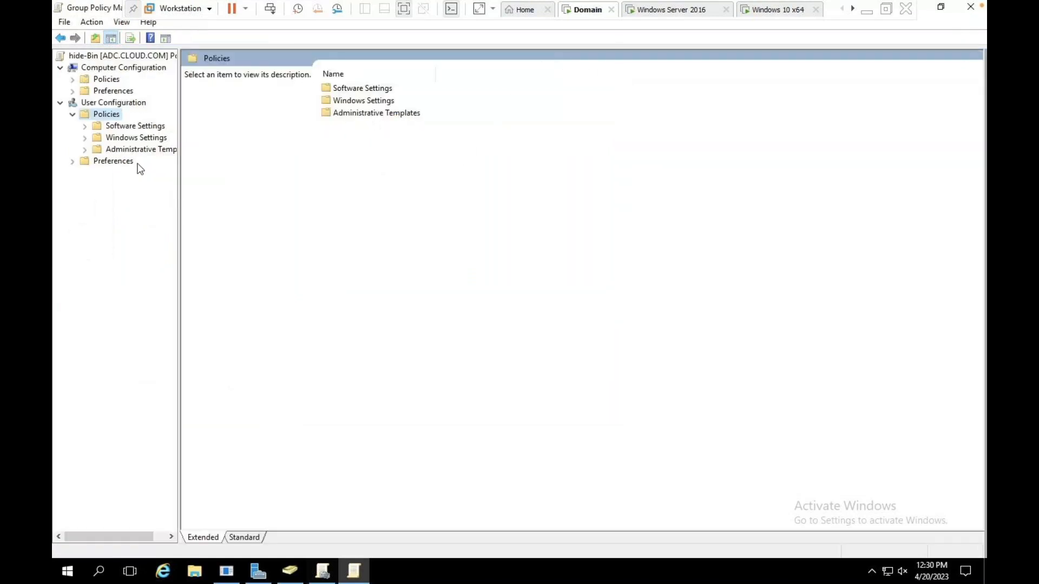
{"action": "left_click", "coordinate": [143, 151]}
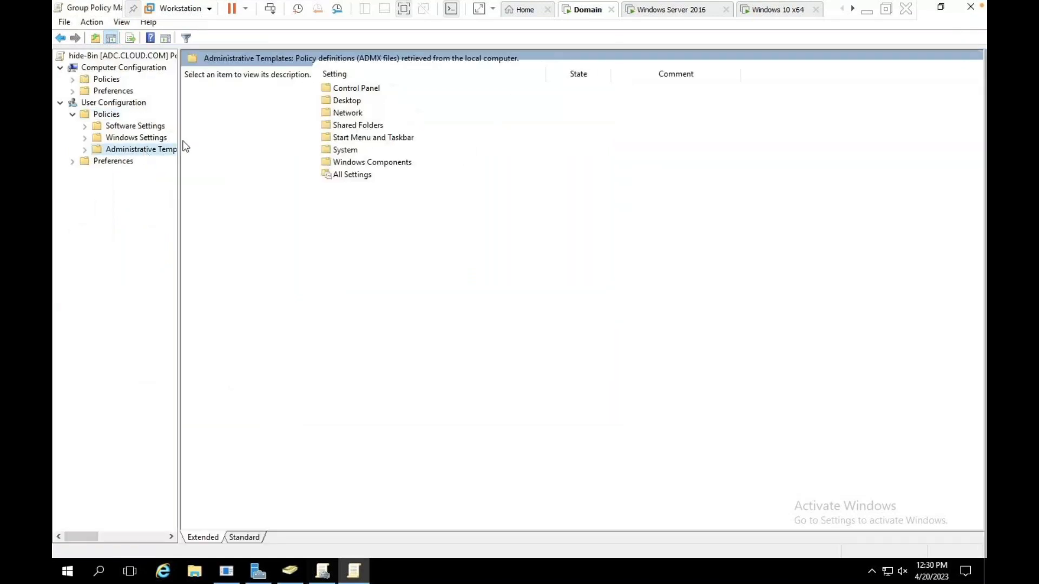
{"action": "double_click", "coordinate": [356, 104]}
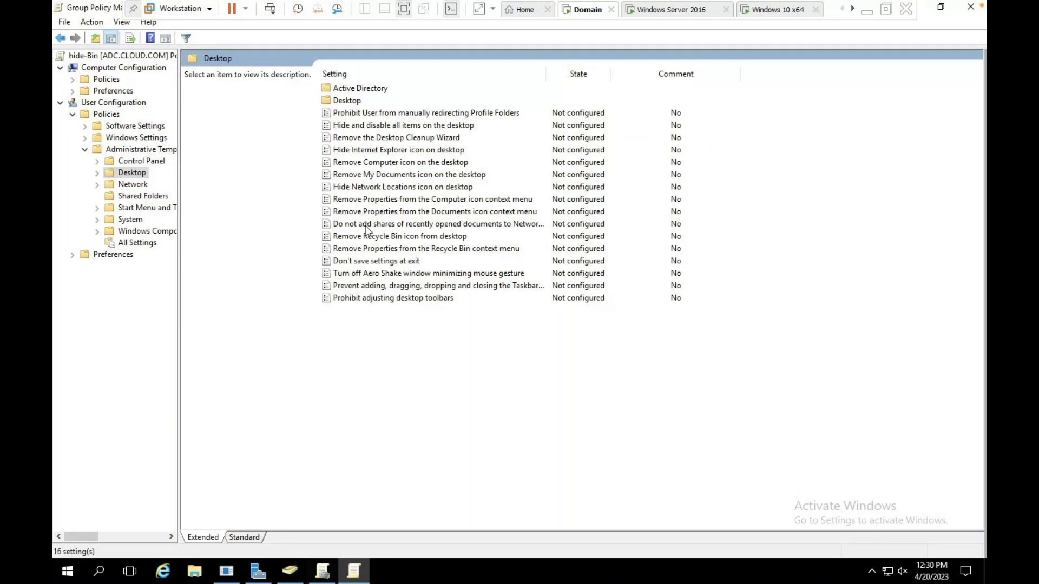
{"action": "left_click", "coordinate": [376, 236]}
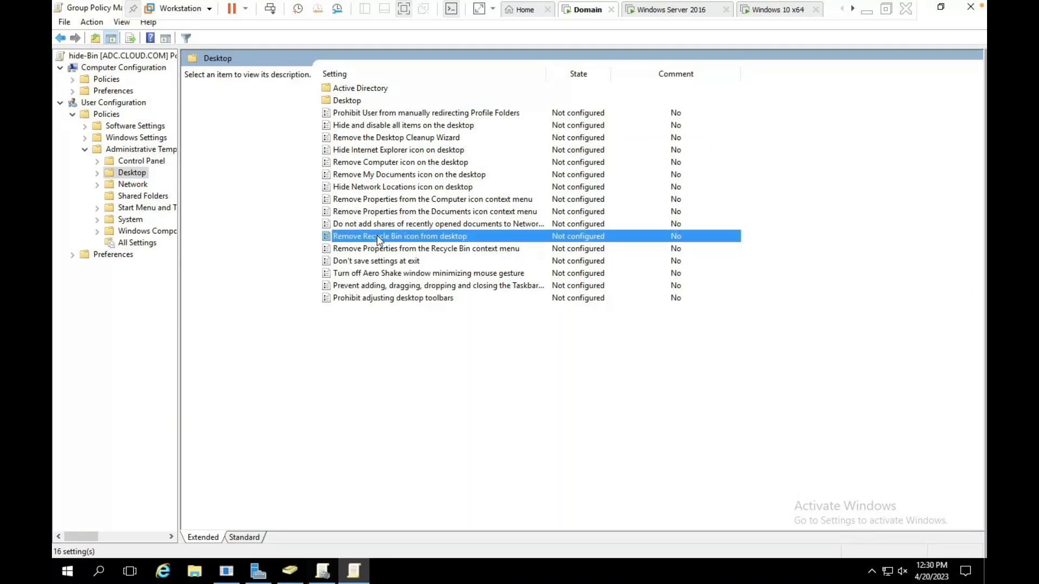
{"action": "double_click", "coordinate": [433, 238]}
{"action": "left_click", "coordinate": [203, 217]}
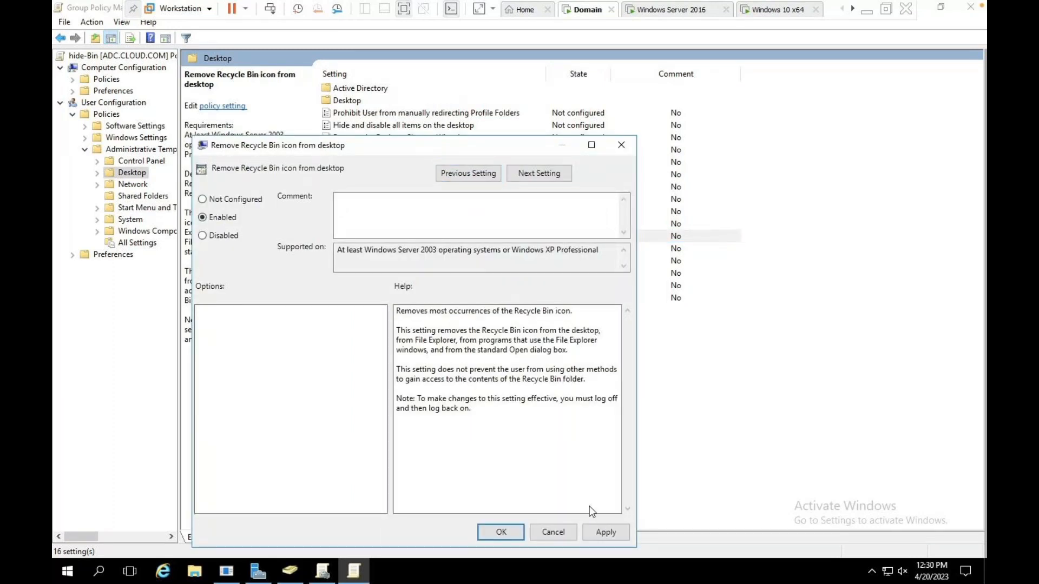
{"action": "left_click", "coordinate": [519, 531]}
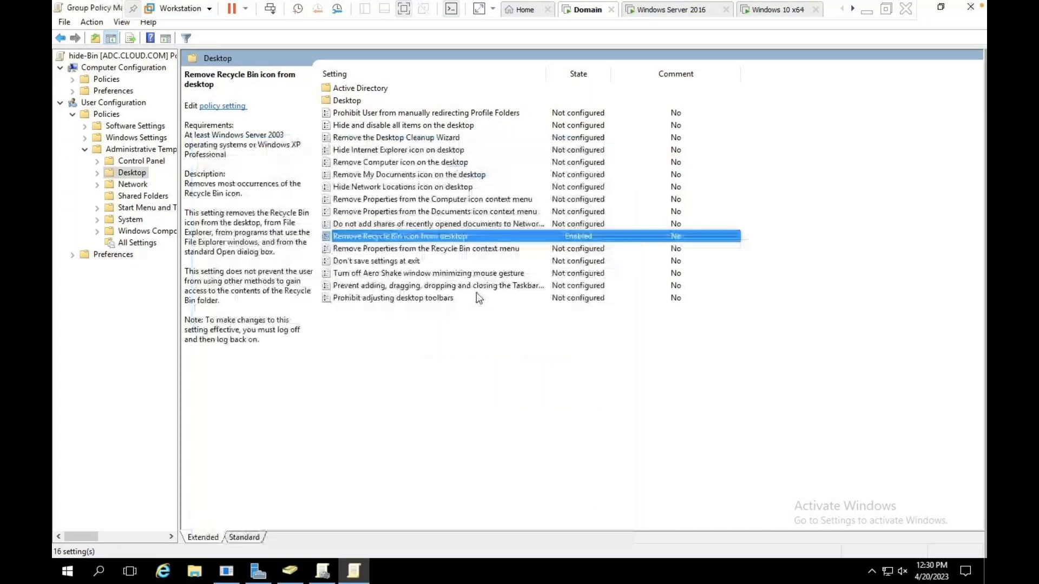
{"action": "left_click", "coordinate": [969, 8]}
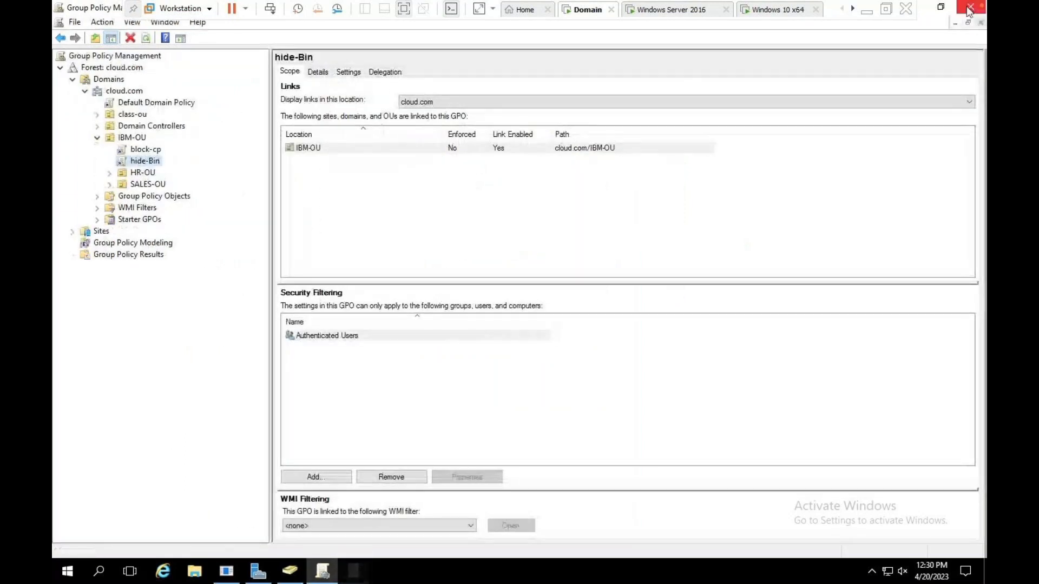
{"action": "left_click", "coordinate": [968, 9]}
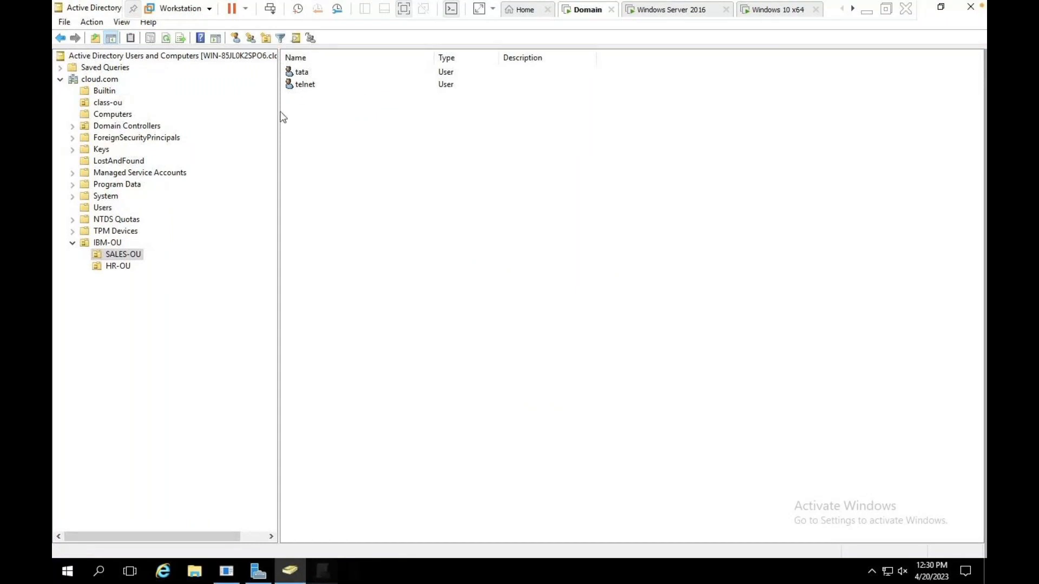
Look over the user accounts in HR-OU, then move to the Windows 10 x64 VM.
{"action": "left_click", "coordinate": [115, 267]}
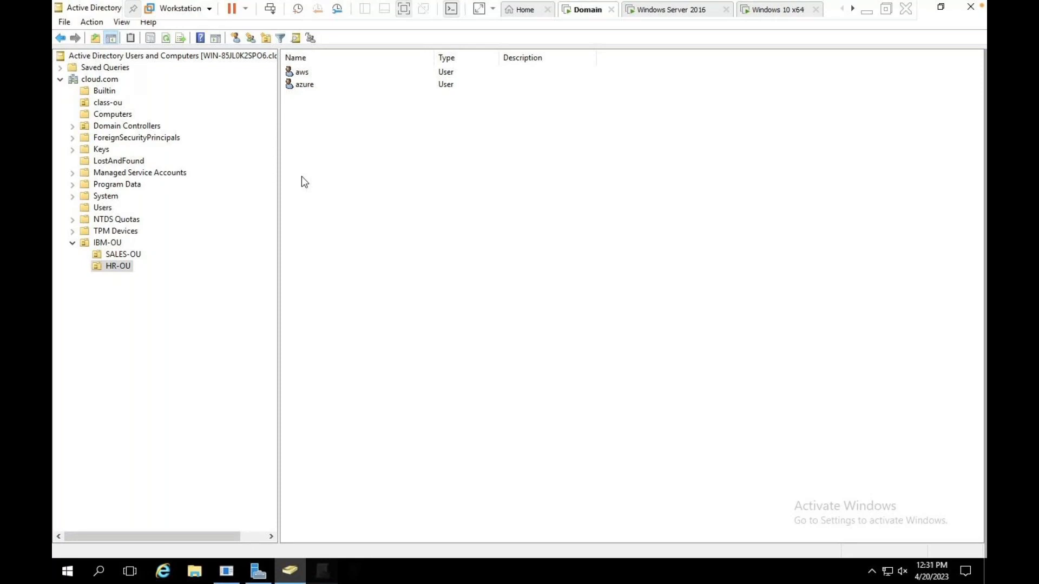
{"action": "left_click", "coordinate": [768, 13]}
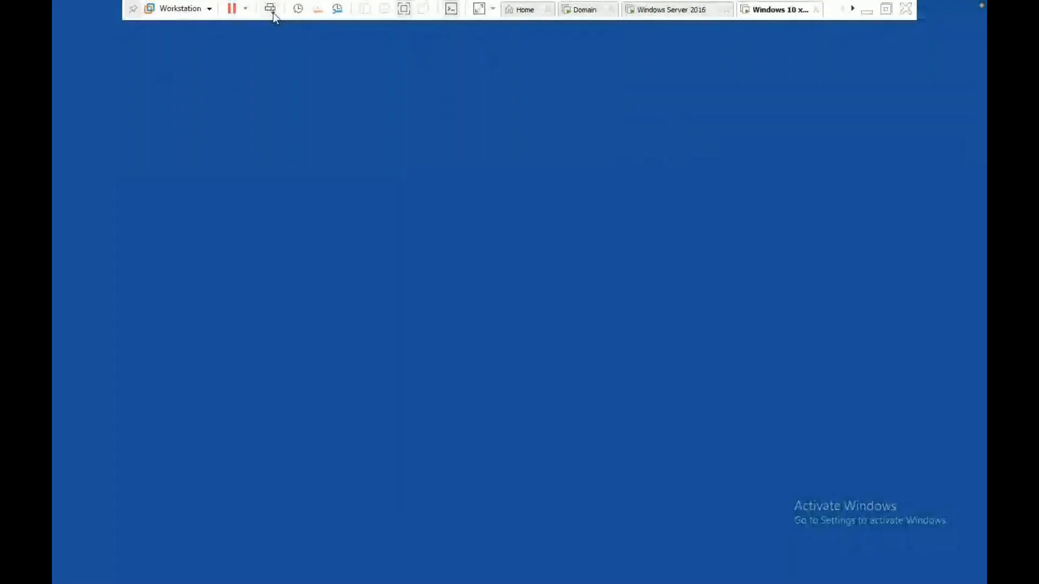
Try signing in to the Windows 10 client as aws; the password is rejected.
{"action": "left_click", "coordinate": [272, 11]}
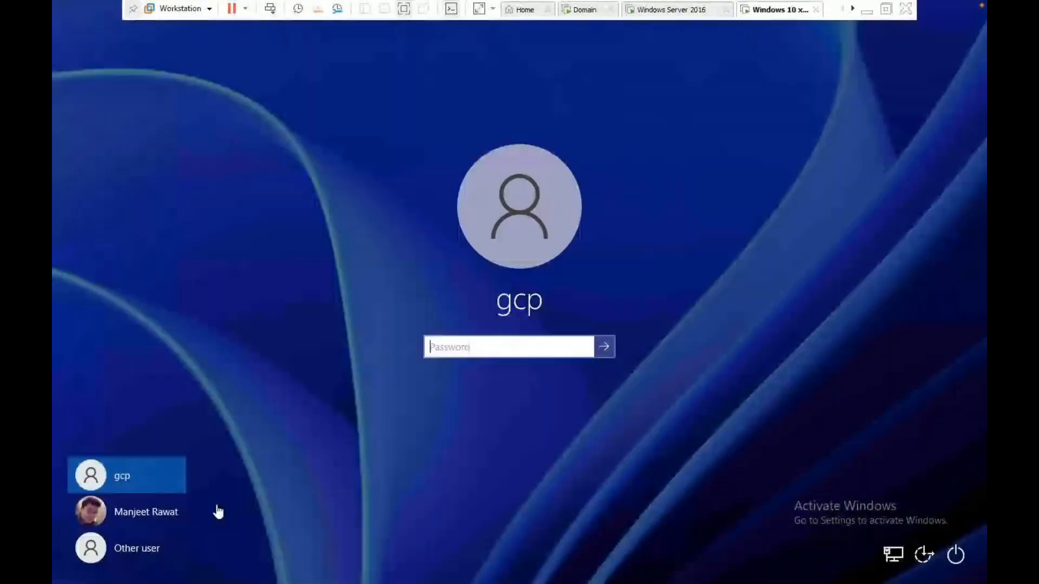
{"action": "left_click", "coordinate": [129, 548]}
{"action": "type", "text": "aws"}
{"action": "left_click", "coordinate": [476, 365]}
{"action": "type", "text": "*****"}
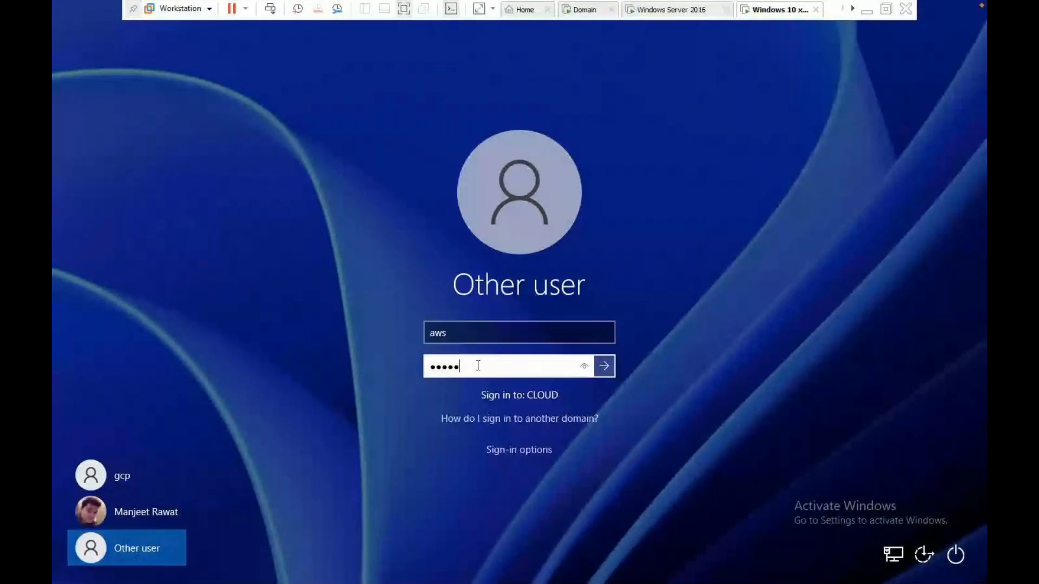
{"action": "type", "text": "*"}
{"action": "key", "text": "BackSpace"}
{"action": "key", "text": "BackSpace"}
{"action": "key", "text": "BackSpace"}
{"action": "key", "text": "BackSpace"}
{"action": "key", "text": "BackSpace"}
{"action": "key", "text": "BackSpace"}
{"action": "type", "text": "********"}
{"action": "key", "text": "Return"}
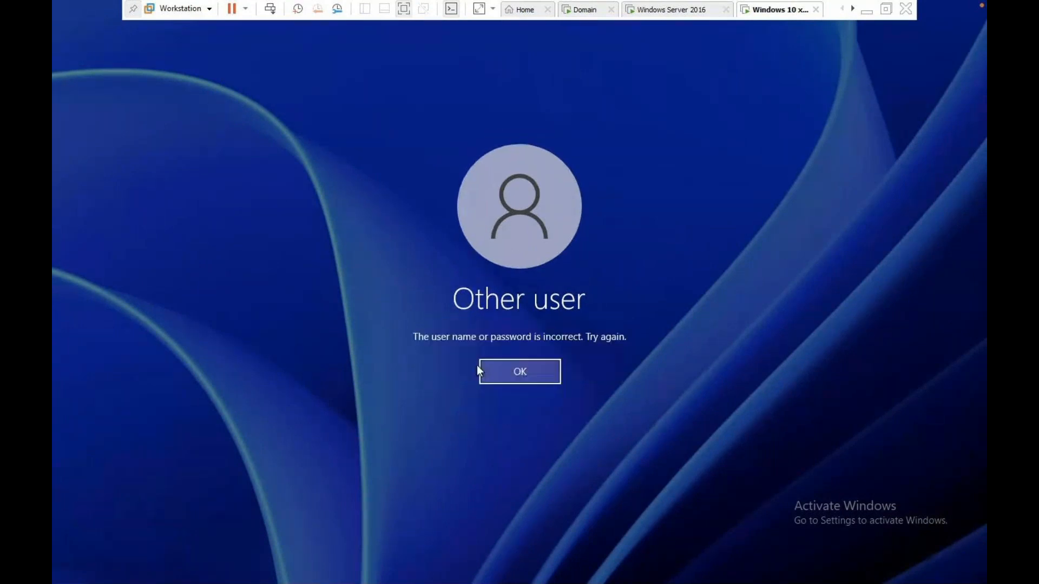
{"action": "left_click", "coordinate": [541, 372]}
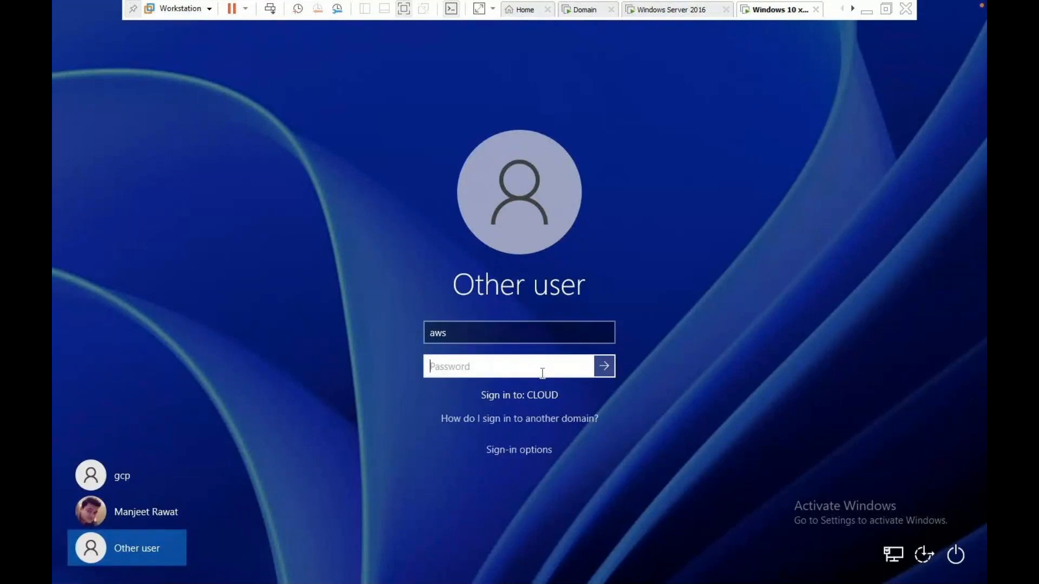
Sign in to the client as domain user tata with that account's password, then return to the Domain VM.
{"action": "left_click", "coordinate": [461, 332]}
{"action": "key", "text": "ctrl+a"}
{"action": "type", "text": "tata"}
{"action": "key", "text": "Tab"}
{"action": "type", "text": "*********"}
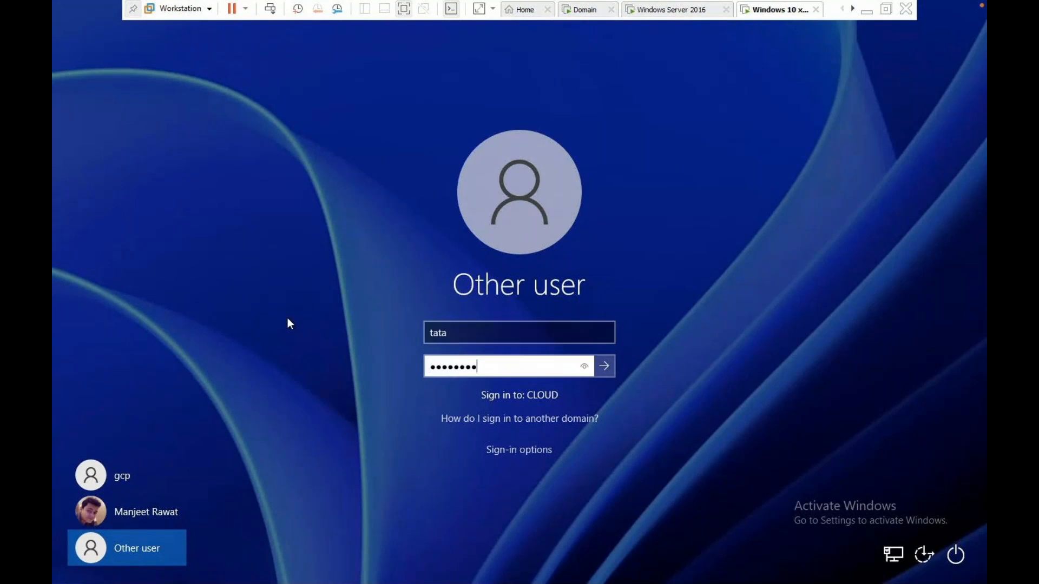
{"action": "key", "text": "Return"}
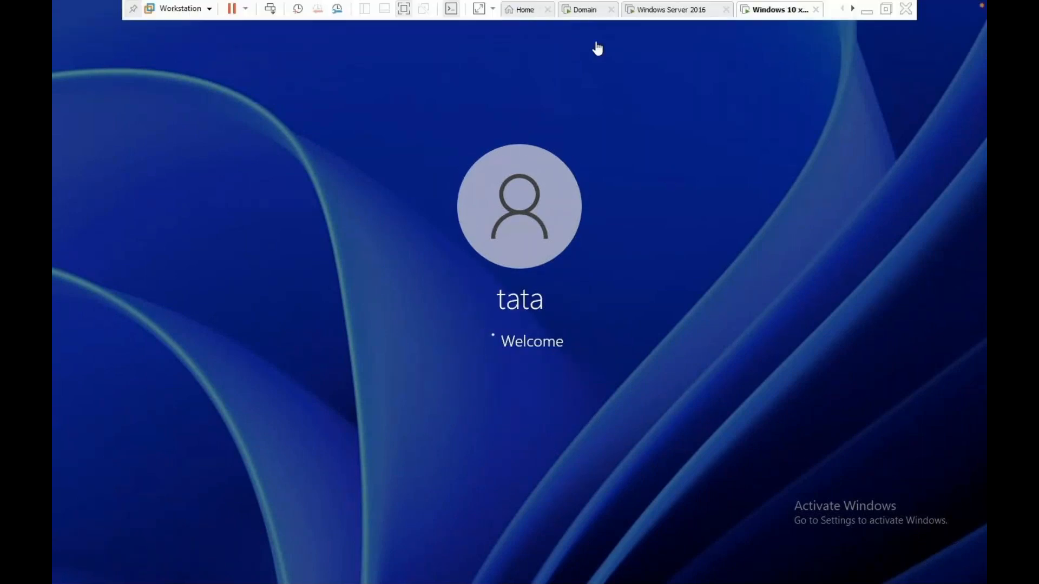
{"action": "left_click", "coordinate": [589, 13]}
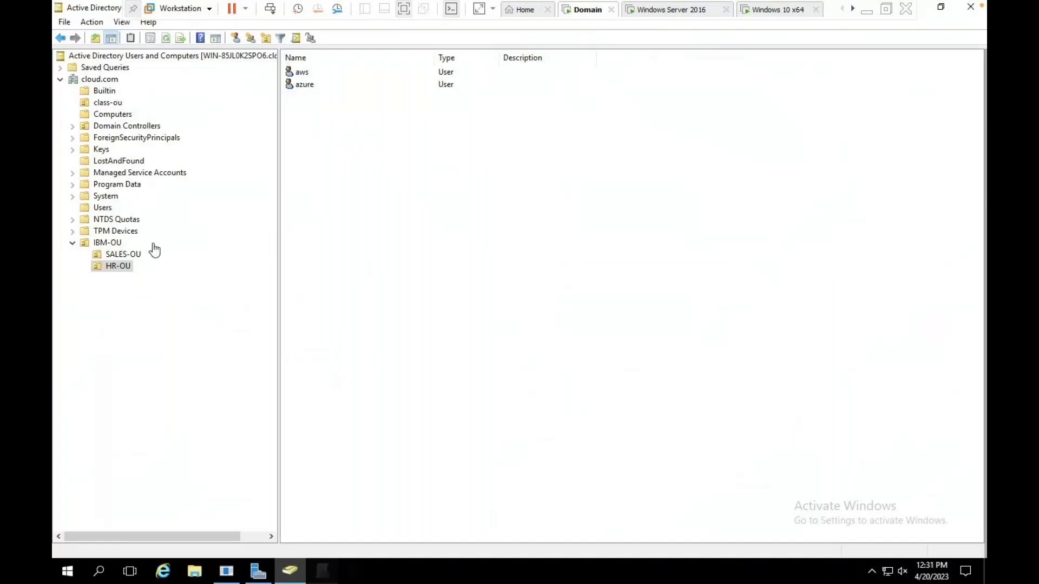
Inspect the aws user's properties in HR-OU and close them without changes.
{"action": "left_click", "coordinate": [122, 255]}
{"action": "left_click", "coordinate": [121, 266]}
{"action": "right_click", "coordinate": [312, 74]}
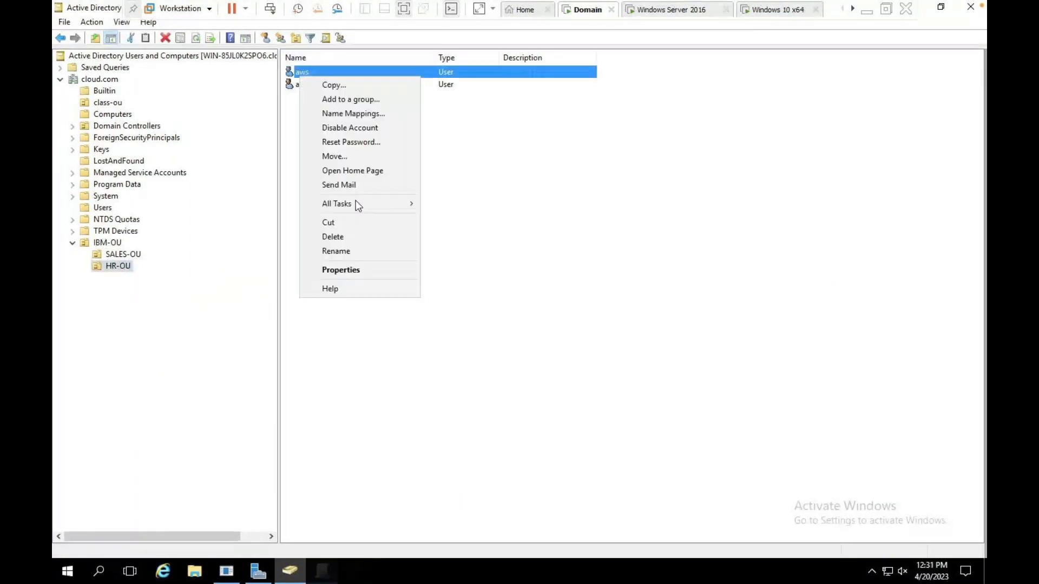
{"action": "left_click", "coordinate": [357, 269]}
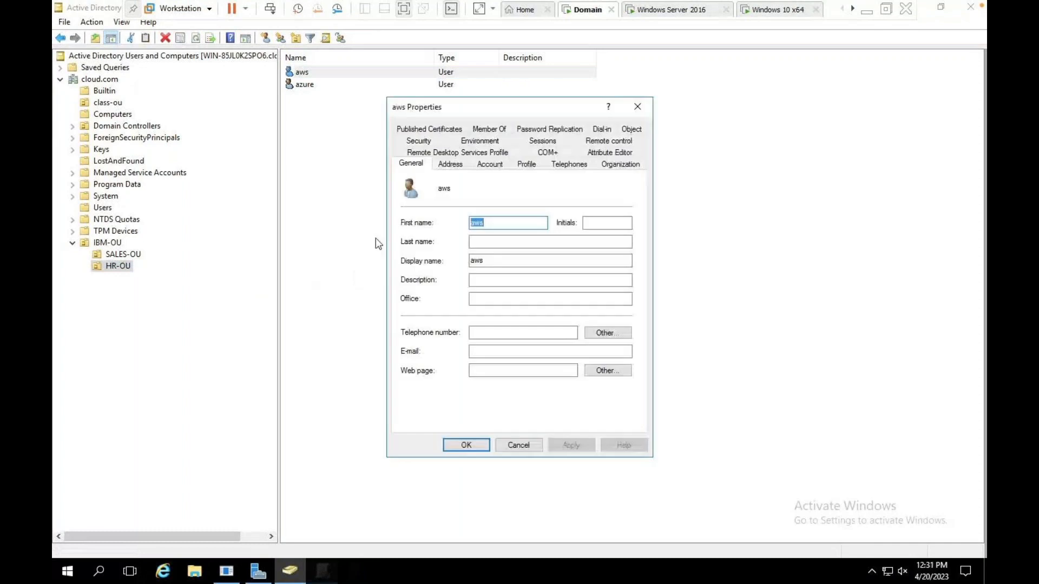
{"action": "left_click", "coordinate": [451, 164]}
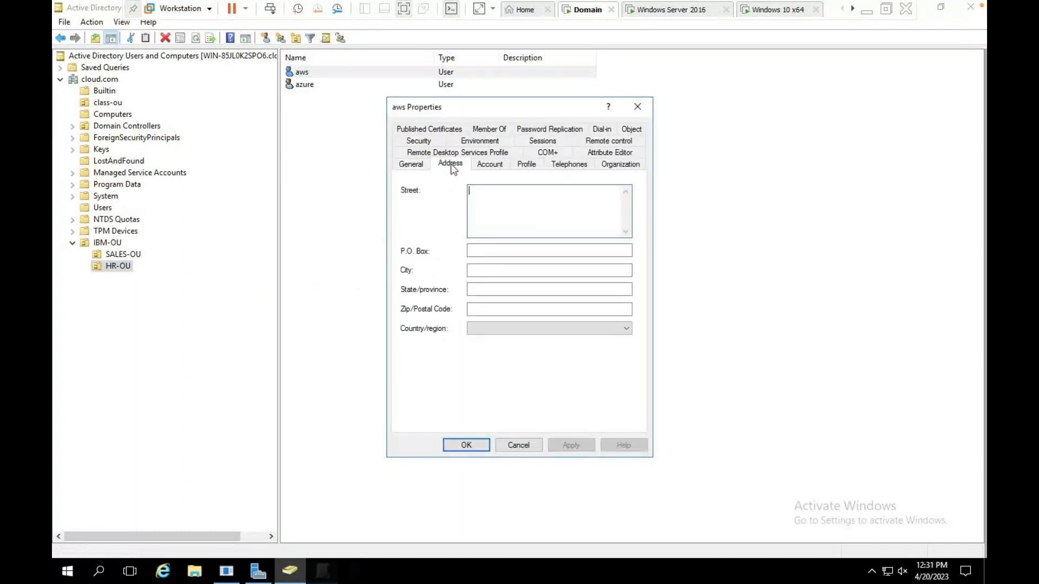
{"action": "left_click", "coordinate": [490, 165]}
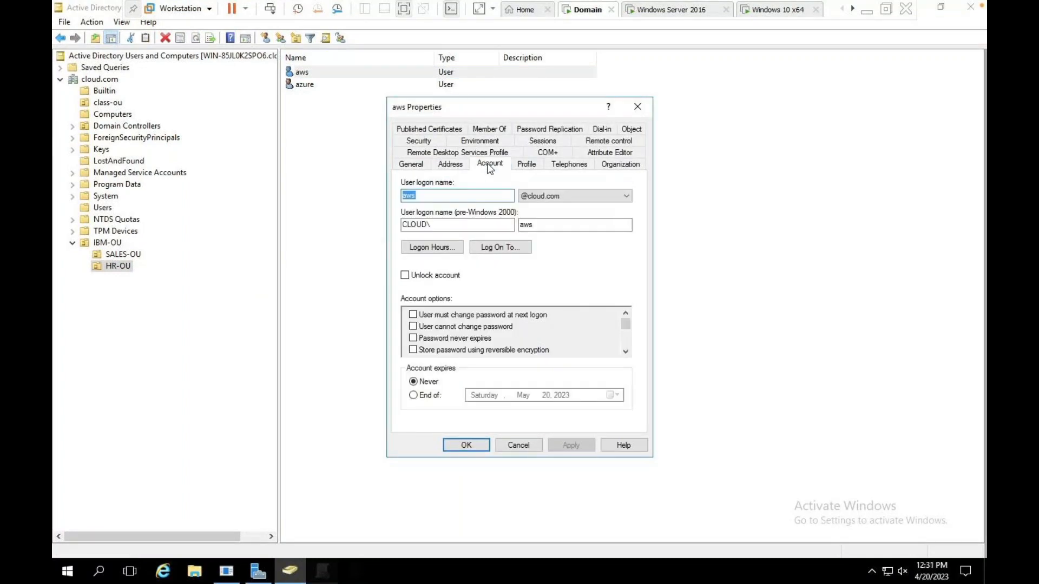
{"action": "left_click", "coordinate": [509, 443]}
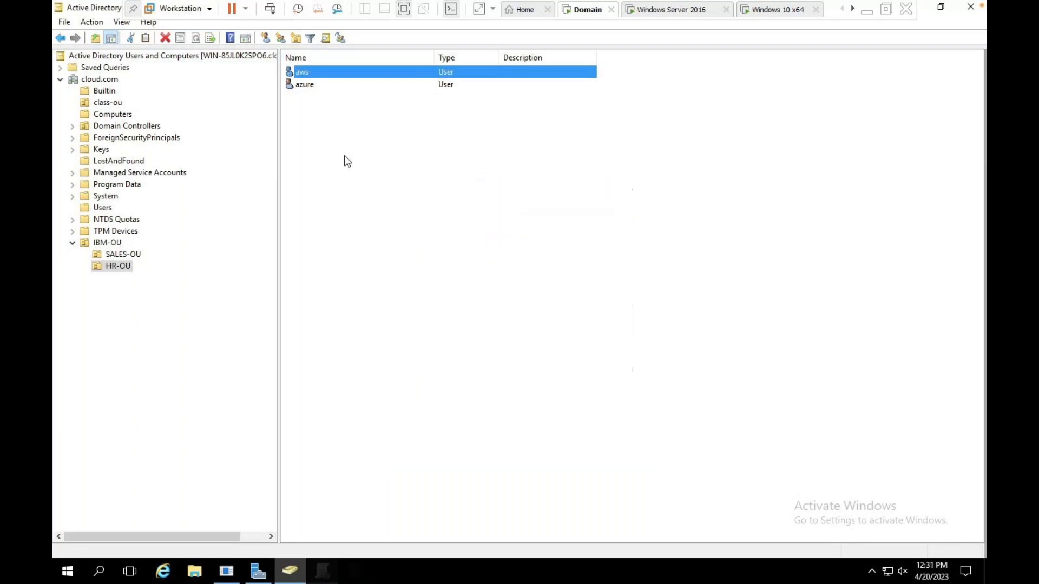
Reset the aws password to a new value, keeping change-at-next-logon required.
{"action": "right_click", "coordinate": [311, 72]}
{"action": "left_click", "coordinate": [363, 132]}
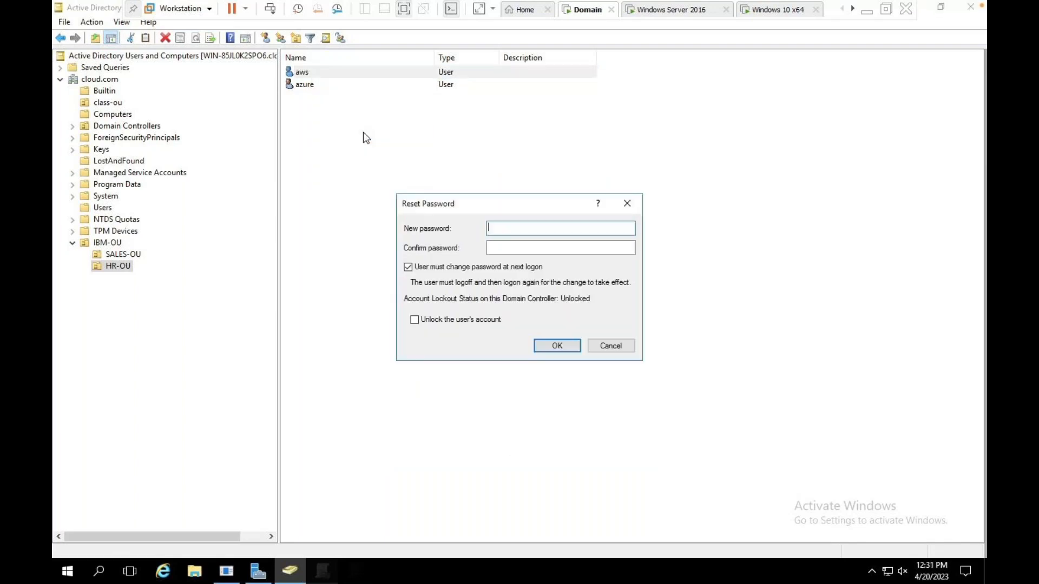
{"action": "type", "text": "Password1"}
{"action": "key", "text": "Tab"}
{"action": "type", "text": "Passw"}
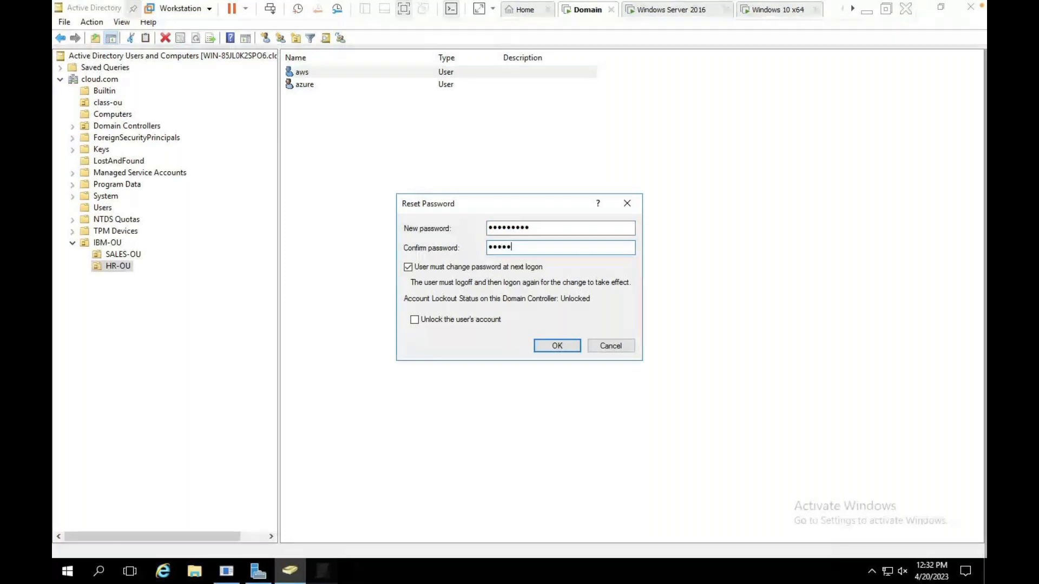
{"action": "type", "text": "ord1"}
{"action": "left_click", "coordinate": [578, 342]}
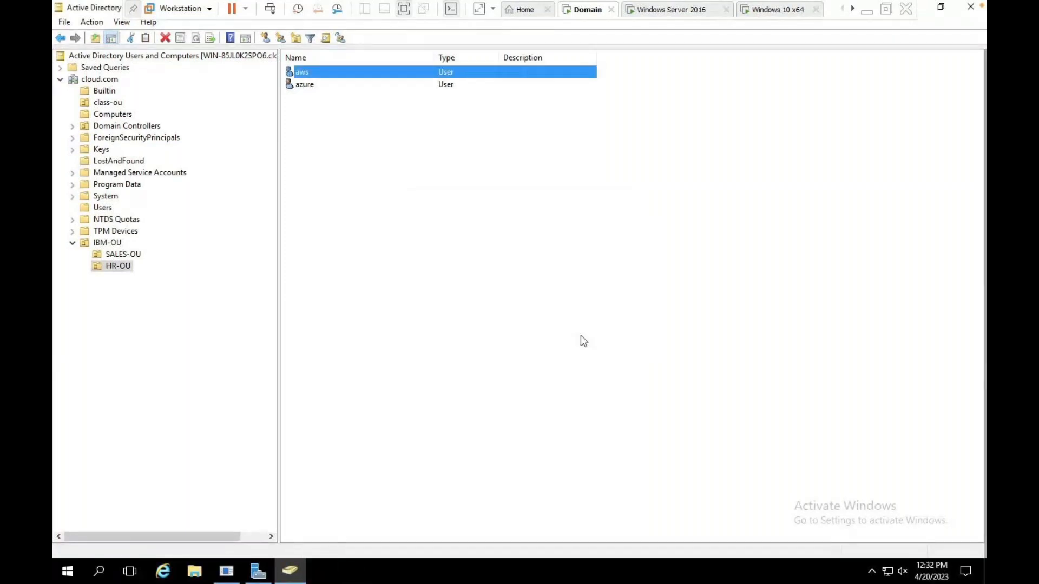
Reset azure's password to a new value.
{"action": "right_click", "coordinate": [303, 84]}
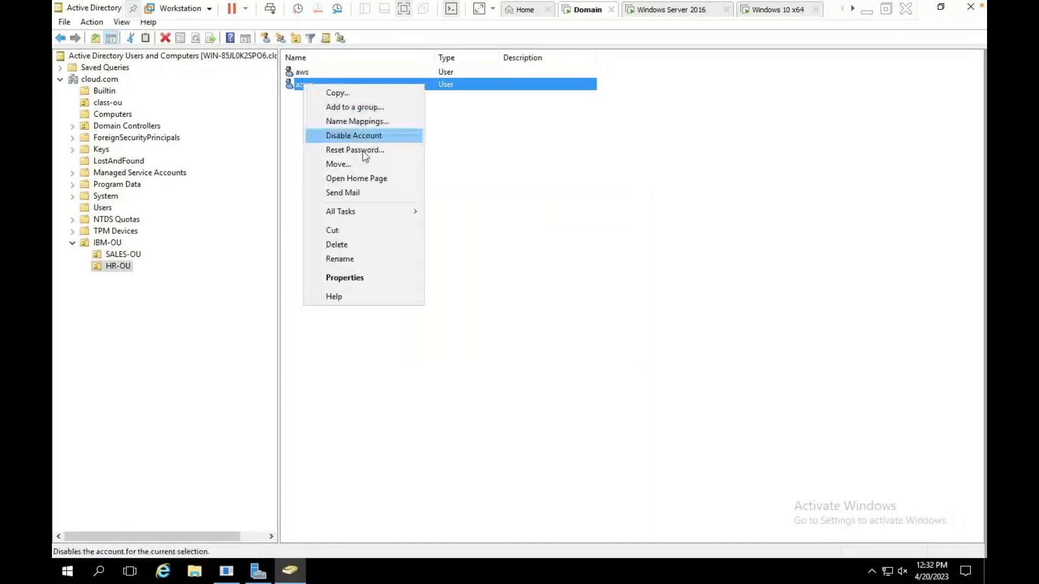
{"action": "left_click", "coordinate": [360, 150]}
{"action": "type", "text": "Password1"}
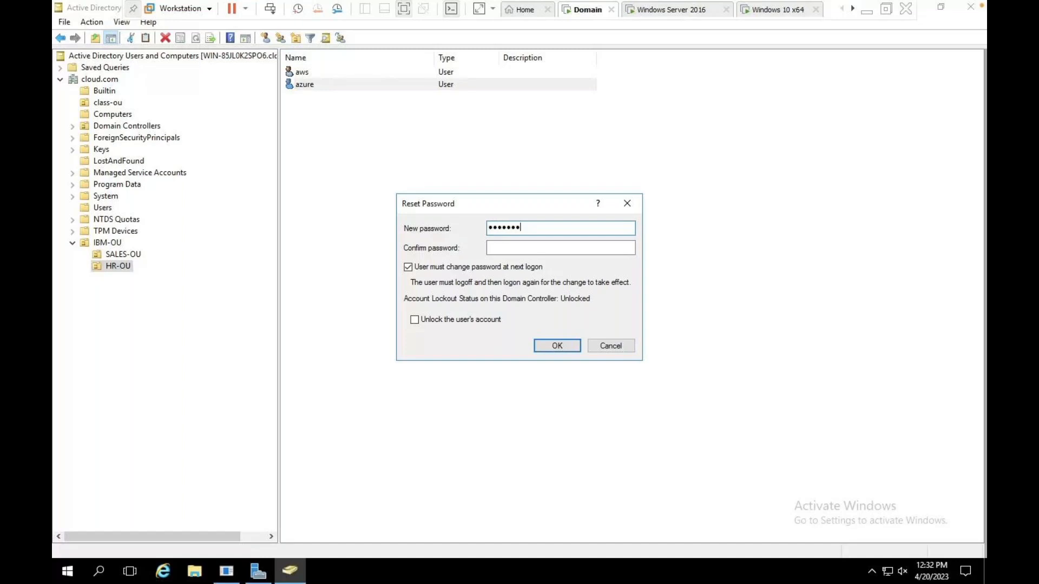
{"action": "key", "text": "Tab"}
{"action": "type", "text": "Password1"}
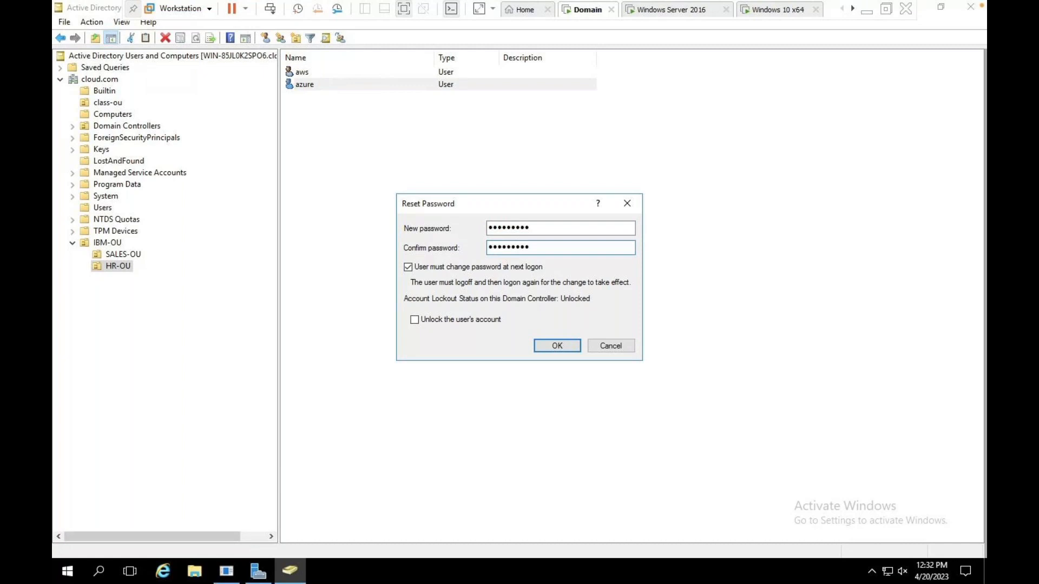
{"action": "left_click", "coordinate": [550, 347]}
{"action": "left_click", "coordinate": [584, 332]}
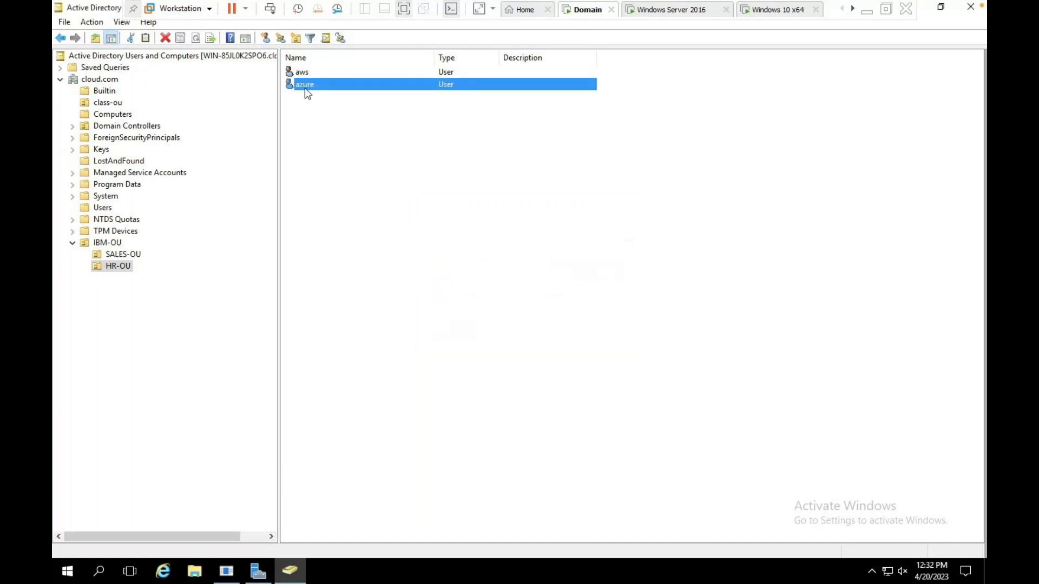
Reset azure's password again with 'User must change password at next logon' cleared.
{"action": "right_click", "coordinate": [305, 90]}
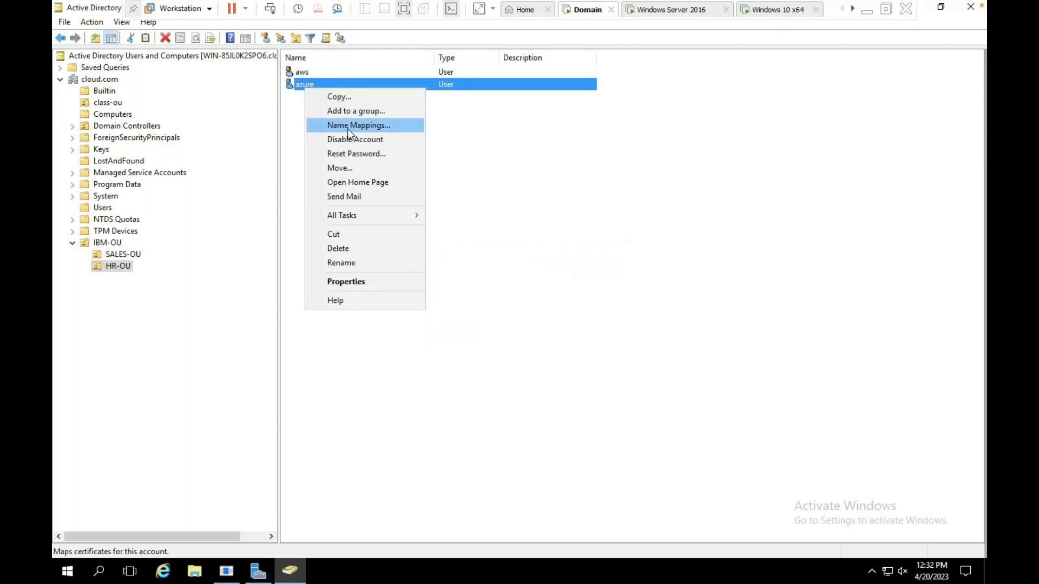
{"action": "left_click", "coordinate": [358, 154]}
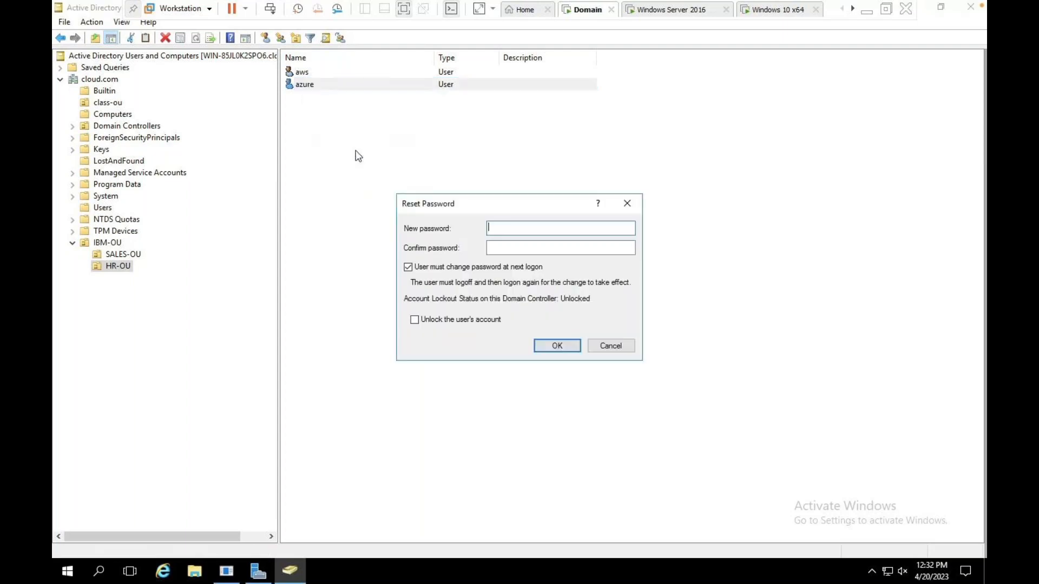
{"action": "left_click", "coordinate": [408, 269]}
{"action": "left_click", "coordinate": [515, 229]}
{"action": "type", "text": "•••••••••"}
{"action": "key", "text": "Tab"}
{"action": "type", "text": "•••••••••"}
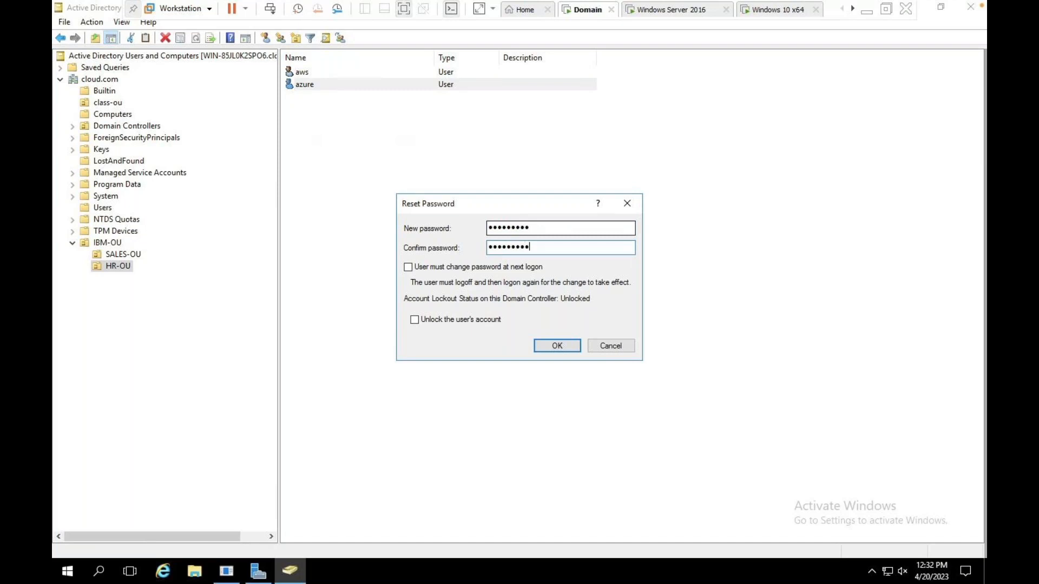
{"action": "left_click", "coordinate": [559, 345]}
{"action": "left_click", "coordinate": [577, 338]}
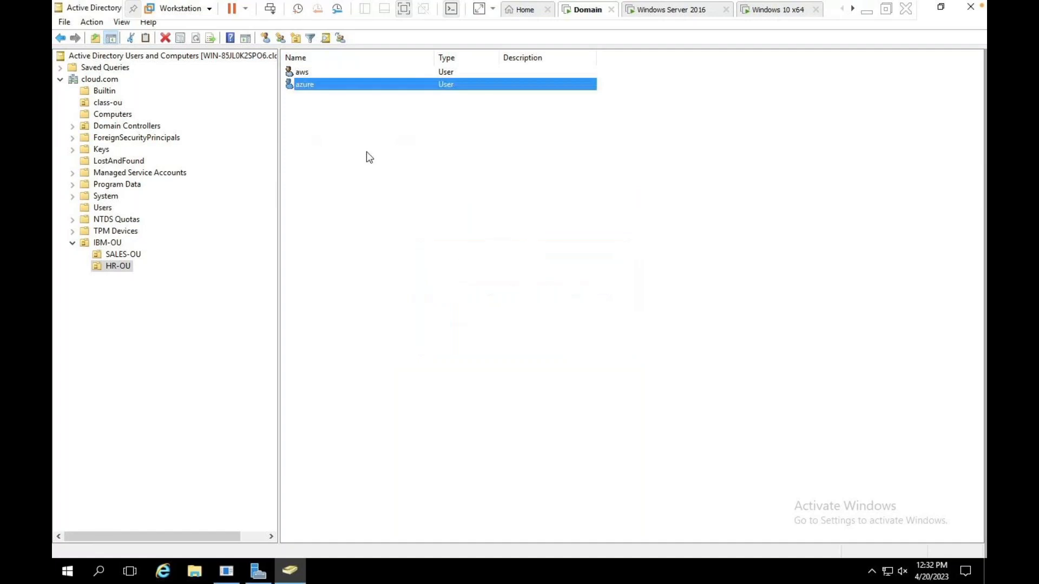
Reset aws's password with 'User must change password at next logon' cleared.
{"action": "right_click", "coordinate": [309, 72]}
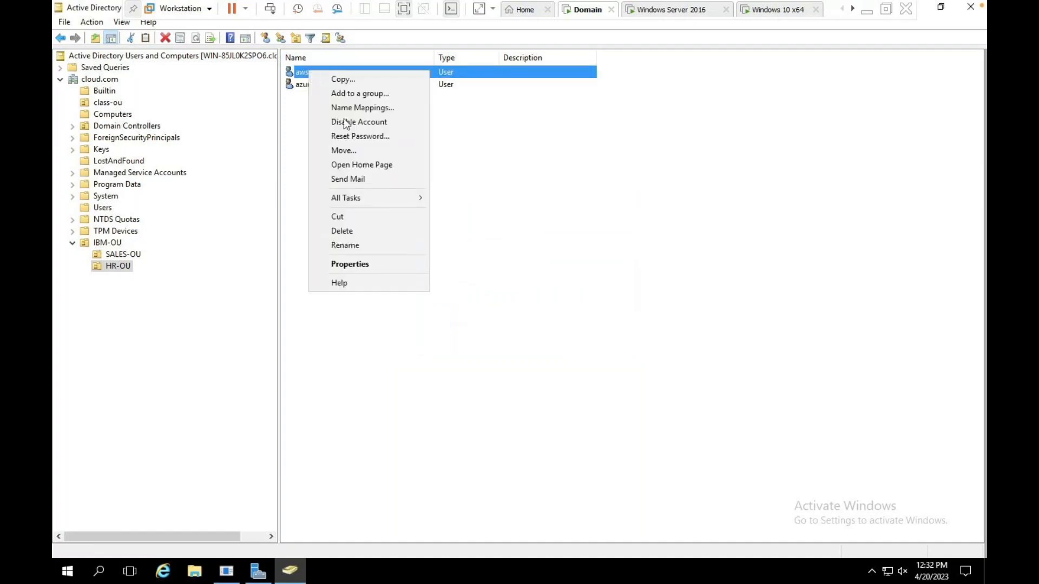
{"action": "left_click", "coordinate": [350, 136]}
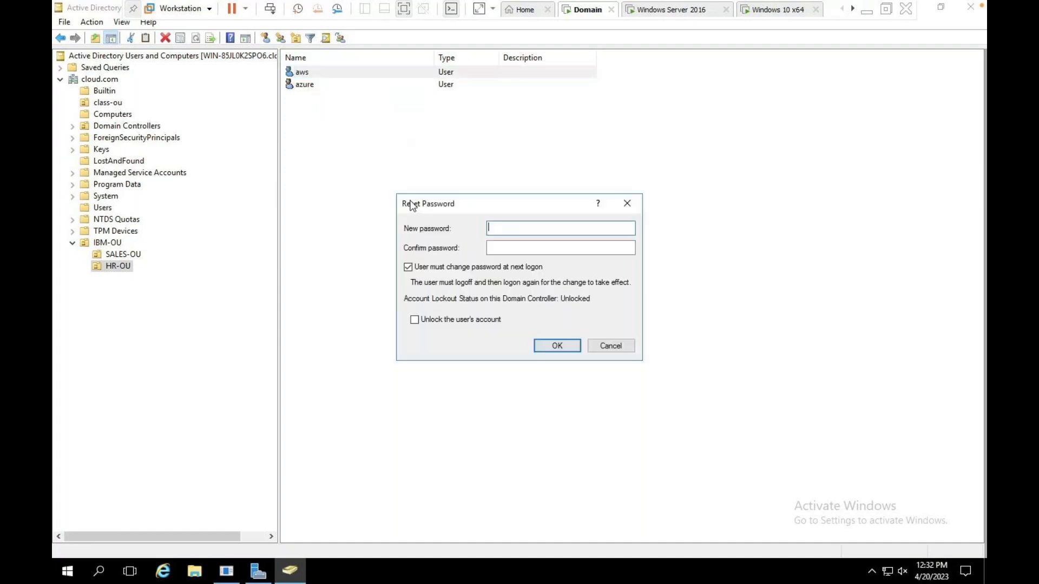
{"action": "left_click", "coordinate": [447, 272]}
{"action": "left_click", "coordinate": [494, 228]}
{"action": "type", "text": "Password1"}
{"action": "key", "text": "Tab"}
{"action": "type", "text": "Password1"}
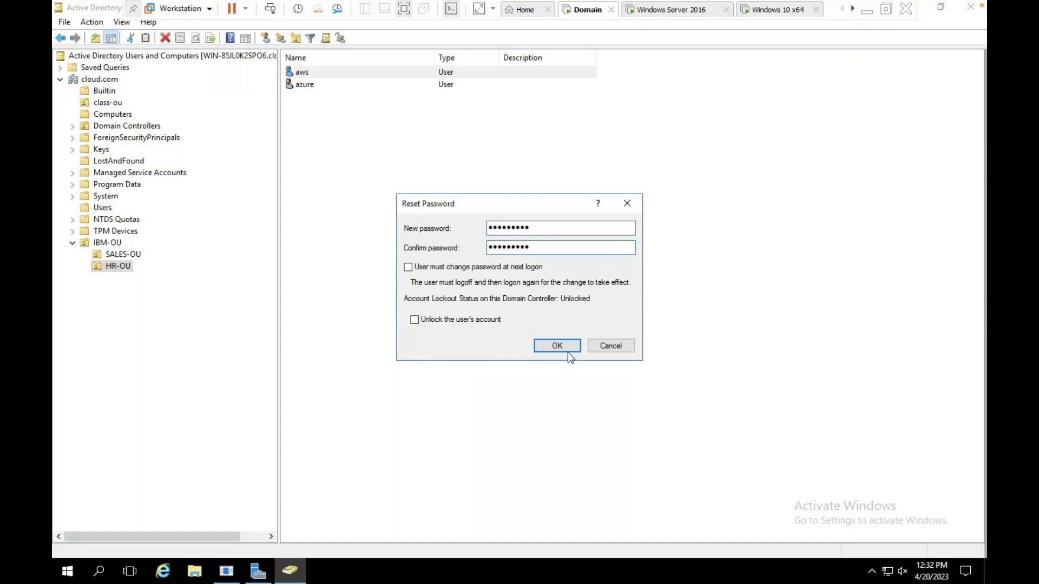
{"action": "left_click", "coordinate": [565, 345]}
{"action": "left_click", "coordinate": [585, 332]}
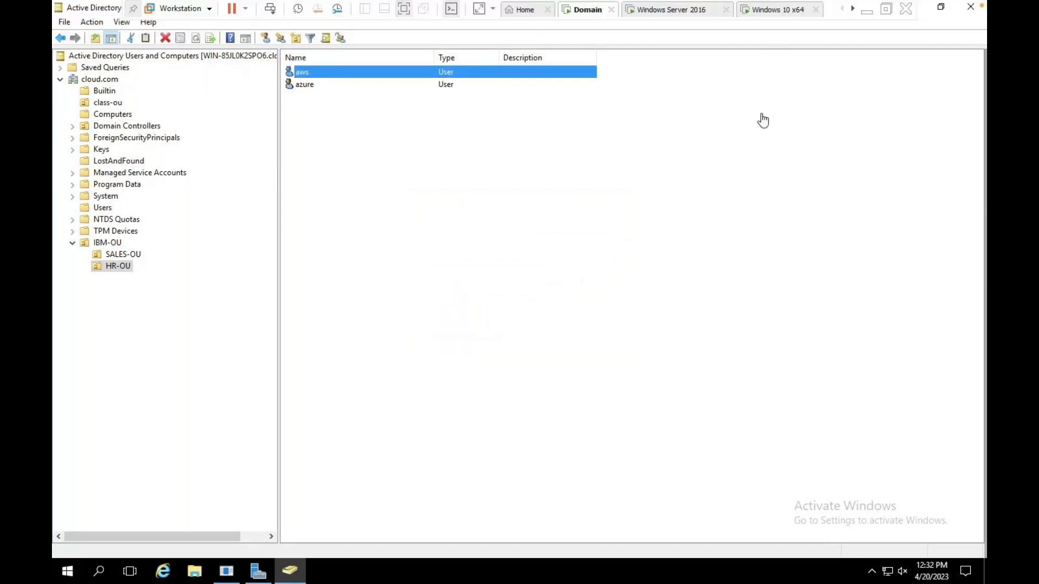
Switch to the Windows 10 x64 VM, send Ctrl+Alt+Del, then cancel the security screen.
{"action": "left_click", "coordinate": [768, 11]}
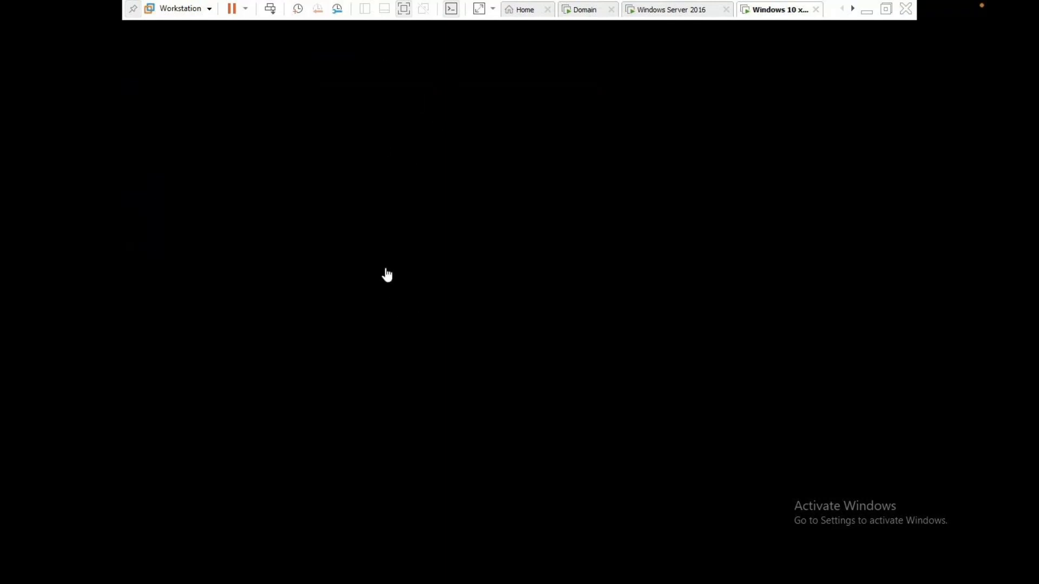
{"action": "left_click", "coordinate": [270, 9]}
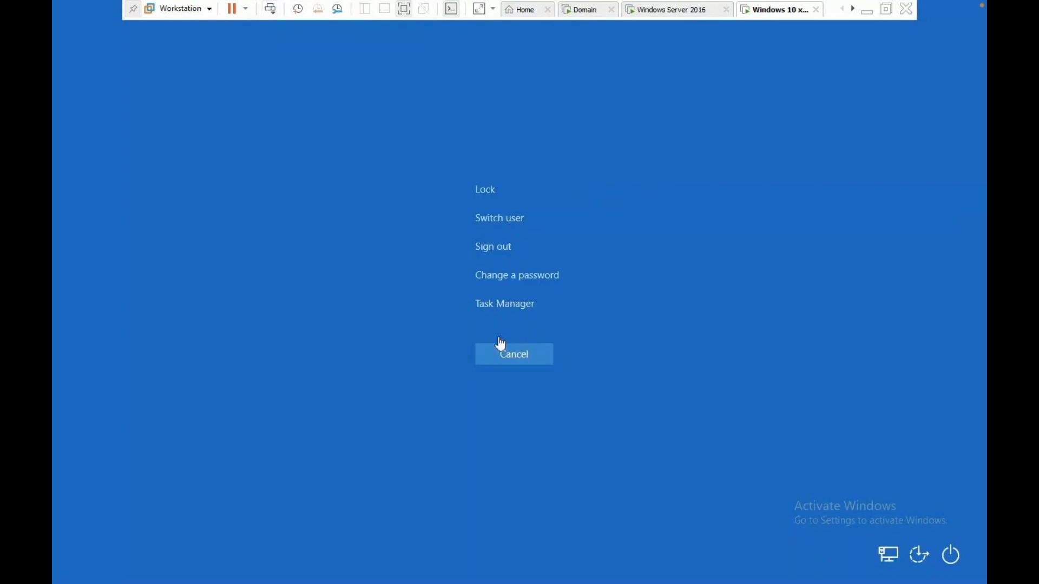
{"action": "left_click", "coordinate": [520, 364]}
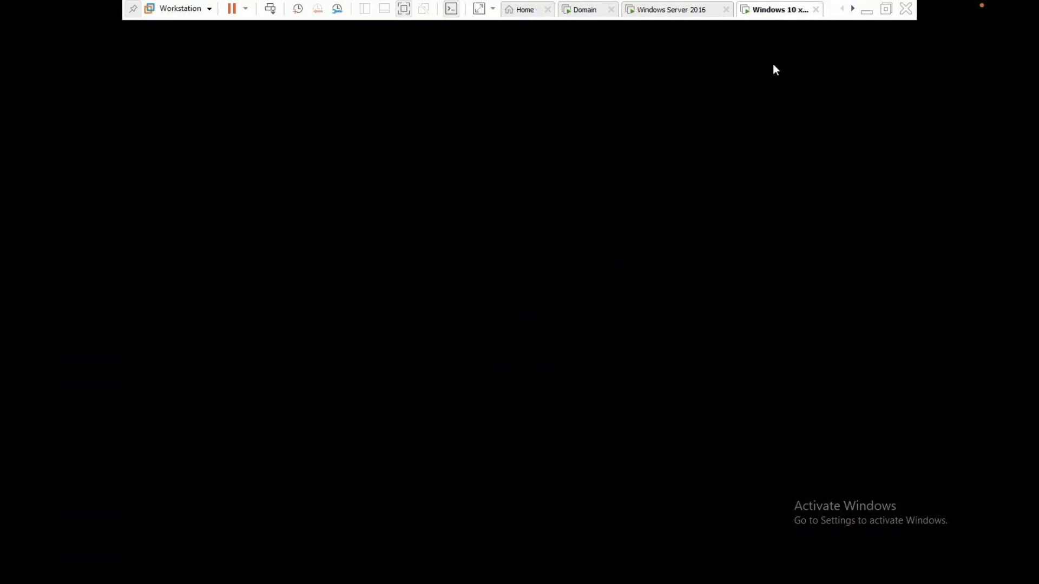
Reset the Windows 10 x64 virtual machine through Power > Reset and confirm.
{"action": "mouse_move", "coordinate": [769, 3]}
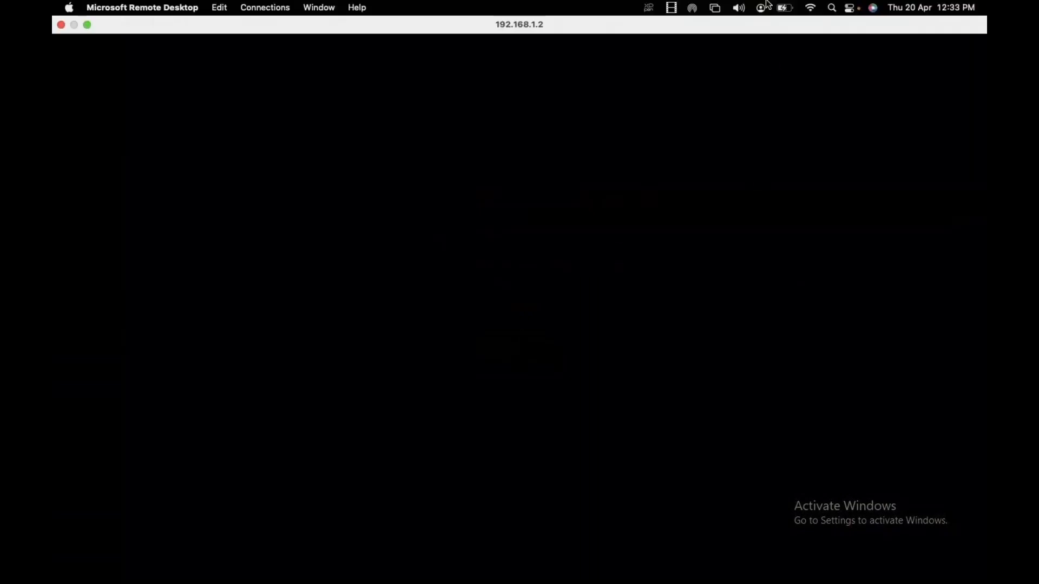
{"action": "right_click", "coordinate": [779, 16]}
{"action": "mouse_move", "coordinate": [819, 45]}
{"action": "left_click", "coordinate": [681, 147]}
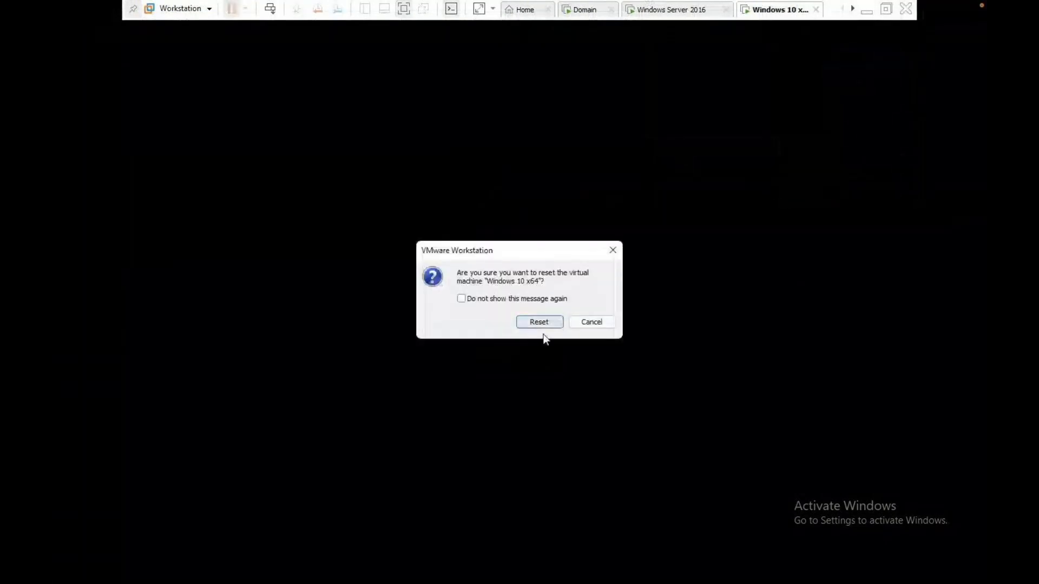
{"action": "left_click", "coordinate": [536, 335]}
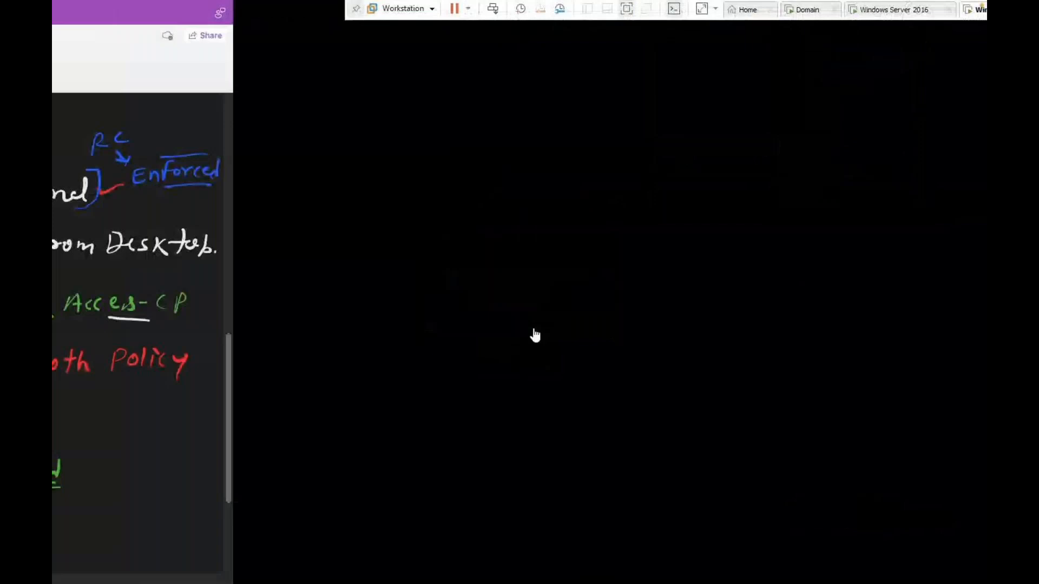
Check a participant in the meeting window, glance at the OneNote notes, then return to the VM.
{"action": "key", "text": "ctrl+Left"}
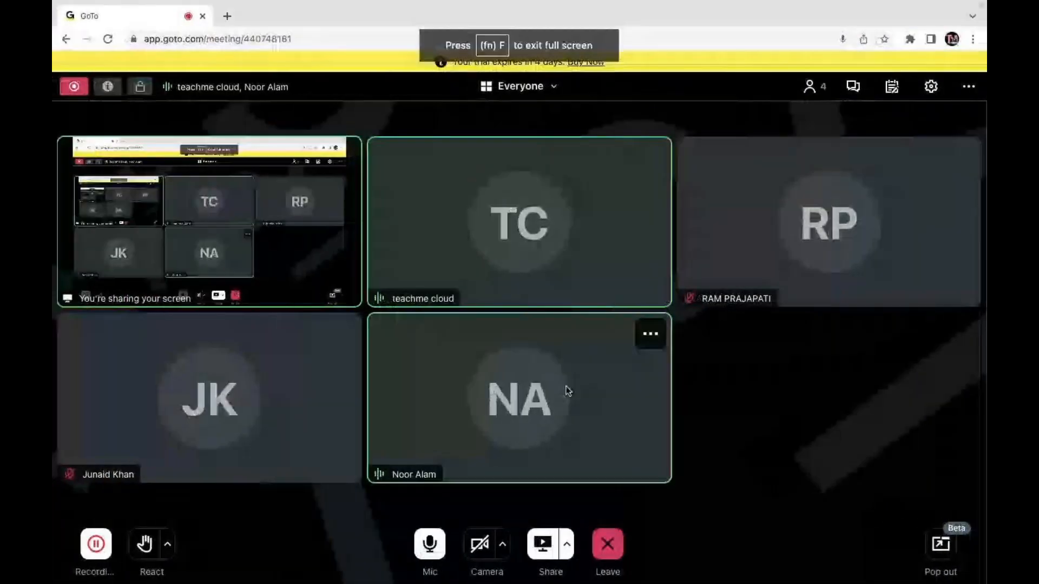
{"action": "left_click", "coordinate": [650, 334]}
{"action": "left_click", "coordinate": [610, 381]}
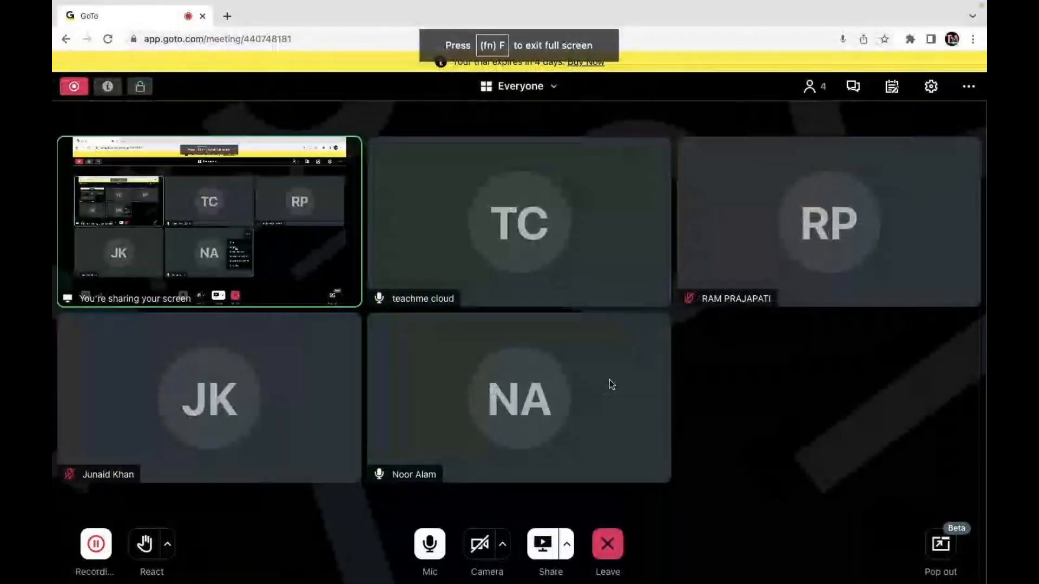
{"action": "key", "text": "ctrl+Right"}
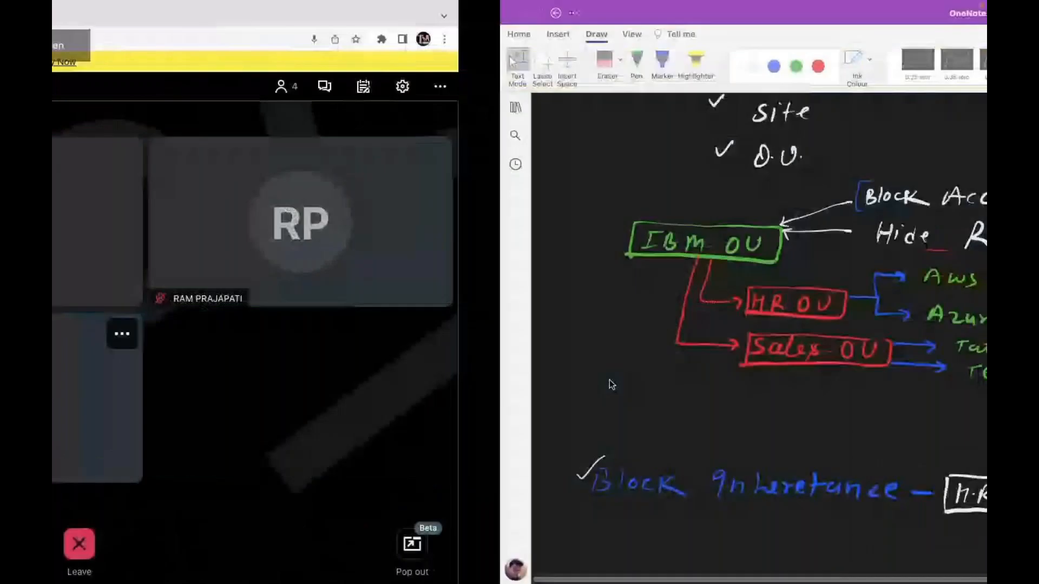
{"action": "key", "text": "ctrl+Right"}
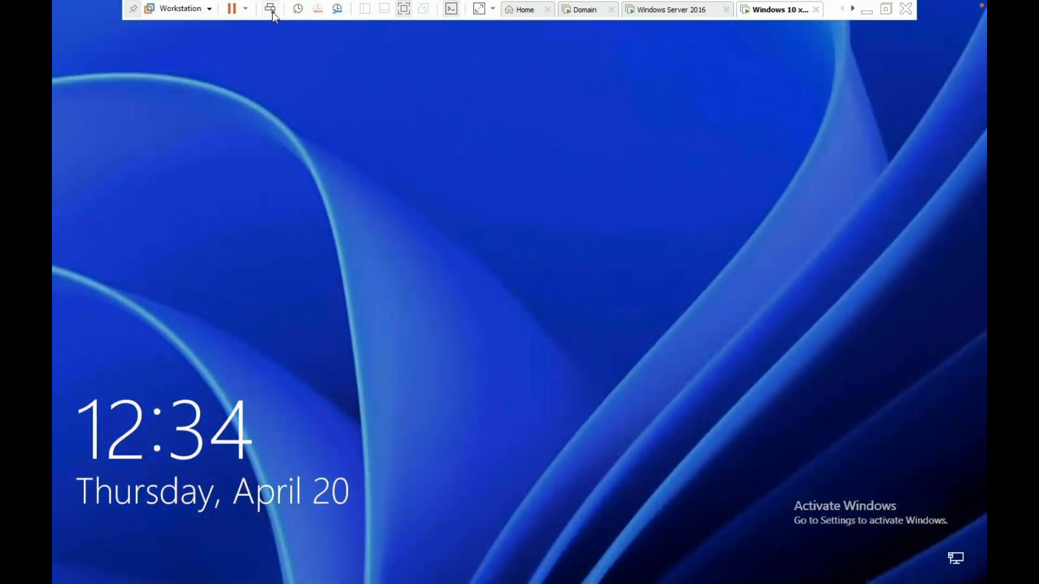
Sign in to the client as Other user 'aws' with its password.
{"action": "left_click", "coordinate": [503, 255]}
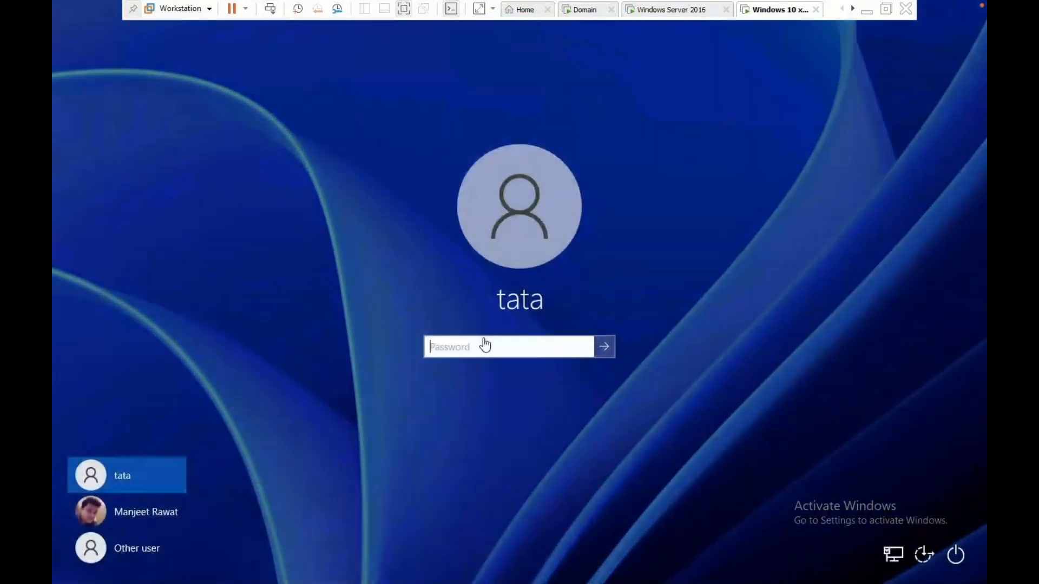
{"action": "left_click", "coordinate": [144, 546]}
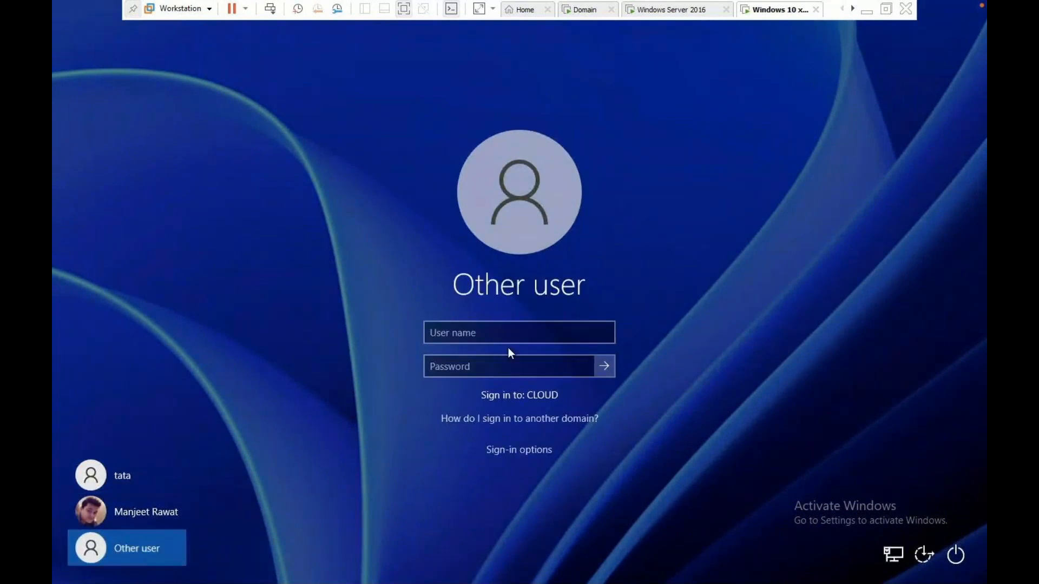
{"action": "left_click", "coordinate": [499, 328]}
{"action": "type", "text": "aws"}
{"action": "key", "text": "Tab"}
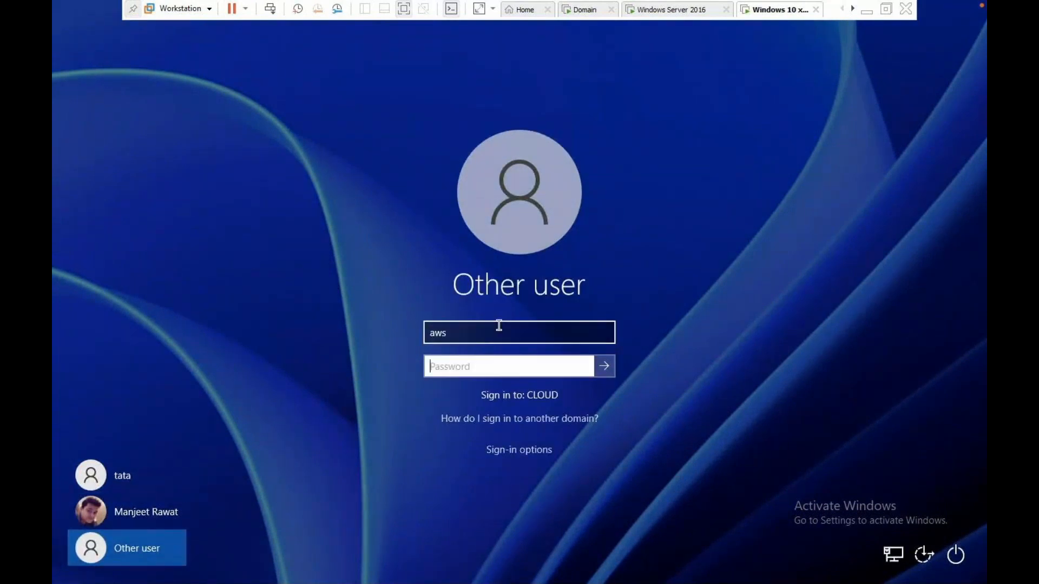
{"action": "type", "text": "**********"}
{"action": "key", "text": "Return"}
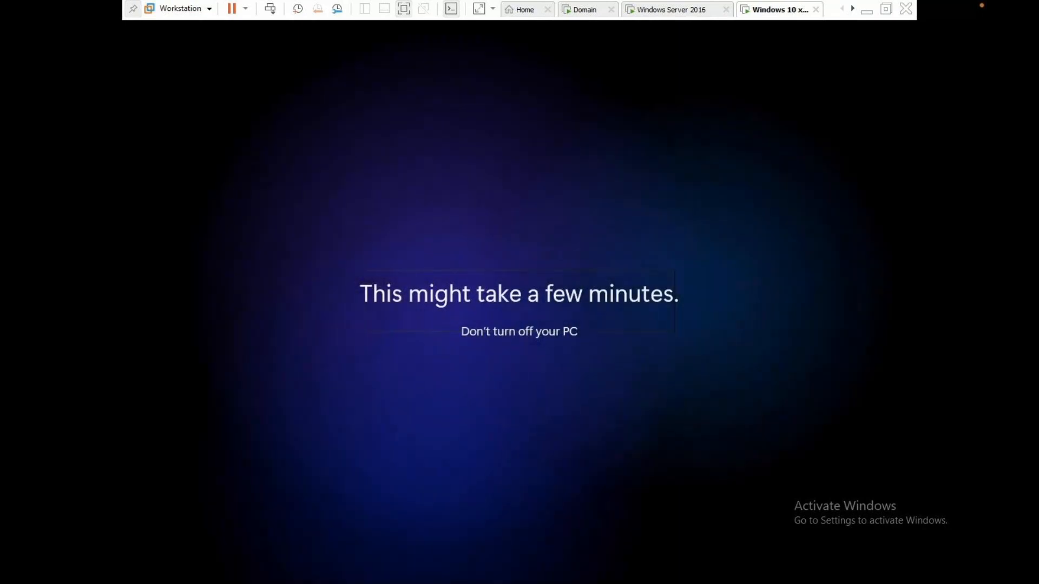
{"action": "key", "text": "ctrl+Left"}
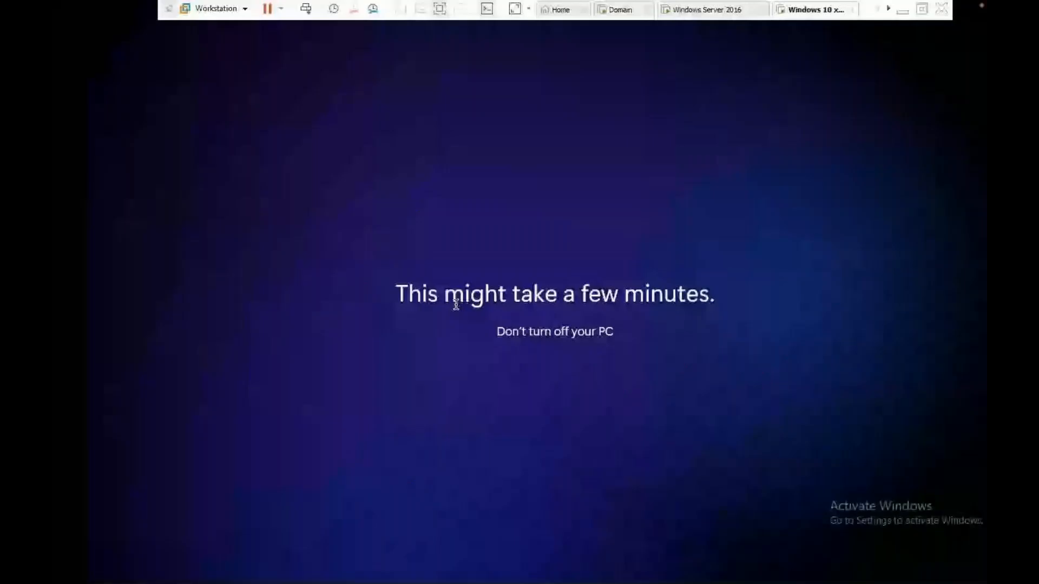
Return from the OneNote notes to the client's desktop and close the Start menu.
{"action": "key", "text": "ctrl+Left"}
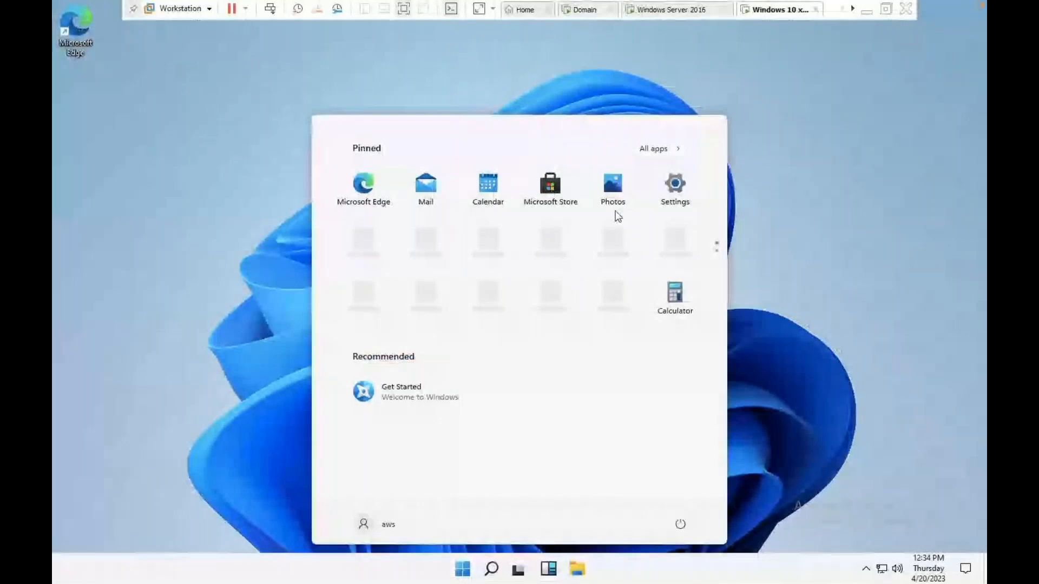
{"action": "left_click", "coordinate": [802, 170]}
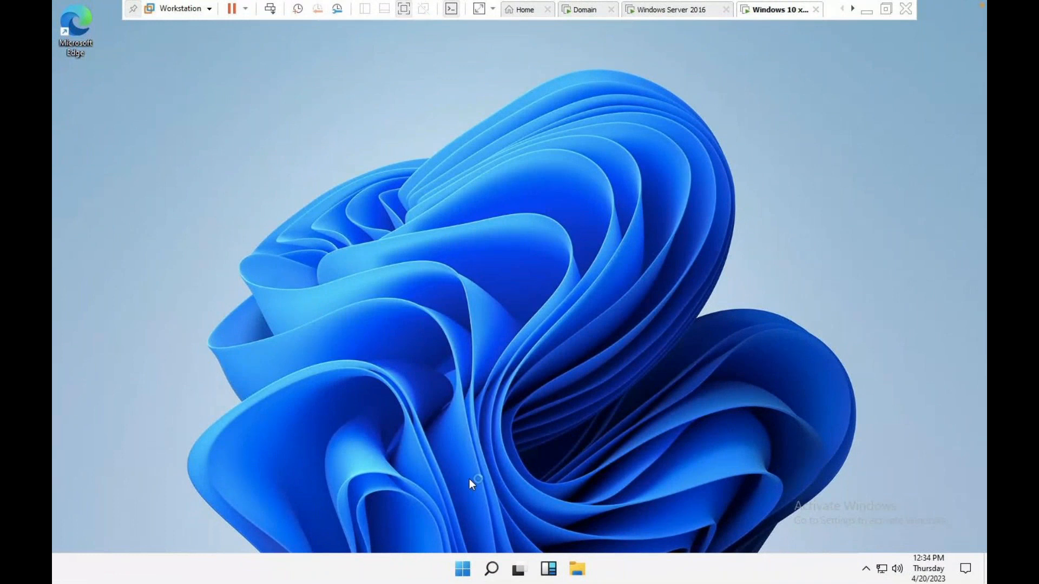
Run 'control' from the Run box and dismiss the resulting Restrictions error.
{"action": "key", "text": "super+r"}
{"action": "type", "text": "x"}
{"action": "key", "text": "BackSpace"}
{"action": "type", "text": "co"}
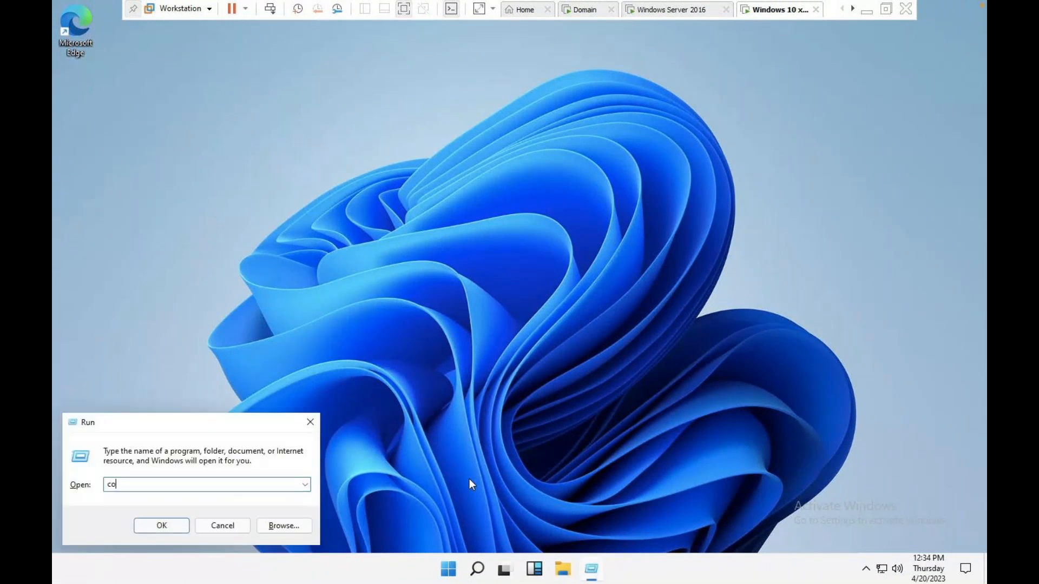
{"action": "type", "text": "ntrol"}
{"action": "key", "text": "Return"}
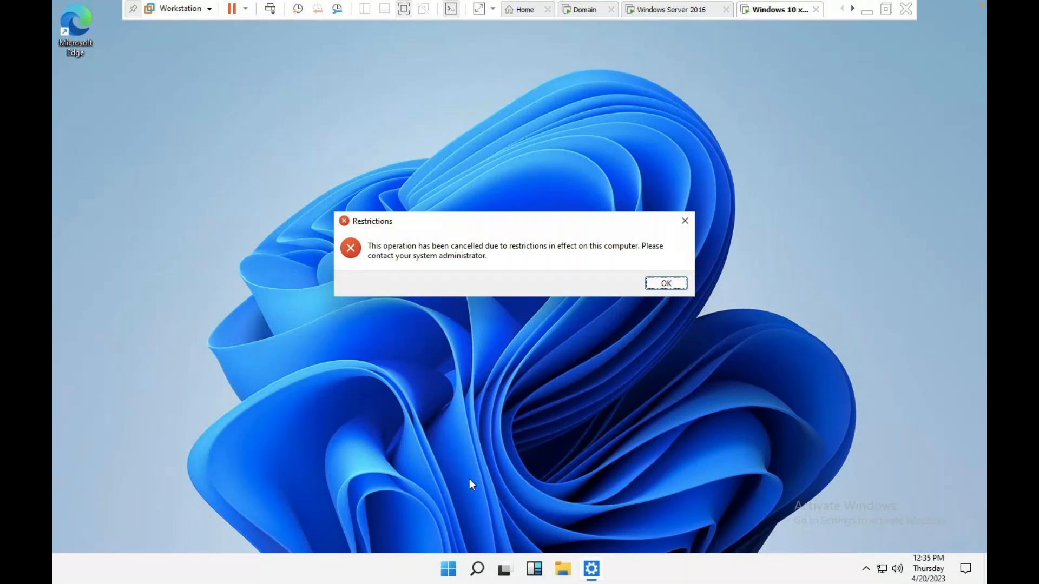
{"action": "left_click", "coordinate": [666, 284]}
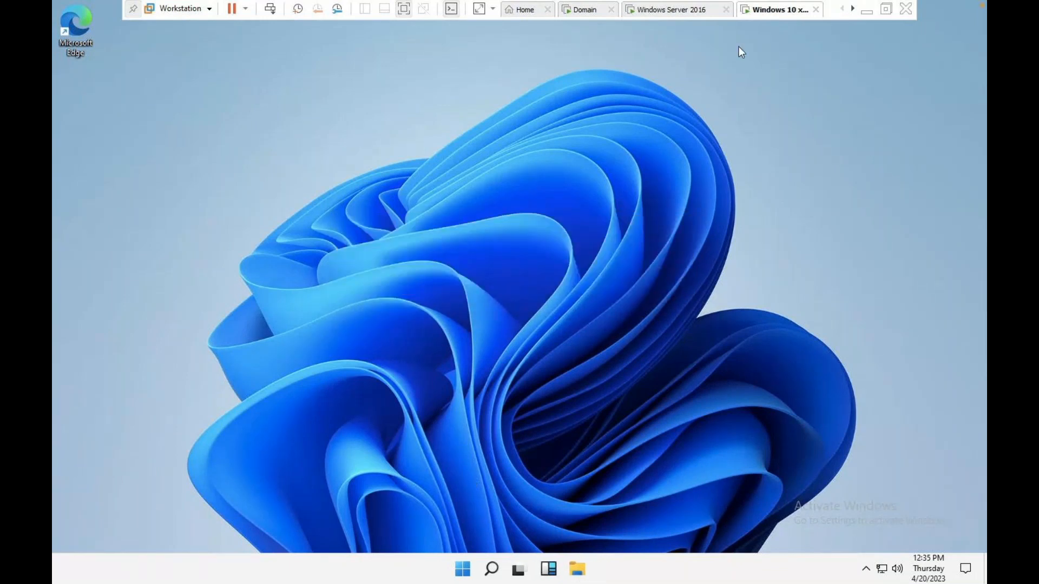
{"action": "key", "text": "ctrl+Left"}
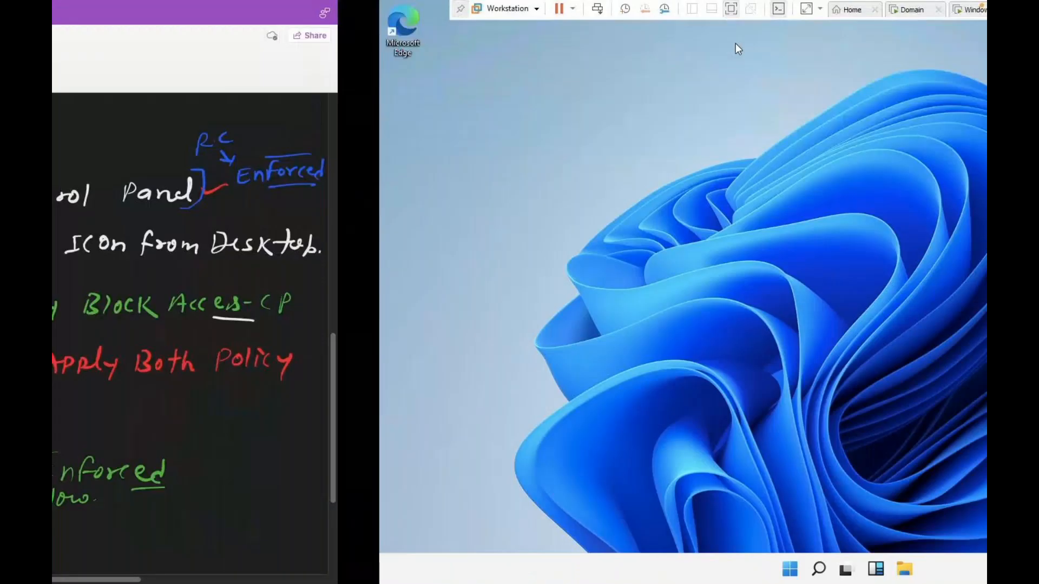
Sign the current user out of the Windows 10 client from the Start button menu.
{"action": "key", "text": "ctrl+Right"}
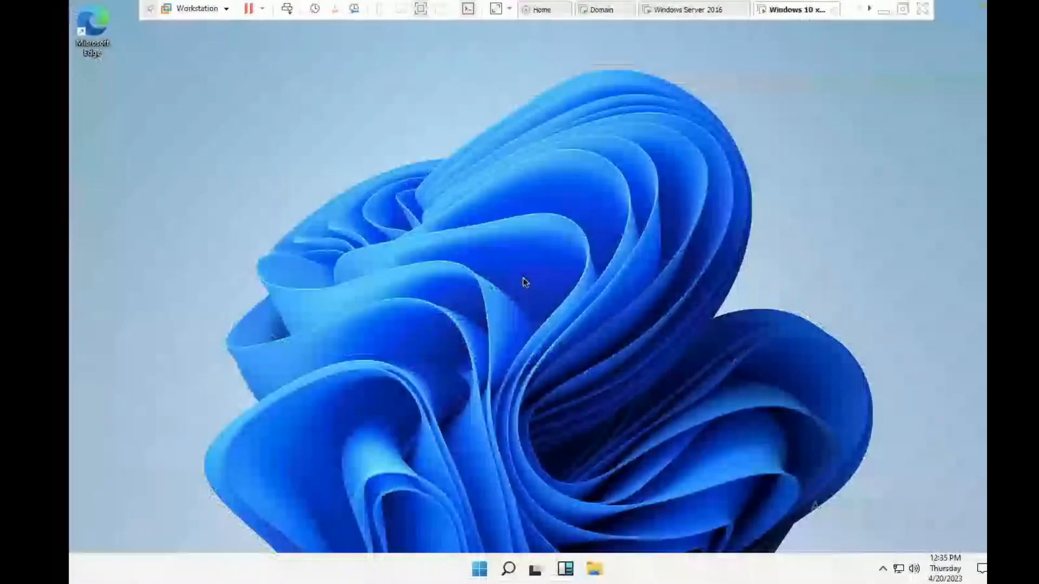
{"action": "right_click", "coordinate": [778, 12]}
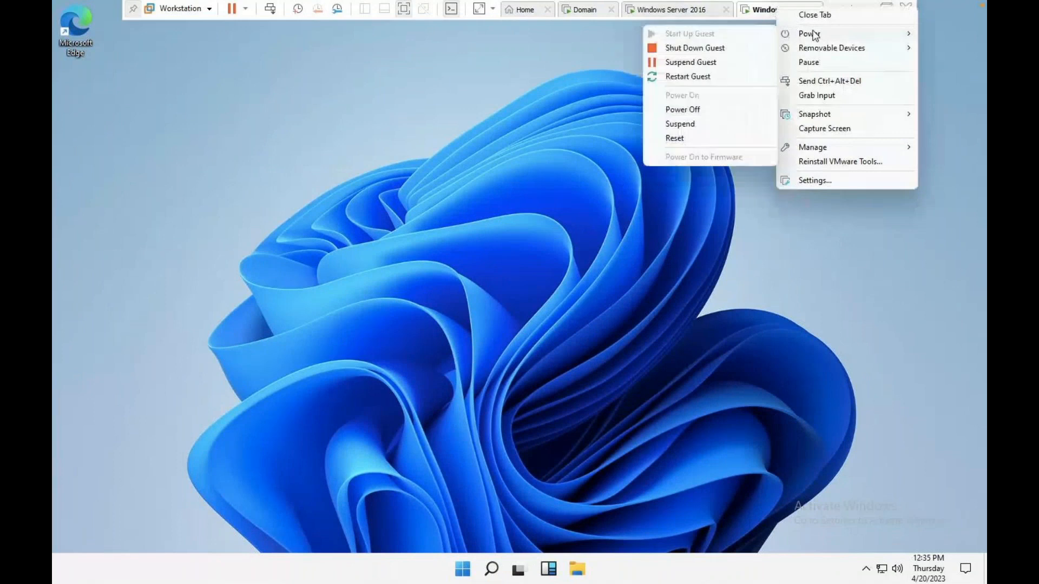
{"action": "left_click", "coordinate": [636, 223]}
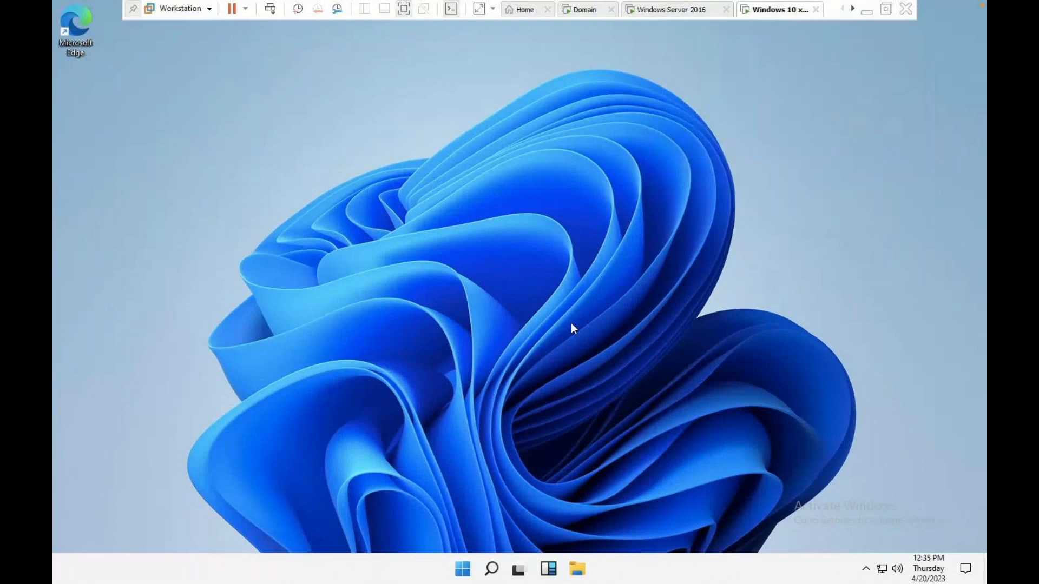
{"action": "right_click", "coordinate": [468, 572]}
{"action": "mouse_move", "coordinate": [476, 518]}
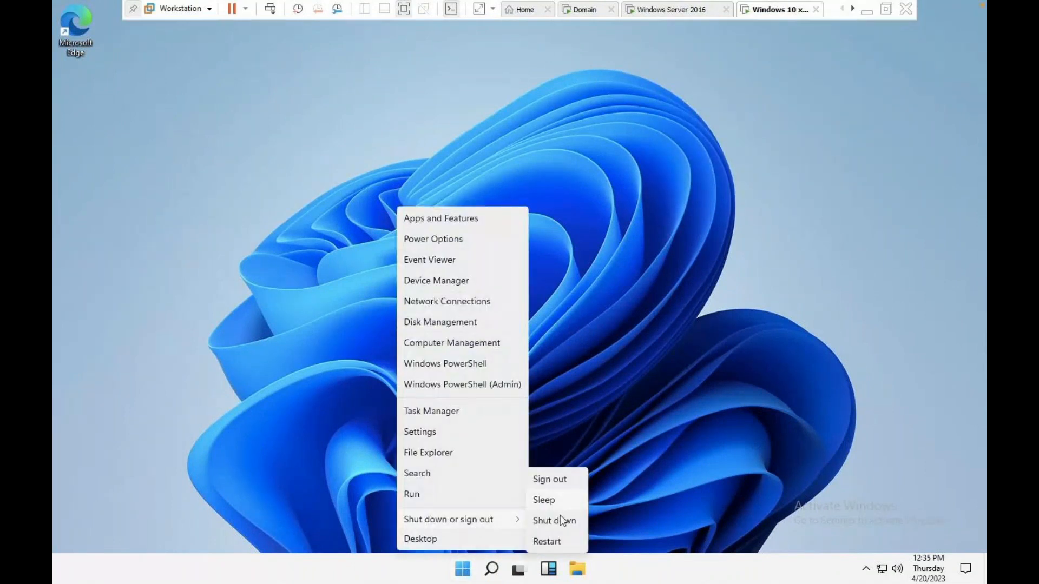
{"action": "left_click", "coordinate": [557, 480]}
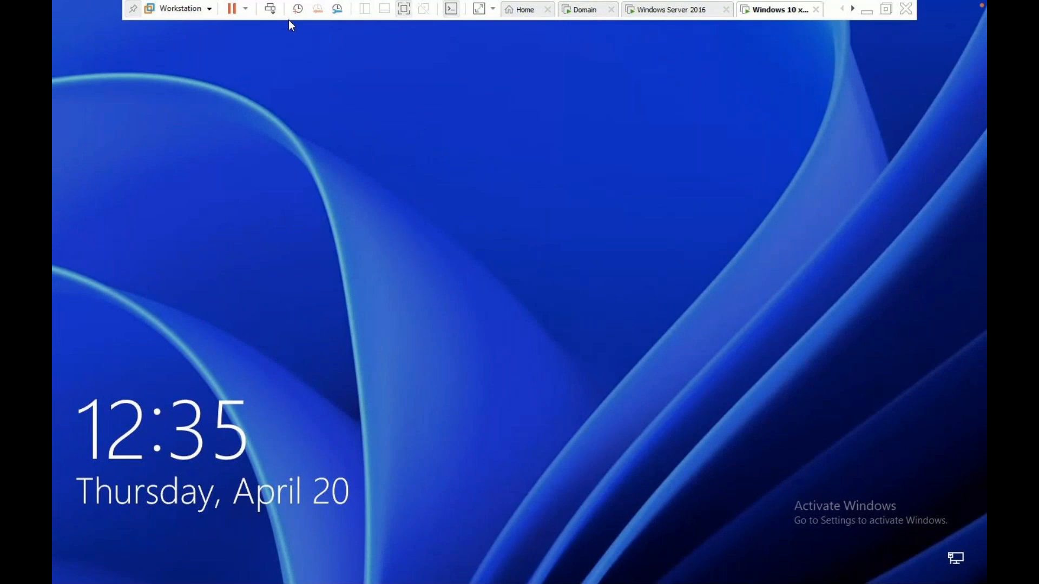
Sign in as Other user 'telnet' with its password.
{"action": "left_click", "coordinate": [271, 8]}
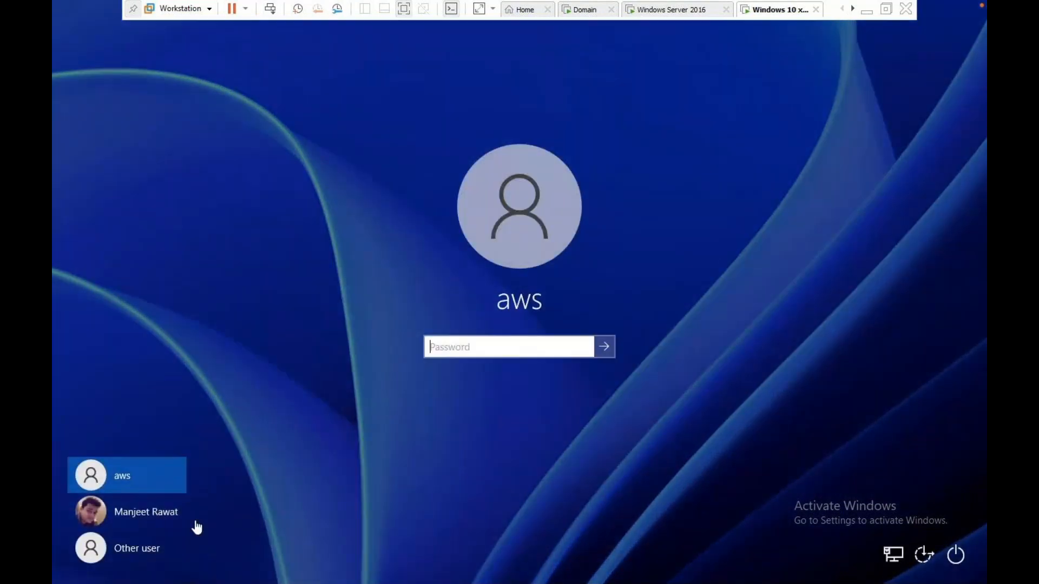
{"action": "left_click", "coordinate": [135, 548]}
{"action": "type", "text": "telnet"}
{"action": "key", "text": "Tab"}
{"action": "type", "text": "******"}
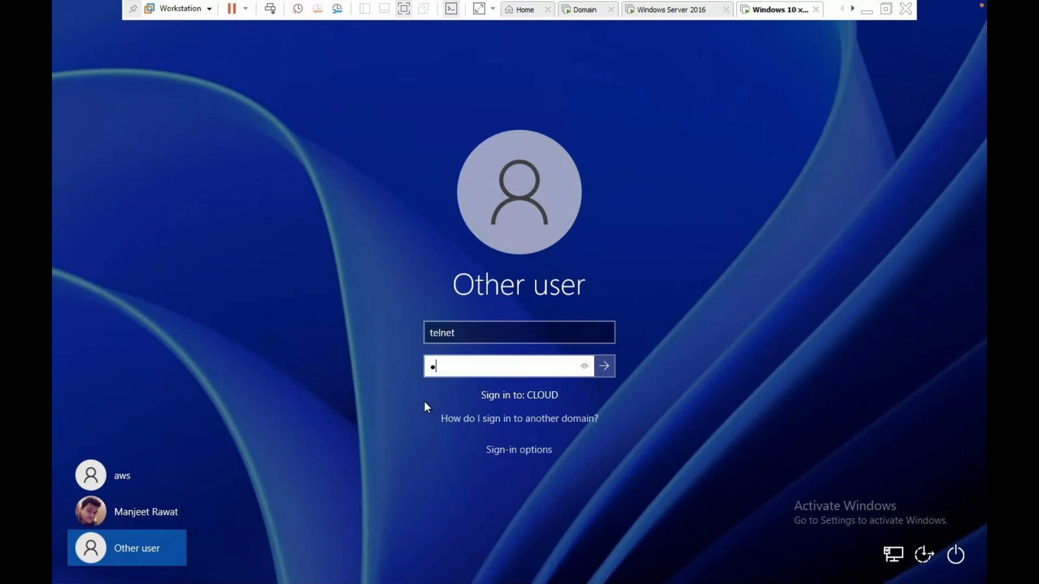
{"action": "type", "text": "***"}
{"action": "key", "text": "Return"}
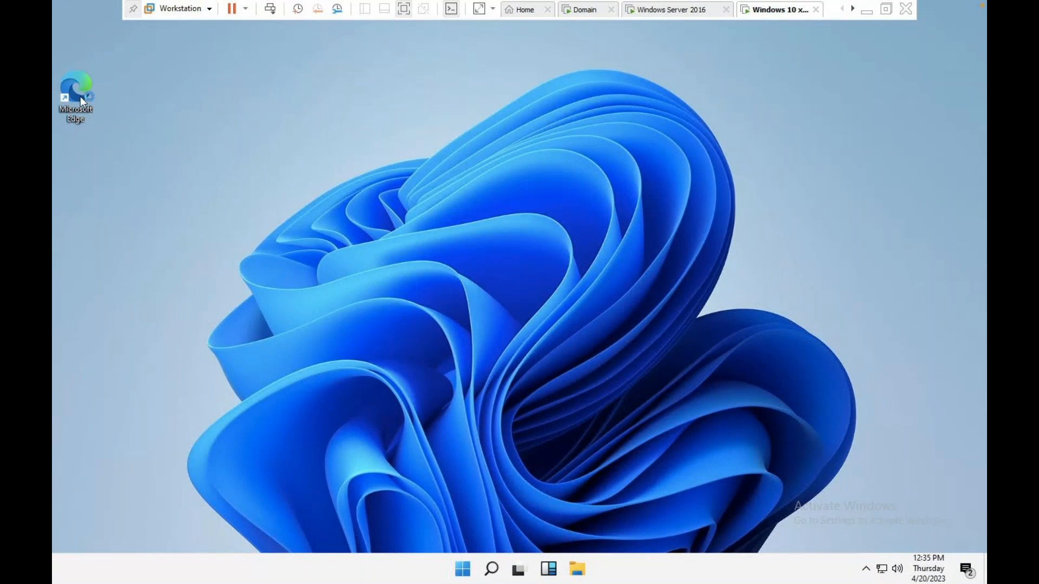
Run 'control' as the telnet user and dismiss the Restrictions error.
{"action": "key", "text": "super+r"}
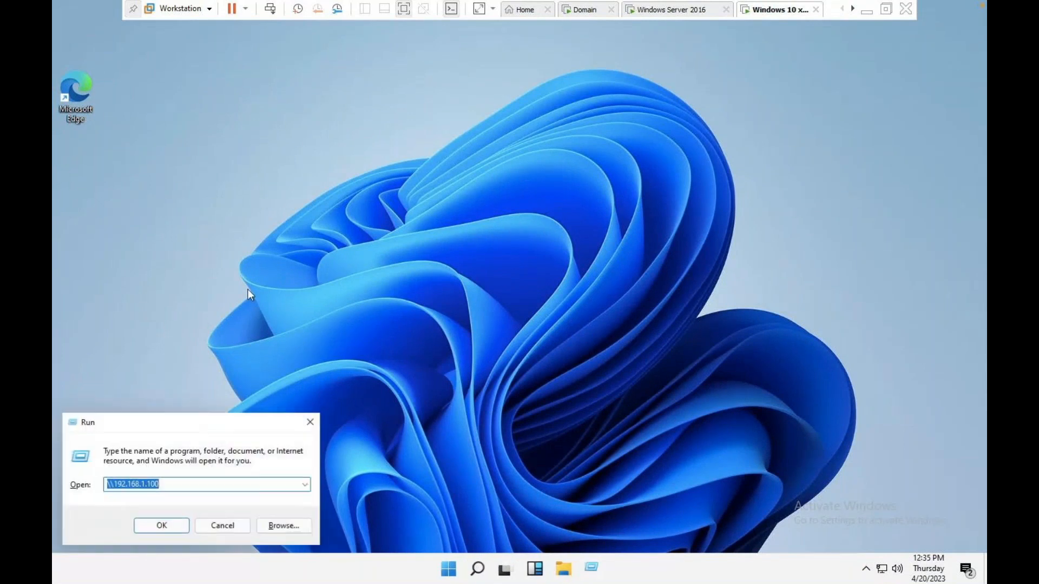
{"action": "type", "text": "control"}
{"action": "key", "text": "Return"}
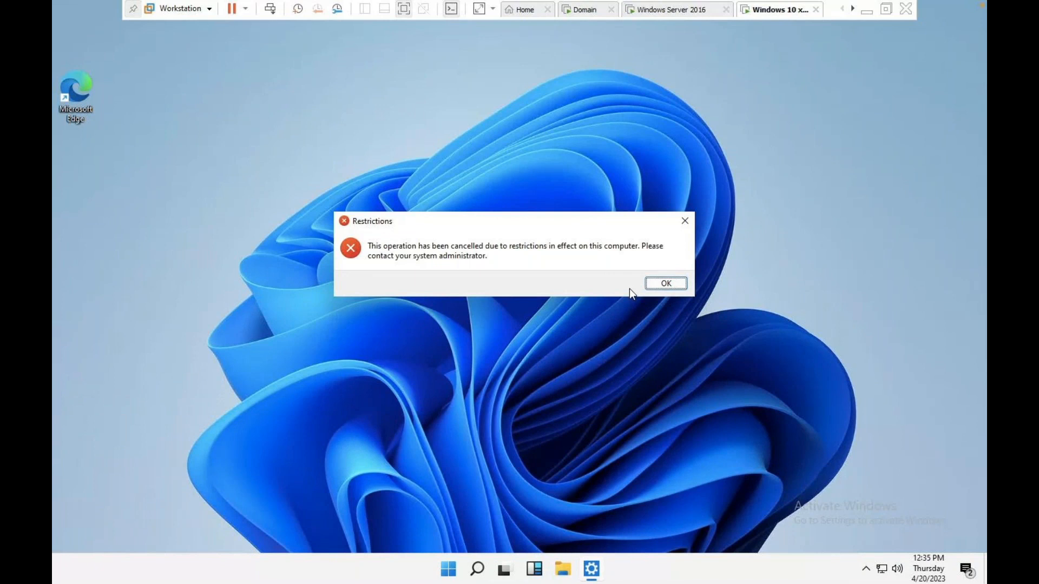
{"action": "left_click", "coordinate": [672, 285]}
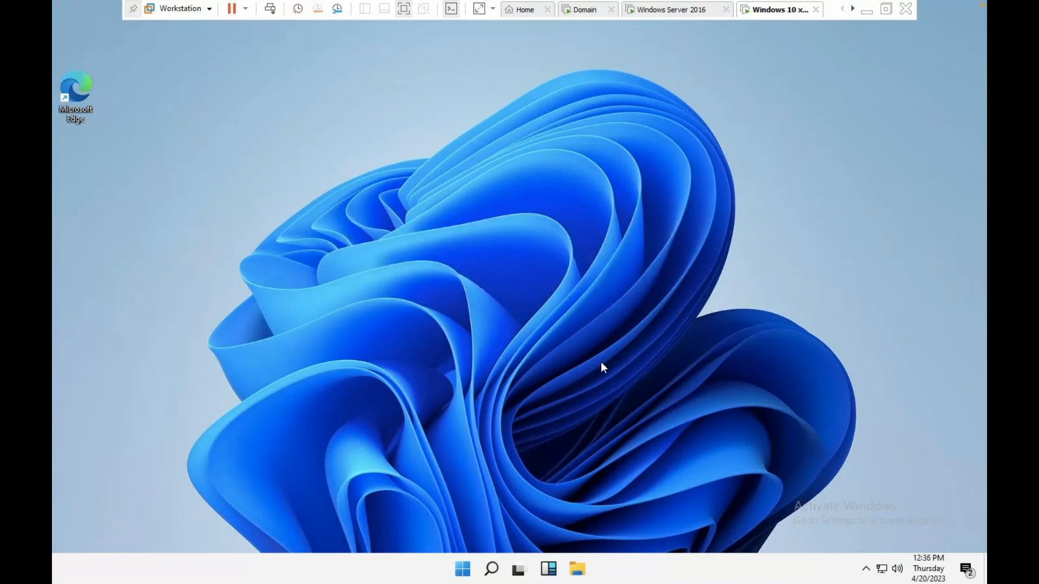
{"action": "left_click", "coordinate": [583, 11]}
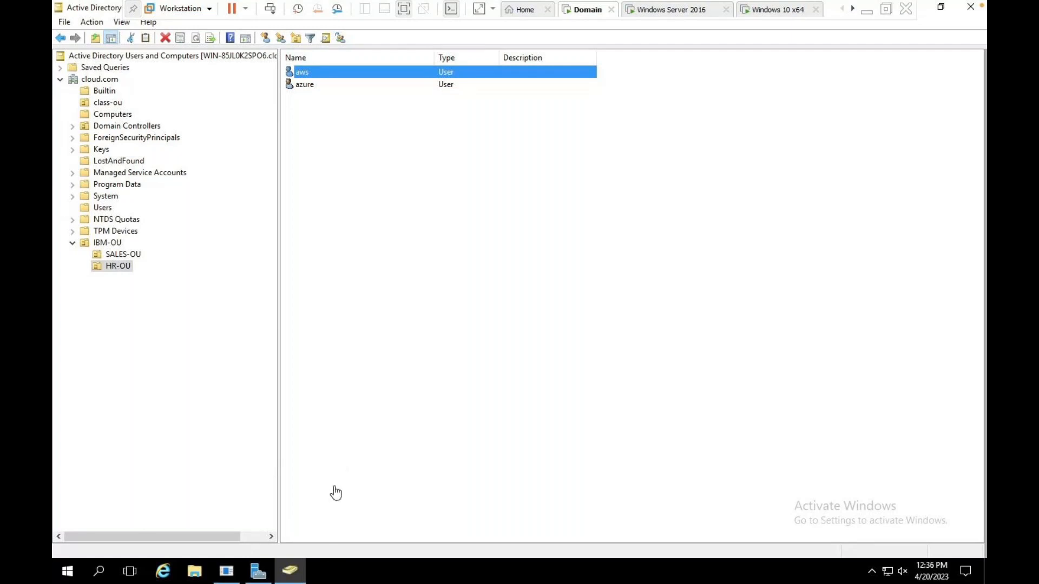
Close the Shutdown Event Tracker dialog and launch gpmc.msc from the Run box.
{"action": "mouse_move", "coordinate": [226, 574]}
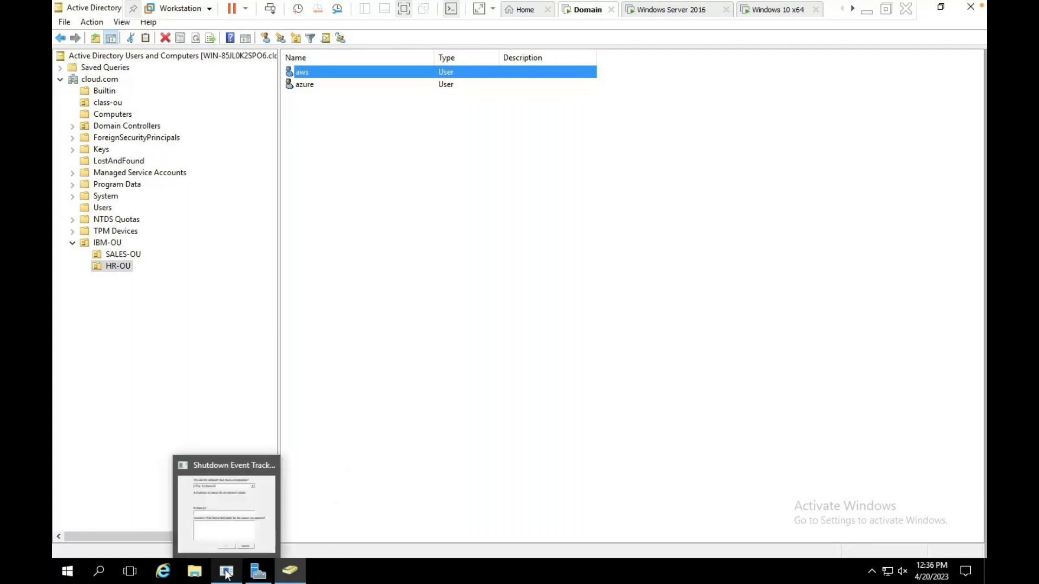
{"action": "left_click", "coordinate": [253, 503]}
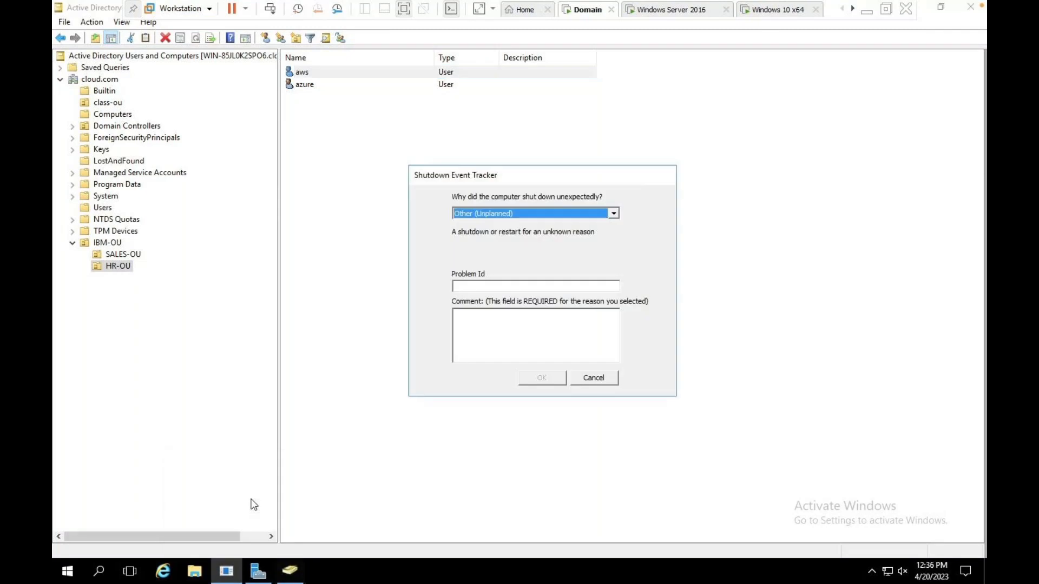
{"action": "left_click", "coordinate": [594, 378]}
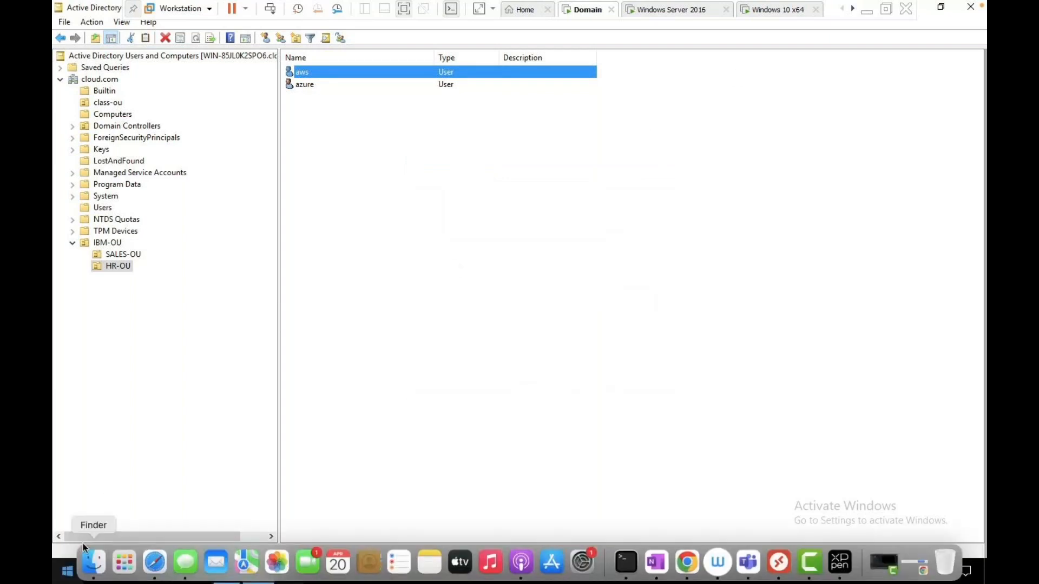
{"action": "key", "text": "super+r"}
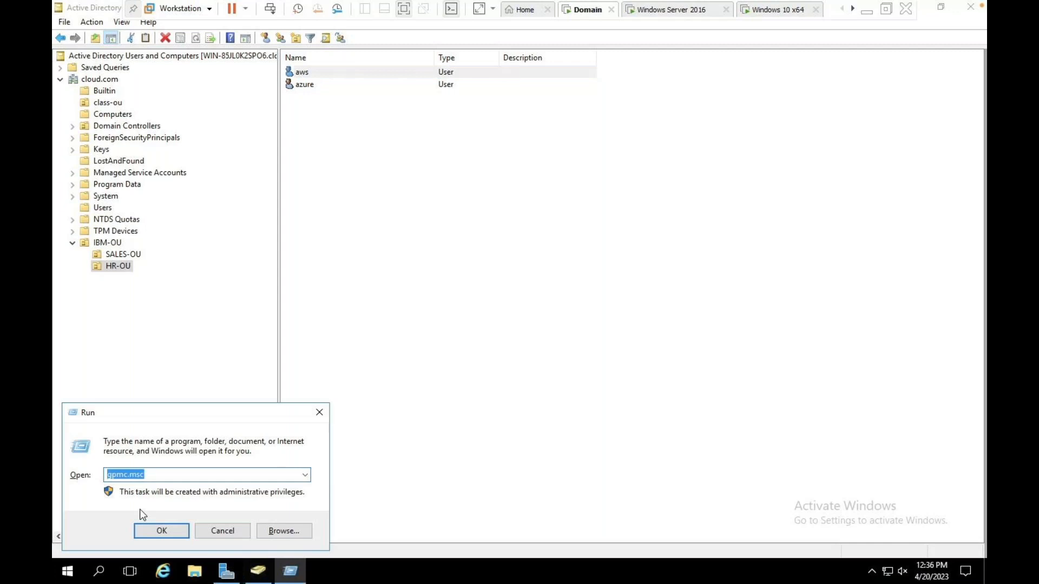
{"action": "key", "text": "Return"}
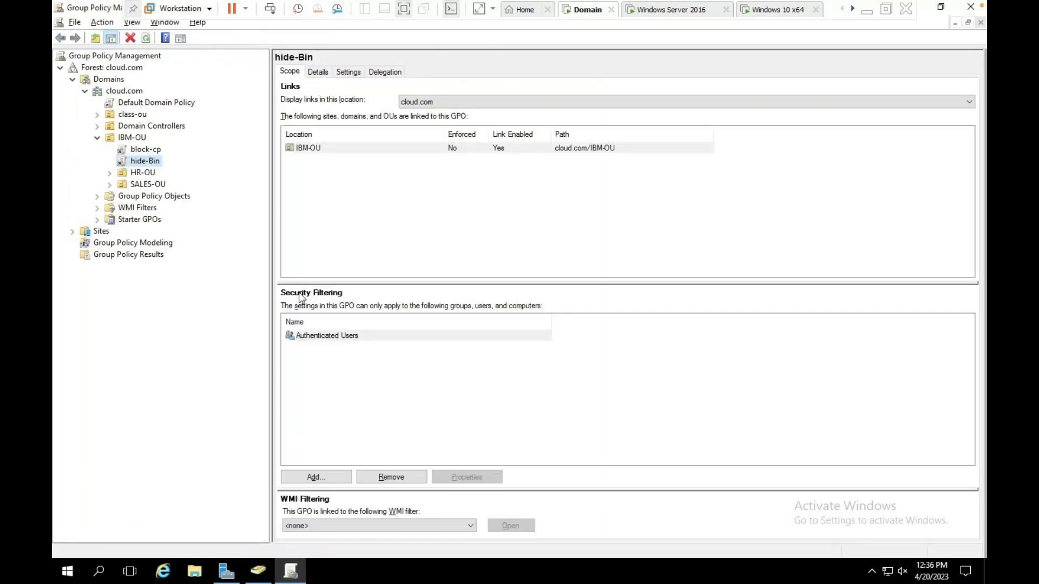
Select HR-OU and set Block Inheritance on it.
{"action": "left_click", "coordinate": [141, 178]}
{"action": "right_click", "coordinate": [139, 175]}
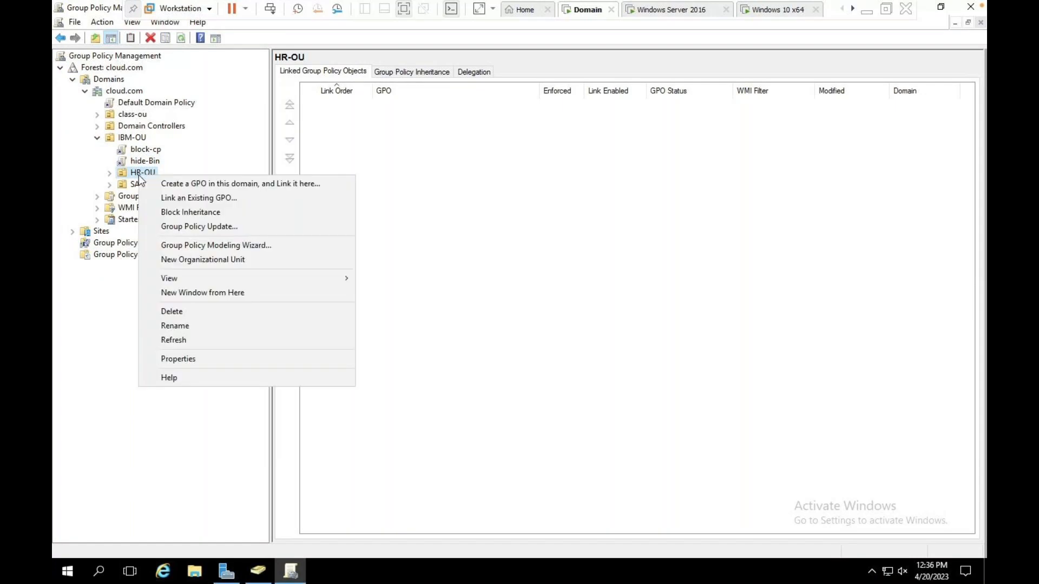
{"action": "left_click", "coordinate": [191, 213]}
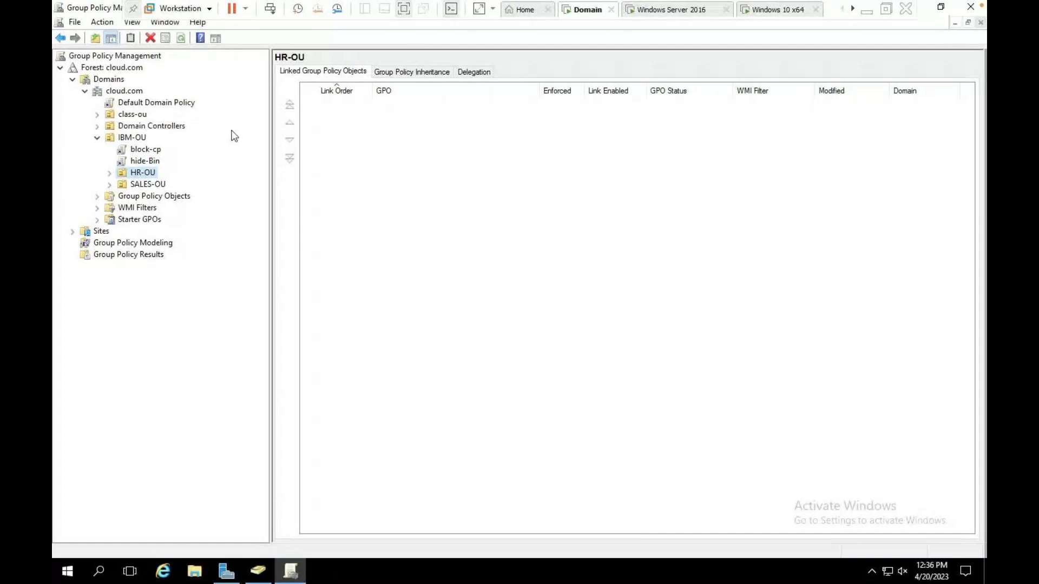
{"action": "right_click", "coordinate": [146, 172]}
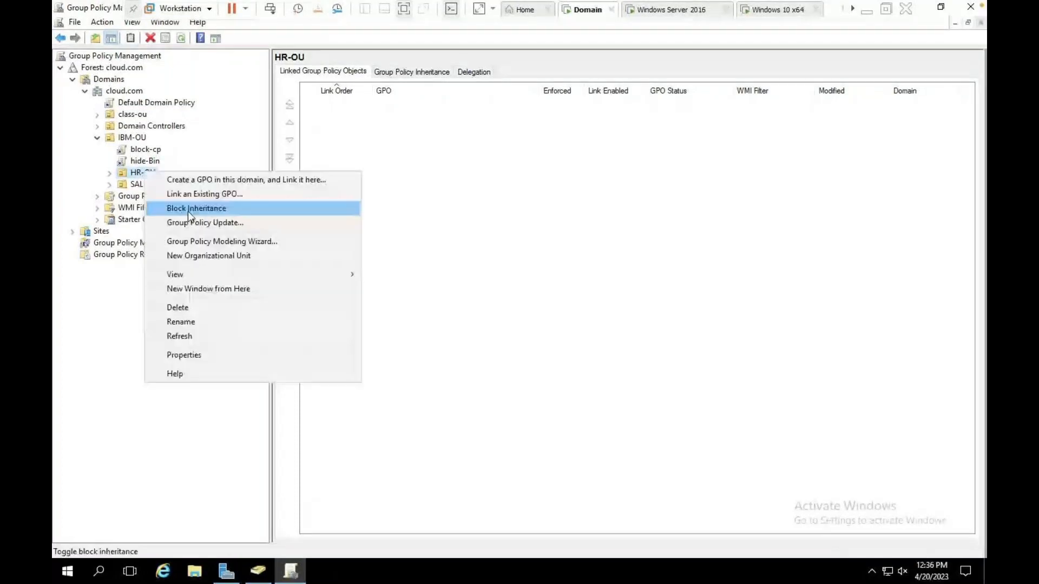
{"action": "left_click", "coordinate": [188, 211]}
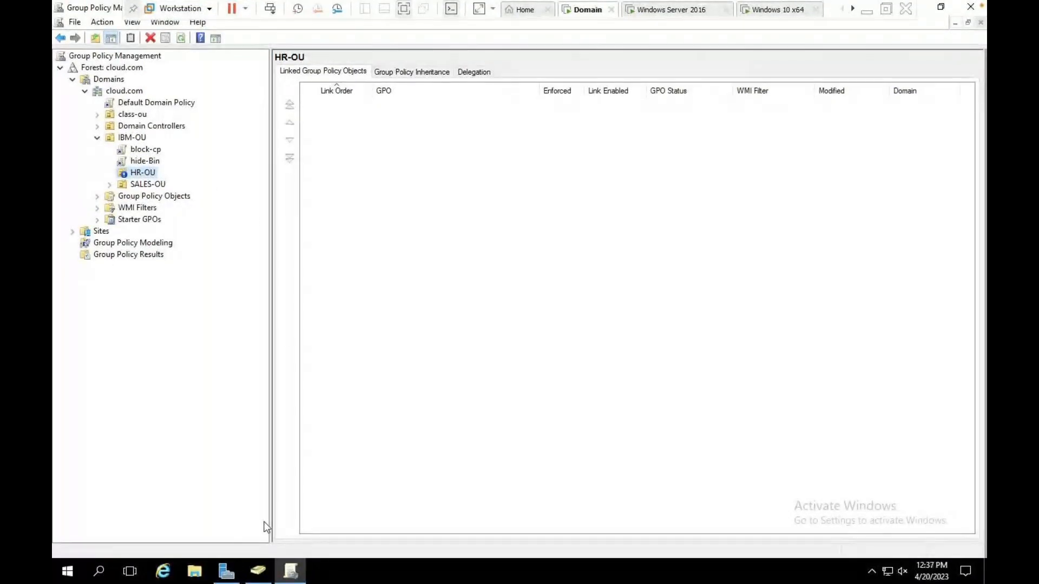
{"action": "left_click", "coordinate": [259, 571]}
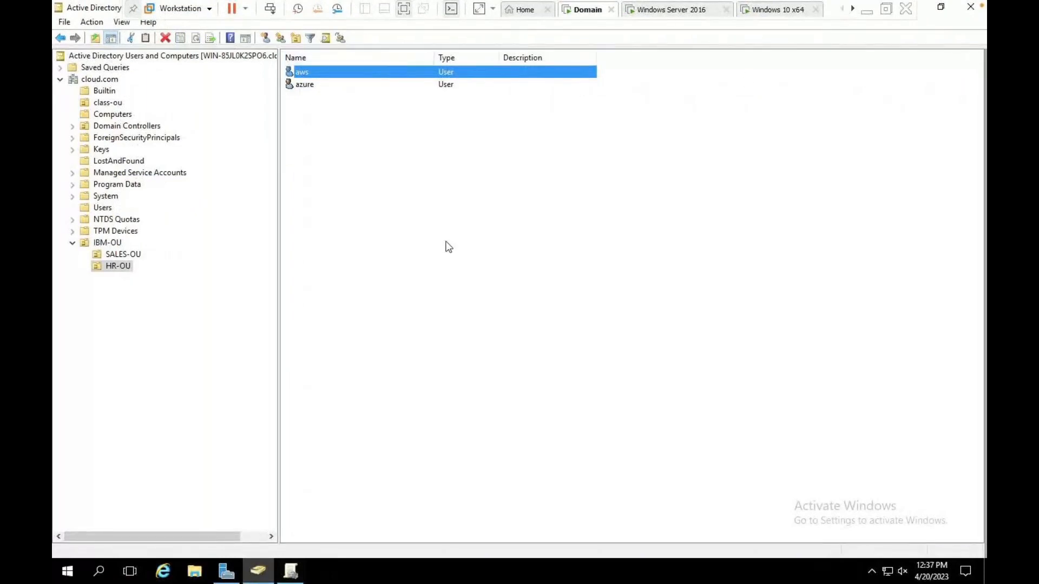
Reset the Windows 10 x64 VM via Power > Reset and confirm.
{"action": "left_click", "coordinate": [771, 11]}
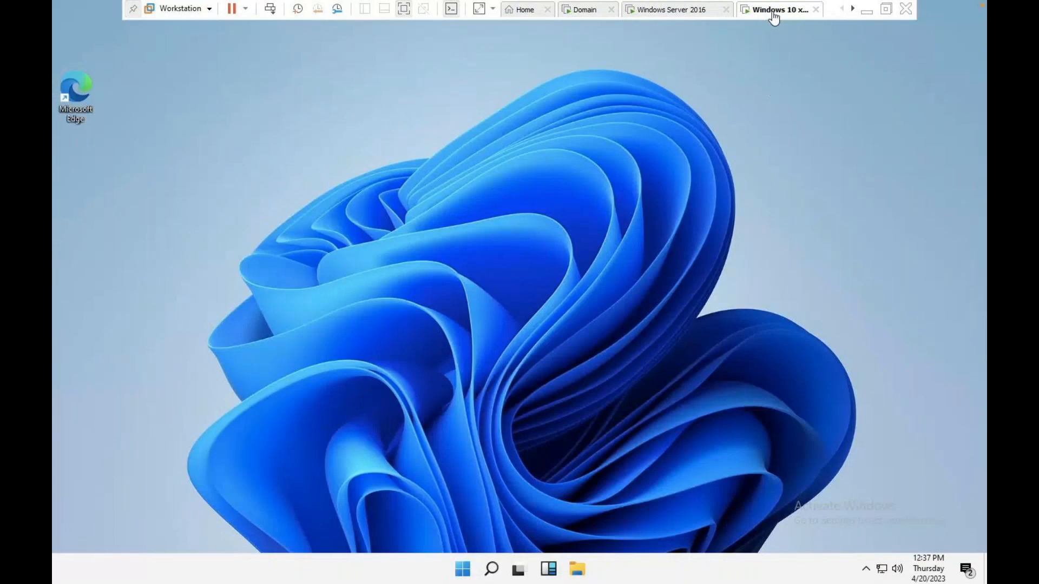
{"action": "right_click", "coordinate": [772, 12]}
{"action": "mouse_move", "coordinate": [806, 40]}
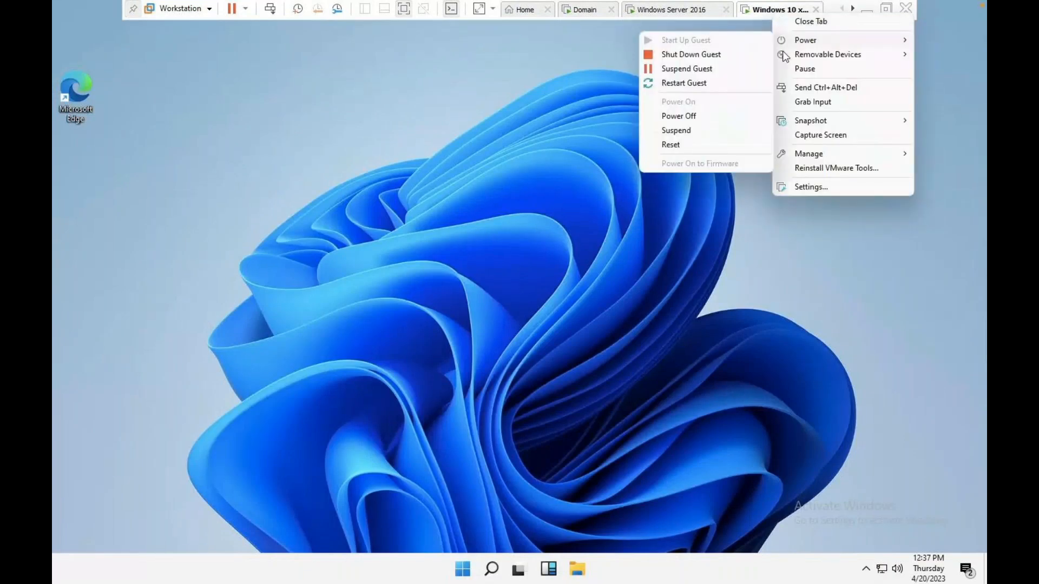
{"action": "left_click", "coordinate": [673, 144]}
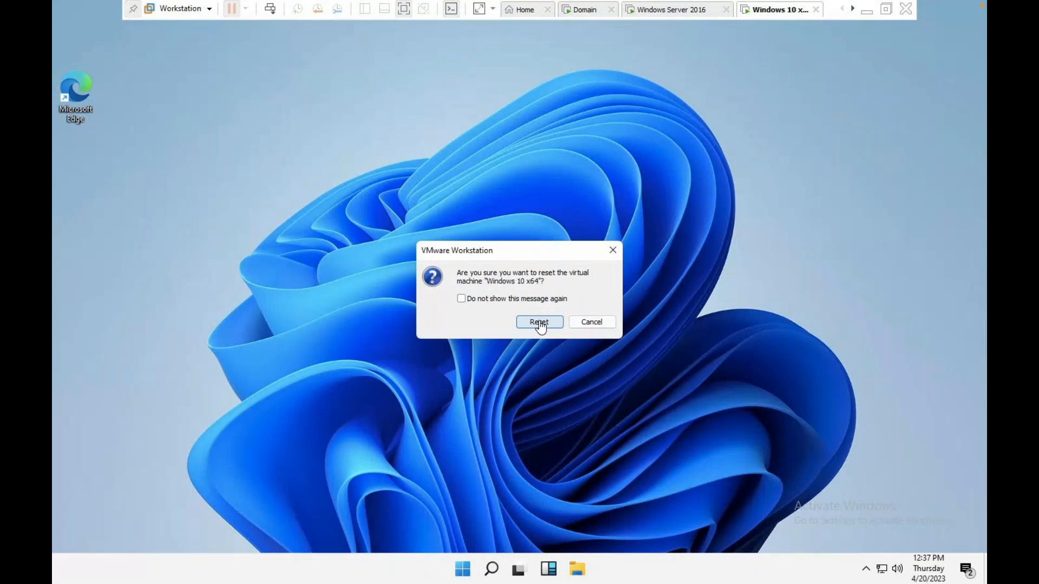
{"action": "left_click", "coordinate": [536, 323]}
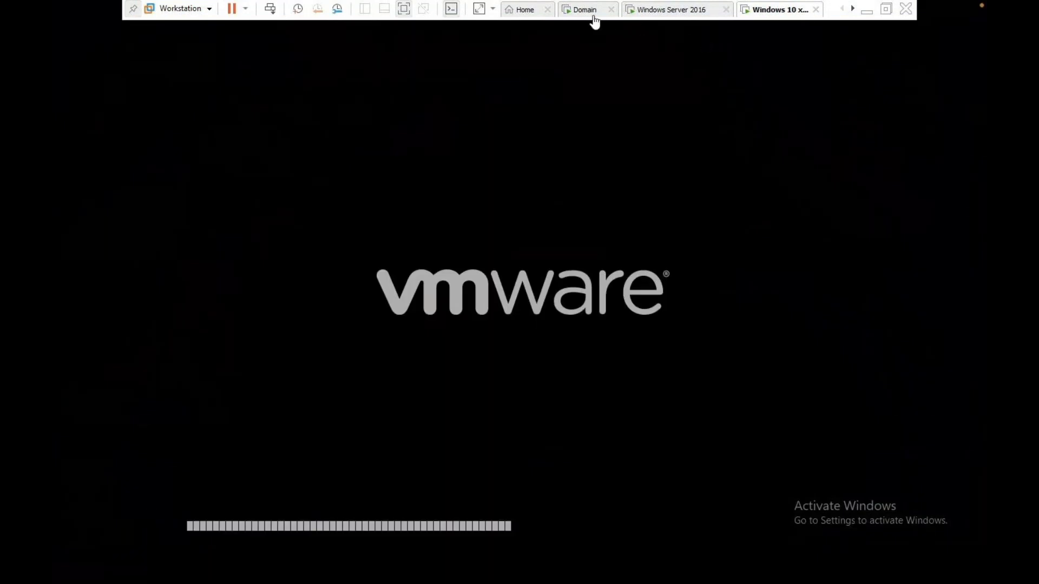
{"action": "left_click", "coordinate": [596, 16]}
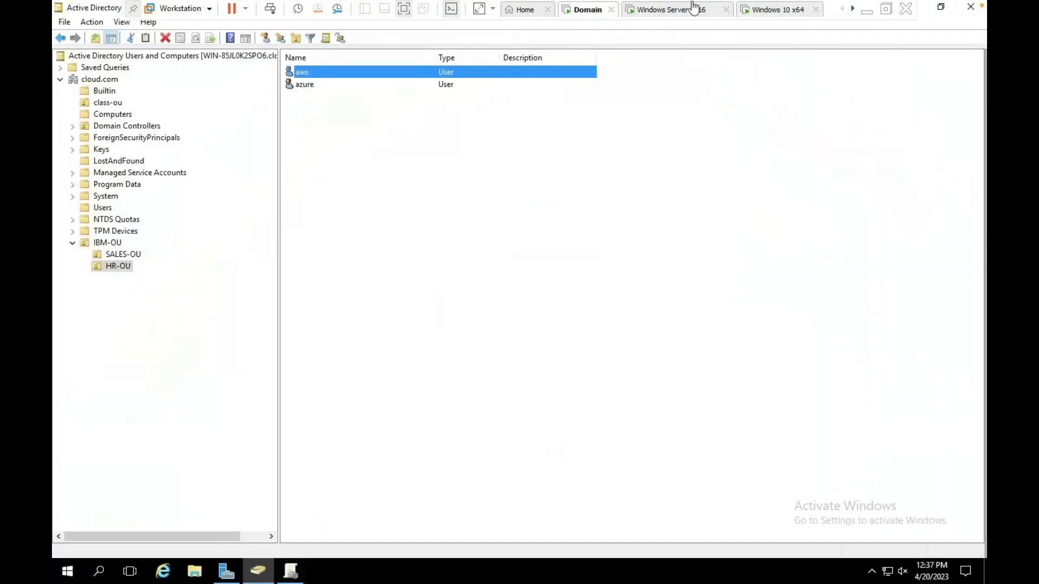
{"action": "left_click", "coordinate": [783, 12]}
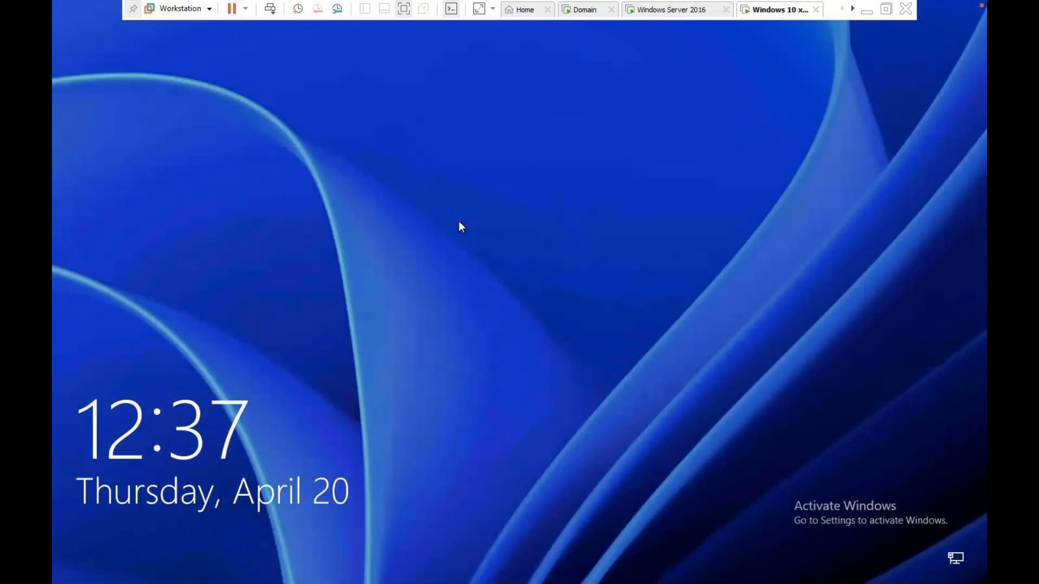
Sign in to the rebooted client as Other user 'aws' with its password.
{"action": "left_click", "coordinate": [270, 9]}
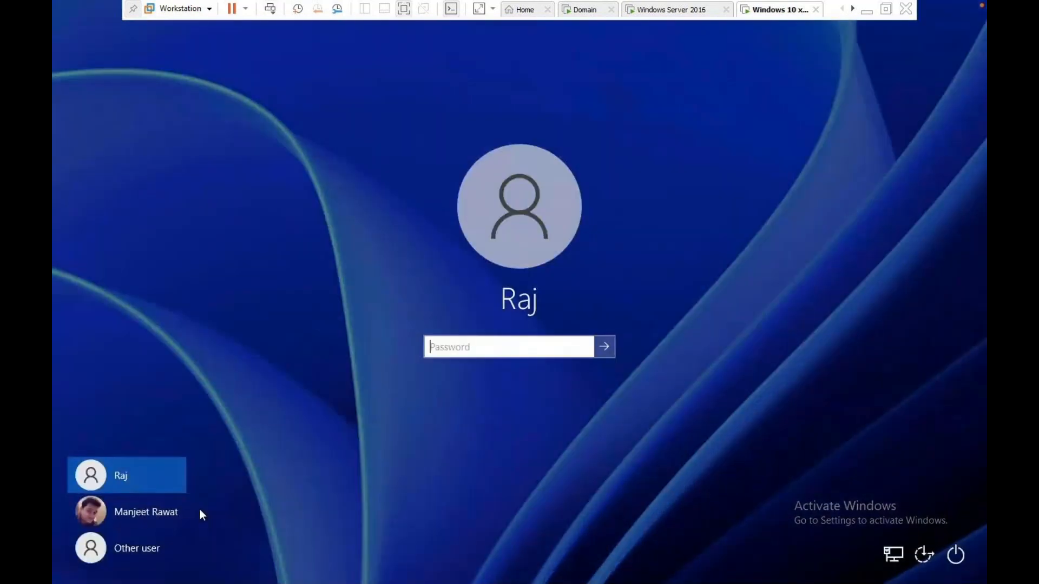
{"action": "left_click", "coordinate": [131, 557]}
{"action": "type", "text": "aws"}
{"action": "key", "text": "Tab"}
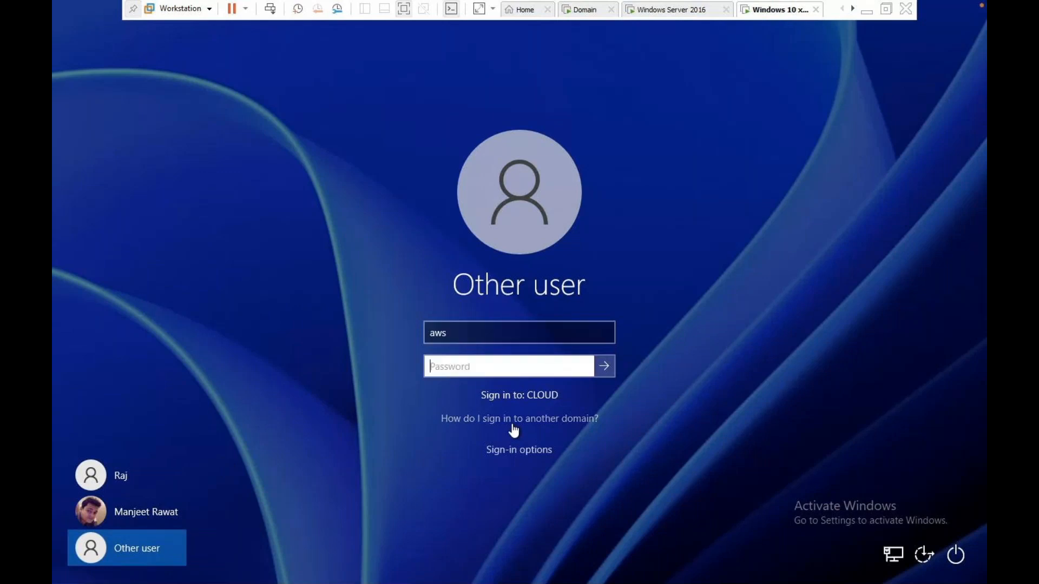
{"action": "type", "text": "•••••••••"}
{"action": "key", "text": "Return"}
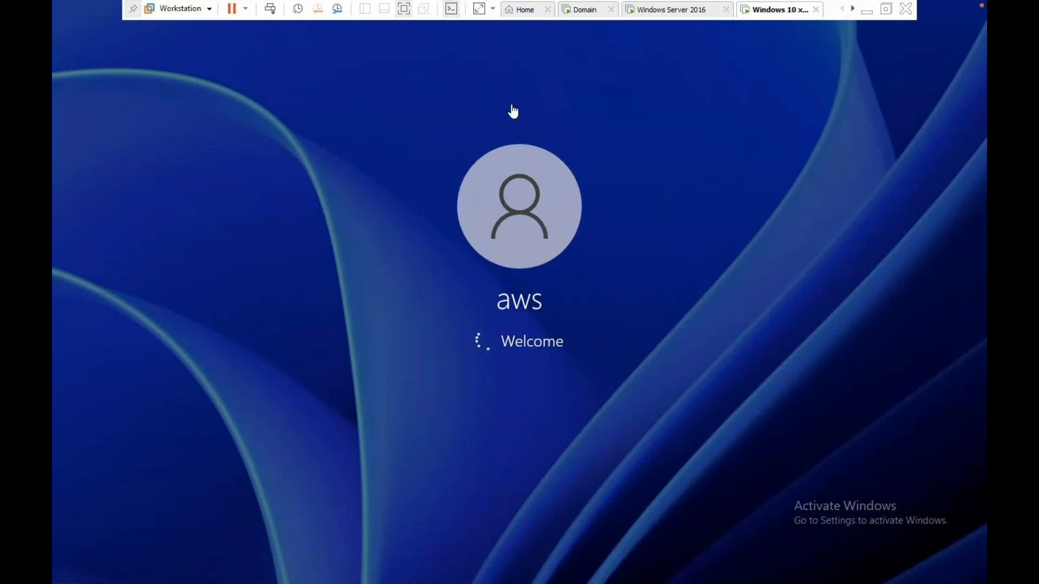
{"action": "left_click", "coordinate": [587, 11]}
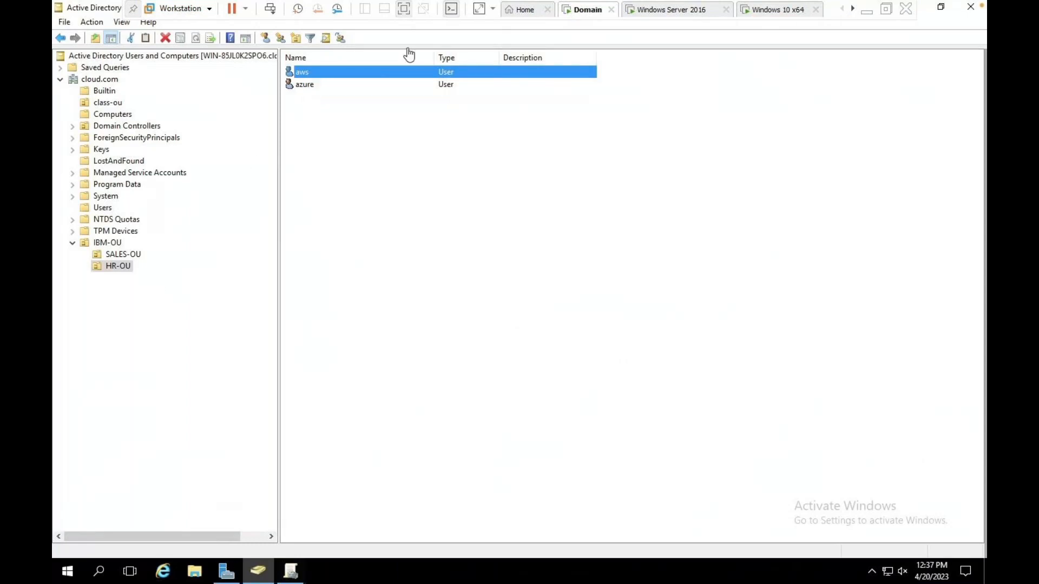
{"action": "left_click", "coordinate": [775, 11]}
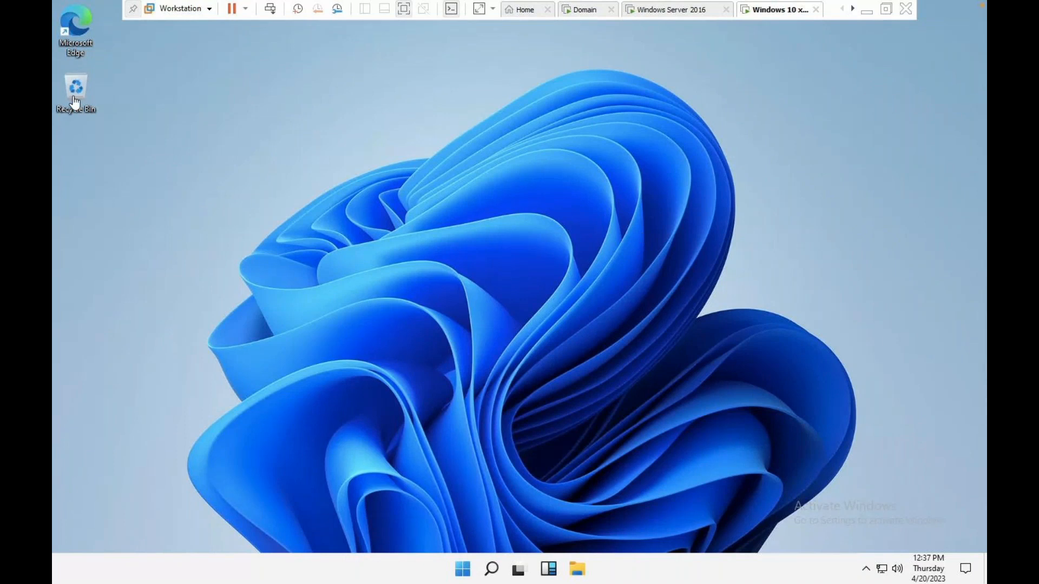
Open Control Panel with 'control' and set View by to Large icons.
{"action": "key", "text": "super+r"}
{"action": "type", "text": "contr"}
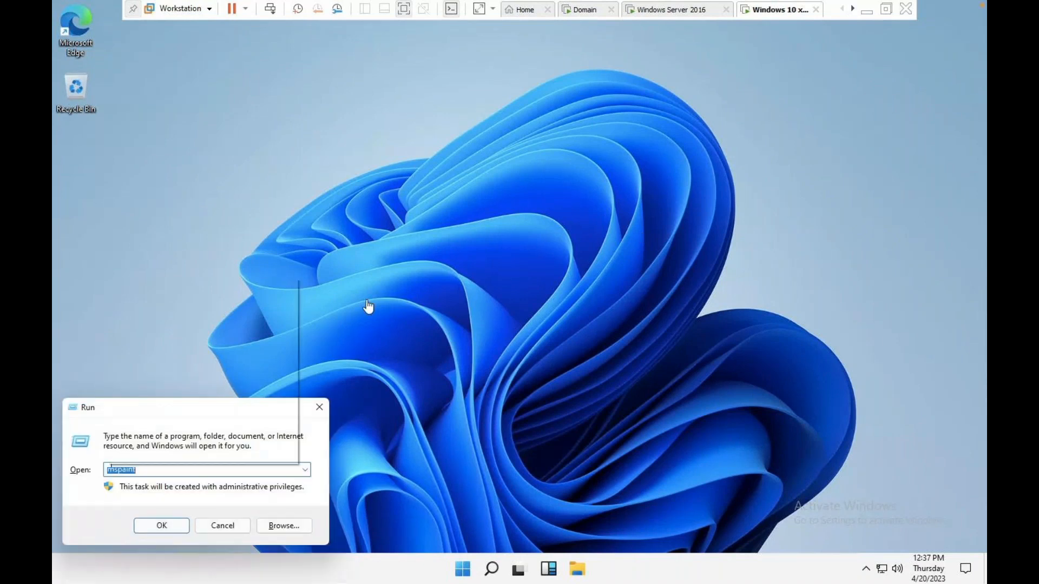
{"action": "type", "text": "ol"}
{"action": "key", "text": "Return"}
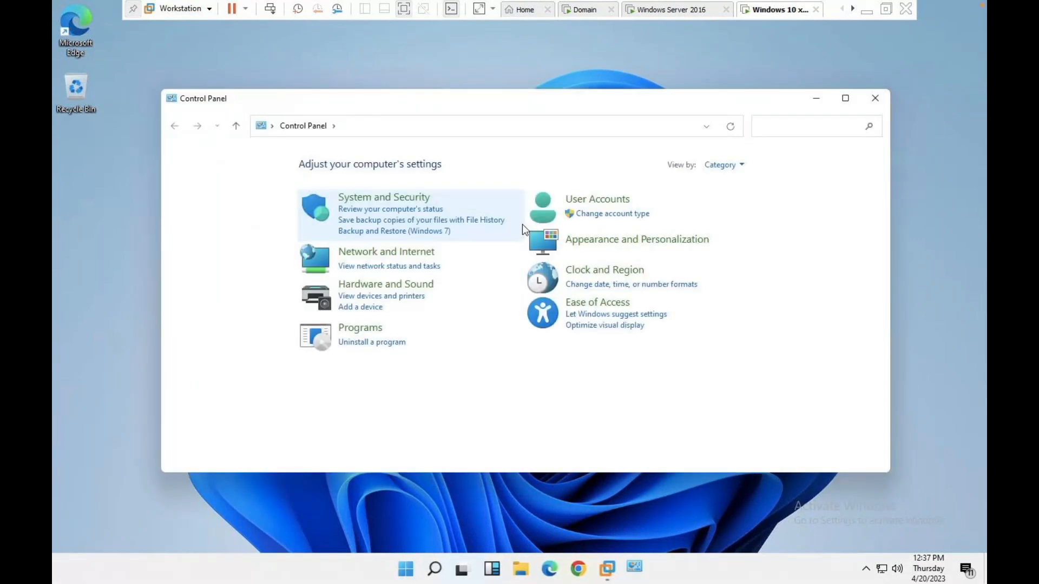
{"action": "left_click", "coordinate": [728, 171]}
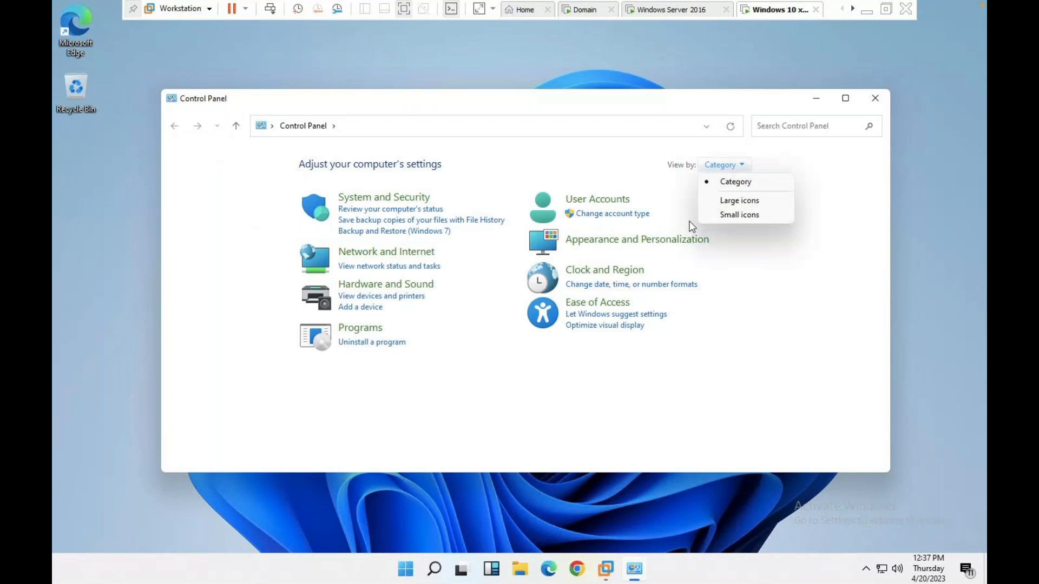
{"action": "left_click", "coordinate": [733, 206]}
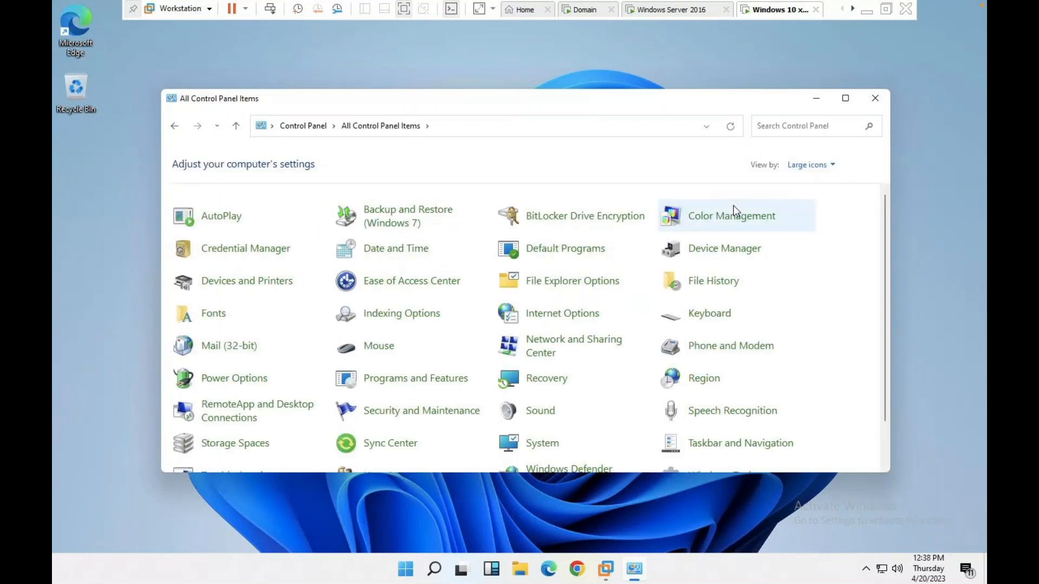
{"action": "left_click", "coordinate": [584, 12]}
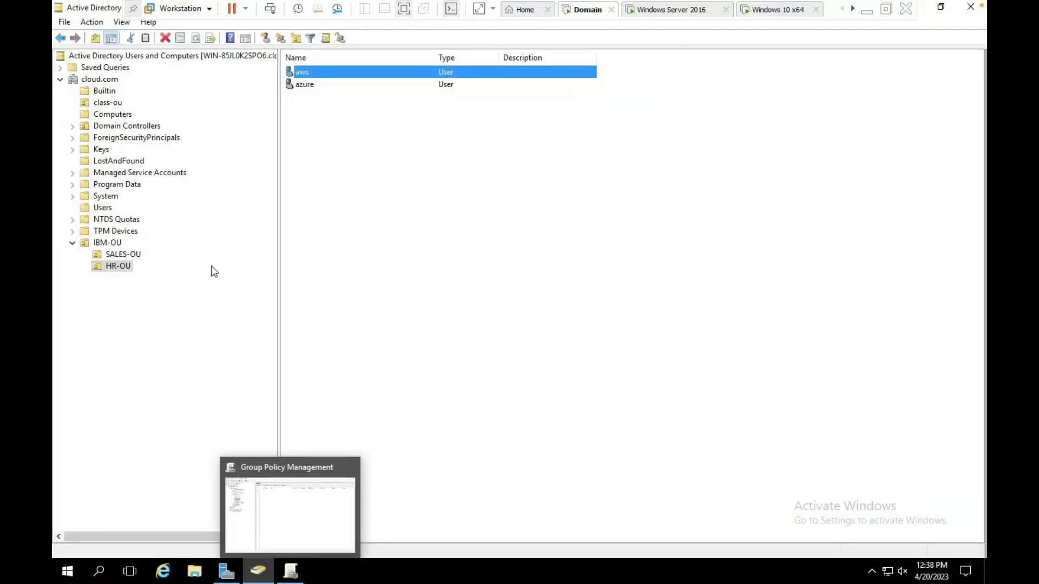
Bring Group Policy Management to the front on the domain server after a brief look at the client.
{"action": "left_click", "coordinate": [291, 572]}
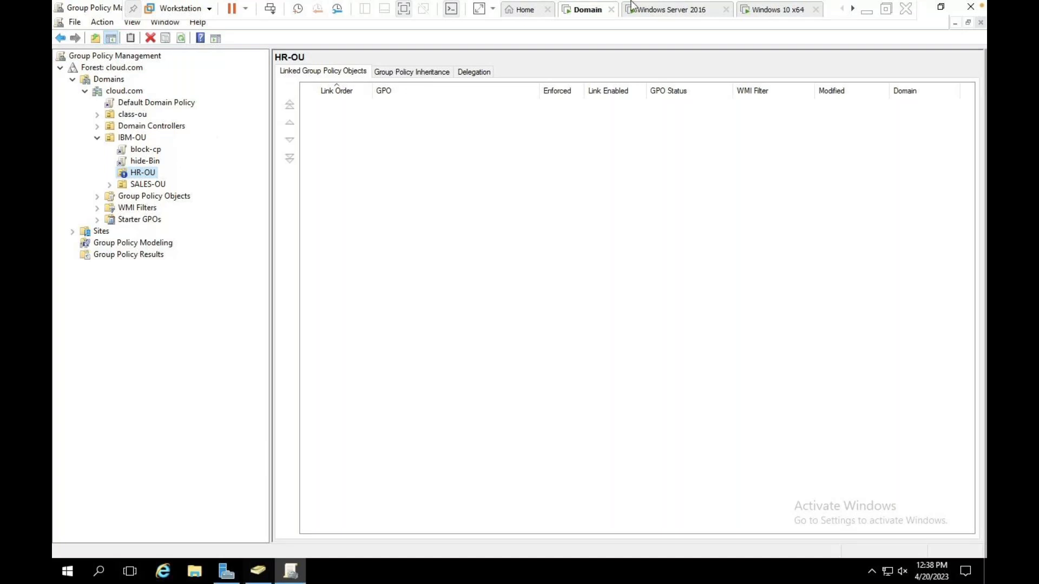
{"action": "left_click", "coordinate": [777, 20]}
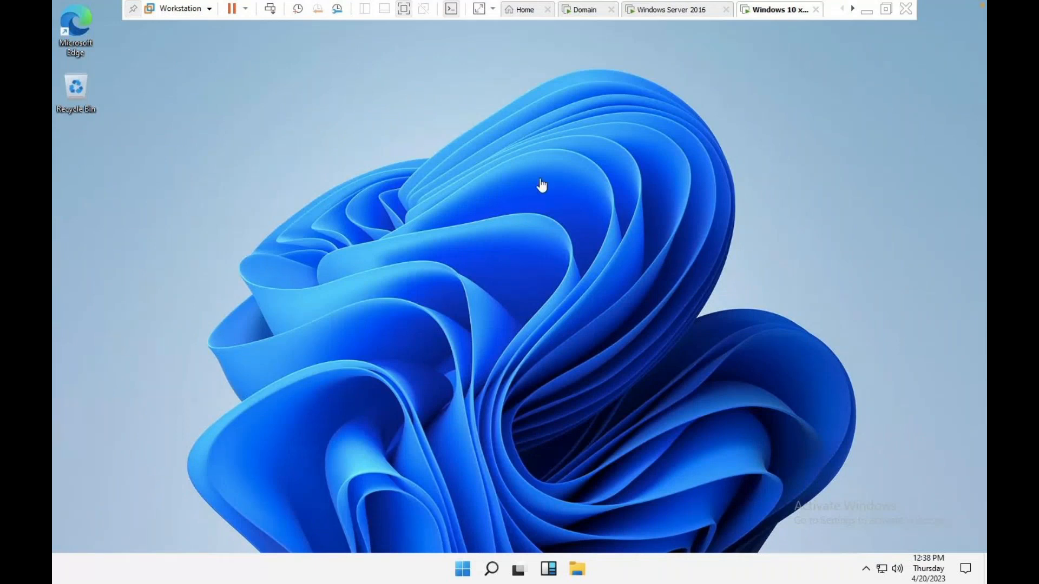
{"action": "left_click", "coordinate": [585, 12]}
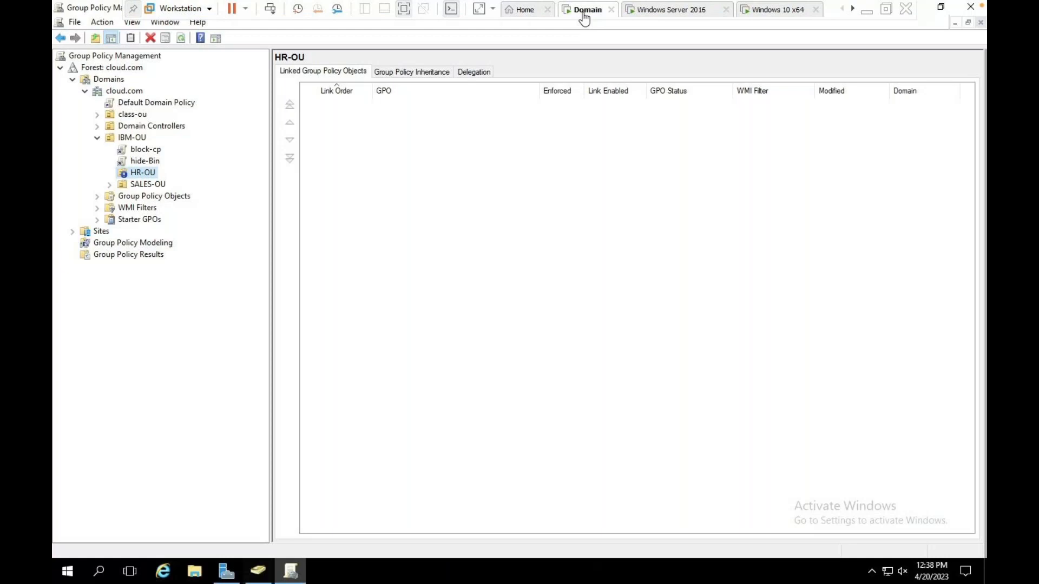
Enforce the block-cp link on IBM-OU, then return to the Windows 10 x64 client.
{"action": "left_click", "coordinate": [143, 151]}
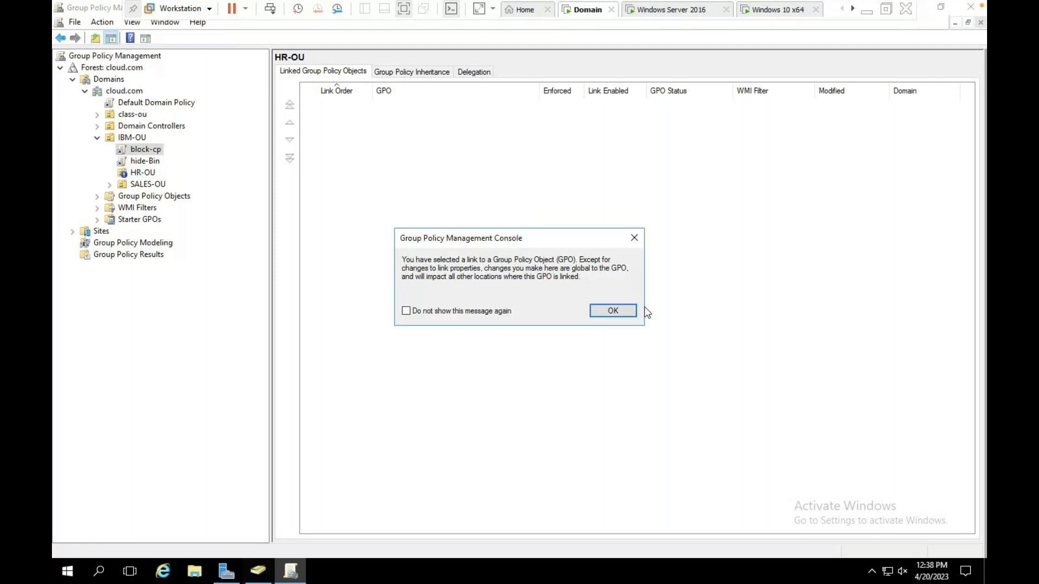
{"action": "left_click", "coordinate": [610, 310]}
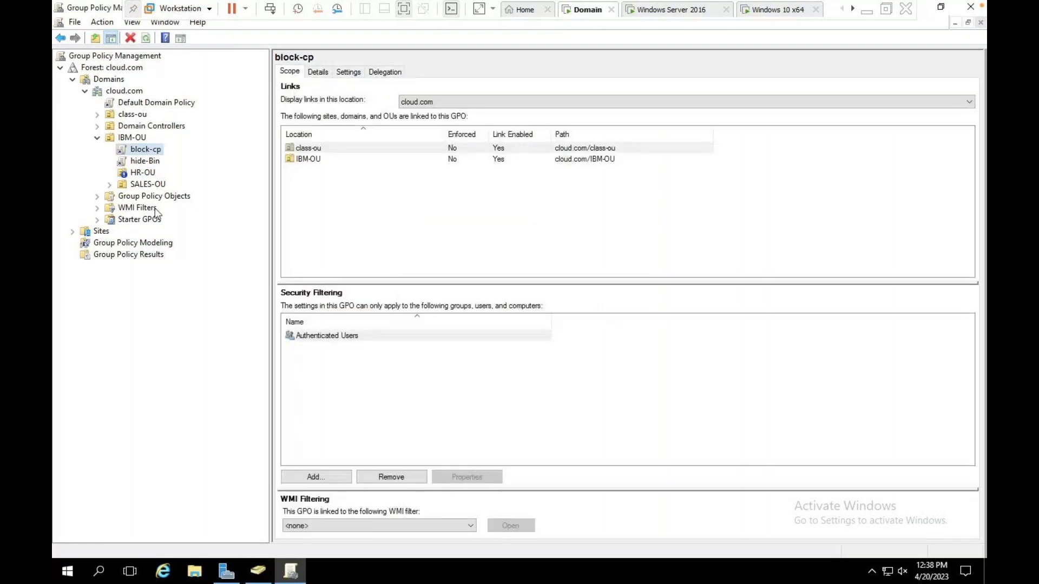
{"action": "right_click", "coordinate": [144, 155]}
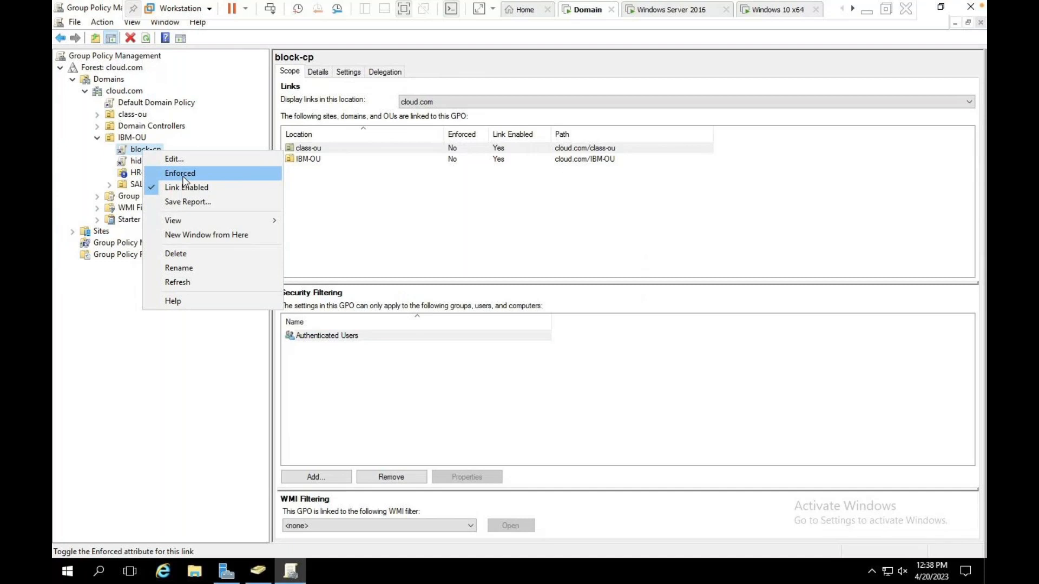
{"action": "left_click", "coordinate": [180, 174]}
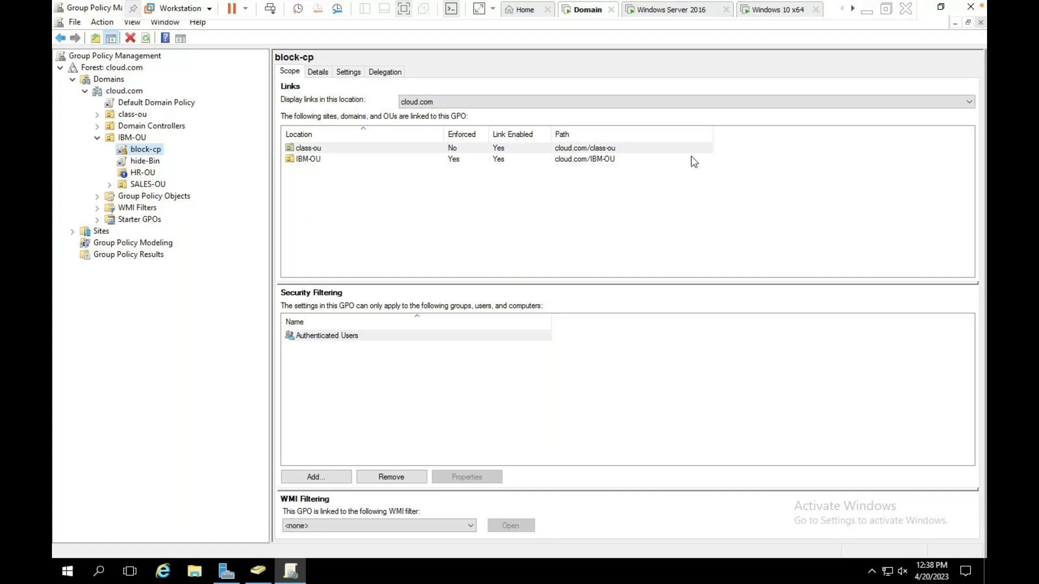
{"action": "left_click", "coordinate": [777, 10]}
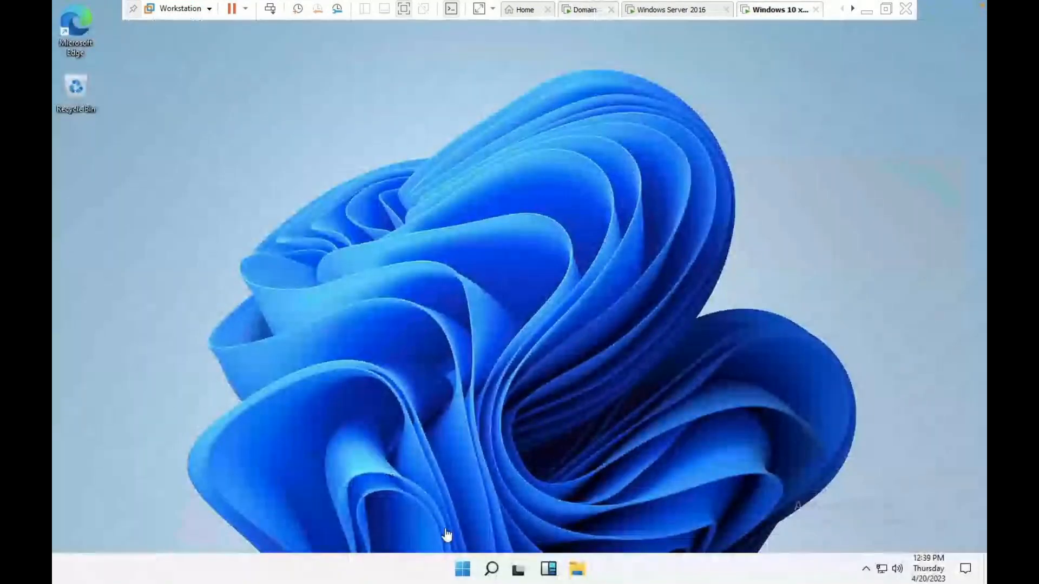
Run gpupdate on the Windows 10 client to refresh group policy.
{"action": "key", "text": "super+r"}
{"action": "type", "text": "gpupdate"}
{"action": "key", "text": "Return"}
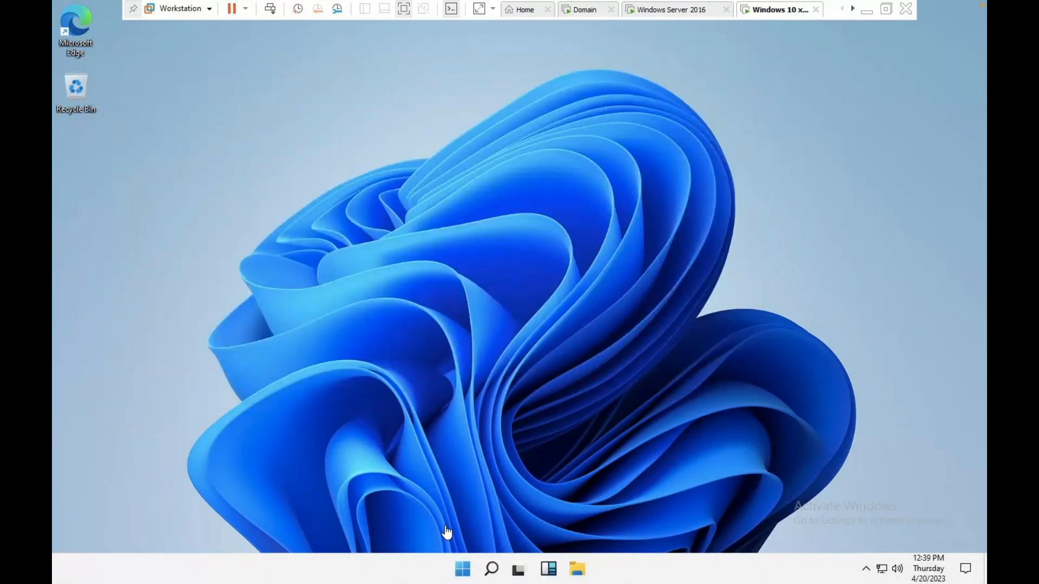
Open Control Panel with the control command, then close it.
{"action": "key", "text": "super+r"}
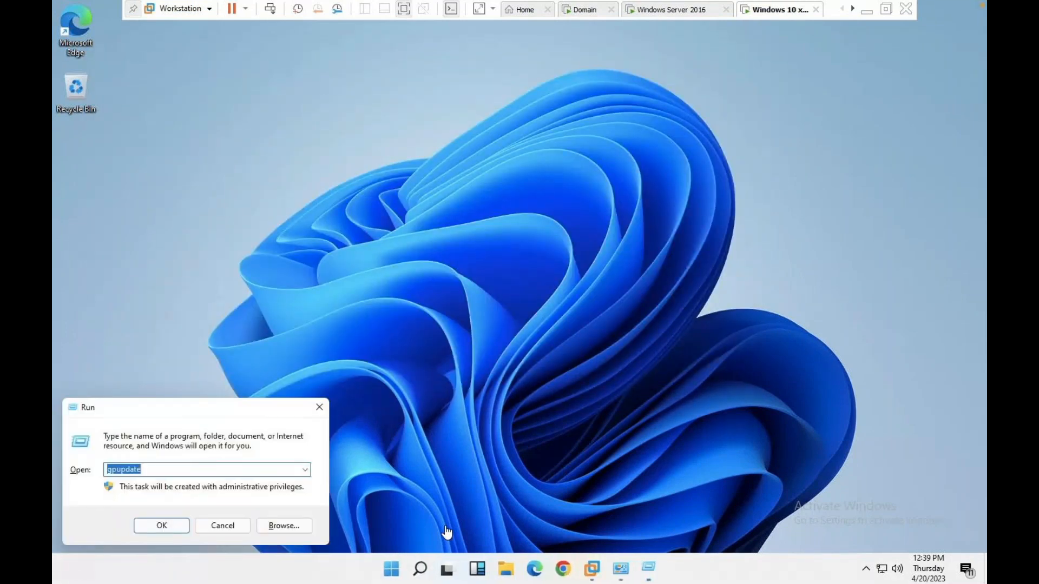
{"action": "type", "text": "control"}
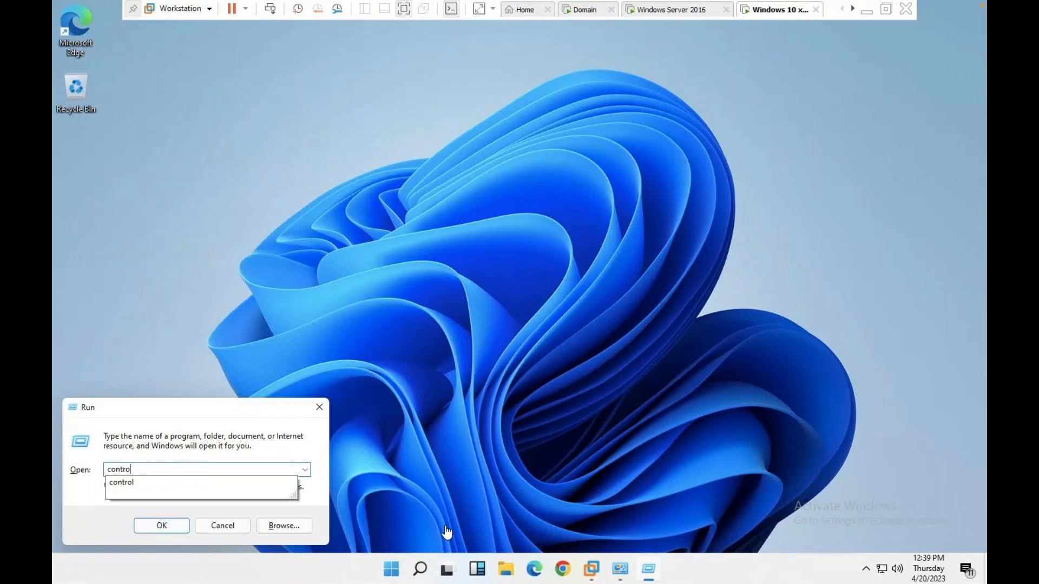
{"action": "key", "text": "Return"}
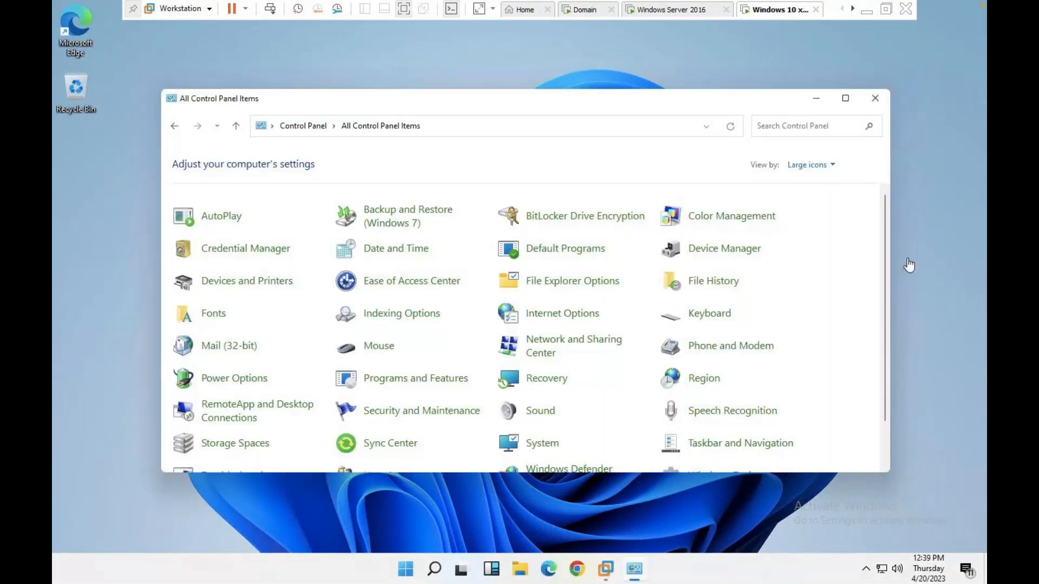
{"action": "left_click", "coordinate": [874, 100]}
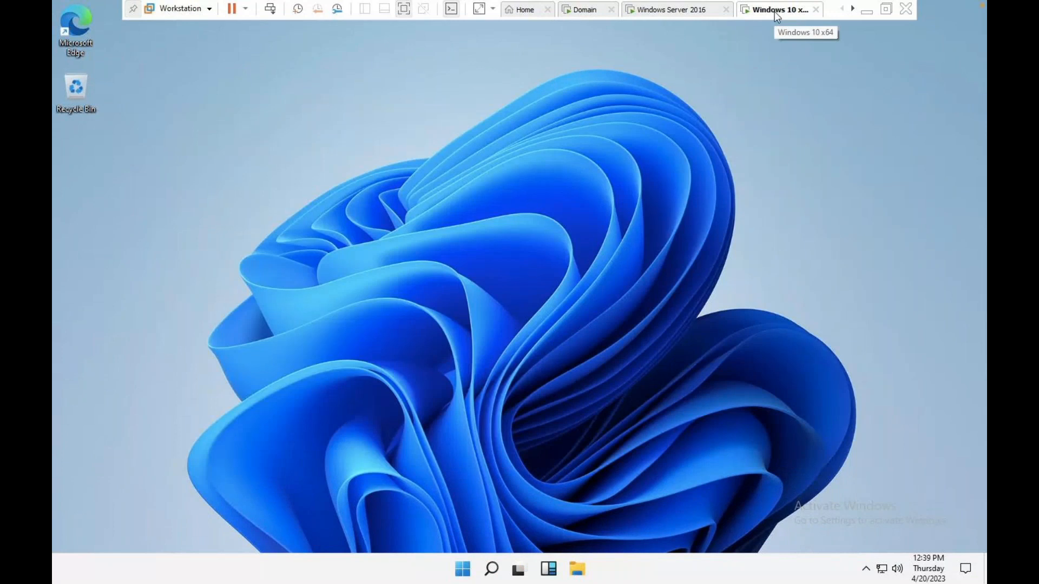
Choose Power > Reset for the Windows 10 x64 virtual machine.
{"action": "right_click", "coordinate": [775, 10]}
{"action": "mouse_move", "coordinate": [814, 38]}
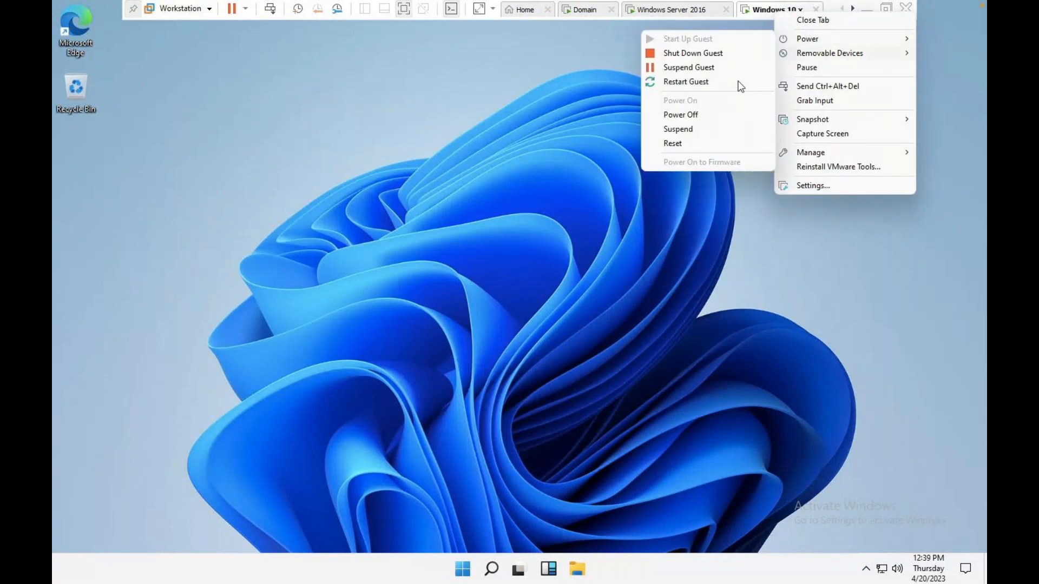
{"action": "left_click", "coordinate": [679, 142]}
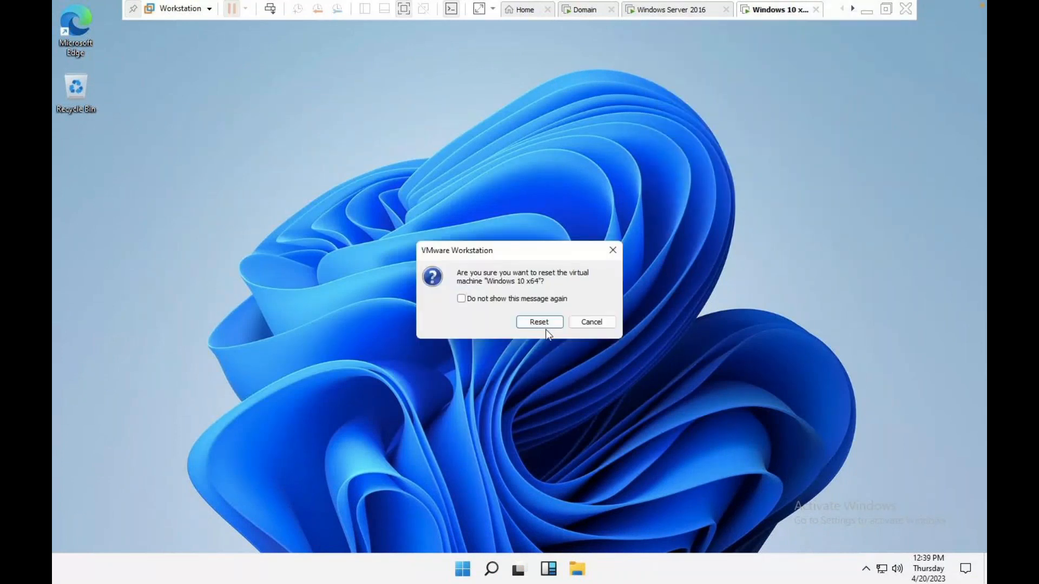
Confirm the VM reset and choose Other user at the sign-in screen.
{"action": "left_click", "coordinate": [543, 323]}
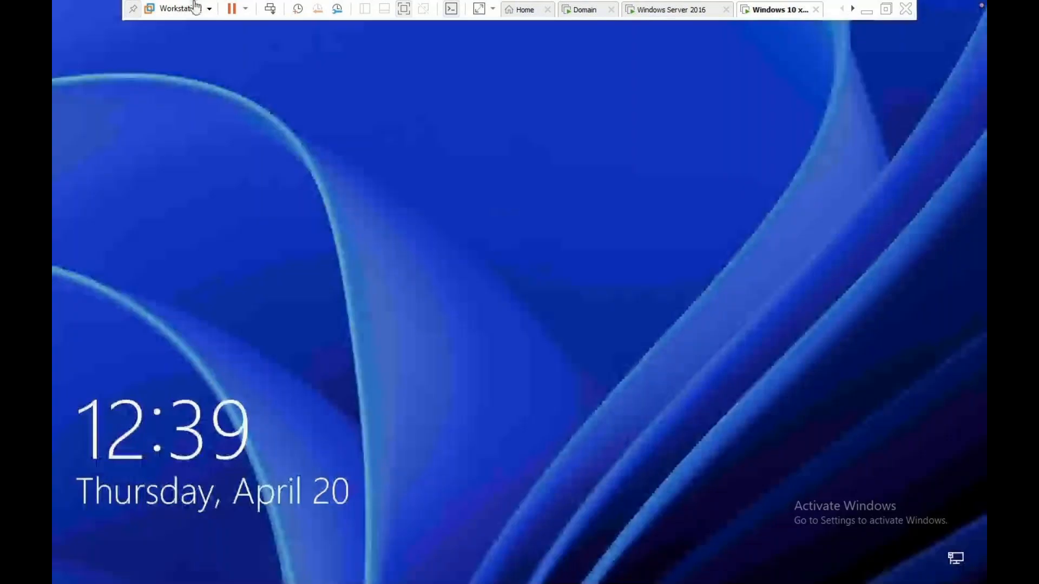
{"action": "left_click", "coordinate": [473, 337]}
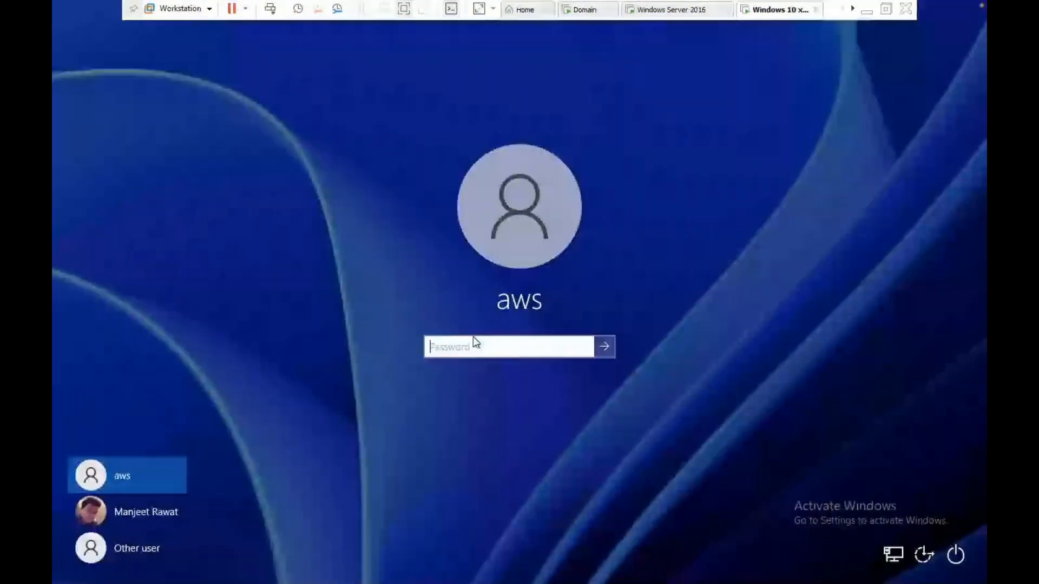
{"action": "left_click", "coordinate": [142, 541]}
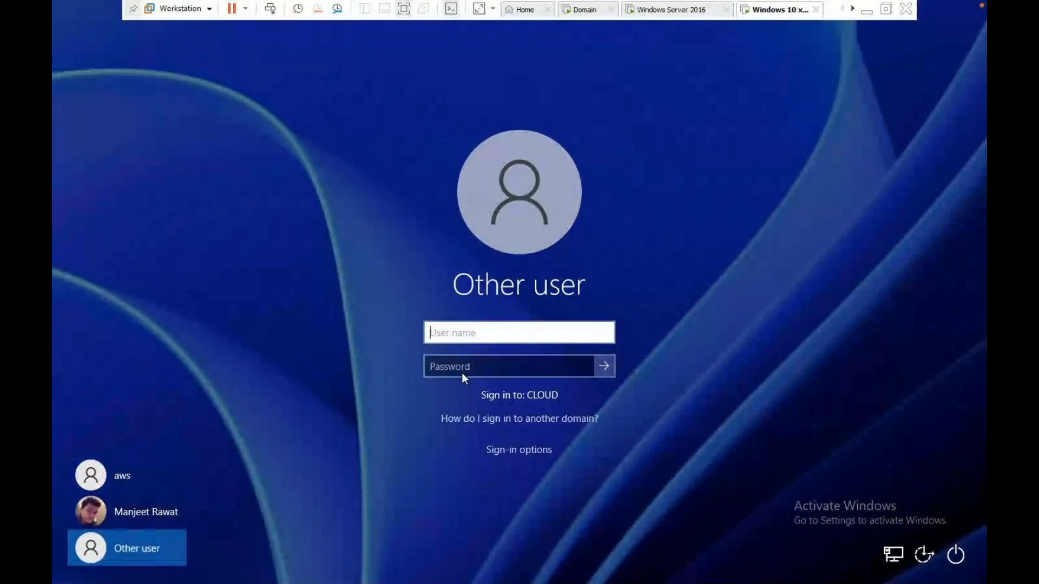
Sign in with the CLOUD domain user's username and password.
{"action": "type", "text": "aws"}
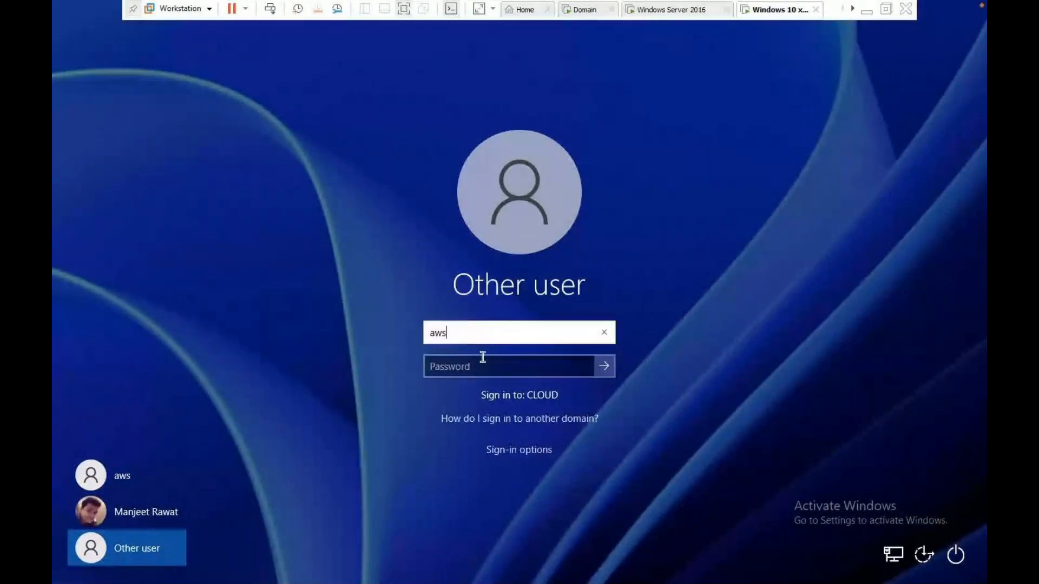
{"action": "left_click", "coordinate": [460, 373]}
{"action": "left_click", "coordinate": [460, 374]}
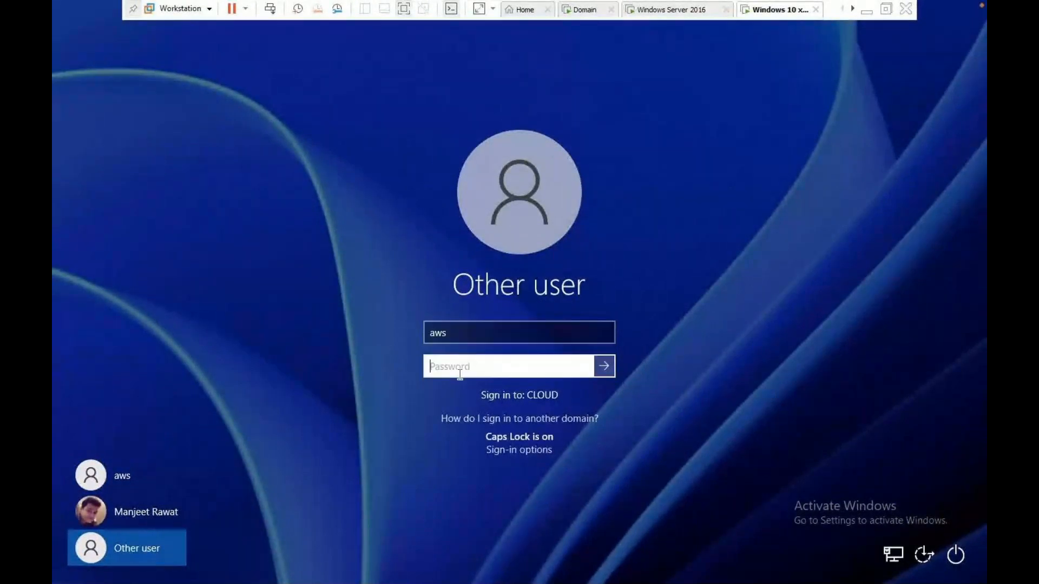
{"action": "key", "text": "Caps_Lock"}
{"action": "type", "text": "*****"}
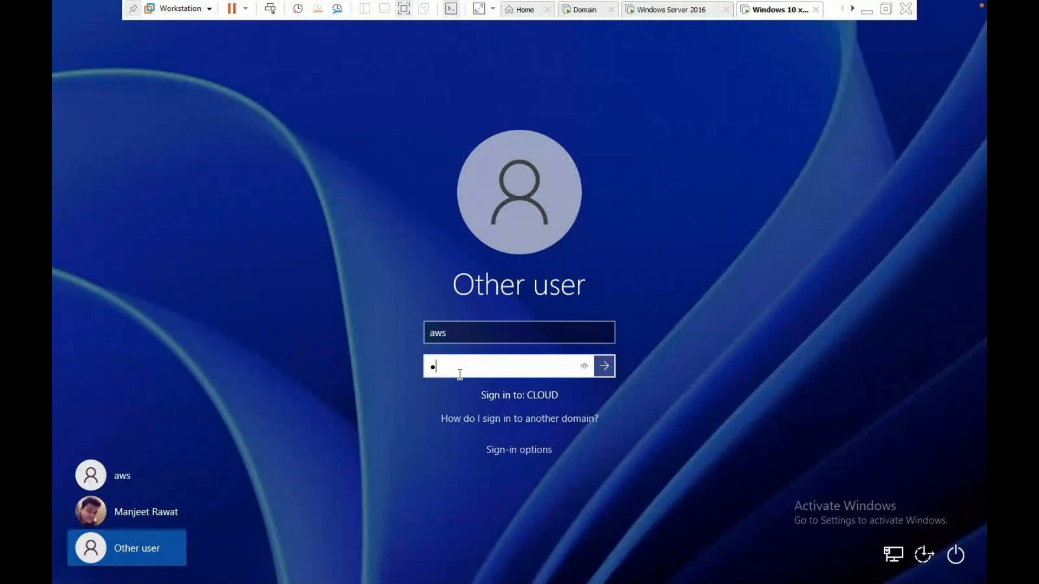
{"action": "type", "text": "****"}
{"action": "key", "text": "Return"}
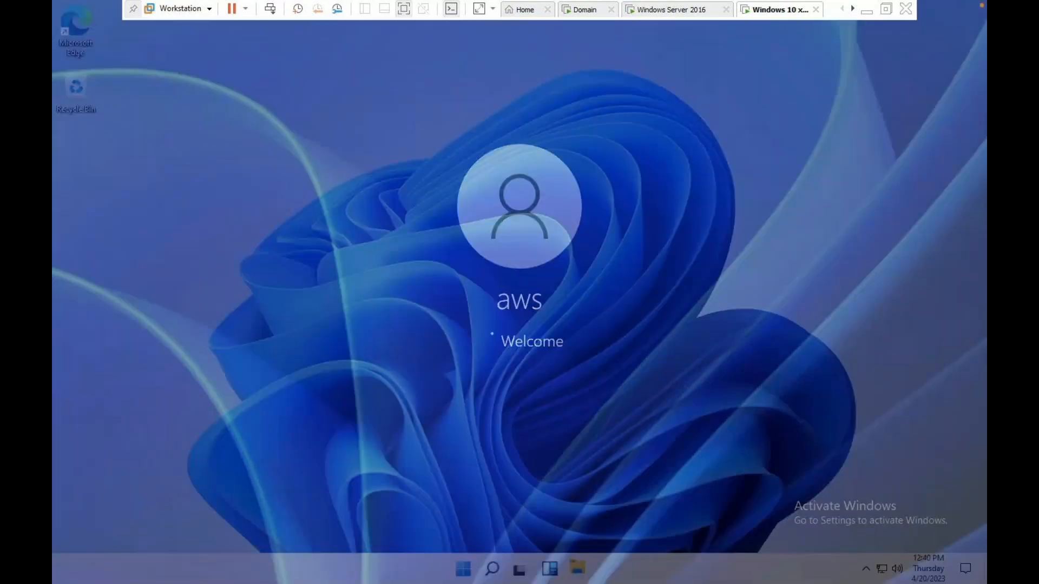
Browse All apps in the client's Start menu, then close it.
{"action": "key", "text": "super"}
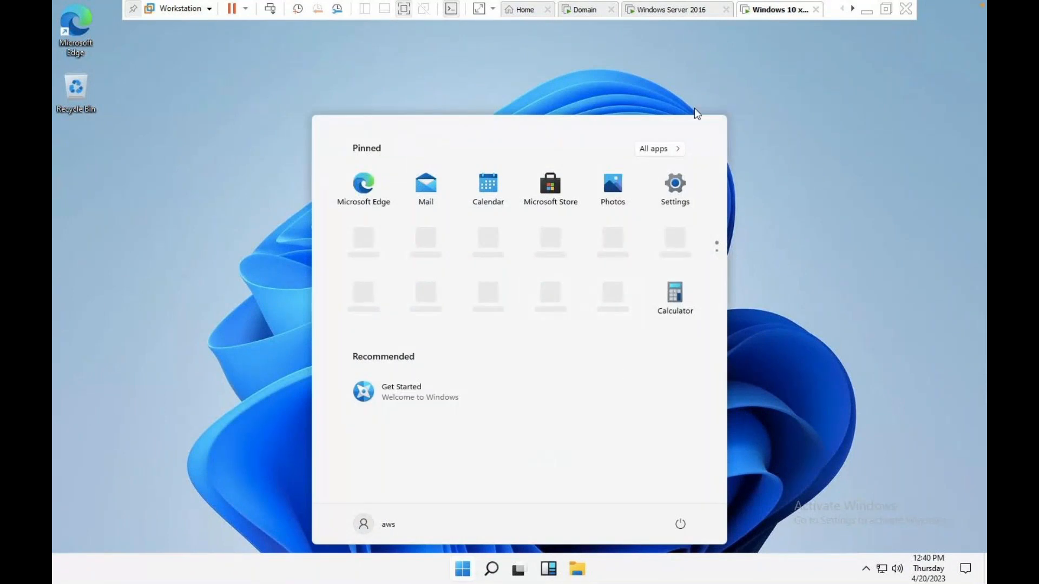
{"action": "left_click", "coordinate": [650, 154]}
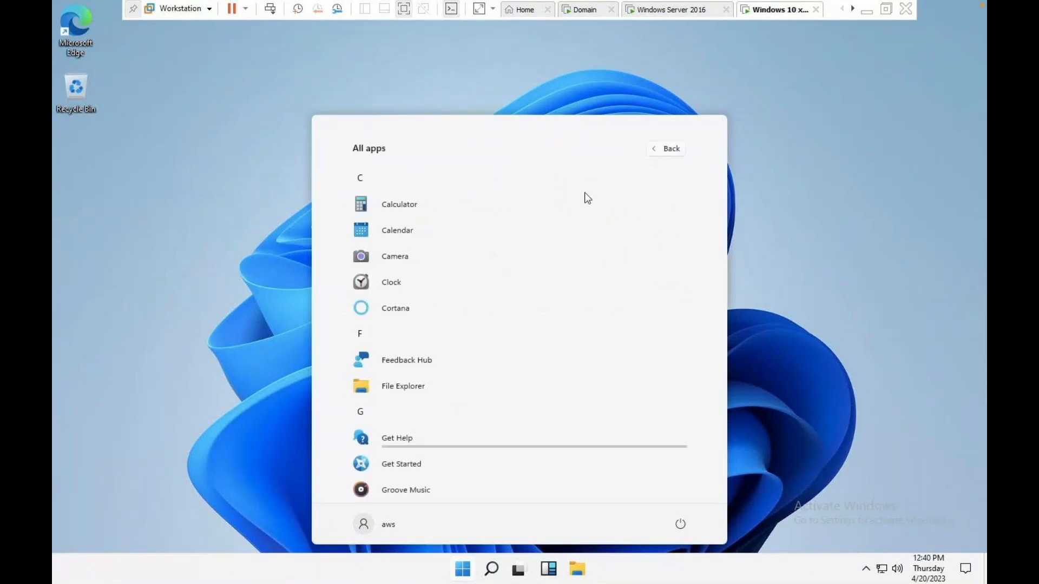
{"action": "left_click", "coordinate": [751, 118]}
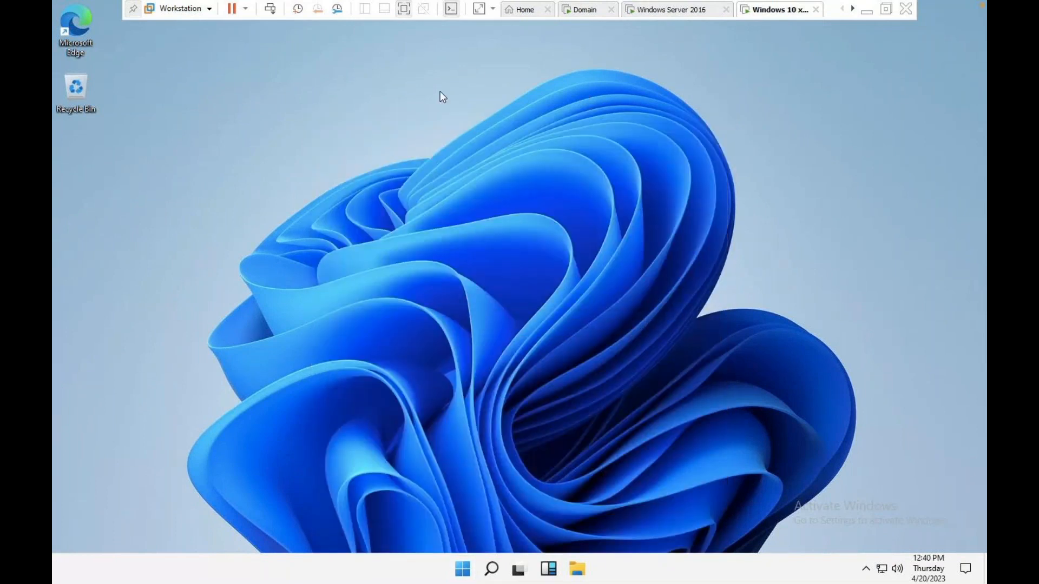
Confirm 'control' is now blocked by a Restrictions error, then return to the domain controller.
{"action": "key", "text": "super+r"}
{"action": "type", "text": "control"}
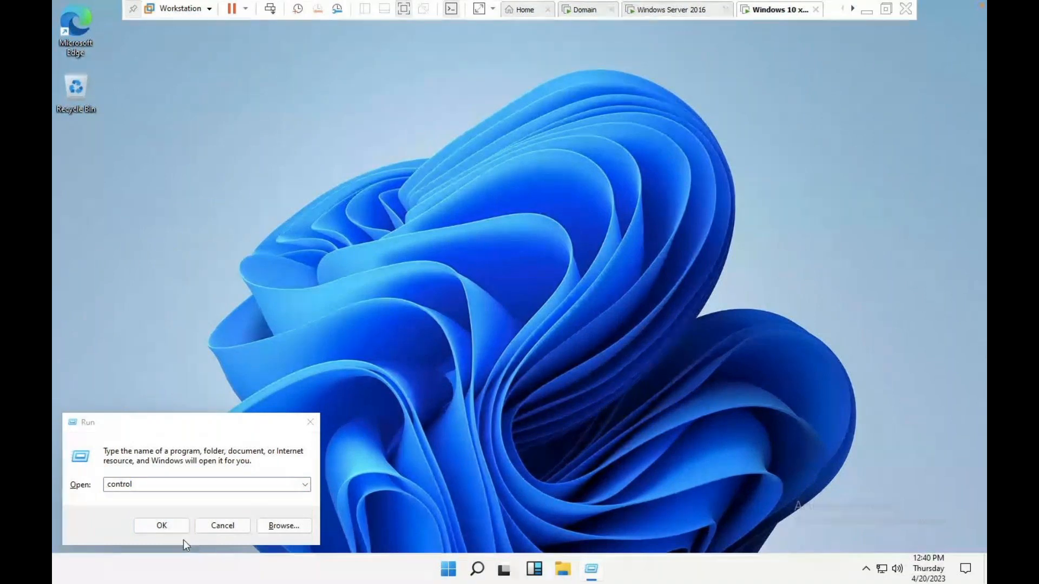
{"action": "left_click", "coordinate": [182, 526]}
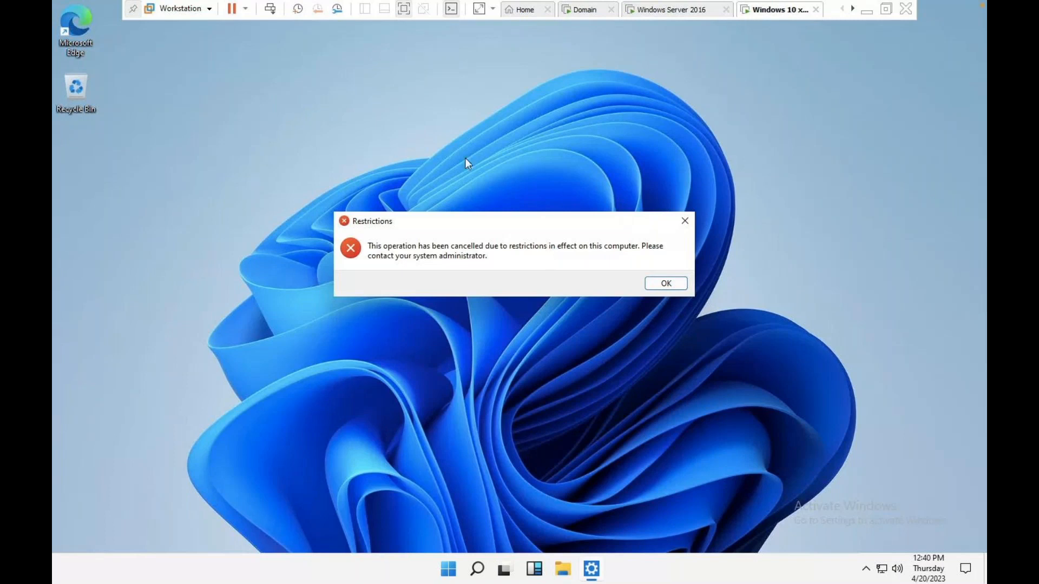
{"action": "left_click", "coordinate": [659, 281]}
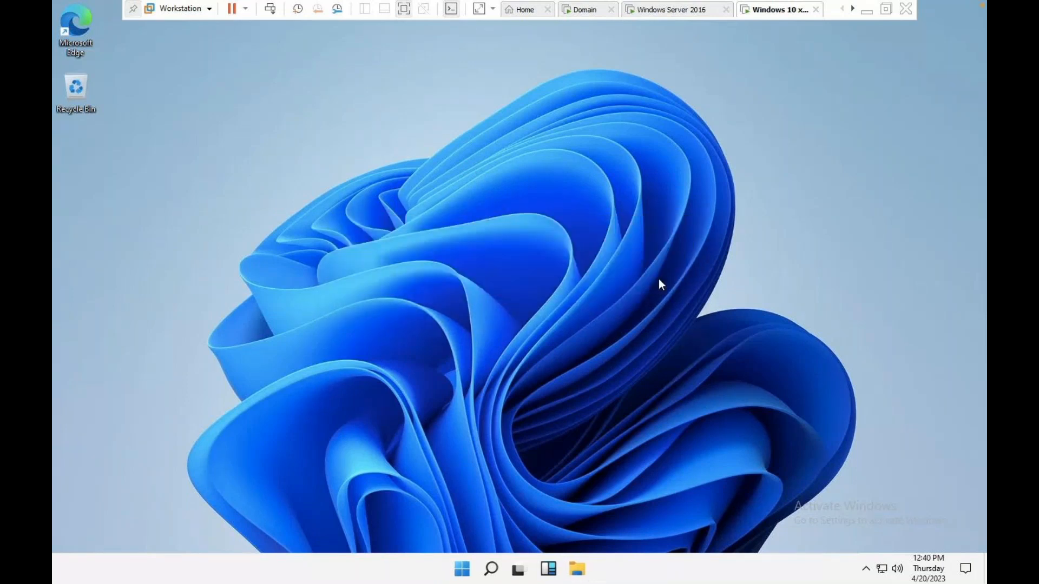
{"action": "left_click", "coordinate": [579, 9]}
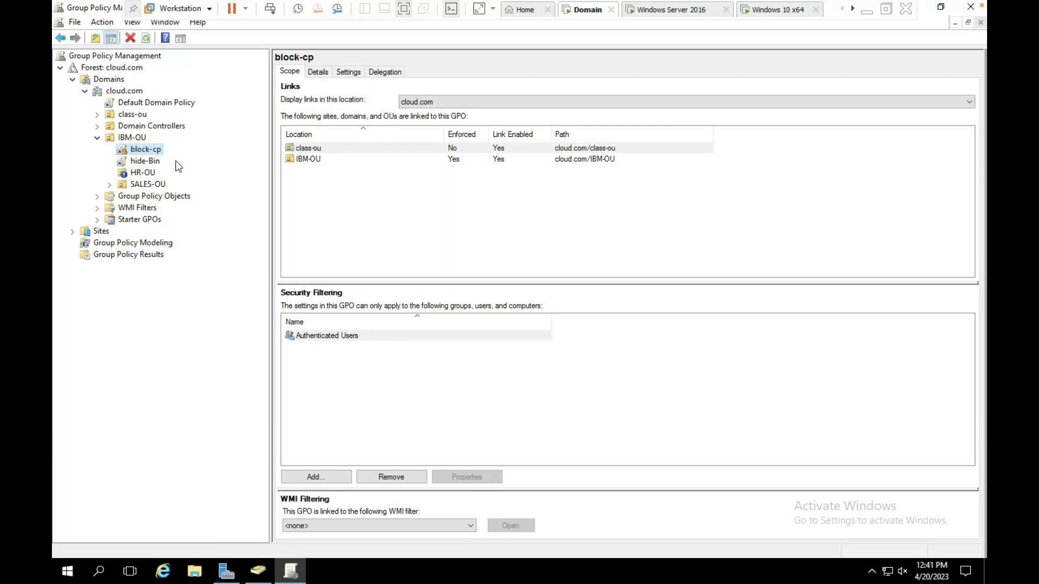
{"action": "right_click", "coordinate": [144, 162]}
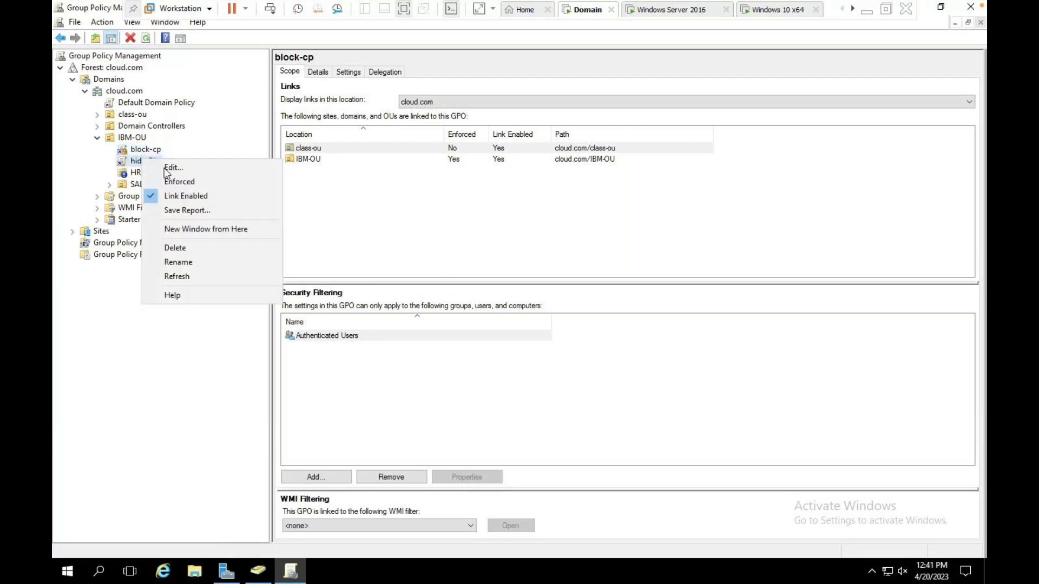
{"action": "left_click", "coordinate": [219, 124]}
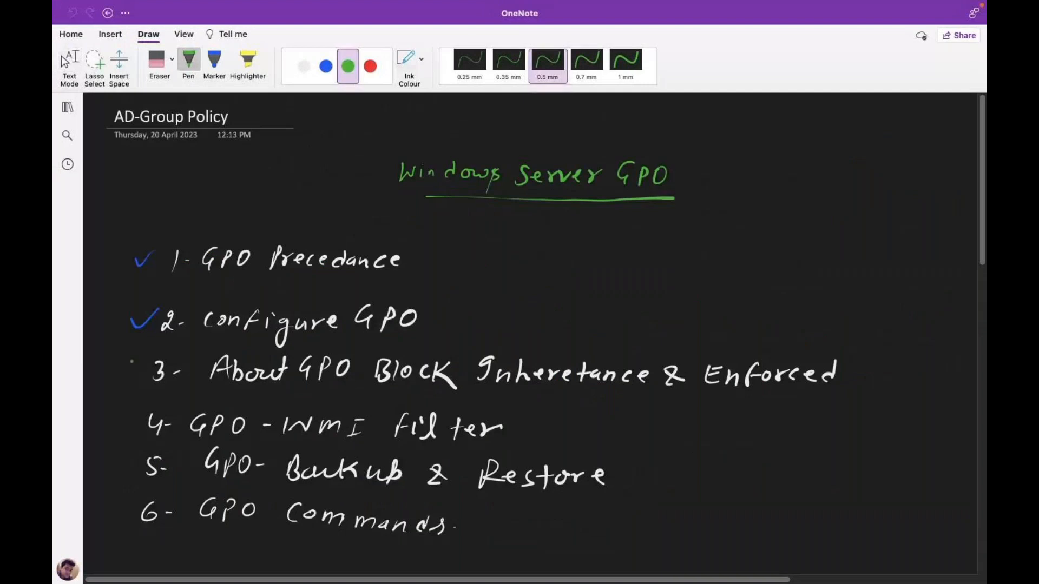
Tick off topics 3 (Block Inheritance) and 4 (GPO-WMI filter) in blue ink.
{"action": "left_click", "coordinate": [325, 66]}
{"action": "left_click_drag", "start_coordinate": [124, 366], "coordinate": [147, 356]}
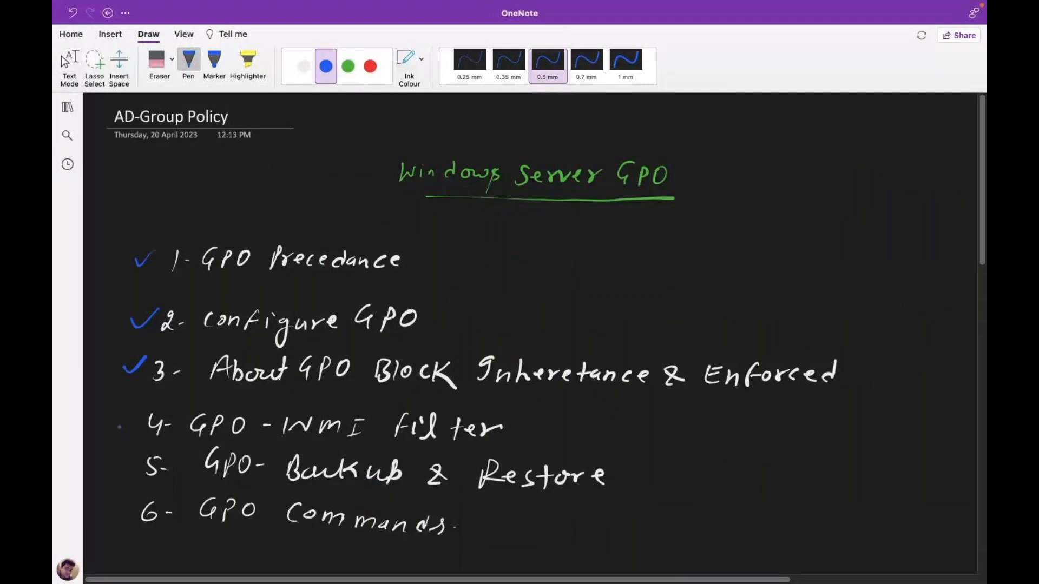
{"action": "mouse_move", "coordinate": [117, 421]}
{"action": "left_mouse_down"}
{"action": "mouse_move", "coordinate": [125, 429]}
{"action": "mouse_move", "coordinate": [147, 410]}
{"action": "left_mouse_up"}
{"action": "left_click_drag", "start_coordinate": [985, 259], "coordinate": [960, 559]}
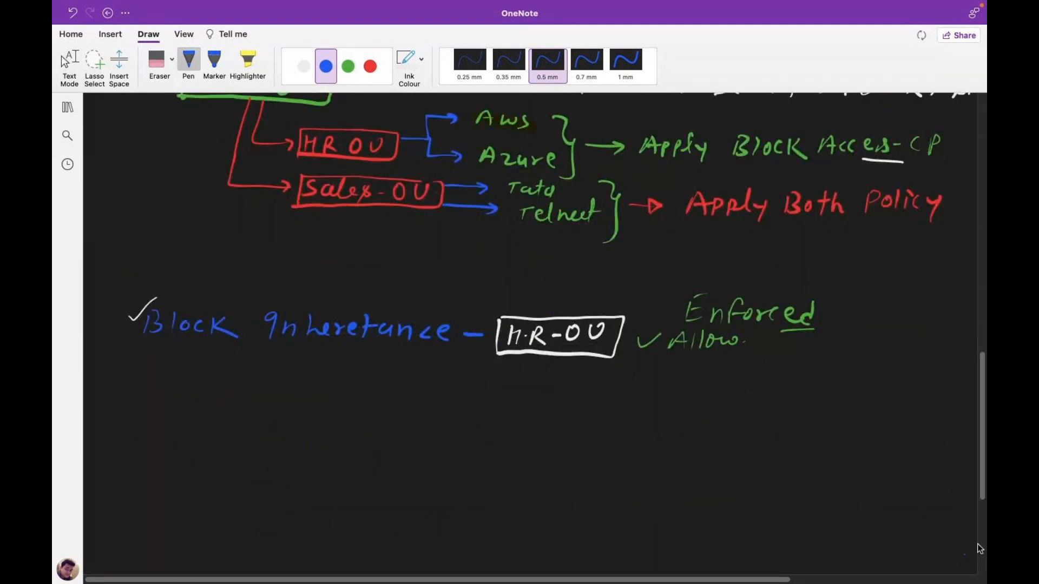
{"action": "scroll", "coordinate": [978, 544], "scroll_direction": "down", "scroll_amount": 5}
Handwrite an underlined 'WMI-Filter' heading in green ink below the notes.
{"action": "left_click", "coordinate": [348, 66]}
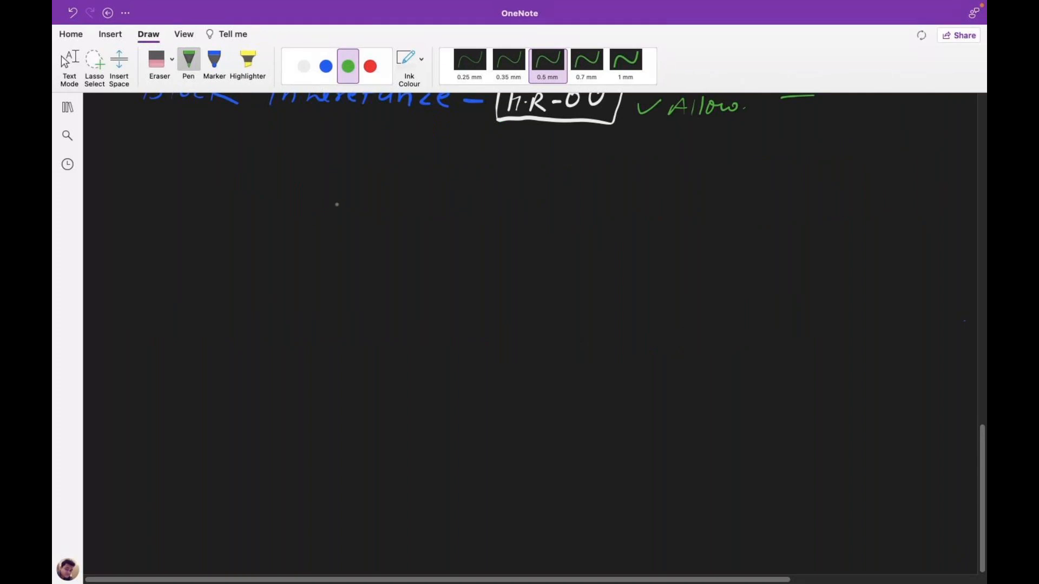
{"action": "mouse_move", "coordinate": [347, 204]}
{"action": "left_mouse_down"}
{"action": "mouse_move", "coordinate": [348, 229]}
{"action": "mouse_move", "coordinate": [359, 214]}
{"action": "mouse_move", "coordinate": [371, 226]}
{"action": "mouse_move", "coordinate": [430, 226]}
{"action": "left_mouse_up"}
{"action": "mouse_move", "coordinate": [425, 226]}
{"action": "left_mouse_down"}
{"action": "mouse_move", "coordinate": [436, 225]}
{"action": "mouse_move", "coordinate": [439, 205]}
{"action": "mouse_move", "coordinate": [475, 229]}
{"action": "left_mouse_up"}
{"action": "mouse_move", "coordinate": [477, 204]}
{"action": "left_mouse_down"}
{"action": "mouse_move", "coordinate": [488, 202]}
{"action": "mouse_move", "coordinate": [486, 215]}
{"action": "left_mouse_up"}
{"action": "mouse_move", "coordinate": [494, 212]}
{"action": "left_mouse_down"}
{"action": "mouse_move", "coordinate": [493, 227]}
{"action": "mouse_move", "coordinate": [515, 230]}
{"action": "left_mouse_up"}
{"action": "mouse_move", "coordinate": [511, 215]}
{"action": "left_mouse_down"}
{"action": "mouse_move", "coordinate": [532, 224]}
{"action": "mouse_move", "coordinate": [550, 212]}
{"action": "left_mouse_up"}
{"action": "left_click_drag", "start_coordinate": [362, 248], "coordinate": [558, 241]}
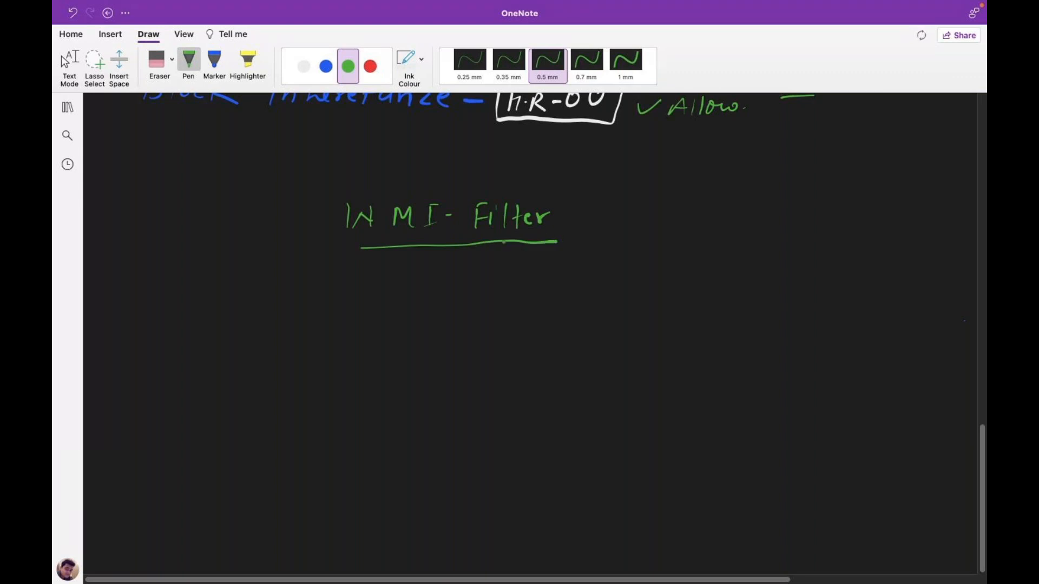
{"action": "left_click", "coordinate": [304, 66]}
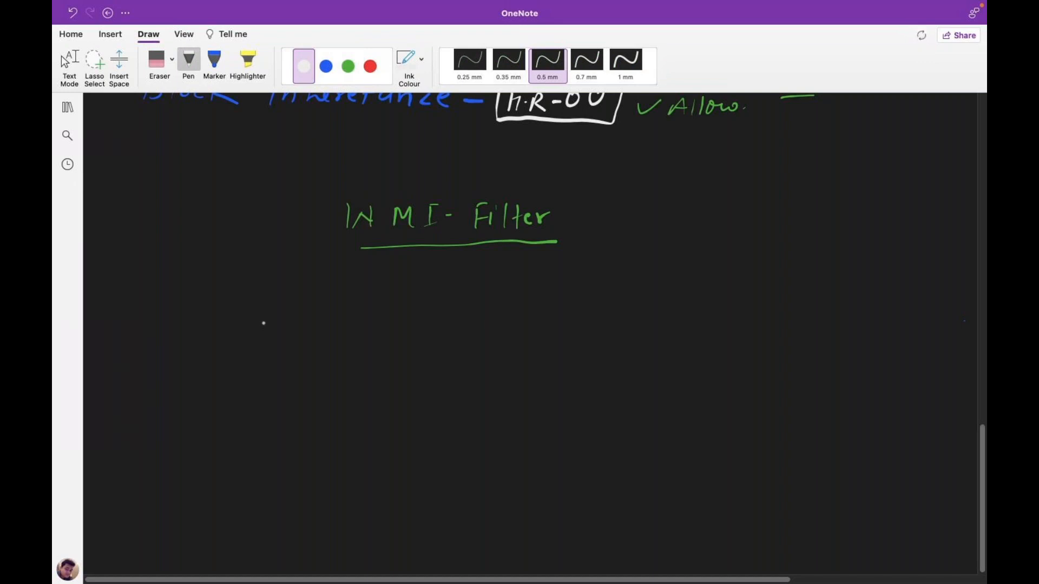
{"action": "key", "text": "Escape"}
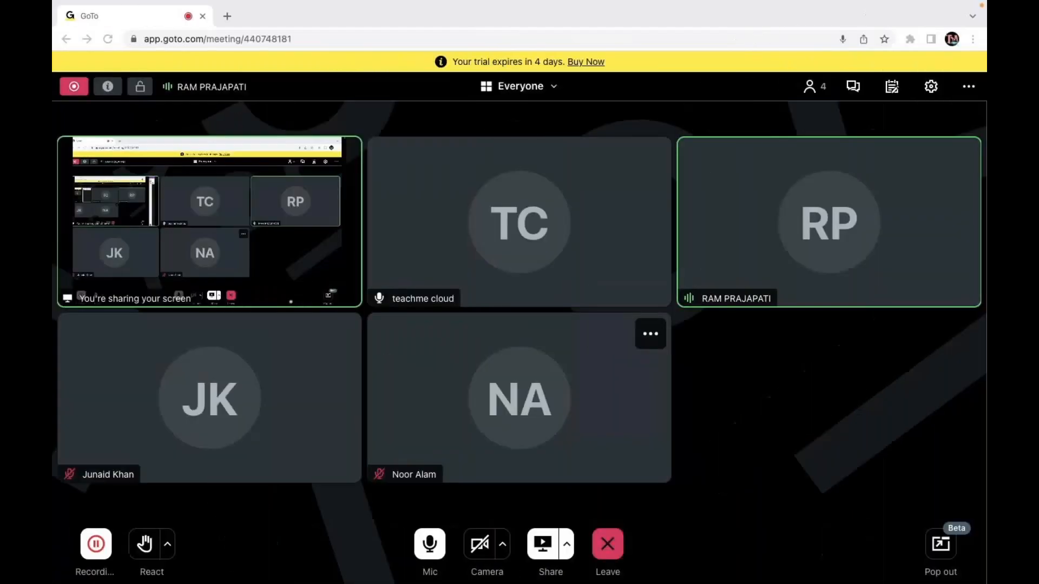
Toggle the hide-Bin link on IBM-OU off and back on so it stays enabled.
{"action": "key", "text": "ctrl+Right"}
{"action": "key", "text": "ctrl+Right"}
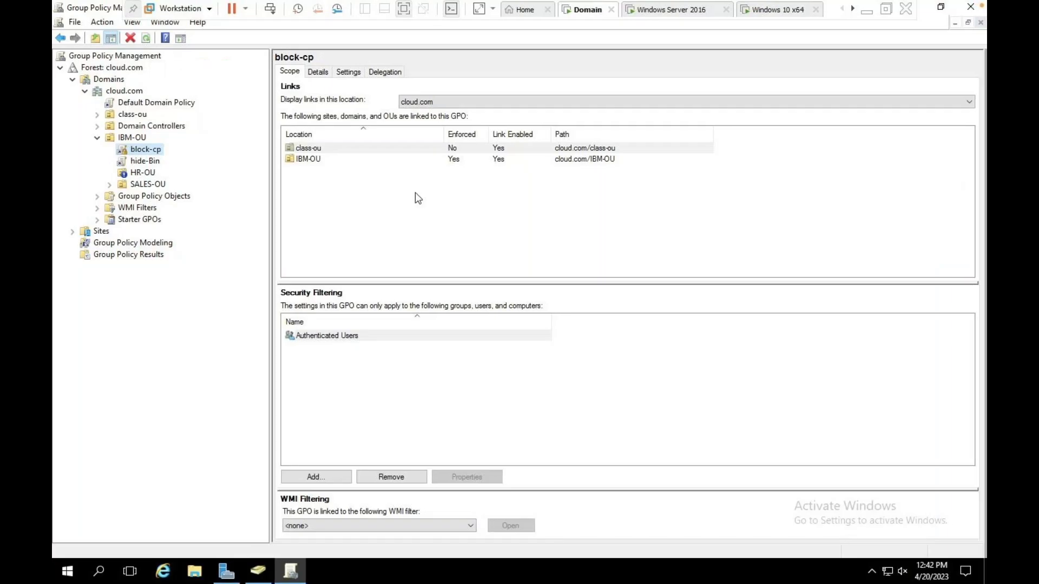
{"action": "left_click", "coordinate": [146, 163]}
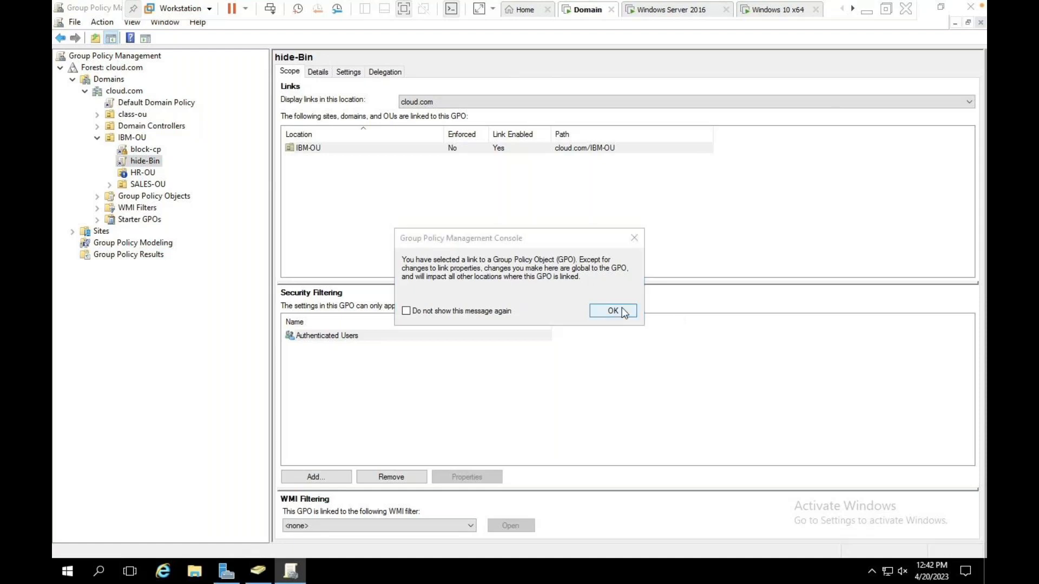
{"action": "left_click", "coordinate": [623, 312]}
{"action": "right_click", "coordinate": [147, 165]}
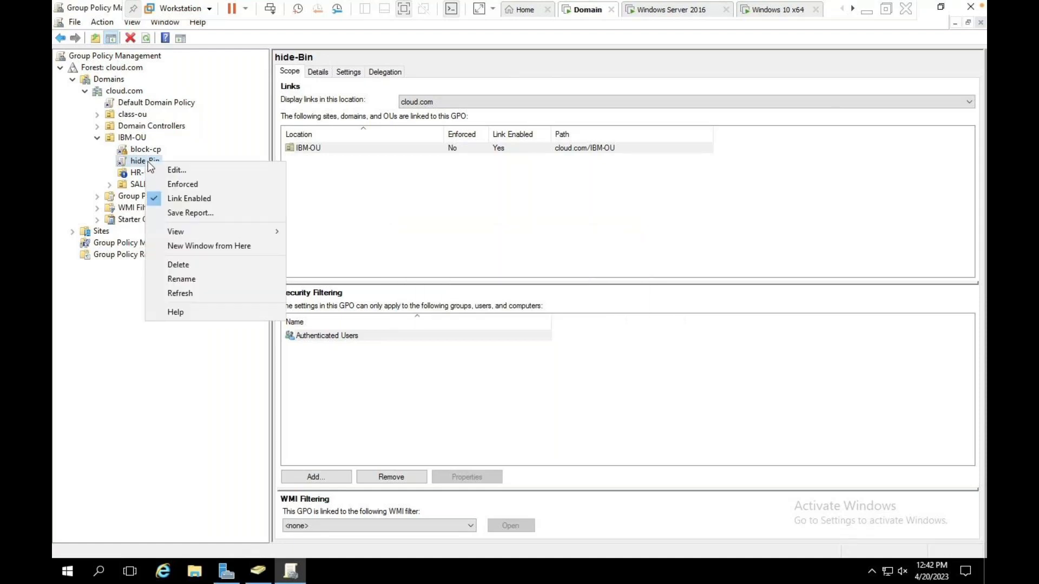
{"action": "left_click", "coordinate": [174, 200]}
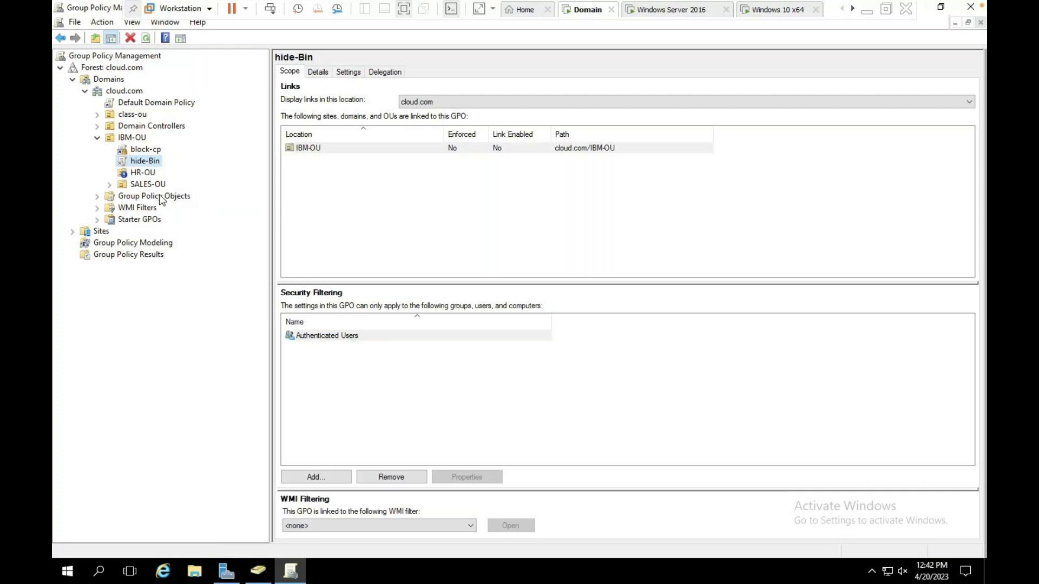
{"action": "right_click", "coordinate": [154, 160]}
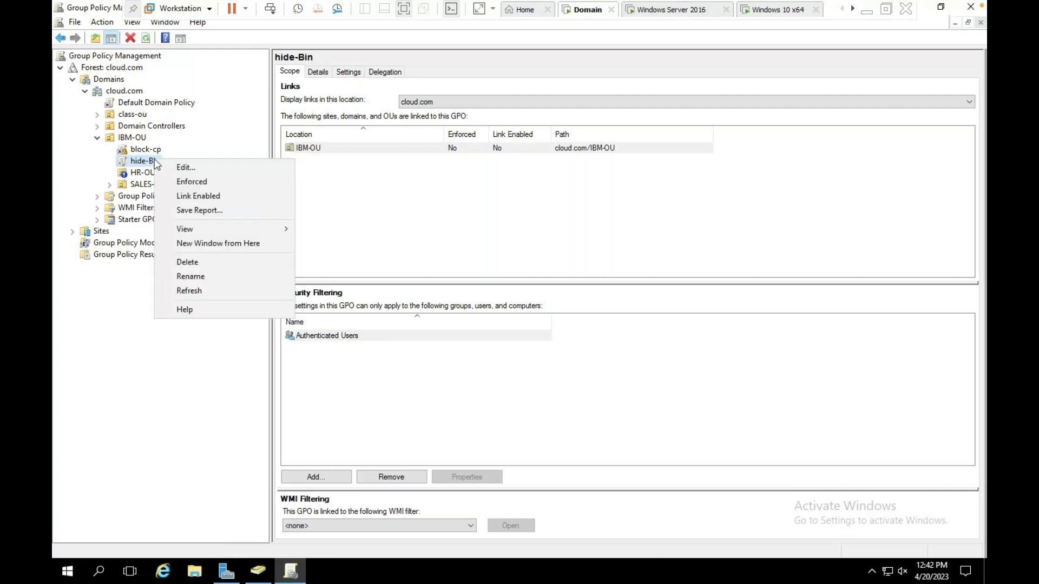
{"action": "left_click", "coordinate": [184, 200]}
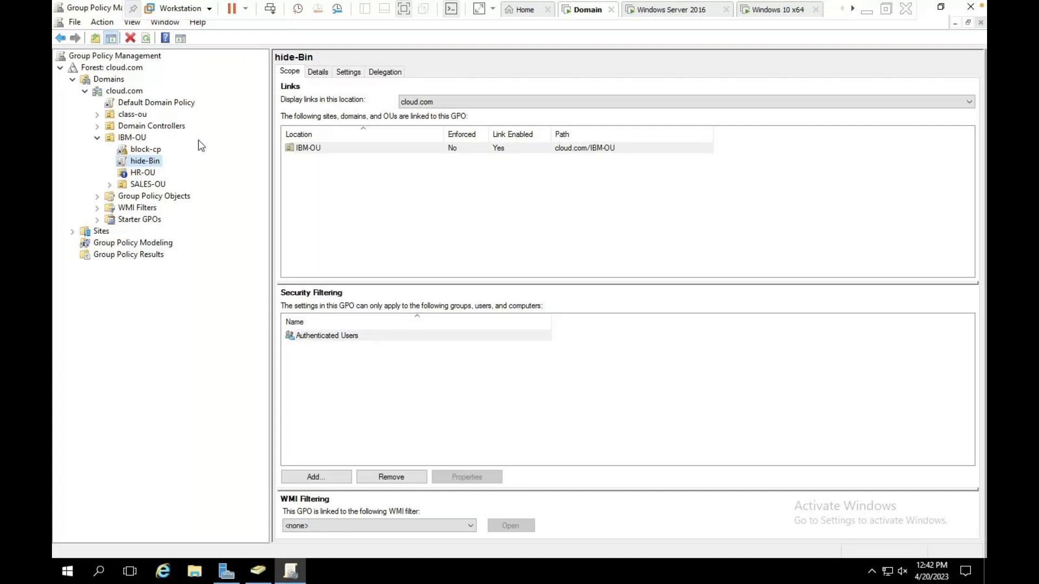
{"action": "key", "text": "ctrl+Left"}
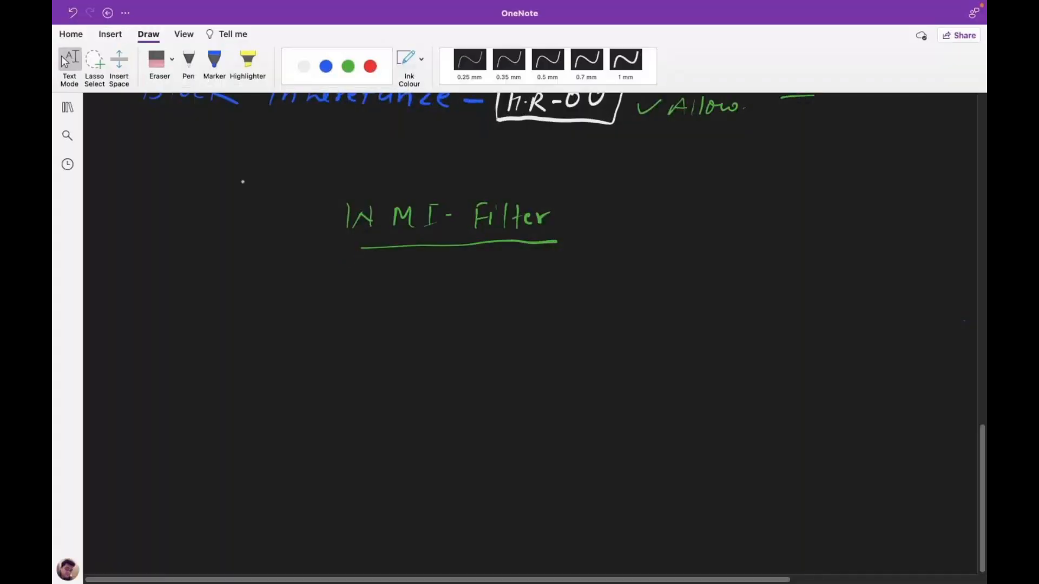
Draw a red domain box labelled cloud.com, connected to a small firewall.
{"action": "left_click", "coordinate": [370, 67]}
{"action": "mouse_move", "coordinate": [172, 373]}
{"action": "left_mouse_down"}
{"action": "mouse_move", "coordinate": [173, 325]}
{"action": "mouse_move", "coordinate": [227, 323]}
{"action": "mouse_move", "coordinate": [223, 367]}
{"action": "left_mouse_up"}
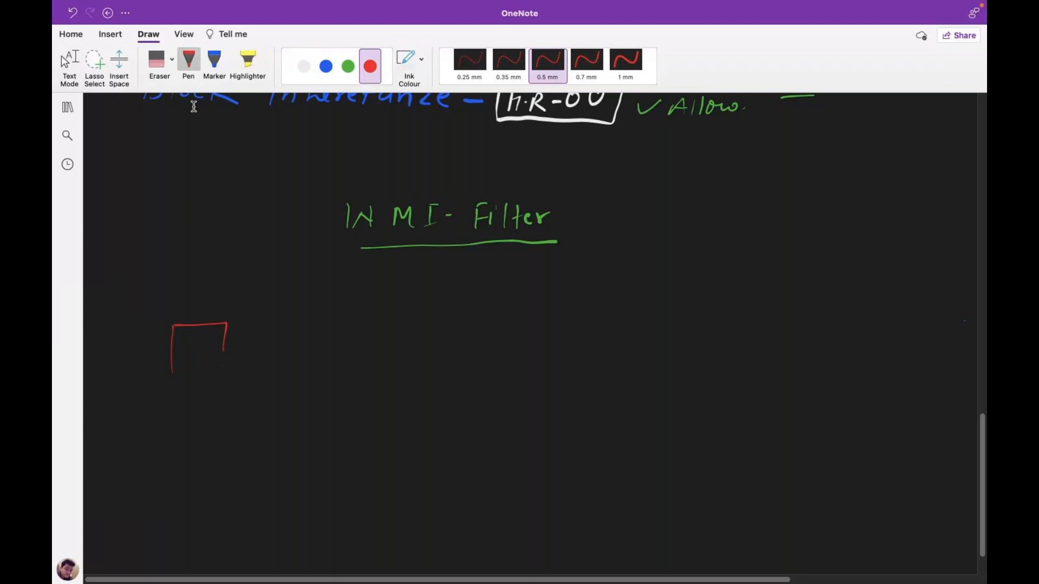
{"action": "mouse_move", "coordinate": [171, 326]}
{"action": "left_mouse_down"}
{"action": "mouse_move", "coordinate": [172, 386]}
{"action": "mouse_move", "coordinate": [231, 354]}
{"action": "mouse_move", "coordinate": [231, 325]}
{"action": "mouse_move", "coordinate": [209, 322]}
{"action": "left_mouse_up"}
{"action": "left_click", "coordinate": [214, 55]}
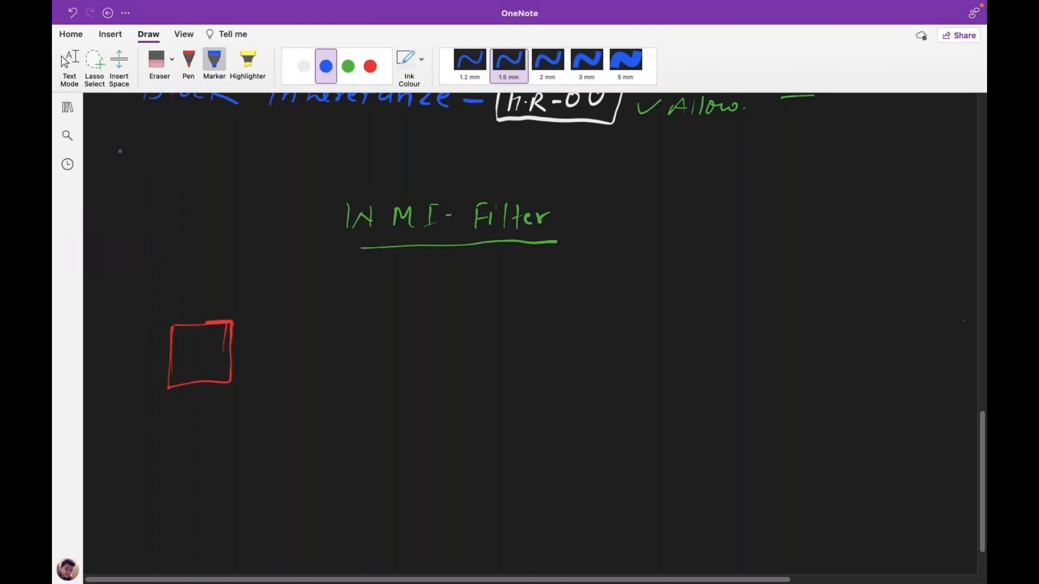
{"action": "left_click", "coordinate": [183, 64]}
{"action": "mouse_move", "coordinate": [175, 428]}
{"action": "left_mouse_down"}
{"action": "mouse_move", "coordinate": [174, 441]}
{"action": "mouse_move", "coordinate": [298, 438]}
{"action": "left_mouse_up"}
{"action": "left_click", "coordinate": [225, 434]}
{"action": "left_click", "coordinate": [242, 433]}
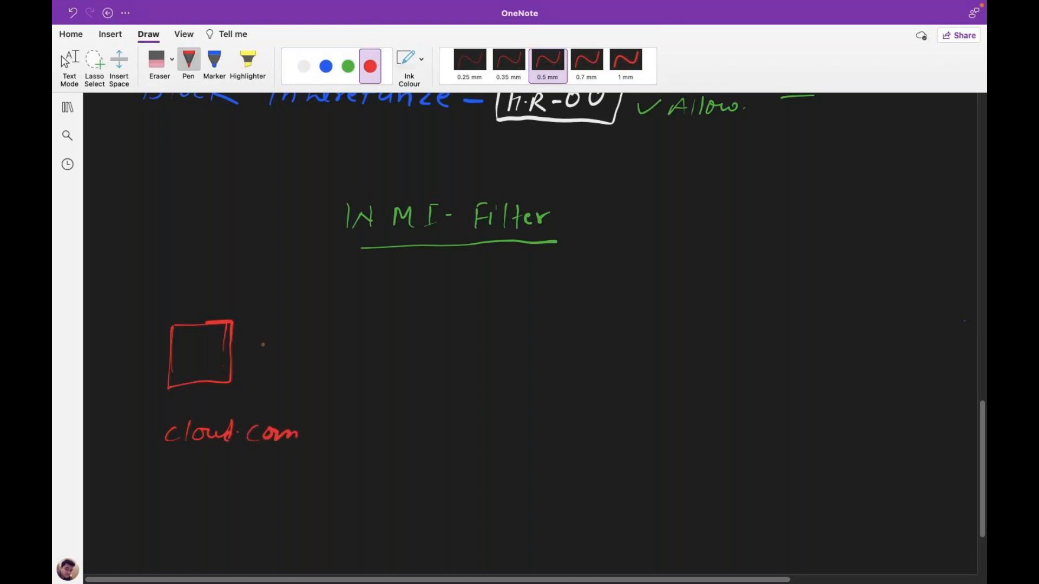
{"action": "mouse_move", "coordinate": [327, 336]}
{"action": "left_mouse_down"}
{"action": "mouse_move", "coordinate": [326, 350]}
{"action": "mouse_move", "coordinate": [370, 339]}
{"action": "mouse_move", "coordinate": [369, 352]}
{"action": "mouse_move", "coordinate": [324, 355]}
{"action": "mouse_move", "coordinate": [373, 341]}
{"action": "left_mouse_up"}
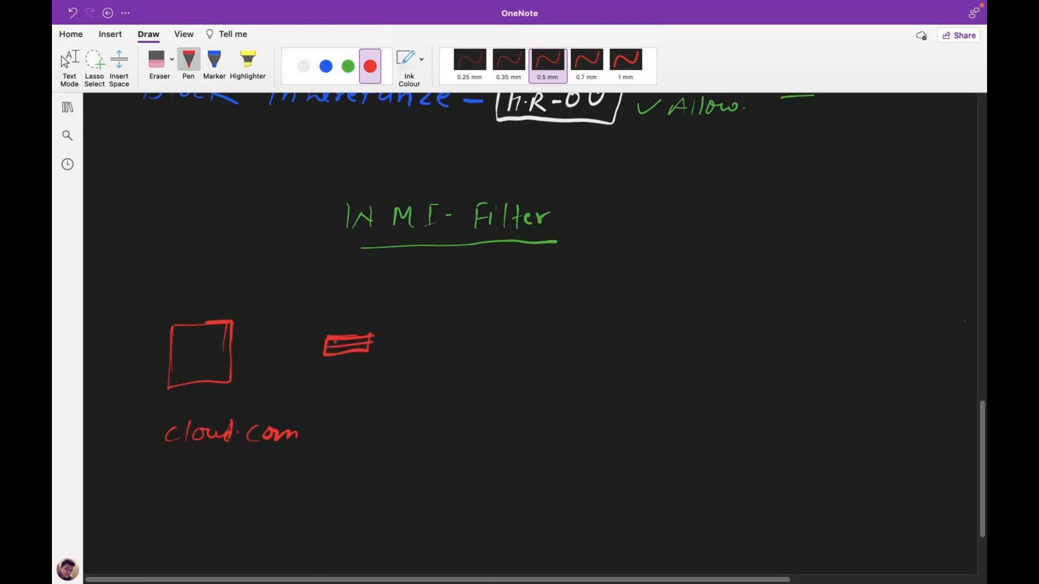
{"action": "left_click_drag", "start_coordinate": [229, 363], "coordinate": [322, 345]}
Draw white client computers with arrows running from the firewall to each.
{"action": "left_click", "coordinate": [304, 66]}
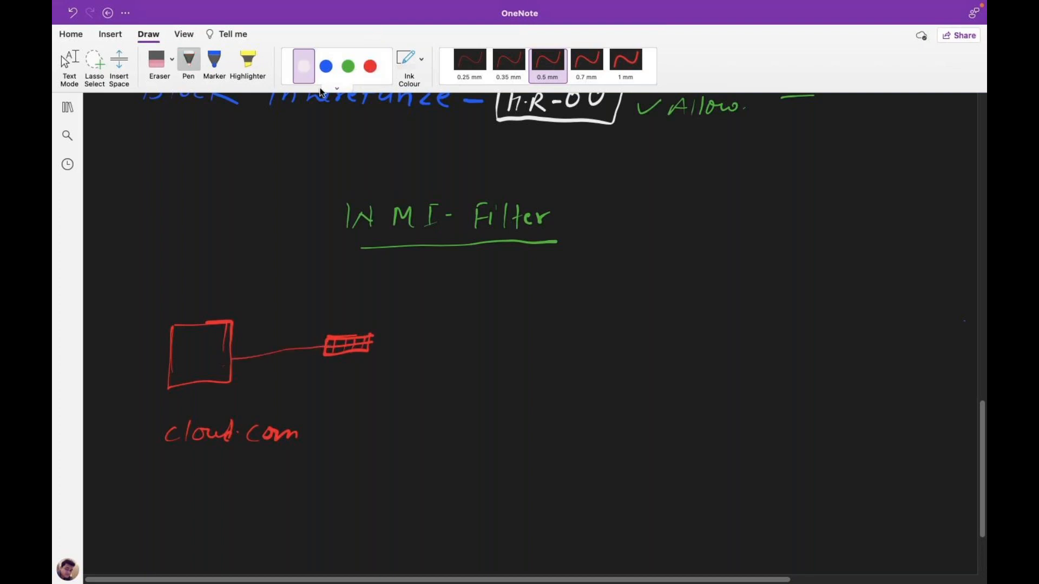
{"action": "mouse_move", "coordinate": [599, 286]}
{"action": "left_mouse_down"}
{"action": "mouse_move", "coordinate": [630, 281]}
{"action": "mouse_move", "coordinate": [597, 312]}
{"action": "mouse_move", "coordinate": [617, 315]}
{"action": "mouse_move", "coordinate": [607, 322]}
{"action": "left_mouse_up"}
{"action": "mouse_move", "coordinate": [592, 368]}
{"action": "left_mouse_down"}
{"action": "mouse_move", "coordinate": [628, 363]}
{"action": "mouse_move", "coordinate": [590, 395]}
{"action": "mouse_move", "coordinate": [612, 401]}
{"action": "left_mouse_up"}
{"action": "mouse_move", "coordinate": [585, 445]}
{"action": "left_mouse_down"}
{"action": "mouse_move", "coordinate": [577, 474]}
{"action": "mouse_move", "coordinate": [624, 452]}
{"action": "mouse_move", "coordinate": [578, 471]}
{"action": "mouse_move", "coordinate": [611, 480]}
{"action": "mouse_move", "coordinate": [588, 479]}
{"action": "mouse_move", "coordinate": [588, 535]}
{"action": "mouse_move", "coordinate": [634, 506]}
{"action": "mouse_move", "coordinate": [591, 538]}
{"action": "mouse_move", "coordinate": [614, 547]}
{"action": "mouse_move", "coordinate": [601, 547]}
{"action": "left_mouse_up"}
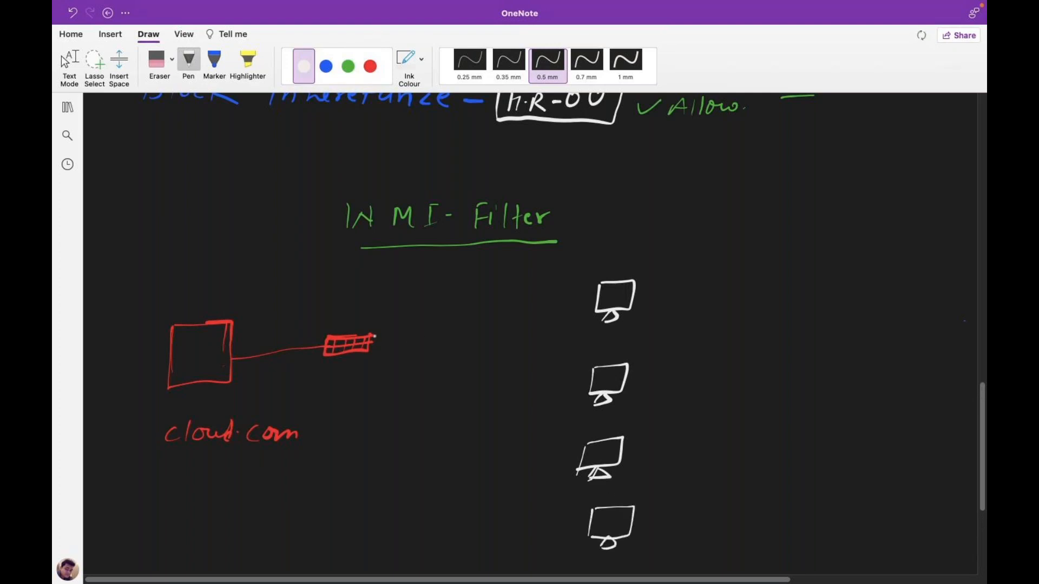
{"action": "mouse_move", "coordinate": [397, 329]}
{"action": "left_mouse_down"}
{"action": "mouse_move", "coordinate": [591, 294]}
{"action": "mouse_move", "coordinate": [584, 300]}
{"action": "left_mouse_up"}
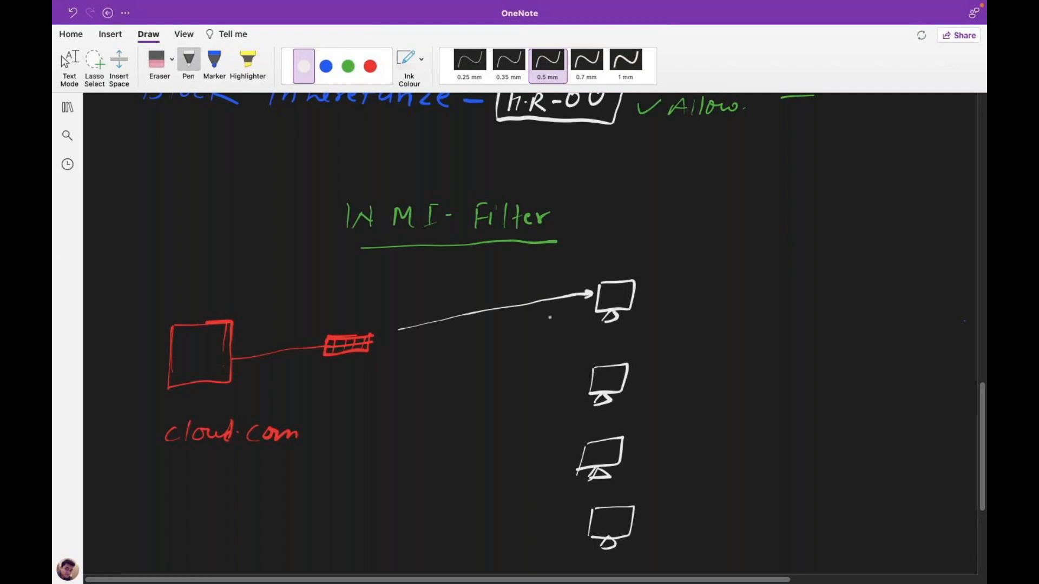
{"action": "mouse_move", "coordinate": [372, 336]}
{"action": "left_mouse_down"}
{"action": "mouse_move", "coordinate": [416, 326]}
{"action": "mouse_move", "coordinate": [480, 352]}
{"action": "mouse_move", "coordinate": [587, 365]}
{"action": "mouse_move", "coordinate": [580, 370]}
{"action": "left_mouse_up"}
{"action": "left_click_drag", "start_coordinate": [369, 344], "coordinate": [585, 447]}
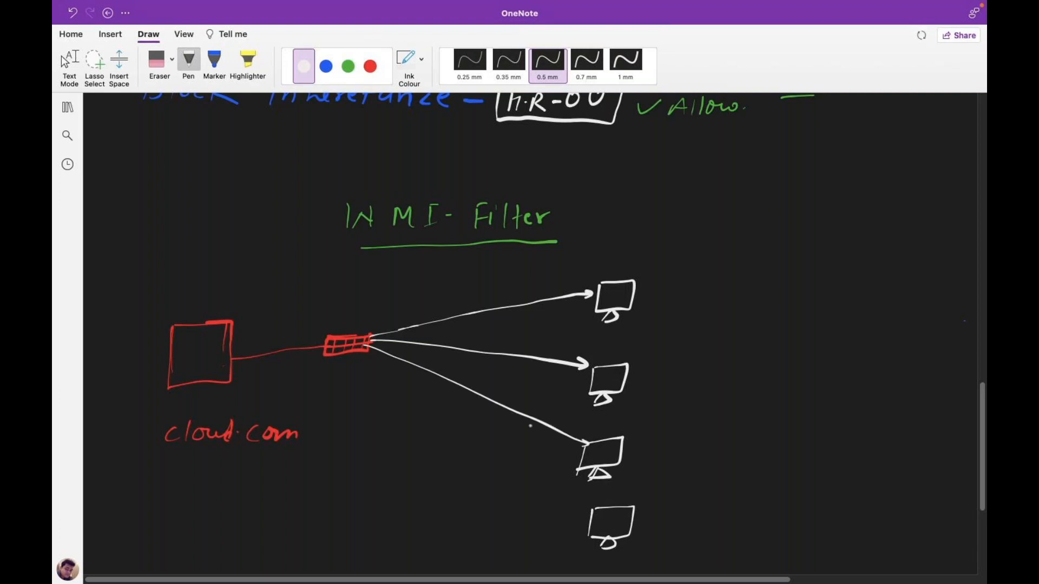
{"action": "left_click_drag", "start_coordinate": [374, 361], "coordinate": [572, 511]}
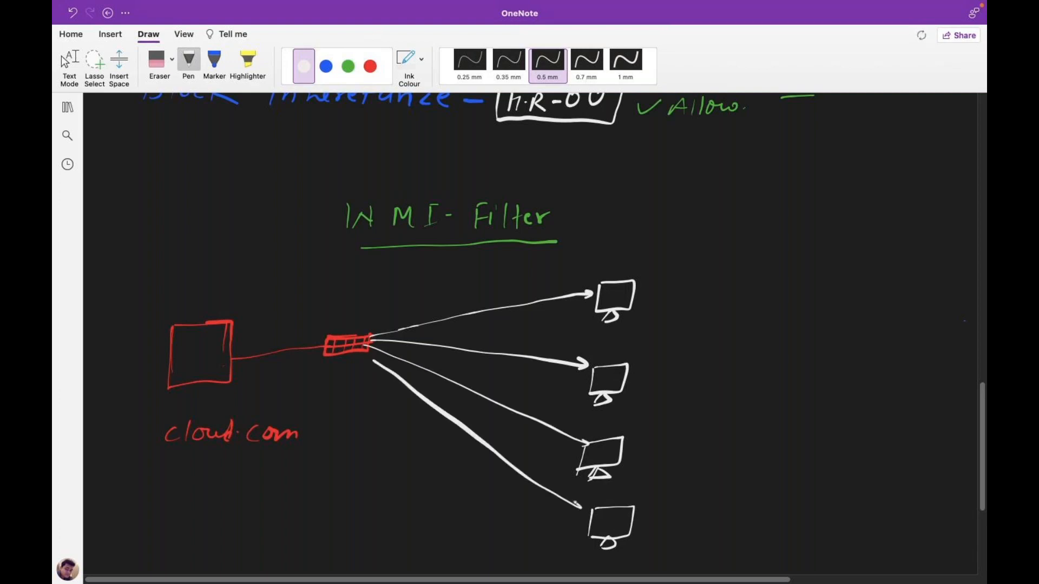
Label the computers Win-10, Win-7, Win-7 and Win-11 in blue ink.
{"action": "left_click", "coordinate": [326, 66]}
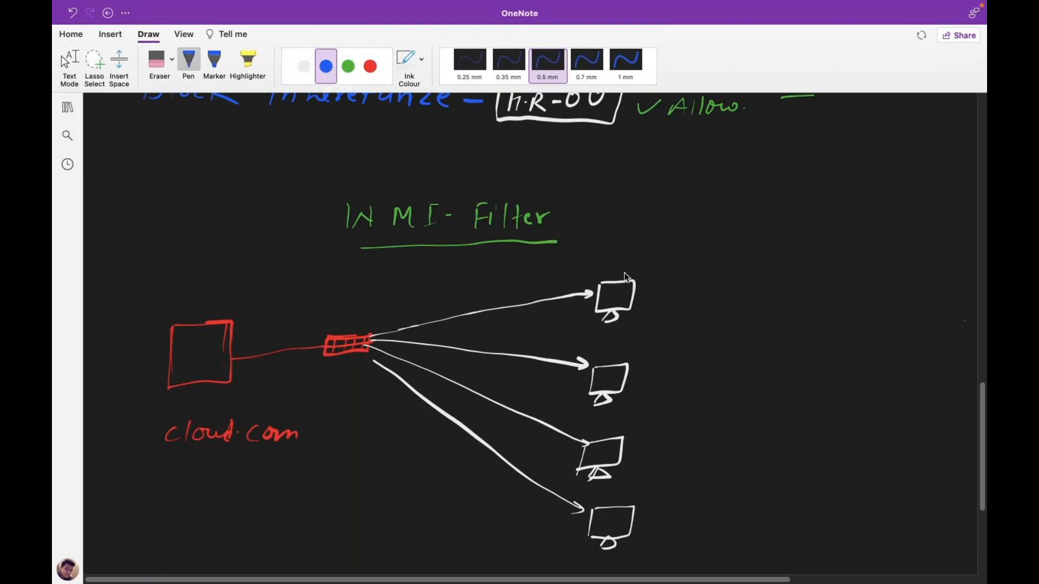
{"action": "left_click_drag", "start_coordinate": [659, 298], "coordinate": [740, 297]}
{"action": "mouse_move", "coordinate": [683, 364]}
{"action": "left_mouse_down"}
{"action": "mouse_move", "coordinate": [693, 359]}
{"action": "mouse_move", "coordinate": [726, 379]}
{"action": "mouse_move", "coordinate": [744, 372]}
{"action": "left_mouse_up"}
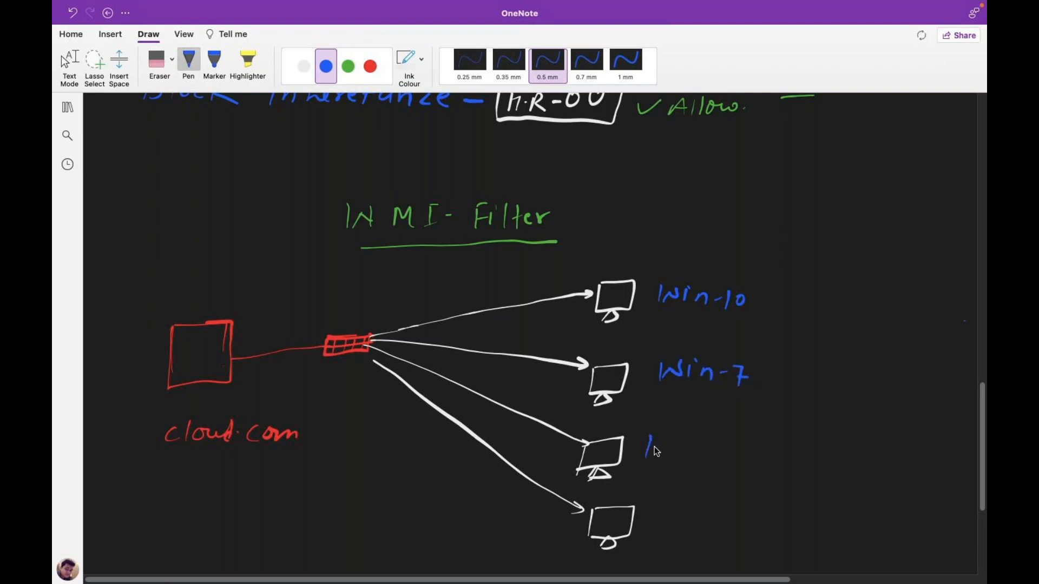
{"action": "mouse_move", "coordinate": [668, 449]}
{"action": "left_mouse_down"}
{"action": "mouse_move", "coordinate": [678, 442]}
{"action": "mouse_move", "coordinate": [702, 458]}
{"action": "left_mouse_up"}
{"action": "left_click_drag", "start_coordinate": [671, 532], "coordinate": [680, 518]}
{"action": "left_click_drag", "start_coordinate": [686, 518], "coordinate": [725, 526]}
{"action": "left_click_drag", "start_coordinate": [734, 518], "coordinate": [741, 540]}
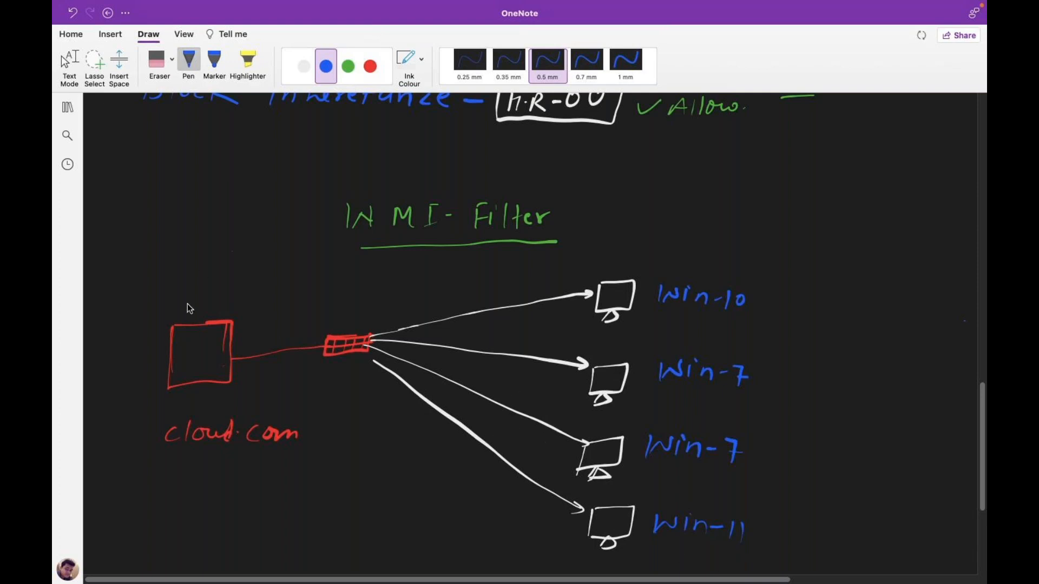
Write Domain above the red box and start a red heading above the computers.
{"action": "left_click_drag", "start_coordinate": [180, 283], "coordinate": [179, 291]}
{"action": "left_click_drag", "start_coordinate": [232, 292], "coordinate": [244, 302]}
{"action": "key", "text": "ctrl+z"}
{"action": "left_click", "coordinate": [370, 66]}
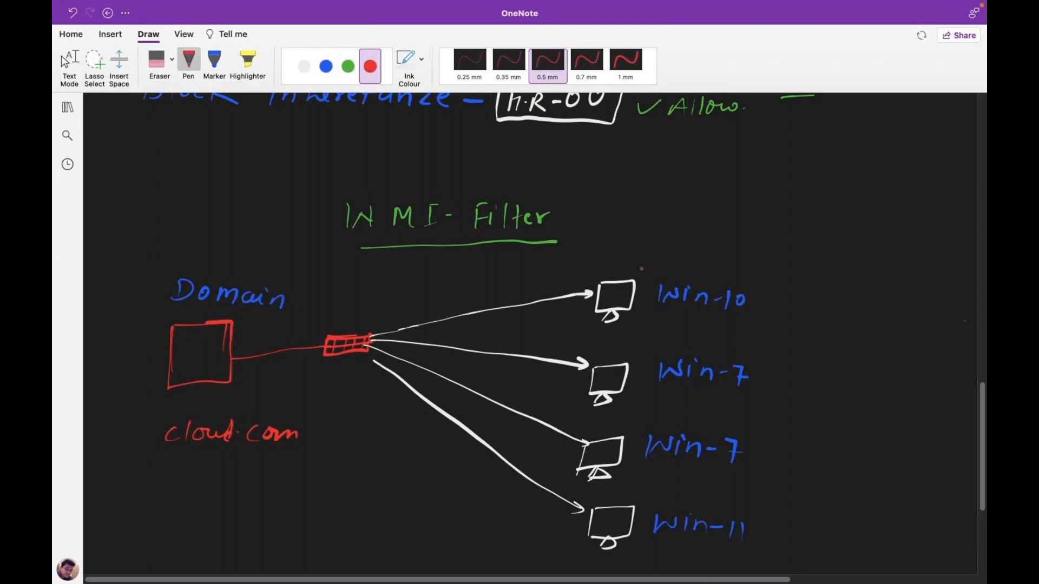
{"action": "left_click_drag", "start_coordinate": [643, 233], "coordinate": [642, 250]}
{"action": "mouse_move", "coordinate": [655, 229]}
{"action": "left_mouse_down"}
{"action": "mouse_move", "coordinate": [651, 249]}
{"action": "mouse_move", "coordinate": [680, 251]}
{"action": "left_mouse_up"}
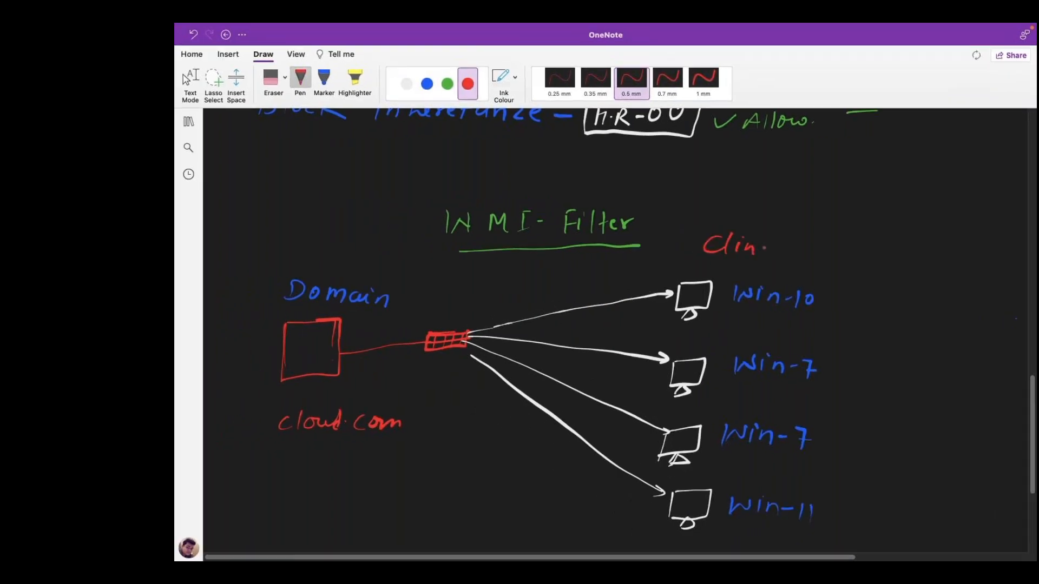
Undo the last red stroke and the stray 'z' text.
{"action": "key", "text": "super+z"}
{"action": "type", "text": "z"}
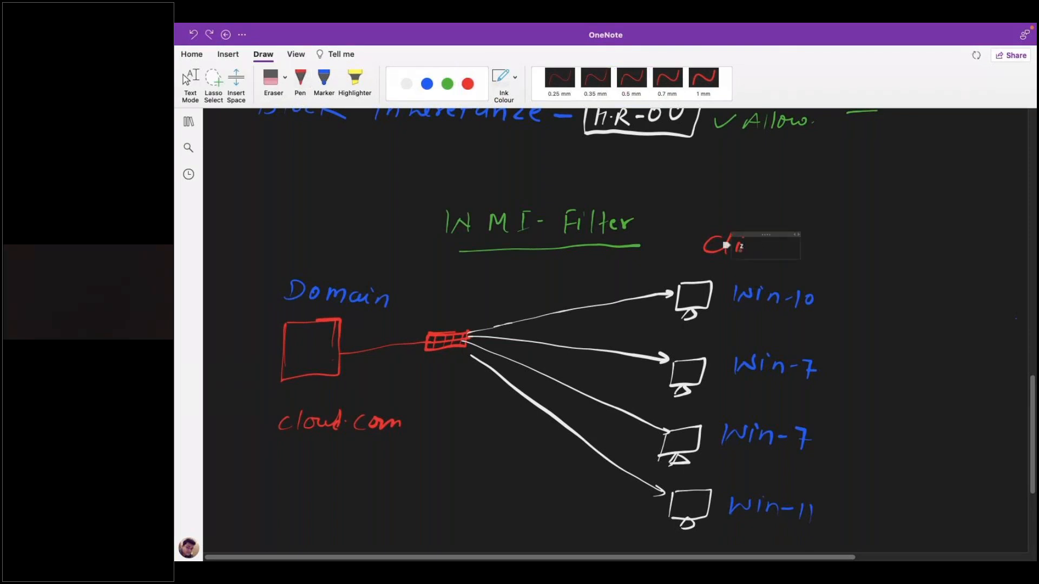
{"action": "left_click", "coordinate": [818, 239]}
{"action": "key", "text": "super+z"}
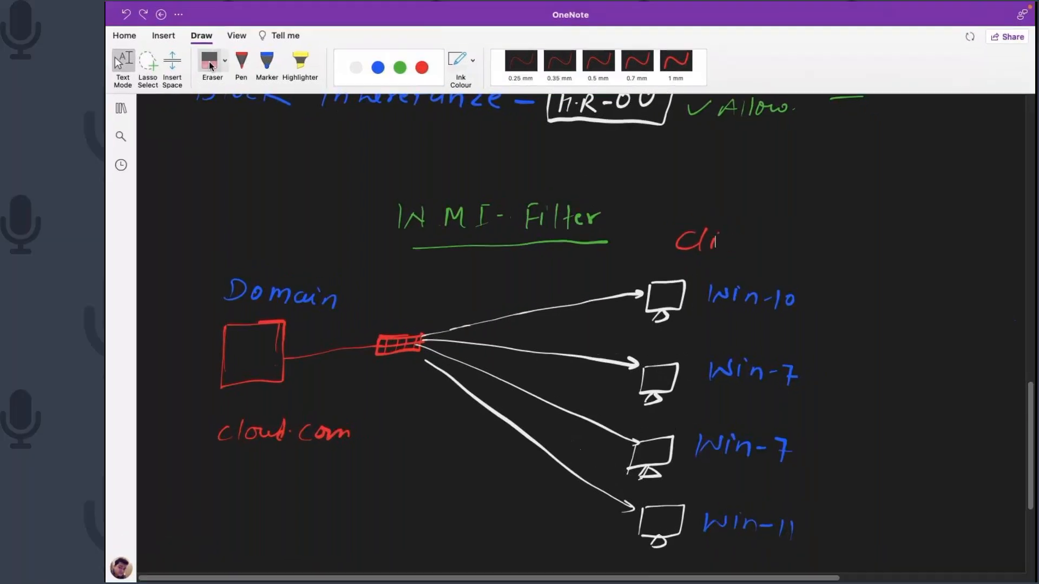
Erase the half-written heading and write Client-PC above the computers in red.
{"action": "left_click", "coordinate": [210, 65]}
{"action": "mouse_move", "coordinate": [668, 227]}
{"action": "left_mouse_down"}
{"action": "mouse_move", "coordinate": [702, 233]}
{"action": "mouse_move", "coordinate": [644, 252]}
{"action": "mouse_move", "coordinate": [705, 256]}
{"action": "left_mouse_up"}
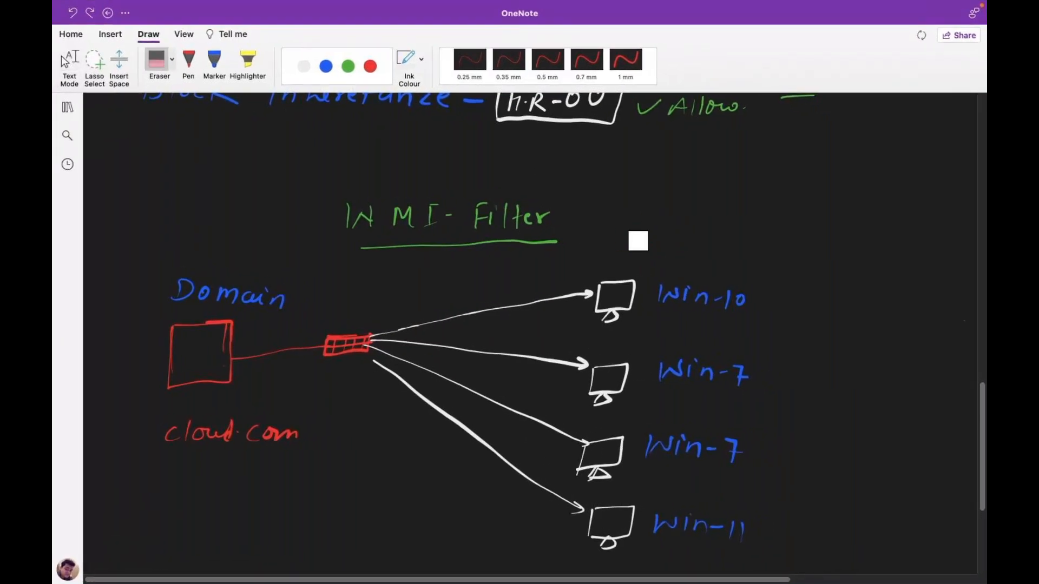
{"action": "left_click", "coordinate": [189, 62]}
{"action": "left_click_drag", "start_coordinate": [700, 247], "coordinate": [772, 254]}
{"action": "key", "text": "Escape"}
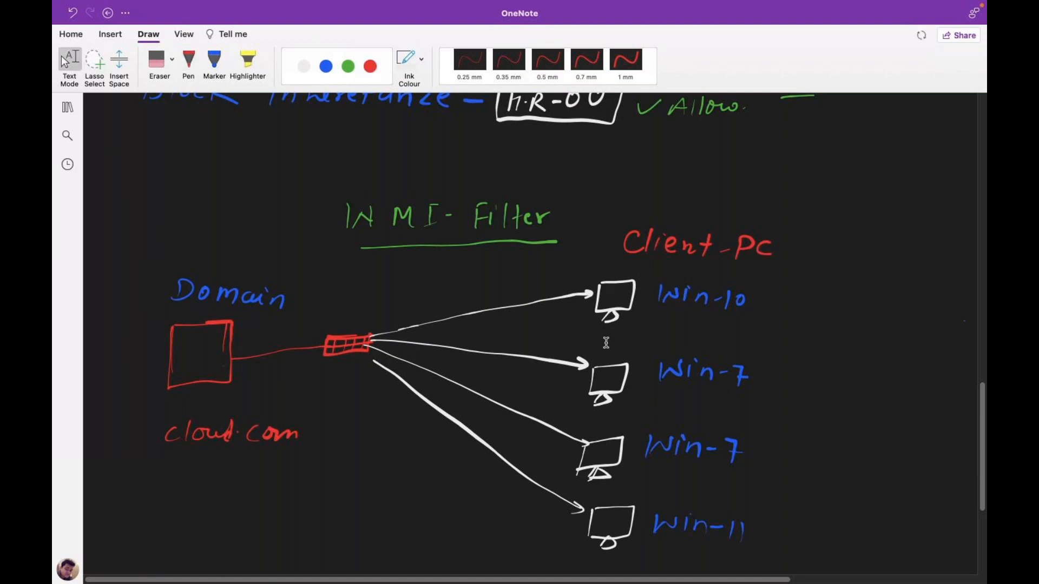
Check the GoTo meeting and return to the OneNote diagram.
{"action": "key", "text": "ctrl+Right"}
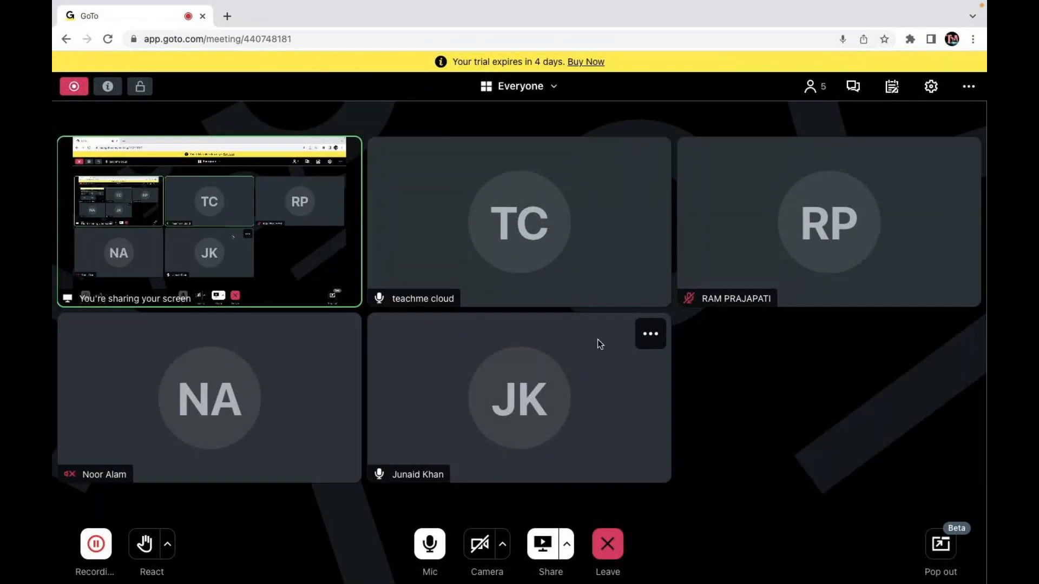
{"action": "key", "text": "ctrl+Right"}
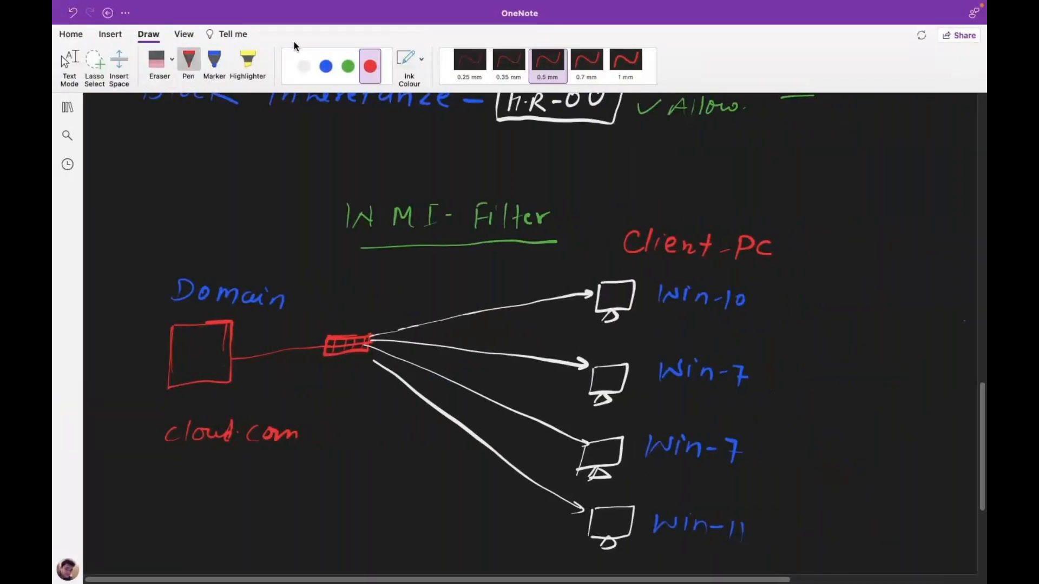
{"action": "key", "text": "ctrl+Left"}
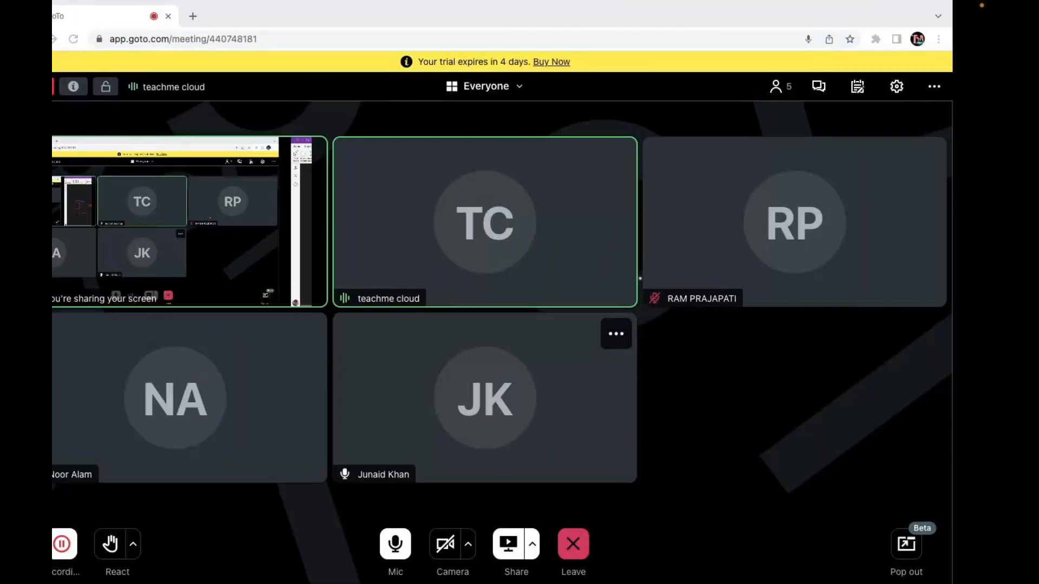
{"action": "key", "text": "ctrl+Right"}
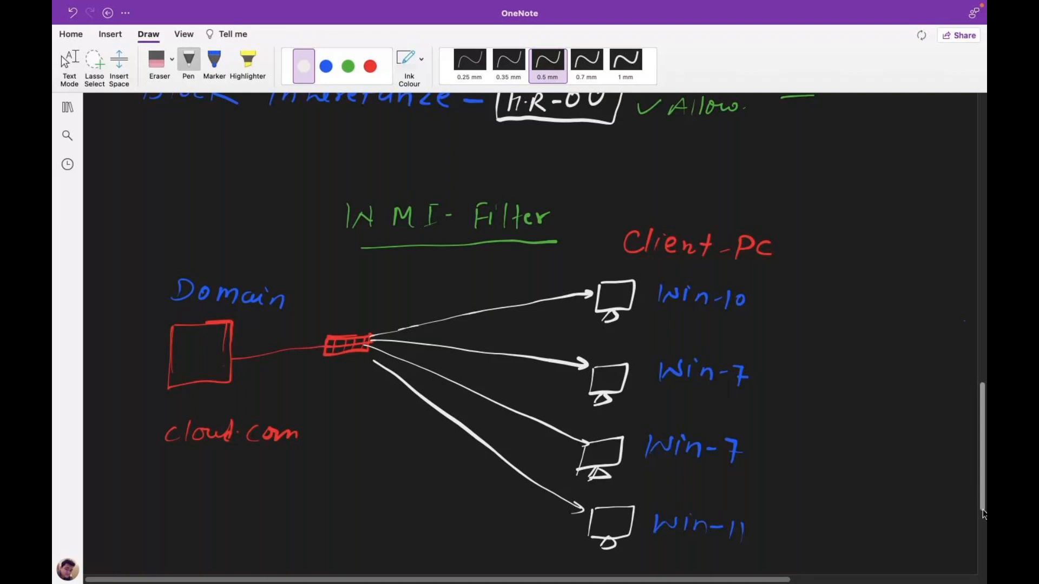
{"action": "scroll", "coordinate": [984, 514], "scroll_direction": "down", "scroll_amount": 3}
Handwrite 'Block-Access of-CP.' below the cloud.com box.
{"action": "scroll", "coordinate": [984, 521], "scroll_direction": "down", "scroll_amount": 1}
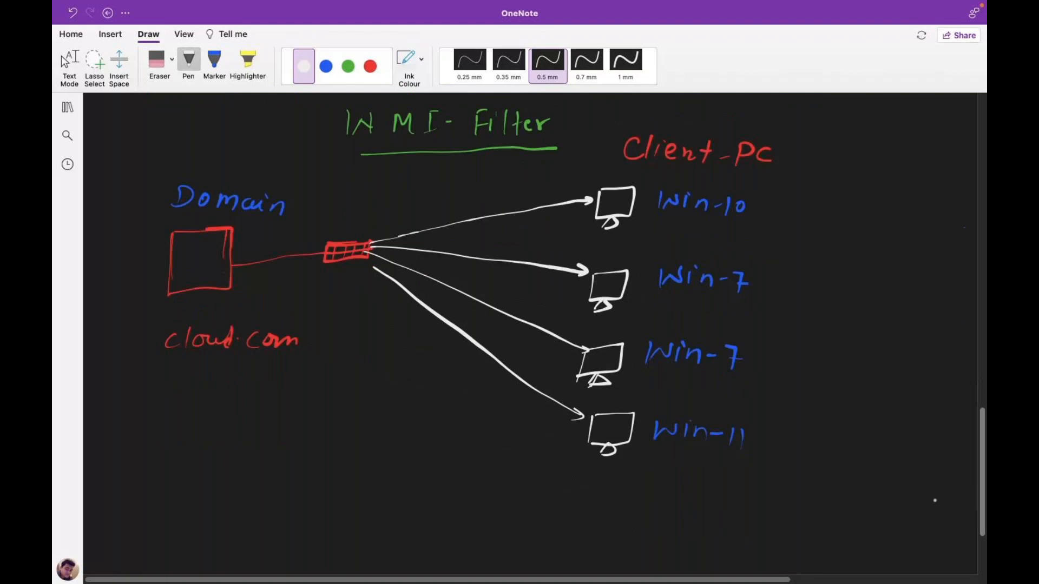
{"action": "left_click_drag", "start_coordinate": [145, 415], "coordinate": [144, 435]}
{"action": "left_click_drag", "start_coordinate": [146, 415], "coordinate": [147, 436]}
{"action": "left_click_drag", "start_coordinate": [165, 417], "coordinate": [164, 433]}
{"action": "left_click_drag", "start_coordinate": [172, 422], "coordinate": [186, 432]}
{"action": "left_click_drag", "start_coordinate": [193, 418], "coordinate": [194, 436]}
{"action": "mouse_move", "coordinate": [204, 418]}
{"action": "left_mouse_down"}
{"action": "mouse_move", "coordinate": [213, 433]}
{"action": "mouse_move", "coordinate": [222, 427]}
{"action": "left_mouse_up"}
{"action": "mouse_move", "coordinate": [226, 435]}
{"action": "left_mouse_down"}
{"action": "mouse_move", "coordinate": [242, 417]}
{"action": "mouse_move", "coordinate": [246, 425]}
{"action": "left_mouse_up"}
{"action": "left_click_drag", "start_coordinate": [262, 420], "coordinate": [254, 433]}
{"action": "mouse_move", "coordinate": [274, 420]}
{"action": "left_mouse_down"}
{"action": "mouse_move", "coordinate": [267, 433]}
{"action": "mouse_move", "coordinate": [290, 433]}
{"action": "left_mouse_up"}
{"action": "left_click_drag", "start_coordinate": [299, 421], "coordinate": [293, 435]}
{"action": "mouse_move", "coordinate": [311, 420]}
{"action": "left_mouse_down"}
{"action": "mouse_move", "coordinate": [305, 436]}
{"action": "mouse_move", "coordinate": [340, 427]}
{"action": "left_mouse_up"}
{"action": "left_click_drag", "start_coordinate": [357, 414], "coordinate": [351, 436]}
{"action": "left_click_drag", "start_coordinate": [345, 425], "coordinate": [380, 432]}
{"action": "left_click_drag", "start_coordinate": [395, 421], "coordinate": [394, 439]}
{"action": "left_click_drag", "start_coordinate": [410, 420], "coordinate": [410, 440]}
{"action": "left_click_drag", "start_coordinate": [409, 418], "coordinate": [410, 427]}
{"action": "left_click", "coordinate": [429, 430]}
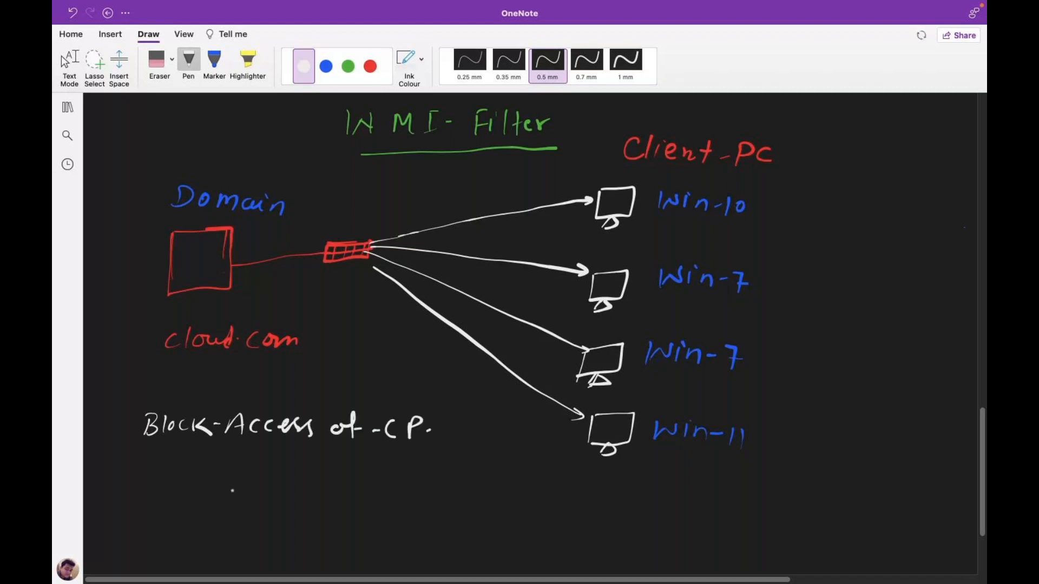
In blue ink, draw an arrow branching from the note and write 'Allow for'.
{"action": "left_click", "coordinate": [326, 66]}
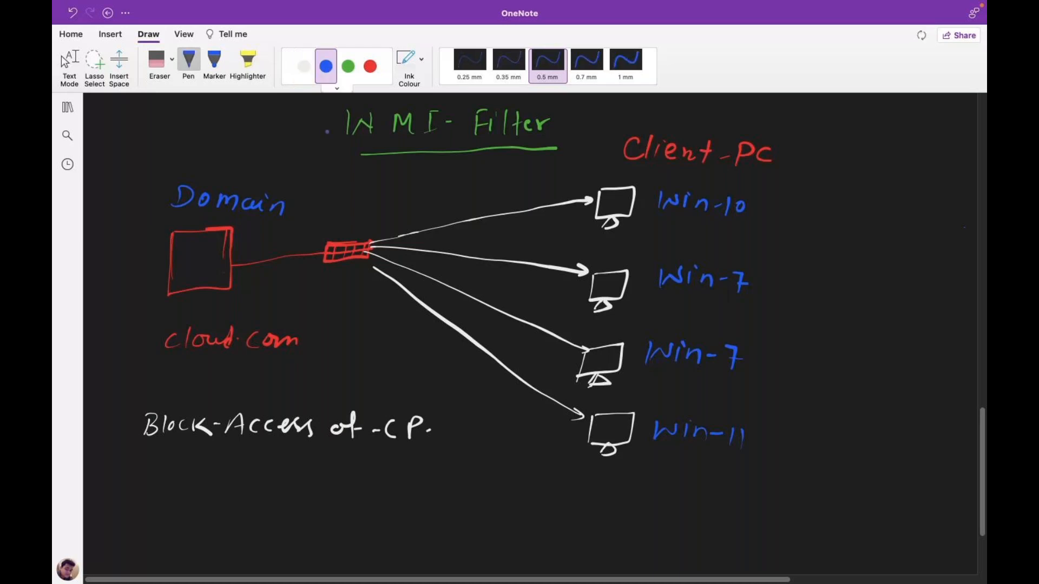
{"action": "left_click_drag", "start_coordinate": [253, 450], "coordinate": [290, 485]}
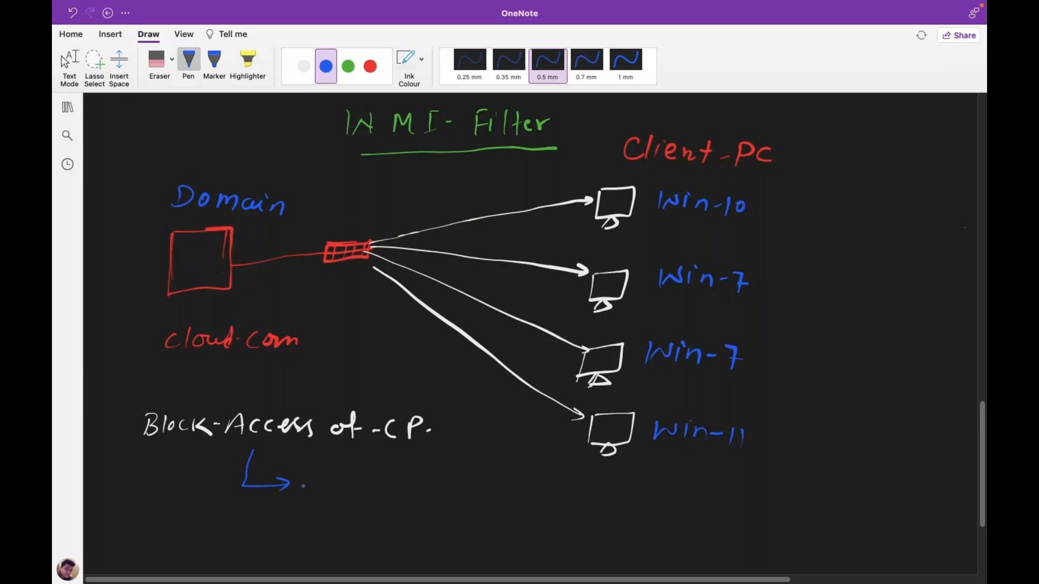
{"action": "left_click_drag", "start_coordinate": [303, 489], "coordinate": [318, 487]}
{"action": "mouse_move", "coordinate": [326, 470]}
{"action": "left_mouse_down"}
{"action": "mouse_move", "coordinate": [328, 487]}
{"action": "mouse_move", "coordinate": [340, 488]}
{"action": "left_mouse_up"}
{"action": "left_click_drag", "start_coordinate": [349, 479], "coordinate": [378, 474]}
{"action": "mouse_move", "coordinate": [403, 471]}
{"action": "left_mouse_down"}
{"action": "mouse_move", "coordinate": [399, 491]}
{"action": "mouse_move", "coordinate": [416, 465]}
{"action": "left_mouse_up"}
{"action": "left_click_drag", "start_coordinate": [433, 475], "coordinate": [431, 476]}
{"action": "left_click_drag", "start_coordinate": [437, 478], "coordinate": [451, 471]}
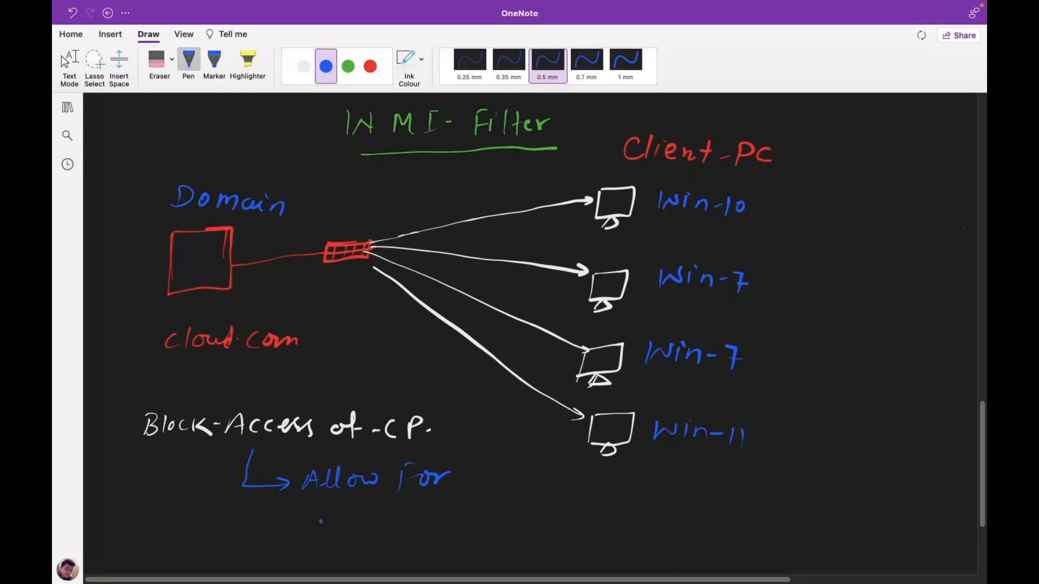
Write 'Win-7' after 'Allow for' and bracket it with a blue brace.
{"action": "left_click_drag", "start_coordinate": [319, 522], "coordinate": [346, 523]}
{"action": "left_click_drag", "start_coordinate": [351, 526], "coordinate": [352, 536]}
{"action": "left_click_drag", "start_coordinate": [357, 526], "coordinate": [379, 537]}
{"action": "left_click_drag", "start_coordinate": [381, 531], "coordinate": [387, 531]}
{"action": "left_click_drag", "start_coordinate": [385, 524], "coordinate": [390, 543]}
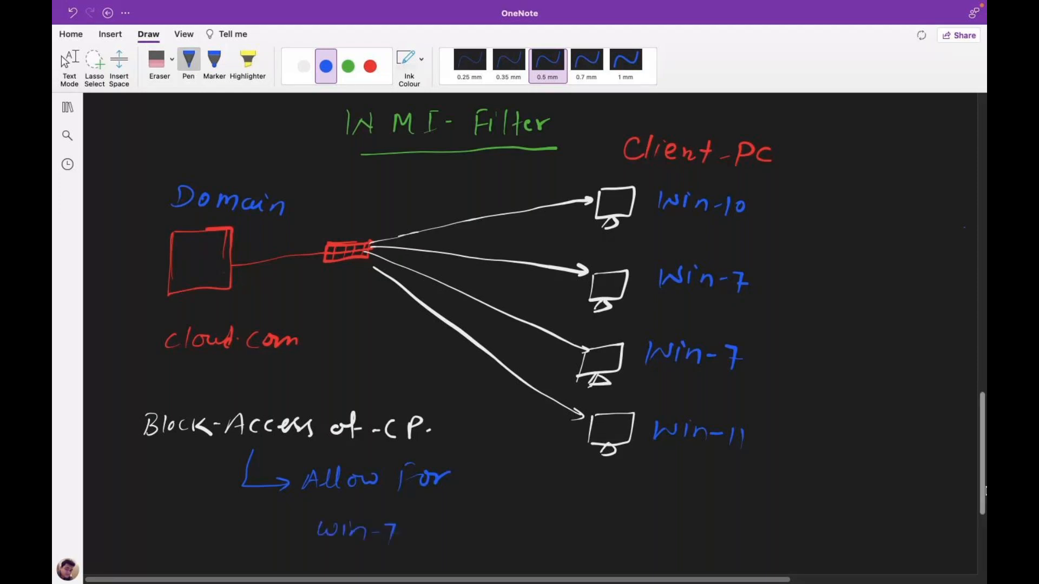
{"action": "left_click_drag", "start_coordinate": [985, 490], "coordinate": [983, 505]}
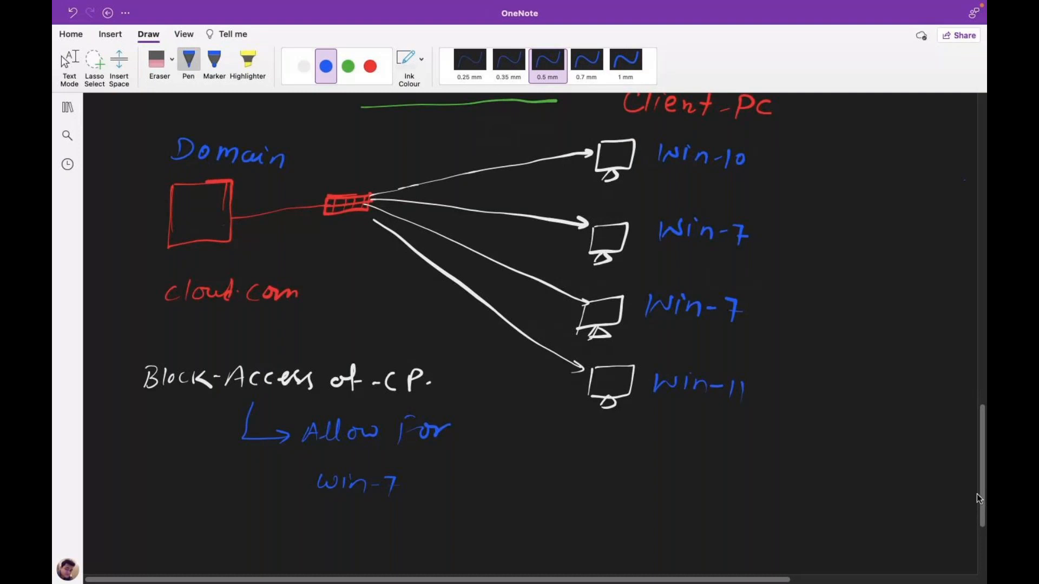
{"action": "scroll", "coordinate": [977, 495], "scroll_direction": "up", "scroll_amount": 1}
{"action": "left_click_drag", "start_coordinate": [469, 433], "coordinate": [440, 515]}
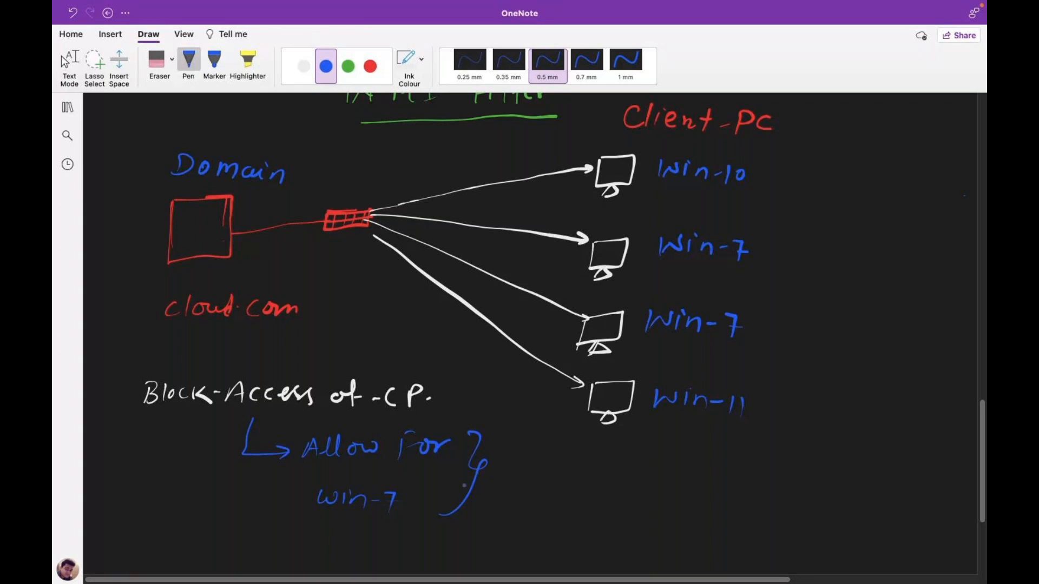
In white ink, draw an arrow right of the brace and write 'WMI' with lines above and below.
{"action": "left_click", "coordinate": [304, 66]}
{"action": "left_click_drag", "start_coordinate": [498, 477], "coordinate": [523, 479]}
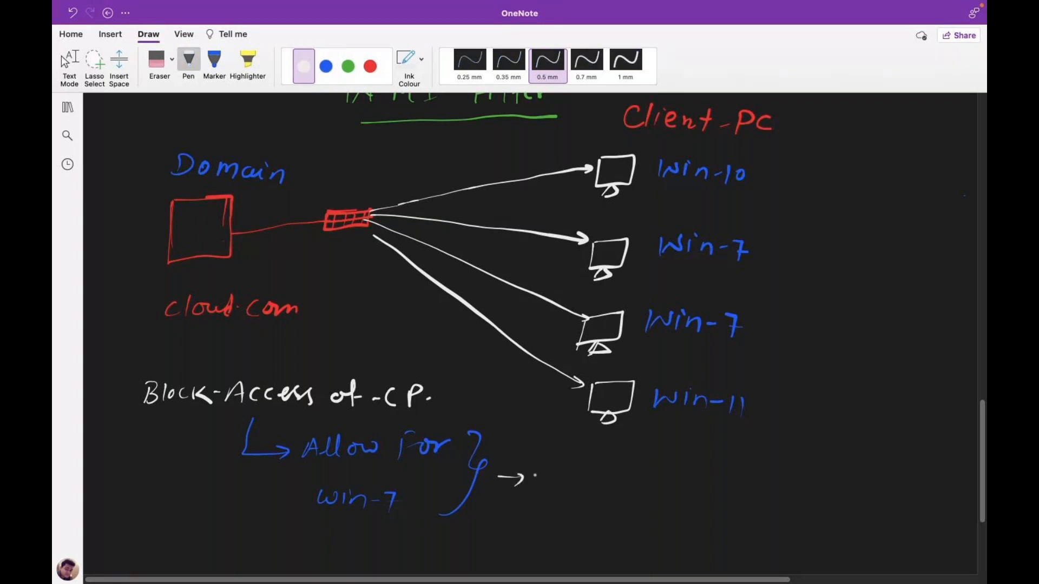
{"action": "left_click_drag", "start_coordinate": [535, 475], "coordinate": [560, 473]}
{"action": "left_click_drag", "start_coordinate": [565, 486], "coordinate": [584, 485]}
{"action": "left_click_drag", "start_coordinate": [598, 474], "coordinate": [597, 486]}
{"action": "left_click_drag", "start_coordinate": [593, 474], "coordinate": [608, 473]}
{"action": "left_click_drag", "start_coordinate": [591, 488], "coordinate": [604, 487]}
{"action": "left_click_drag", "start_coordinate": [549, 500], "coordinate": [601, 499]}
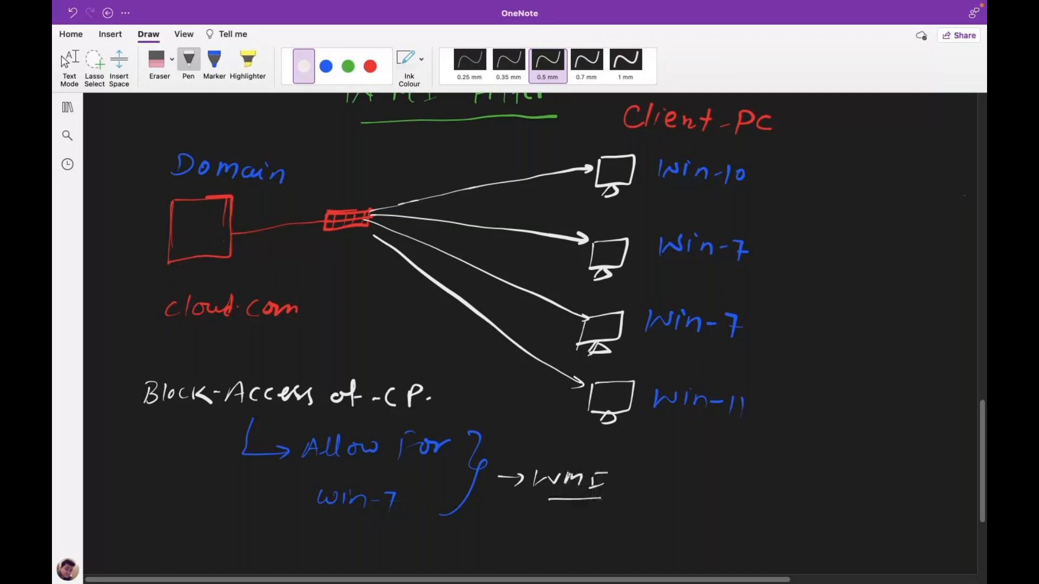
{"action": "left_click_drag", "start_coordinate": [552, 466], "coordinate": [598, 464]}
In green ink, write 'Windows Management Instrumentation' beside WMI.
{"action": "left_click", "coordinate": [348, 66]}
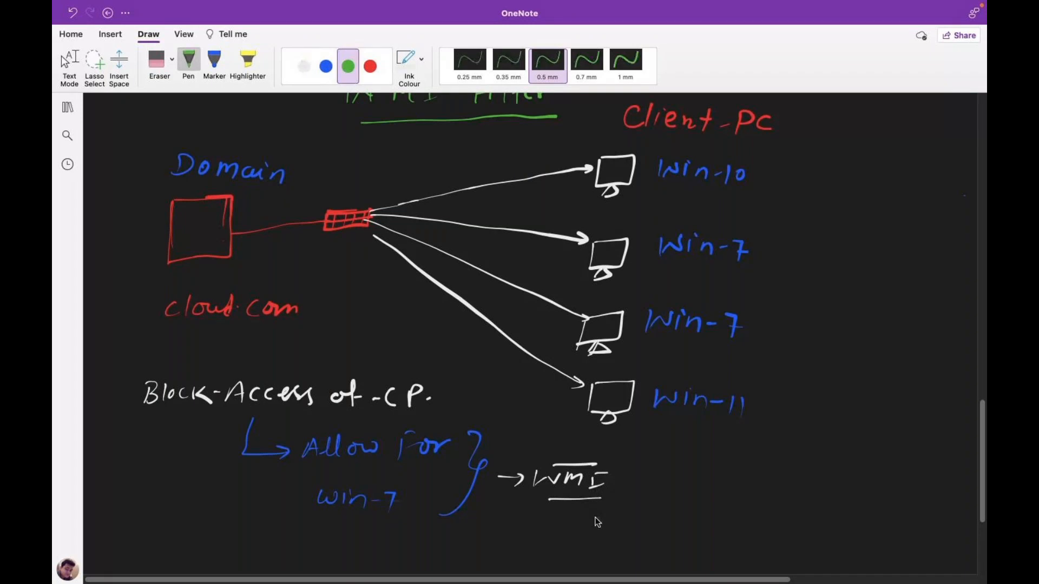
{"action": "left_click_drag", "start_coordinate": [645, 470], "coordinate": [663, 471]}
{"action": "left_click_drag", "start_coordinate": [670, 479], "coordinate": [691, 488]}
{"action": "left_click", "coordinate": [707, 473]}
{"action": "left_click_drag", "start_coordinate": [700, 482], "coordinate": [744, 484]}
{"action": "left_click_drag", "start_coordinate": [757, 478], "coordinate": [736, 505]}
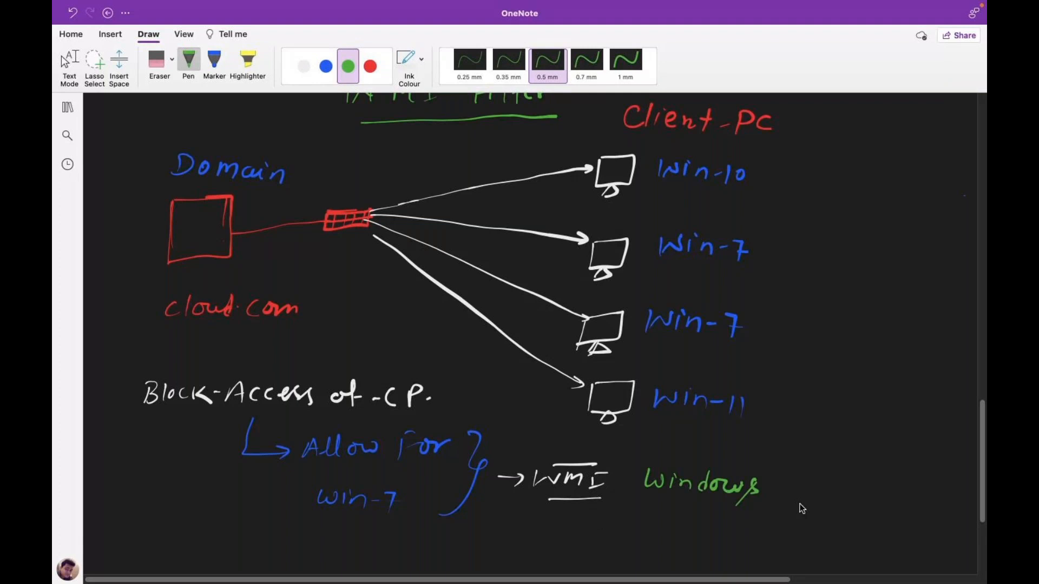
{"action": "left_click_drag", "start_coordinate": [785, 501], "coordinate": [810, 497]}
{"action": "left_click_drag", "start_coordinate": [813, 494], "coordinate": [907, 506]}
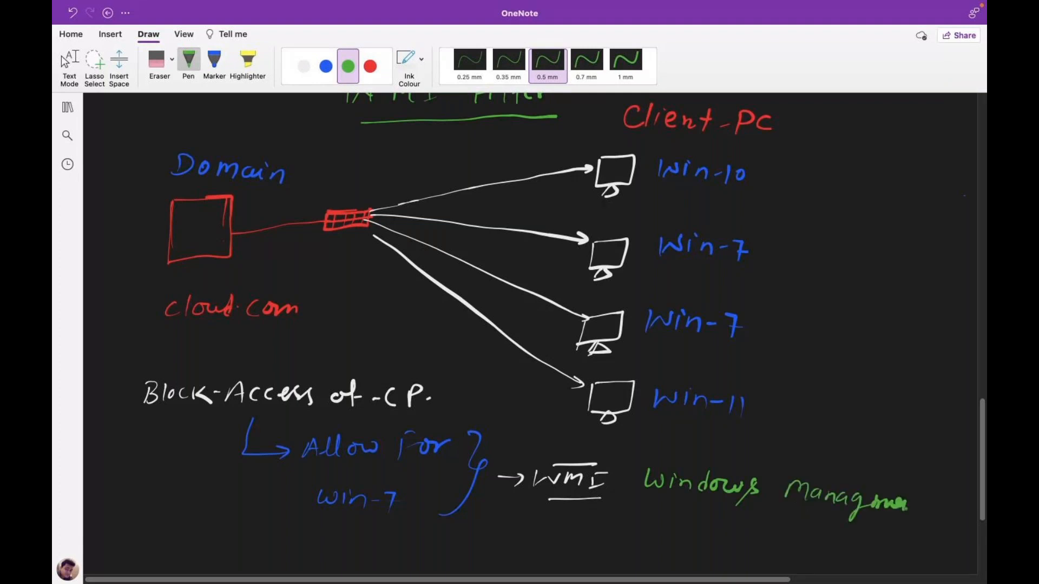
{"action": "left_click_drag", "start_coordinate": [871, 506], "coordinate": [926, 499]}
{"action": "left_click_drag", "start_coordinate": [702, 520], "coordinate": [736, 541]}
{"action": "left_click_drag", "start_coordinate": [741, 527], "coordinate": [834, 546]}
{"action": "left_click_drag", "start_coordinate": [842, 533], "coordinate": [843, 553]}
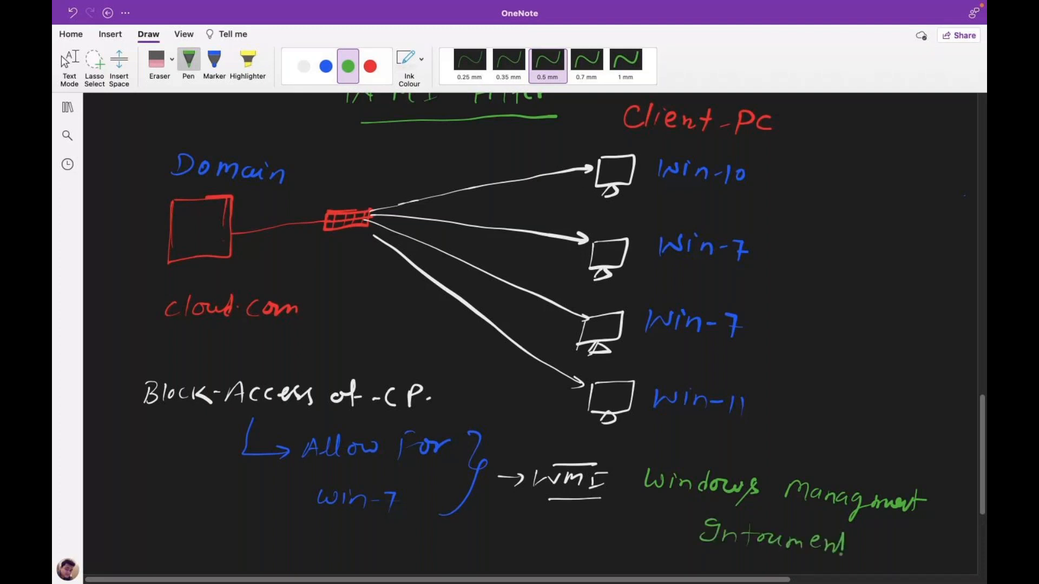
{"action": "left_click_drag", "start_coordinate": [845, 541], "coordinate": [912, 558]}
Bracket the spelled-out WMI name with a curly brace and return to Text Mode.
{"action": "scroll", "coordinate": [519, 325], "scroll_direction": "down", "scroll_amount": 5}
{"action": "left_click_drag", "start_coordinate": [914, 351], "coordinate": [912, 454]}
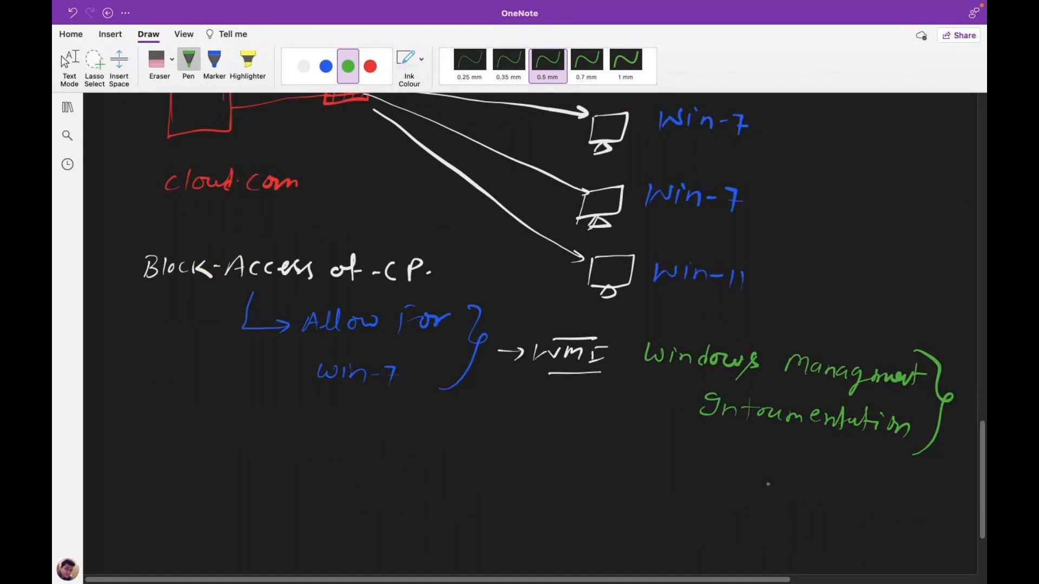
{"action": "left_click", "coordinate": [65, 61]}
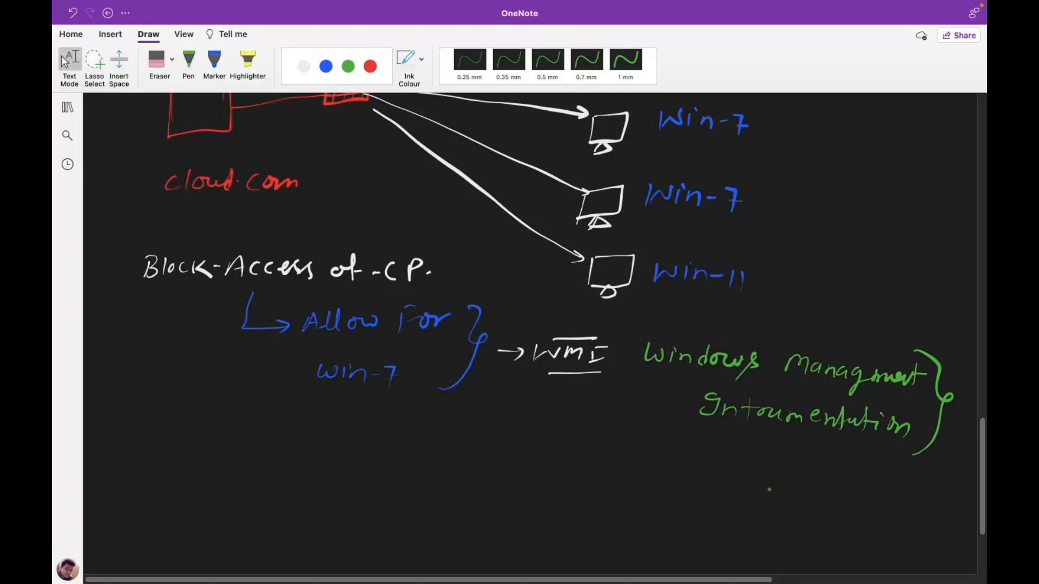
{"action": "scroll", "coordinate": [769, 490], "scroll_direction": "up", "scroll_amount": 2}
{"action": "key", "text": "ctrl+Right"}
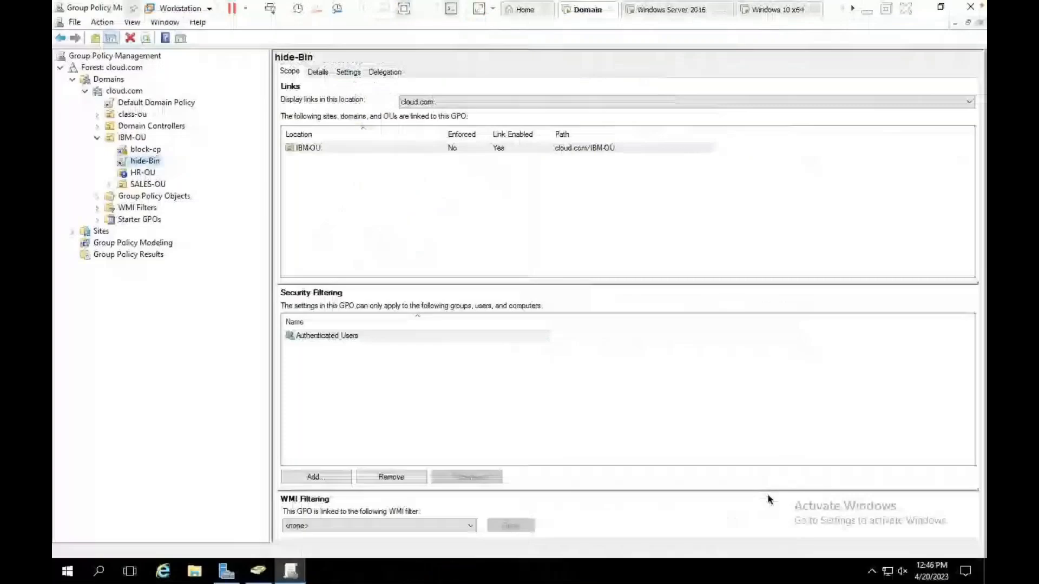
Turn off Block Inheritance on HR-OU and Enforced on block-cp, then view cloud.com's WMI Filters.
{"action": "right_click", "coordinate": [136, 172]}
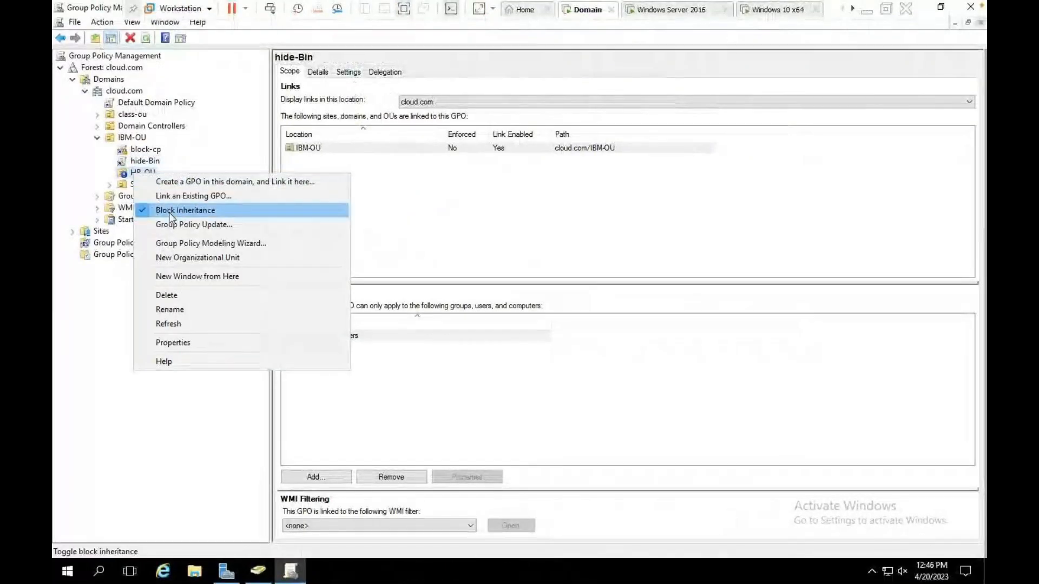
{"action": "left_click", "coordinate": [169, 211]}
{"action": "right_click", "coordinate": [139, 151]}
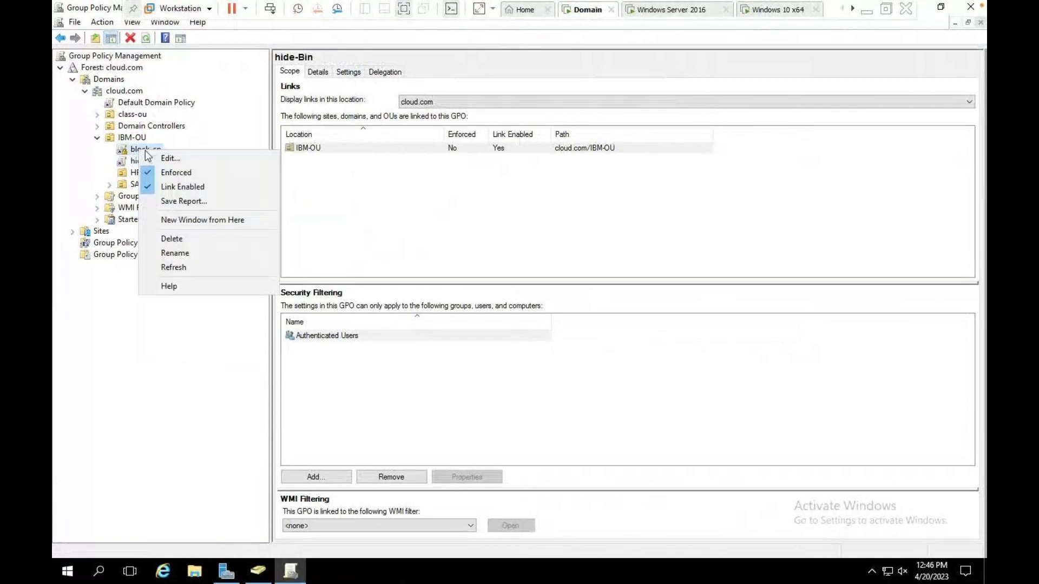
{"action": "left_click", "coordinate": [163, 172]}
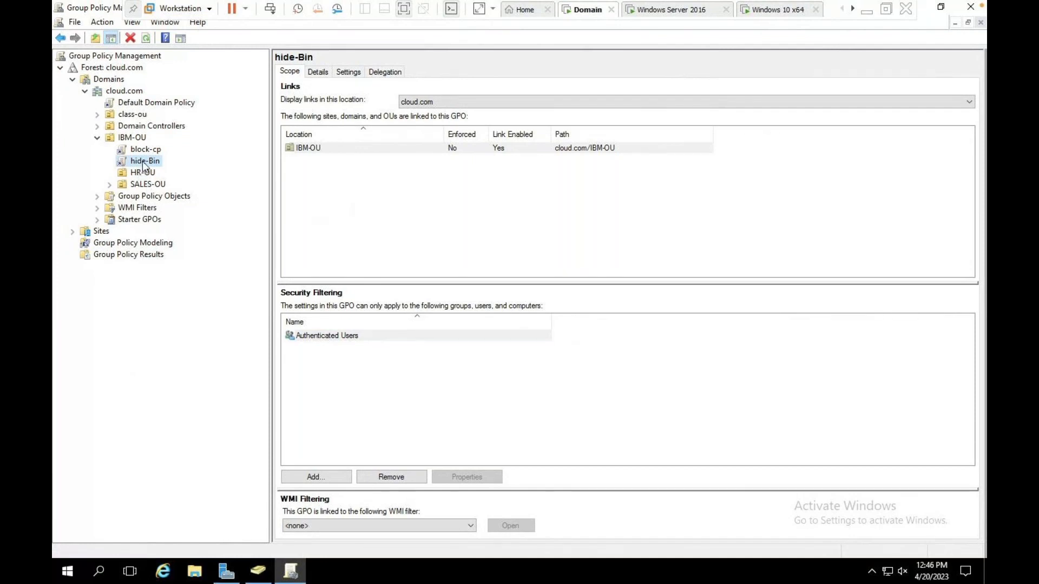
{"action": "left_click", "coordinate": [135, 209]}
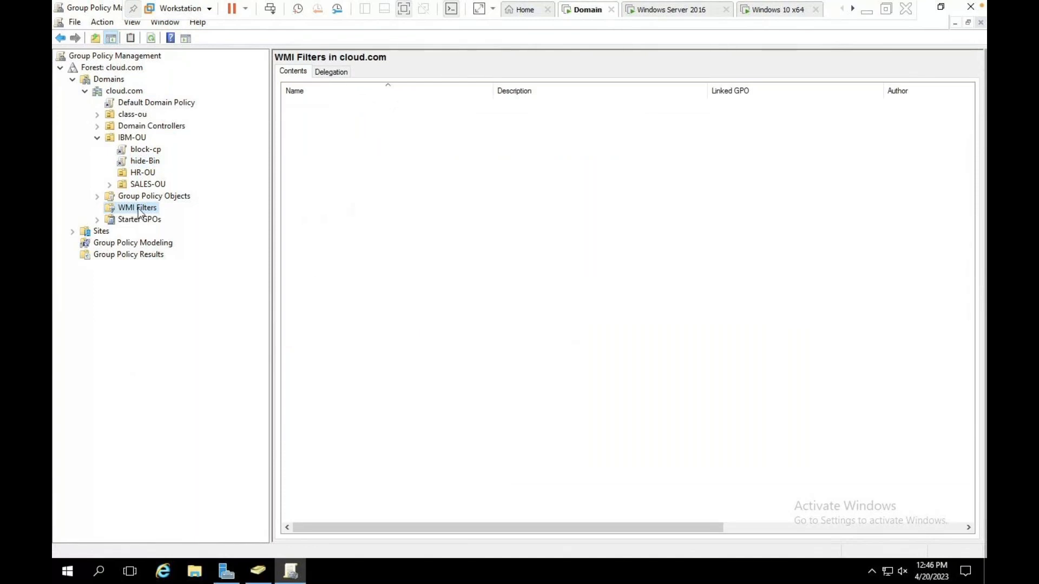
Create a new WMI filter named 'Only-For-Win-7' and open its WMI Query editor.
{"action": "right_click", "coordinate": [139, 212]}
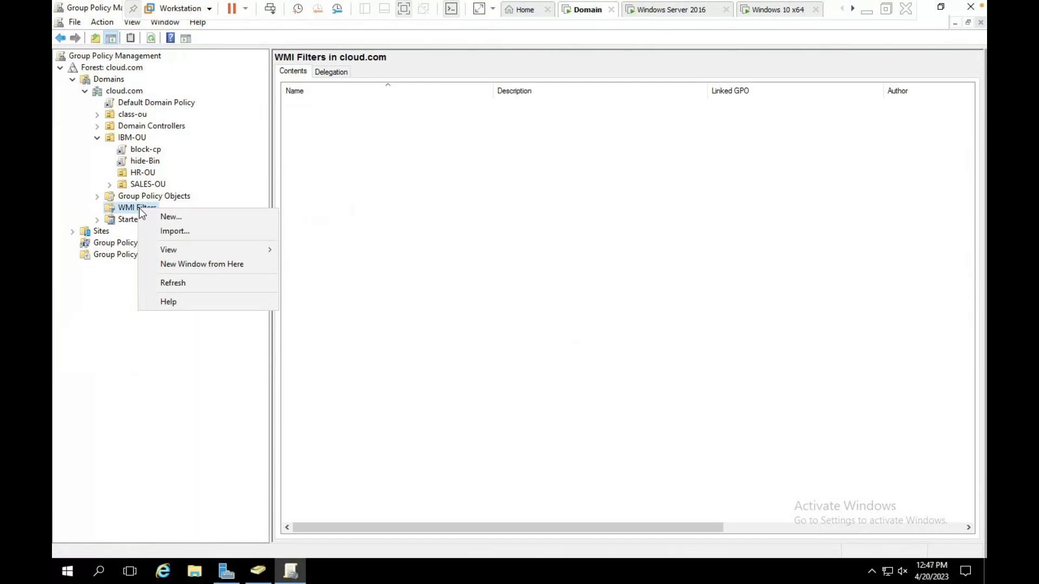
{"action": "left_click", "coordinate": [155, 218]}
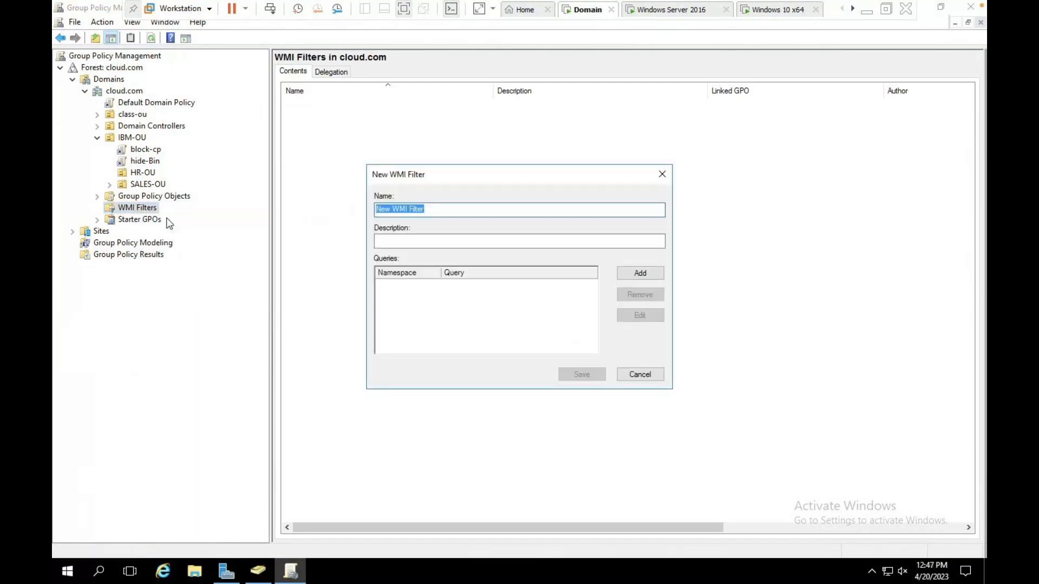
{"action": "type", "text": "Only-For-Win-7"}
{"action": "left_click", "coordinate": [642, 274]}
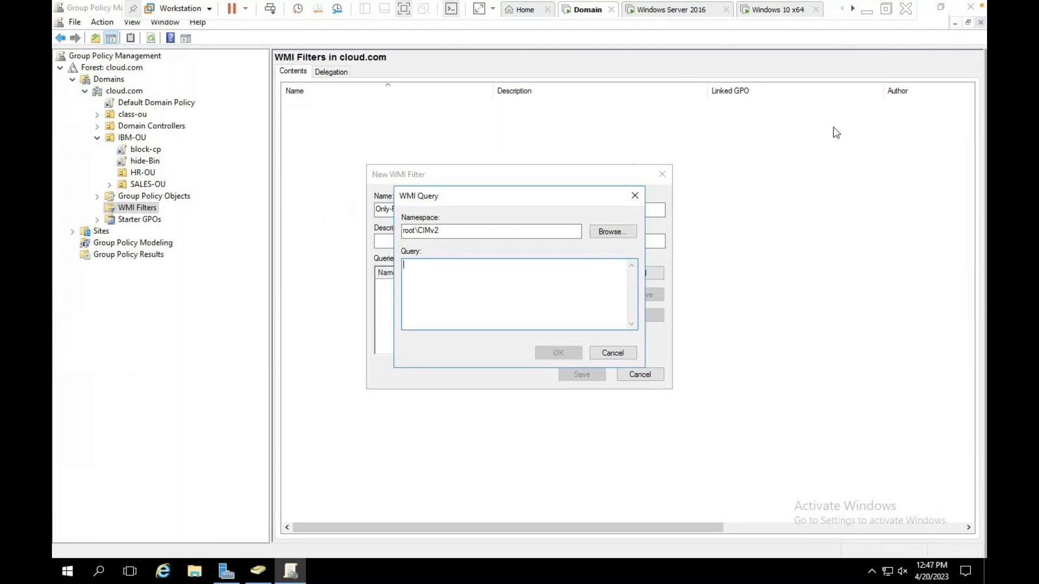
Search Google for 'wmi filter query for windows 7' and open Microsoft's 'Create WMI Filters for the GPO' in a new tab.
{"action": "left_click", "coordinate": [866, 19]}
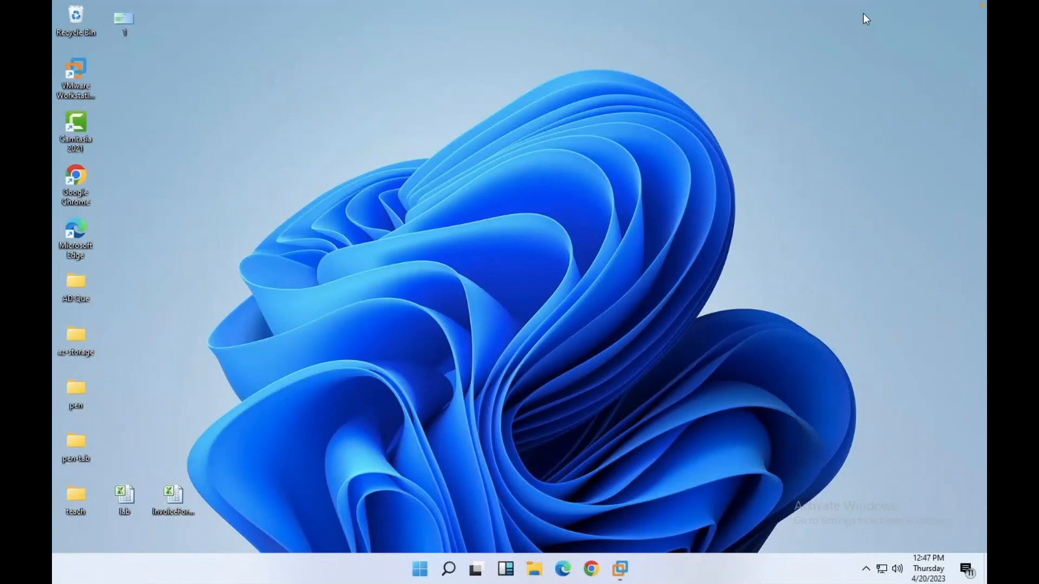
{"action": "left_click", "coordinate": [592, 569]}
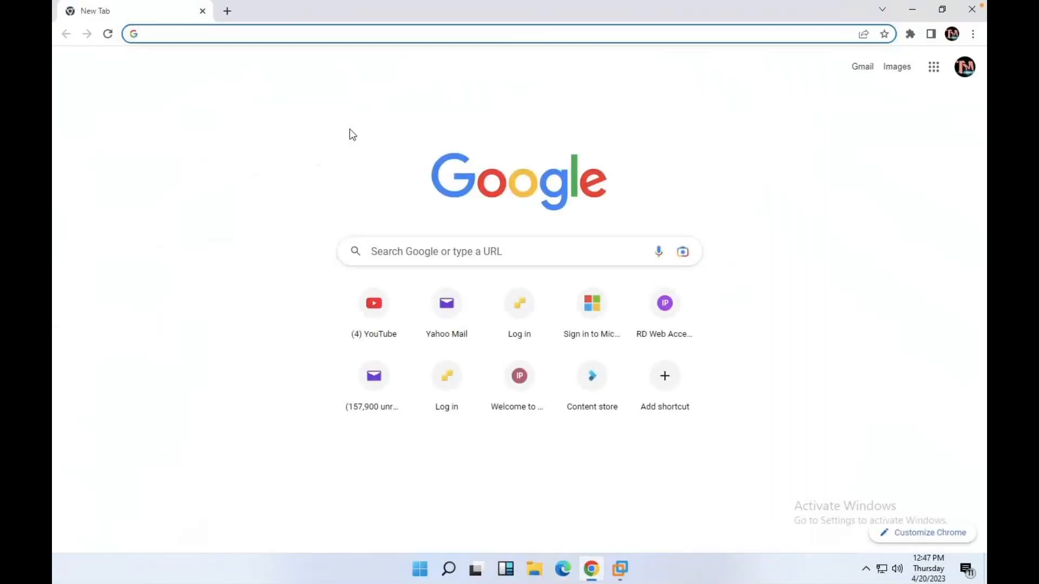
{"action": "left_click", "coordinate": [466, 248]}
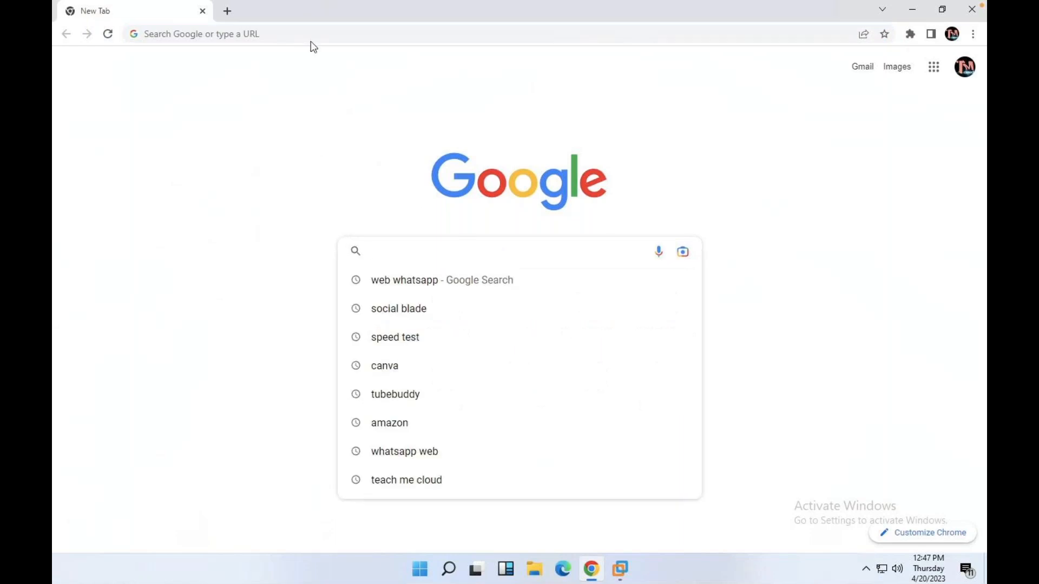
{"action": "type", "text": "w"}
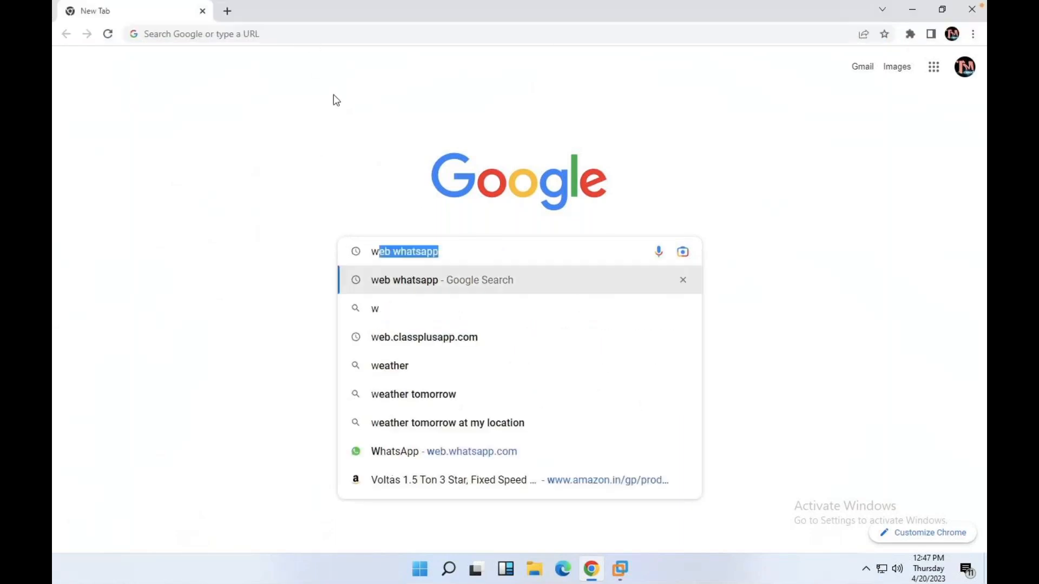
{"action": "type", "text": "mi"}
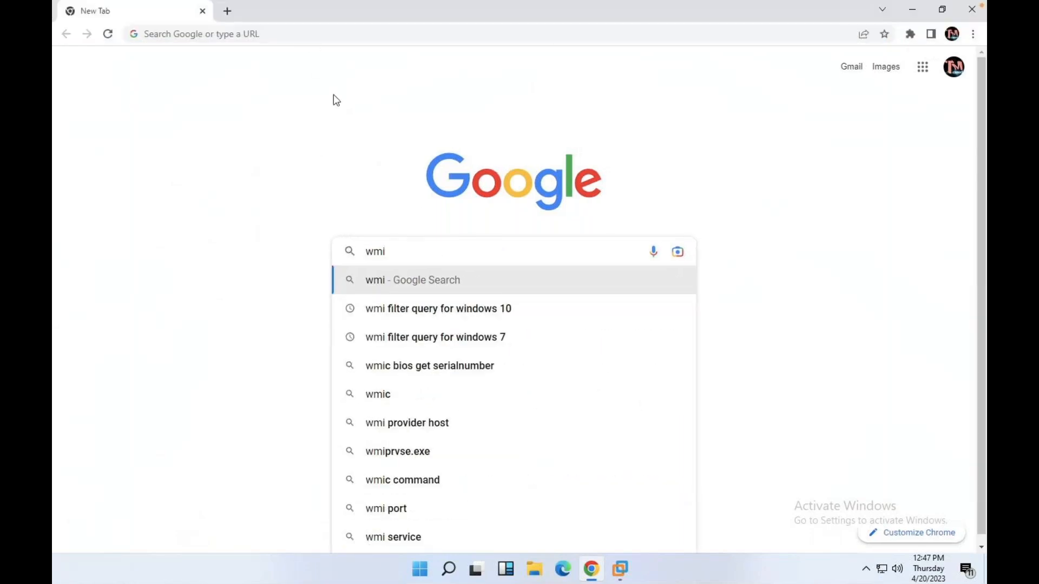
{"action": "left_click", "coordinate": [459, 345]}
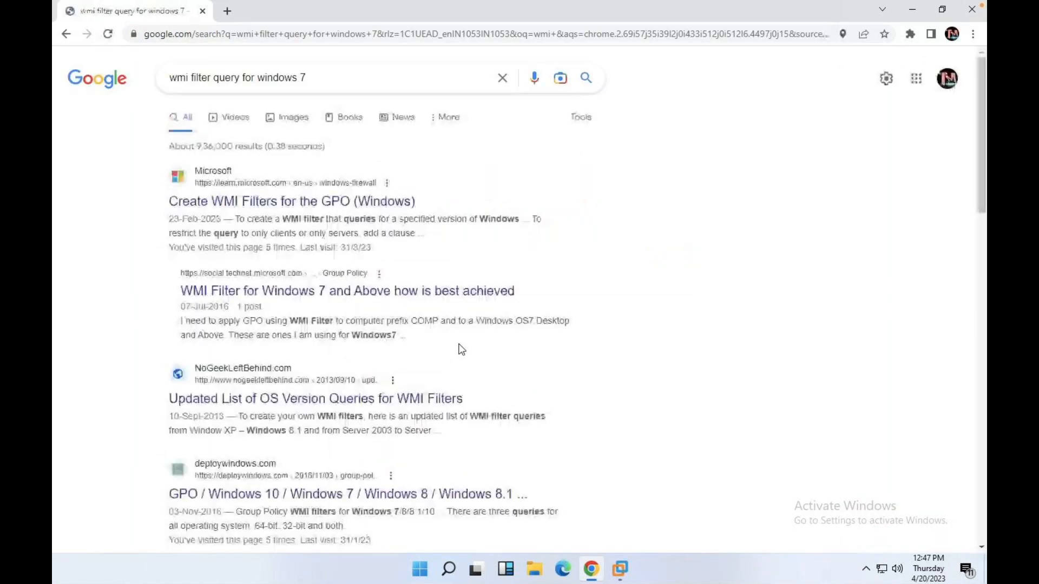
{"action": "right_click", "coordinate": [285, 194]}
{"action": "left_click", "coordinate": [319, 204]}
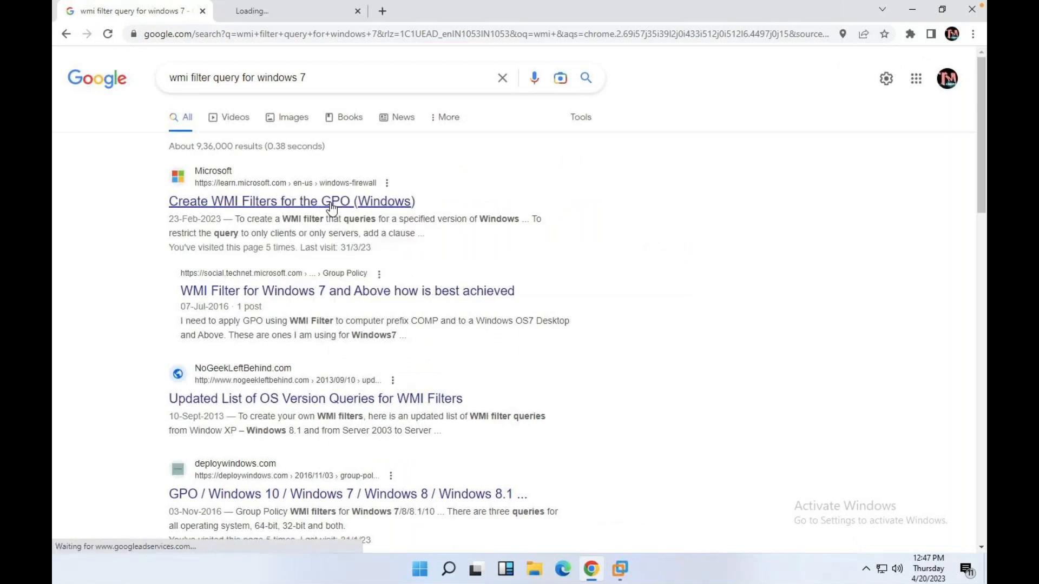
{"action": "left_click", "coordinate": [269, 12]}
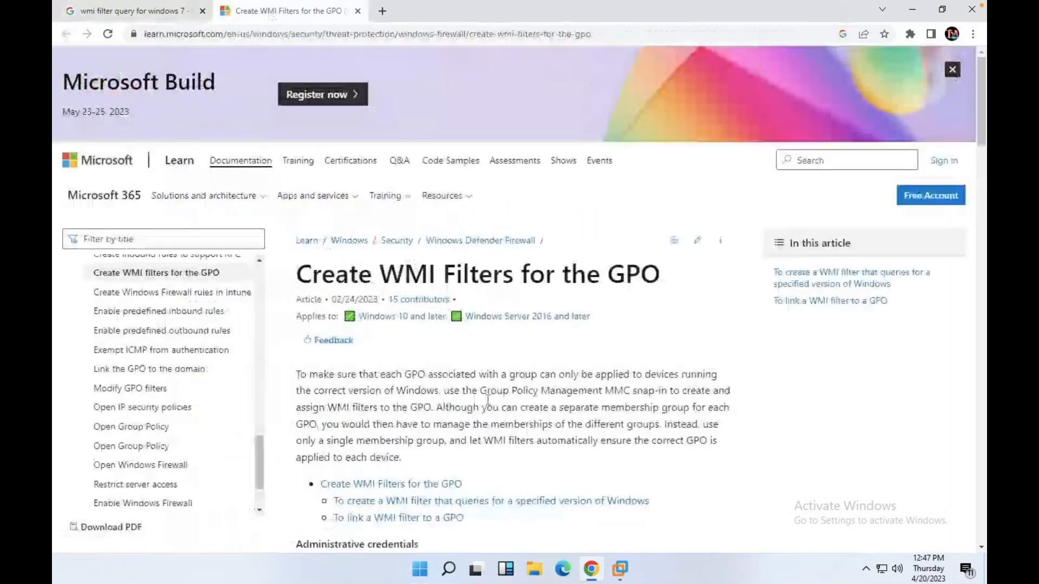
Copy the article's query select * from Win32_OperatingSystem where Version like "6.%" from step 8.
{"action": "scroll", "coordinate": [488, 399], "scroll_direction": "down", "scroll_amount": 10}
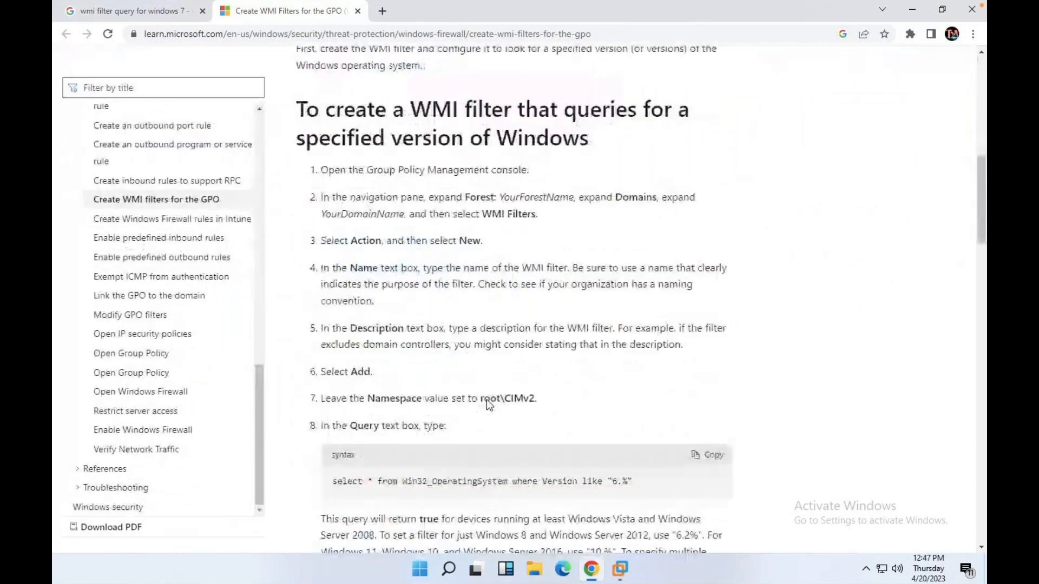
{"action": "scroll", "coordinate": [486, 400], "scroll_direction": "down", "scroll_amount": 1}
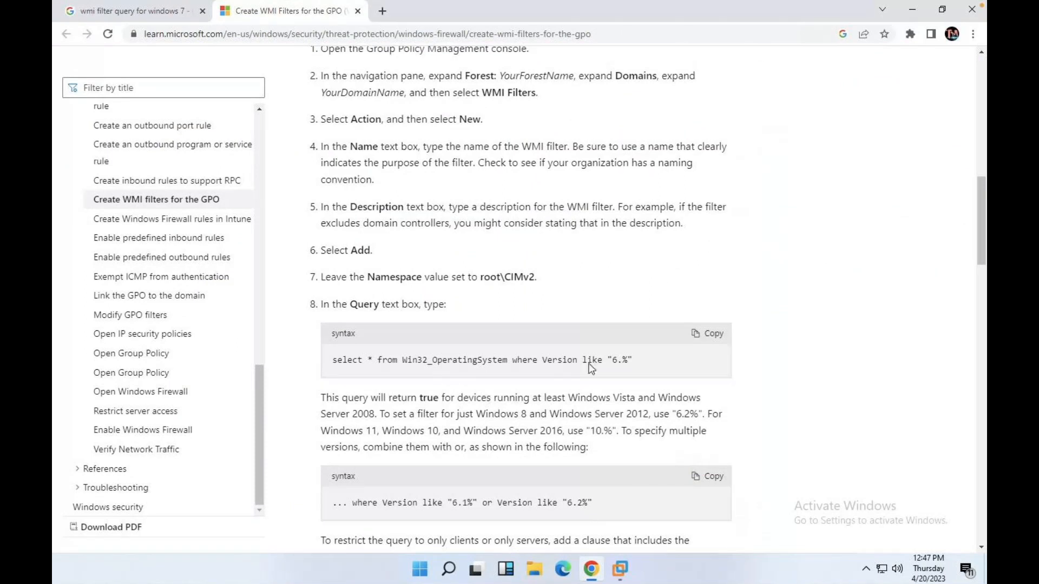
{"action": "scroll", "coordinate": [606, 308], "scroll_direction": "down", "scroll_amount": 1}
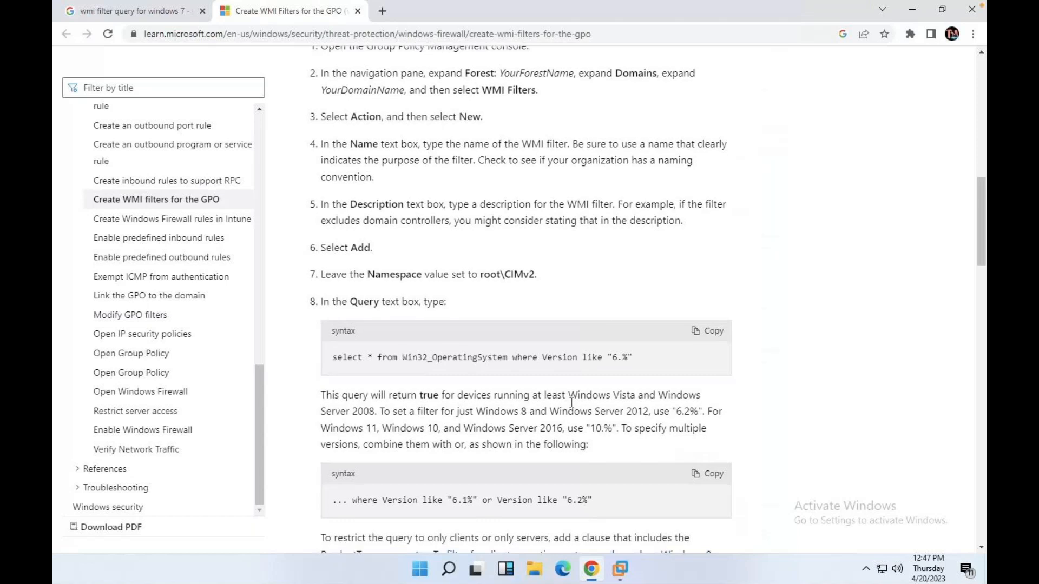
{"action": "scroll", "coordinate": [572, 402], "scroll_direction": "down", "scroll_amount": 1}
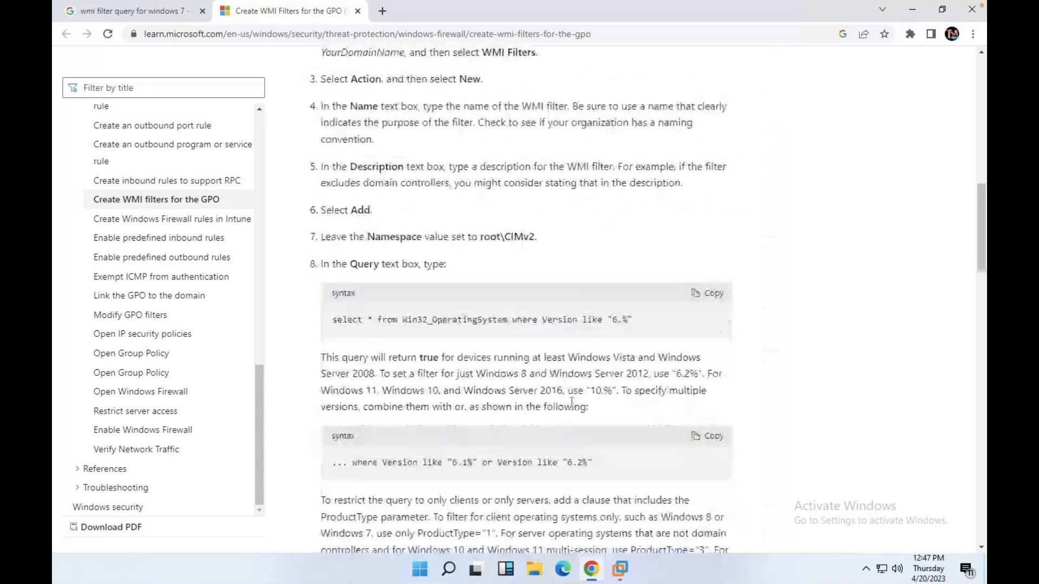
{"action": "scroll", "coordinate": [571, 402], "scroll_direction": "down", "scroll_amount": 1}
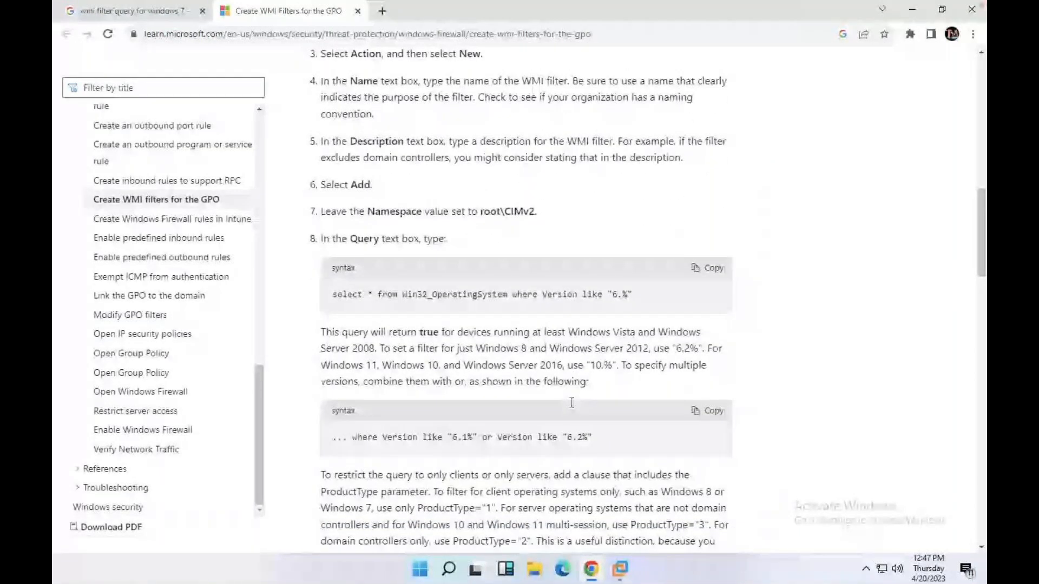
{"action": "scroll", "coordinate": [572, 402], "scroll_direction": "up", "scroll_amount": 1}
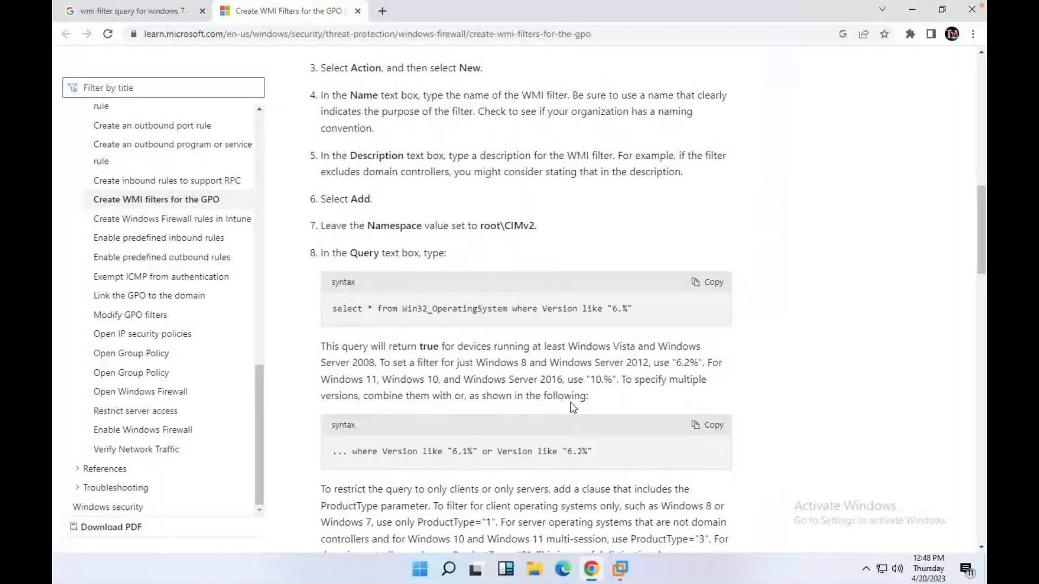
{"action": "scroll", "coordinate": [570, 401], "scroll_direction": "up", "scroll_amount": 1}
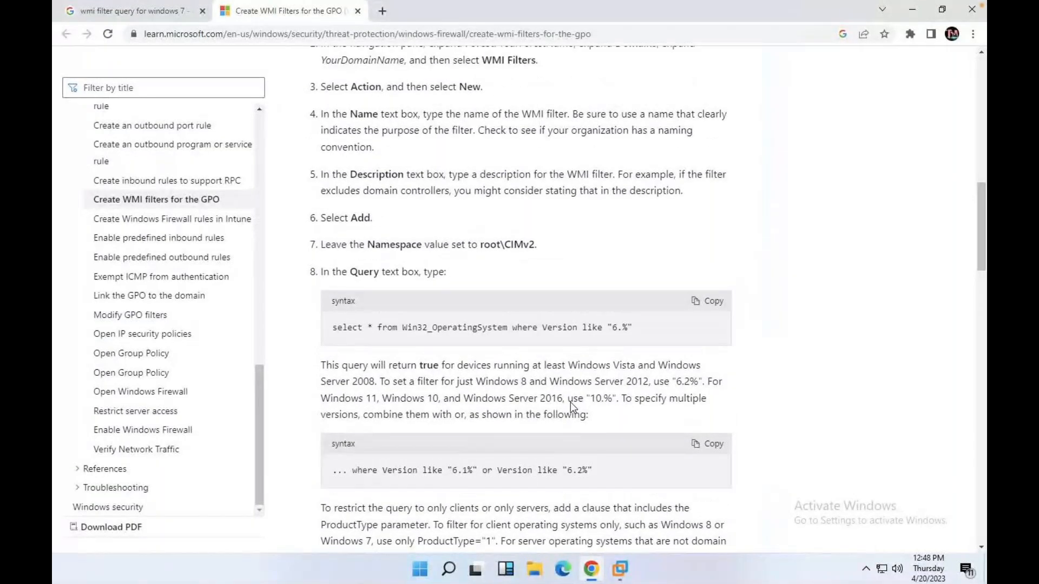
{"action": "scroll", "coordinate": [570, 401], "scroll_direction": "up", "scroll_amount": 1}
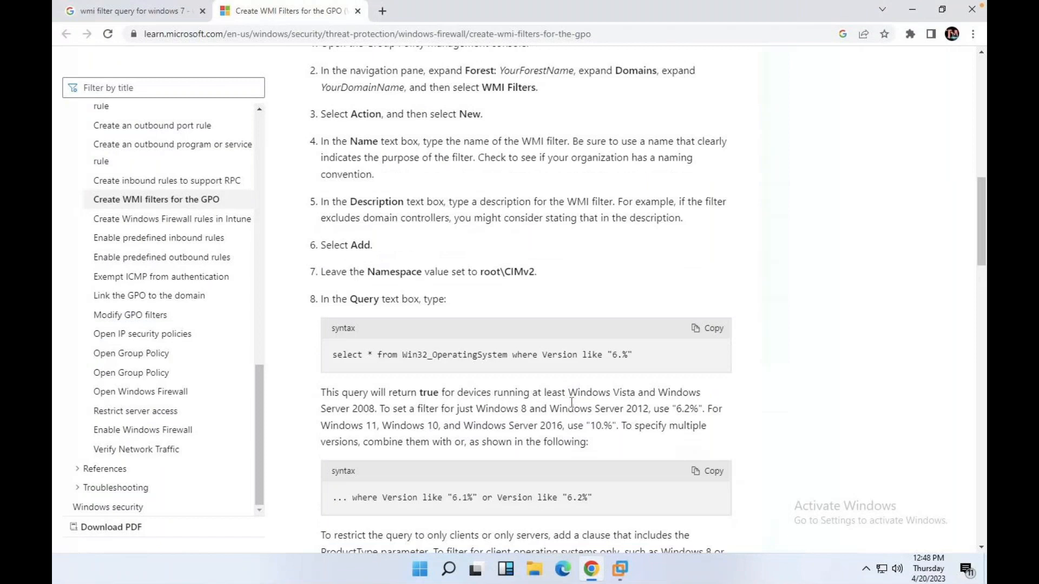
{"action": "scroll", "coordinate": [572, 402], "scroll_direction": "down", "scroll_amount": 10}
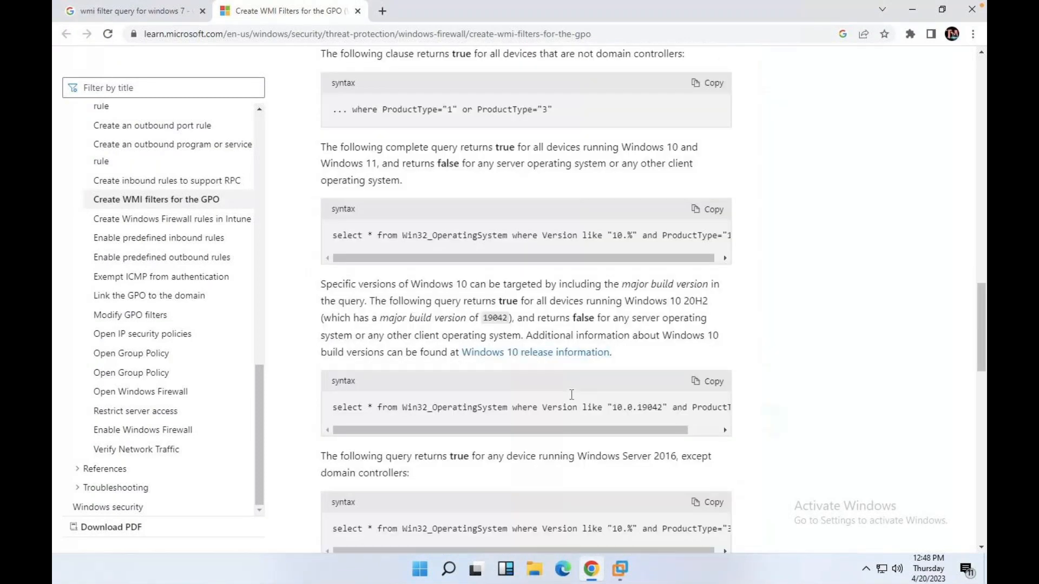
{"action": "scroll", "coordinate": [572, 394], "scroll_direction": "down", "scroll_amount": 10}
{"action": "scroll", "coordinate": [572, 401], "scroll_direction": "up", "scroll_amount": 8}
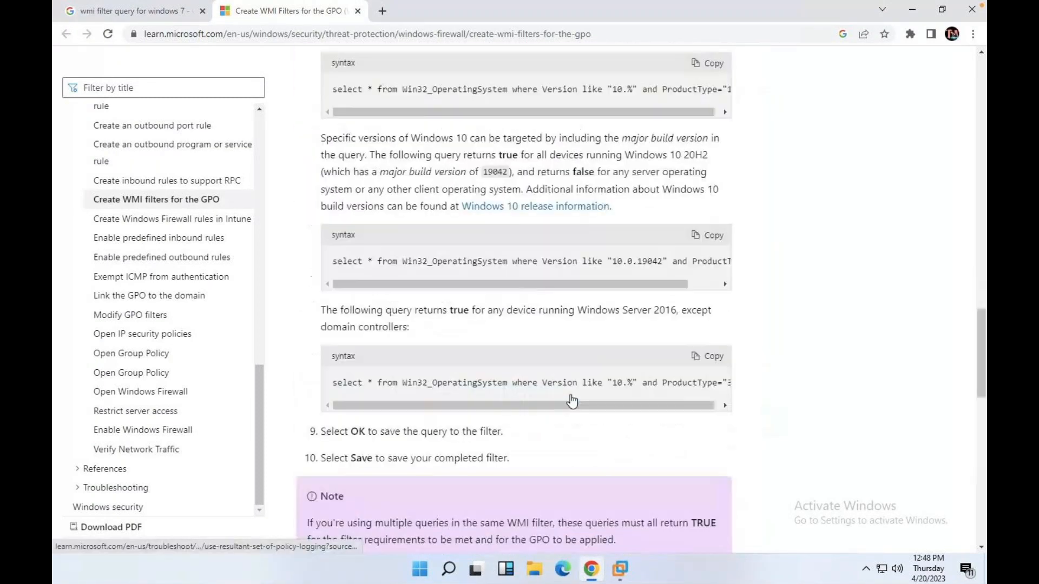
{"action": "scroll", "coordinate": [572, 401], "scroll_direction": "up", "scroll_amount": 15}
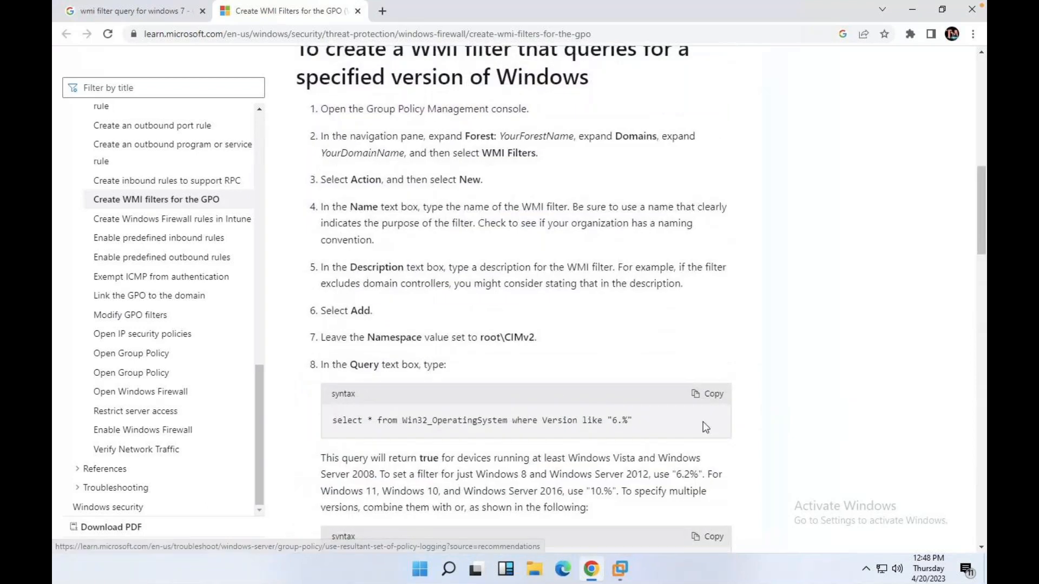
{"action": "left_click", "coordinate": [709, 394]}
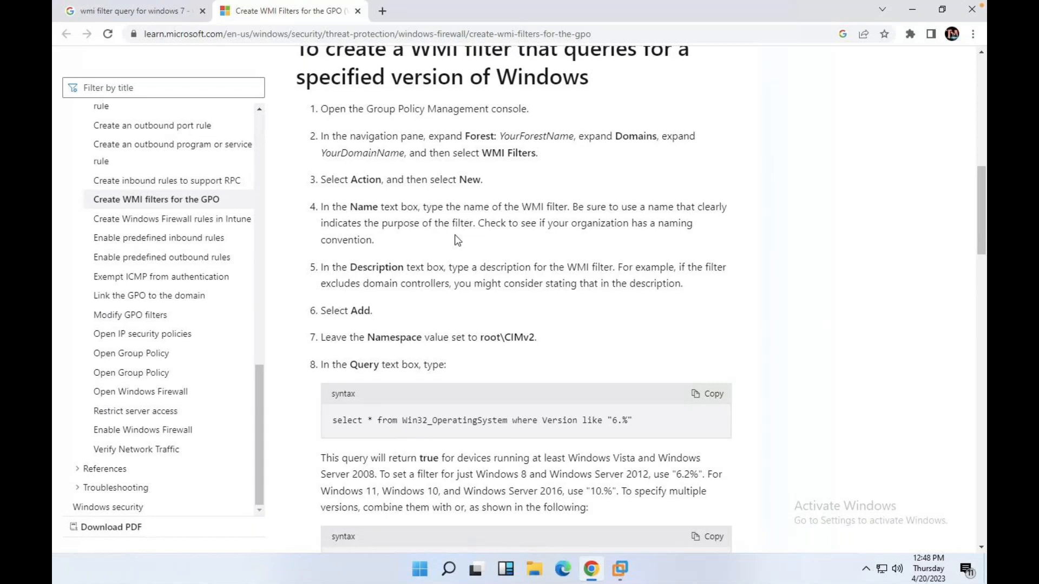
{"action": "mouse_move", "coordinate": [620, 568]}
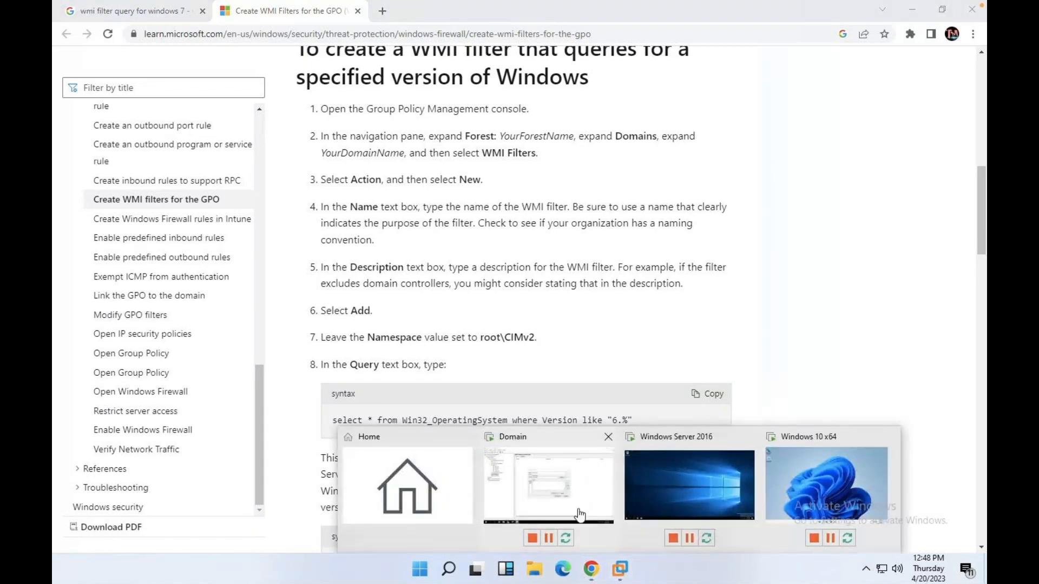
{"action": "left_click", "coordinate": [580, 515]}
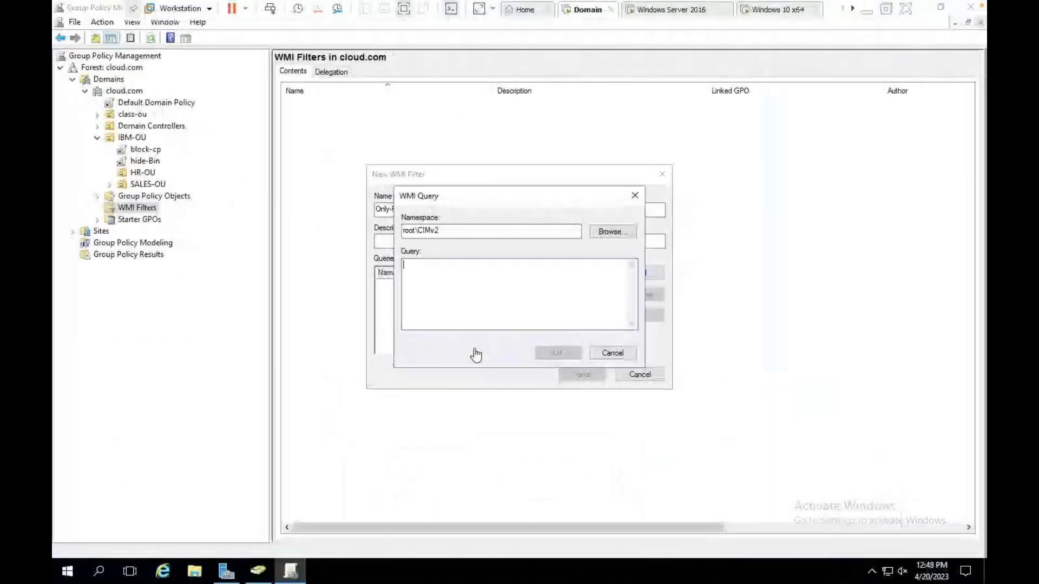
Paste the Version like "6.%" query and save the Only-For-Win-7 filter.
{"action": "key", "text": "ctrl+v"}
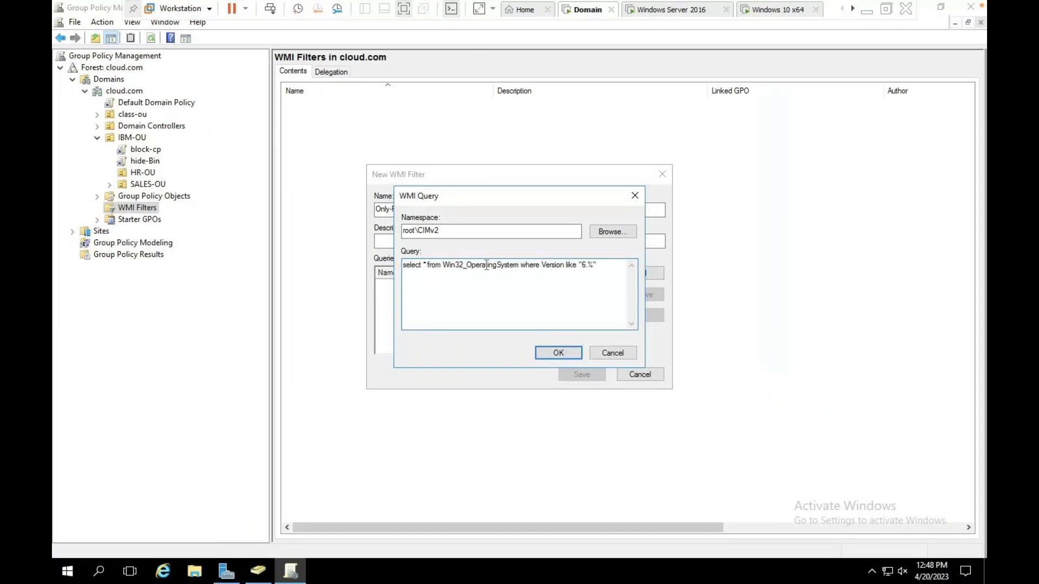
{"action": "left_click", "coordinate": [561, 354]}
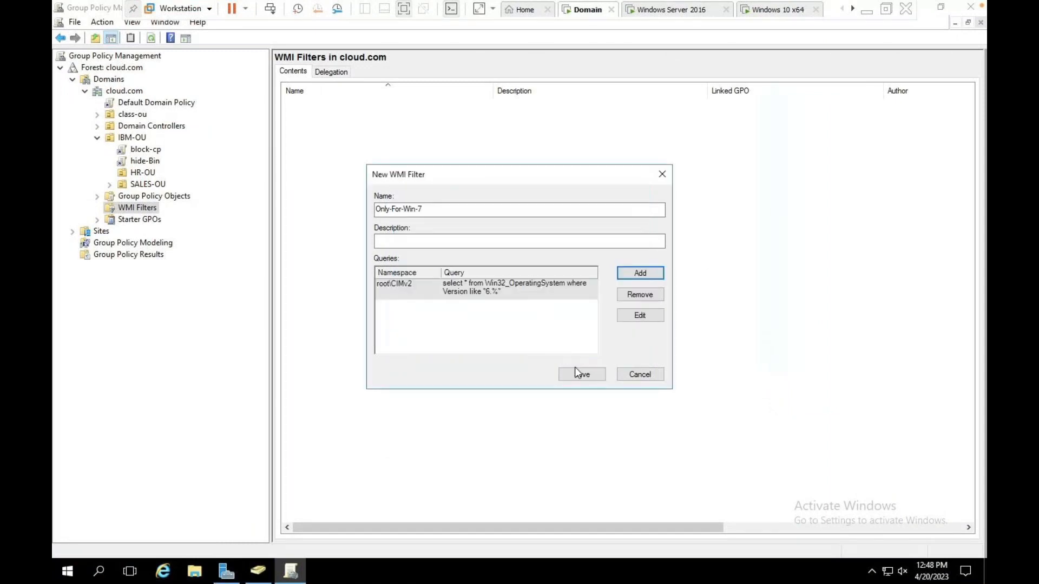
{"action": "left_click", "coordinate": [576, 369]}
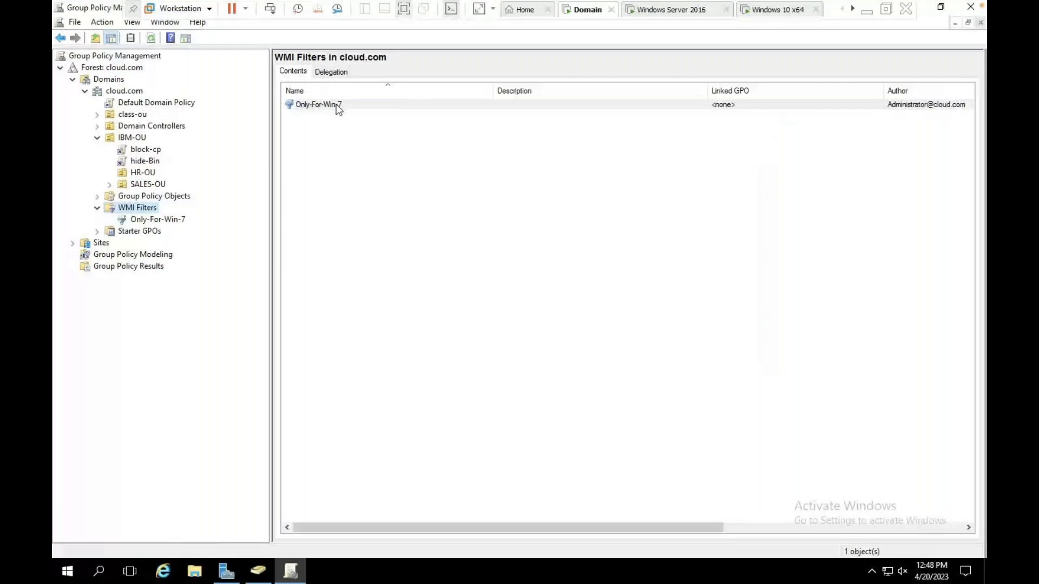
Set block-cp's WMI Filtering to Only-For-Win-7 and confirm the change.
{"action": "left_click", "coordinate": [146, 151]}
{"action": "key", "text": "Return"}
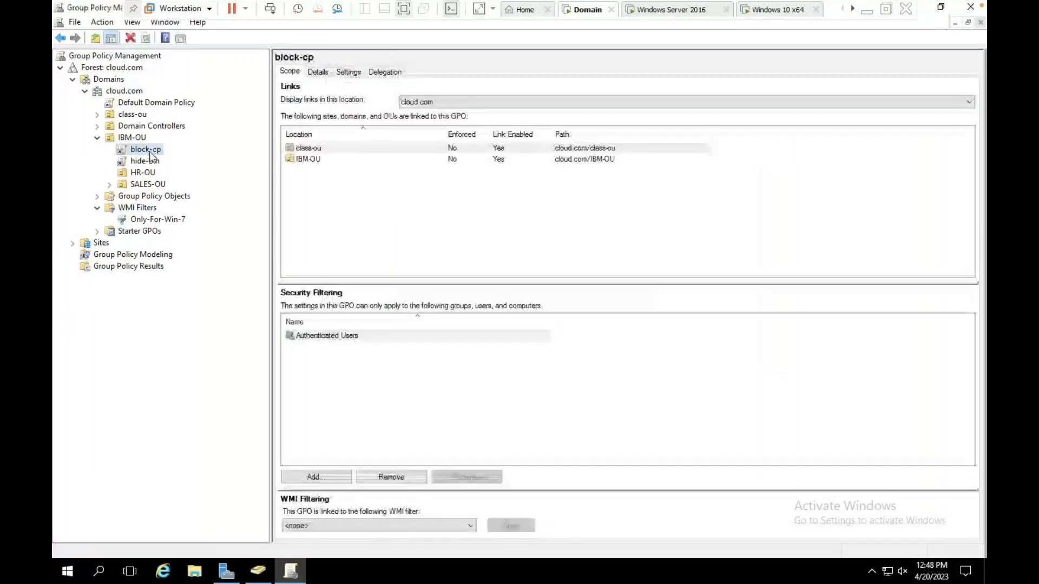
{"action": "left_click", "coordinate": [327, 527]}
{"action": "left_click", "coordinate": [307, 546]}
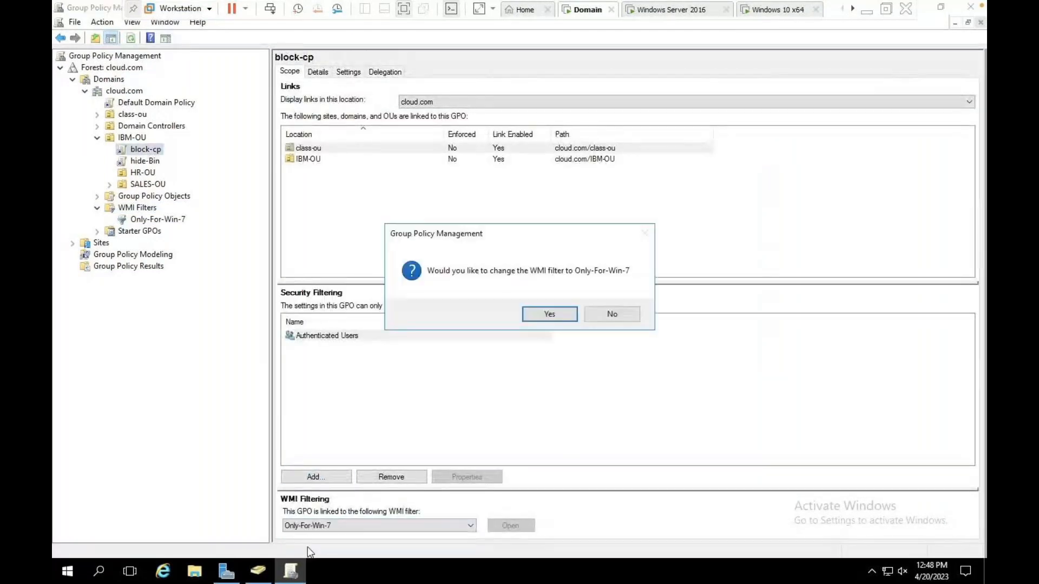
{"action": "left_click", "coordinate": [549, 314]}
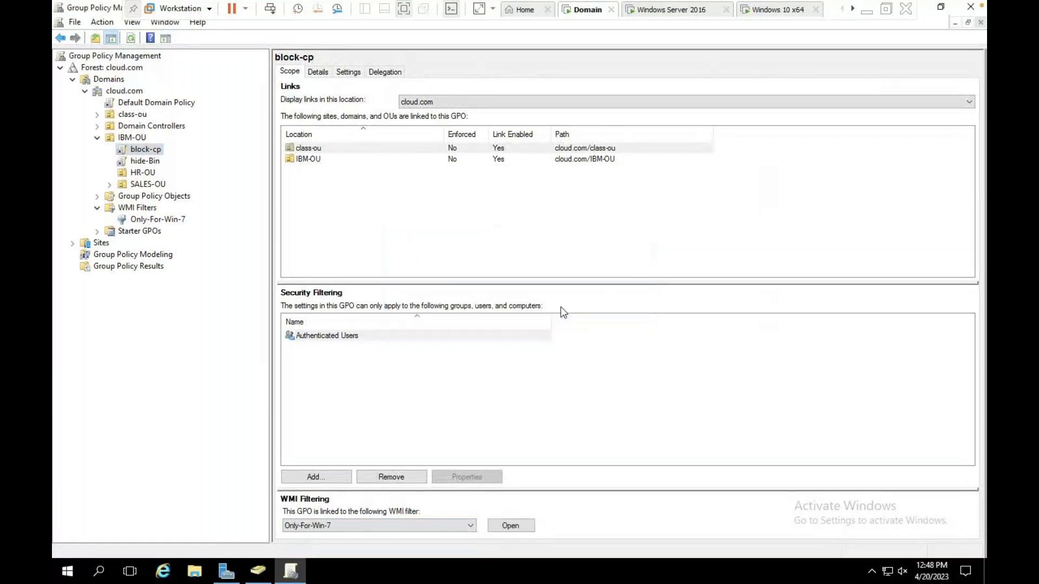
Set hide-Bin's WMI Filtering to Only-For-Win-7 and confirm the change.
{"action": "left_click", "coordinate": [149, 162]}
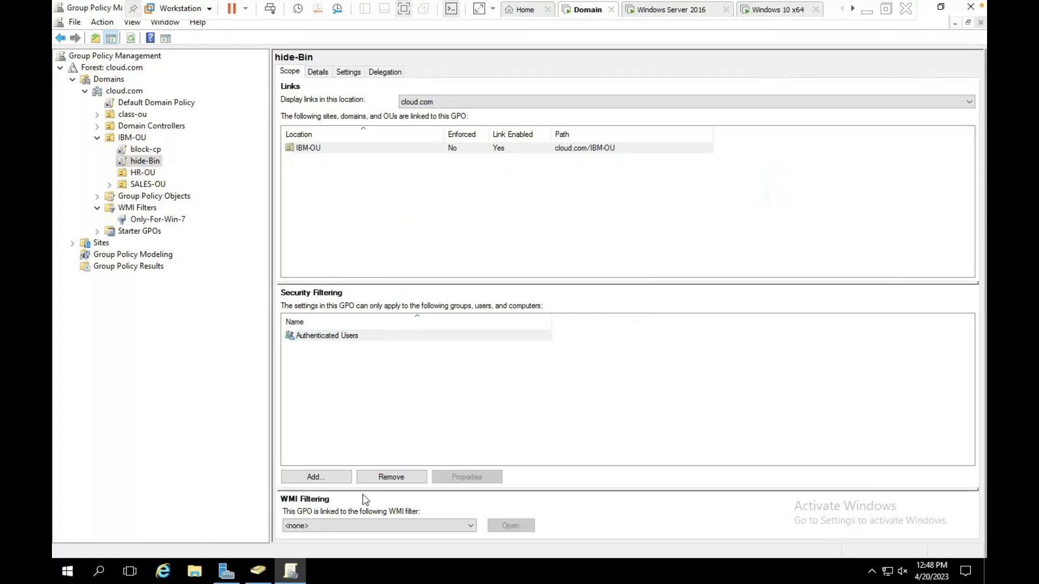
{"action": "left_click", "coordinate": [361, 525]}
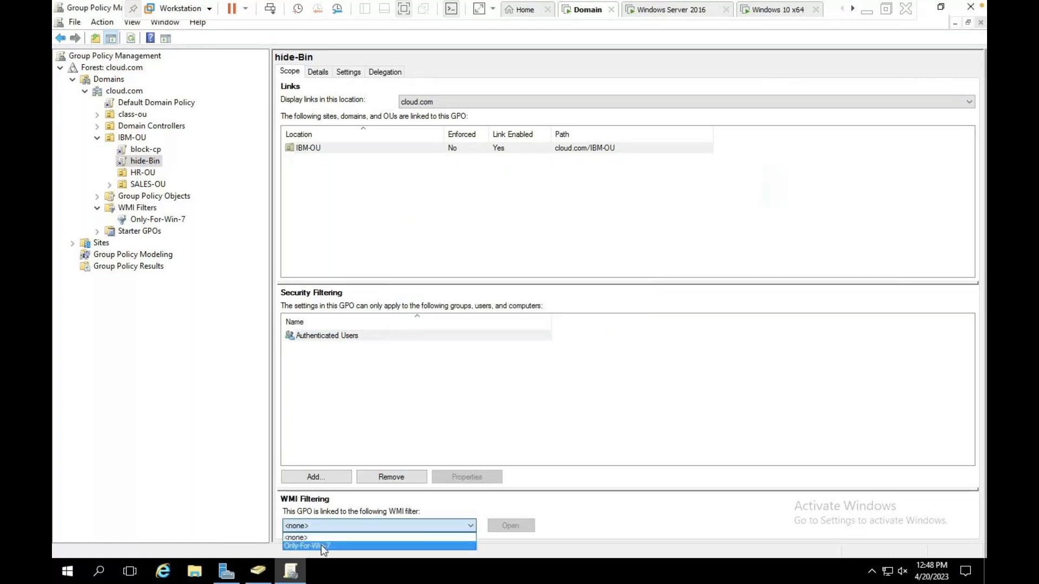
{"action": "left_click", "coordinate": [322, 545]}
{"action": "left_click", "coordinate": [551, 314]}
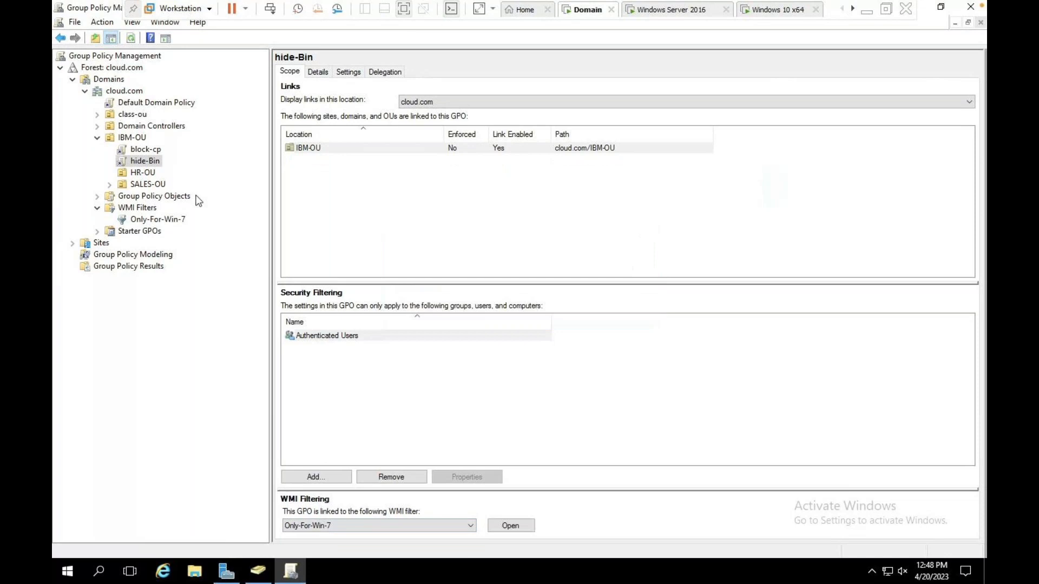
Verify that both block-cp and hide-Bin now use the Only-For-Win-7 filter.
{"action": "left_click", "coordinate": [138, 208]}
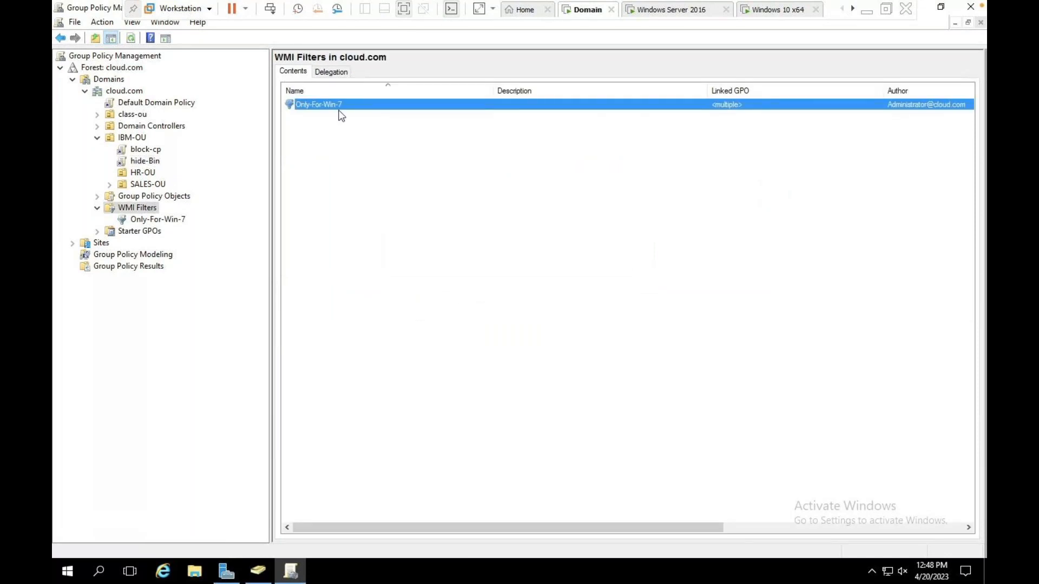
{"action": "left_click", "coordinate": [145, 153]}
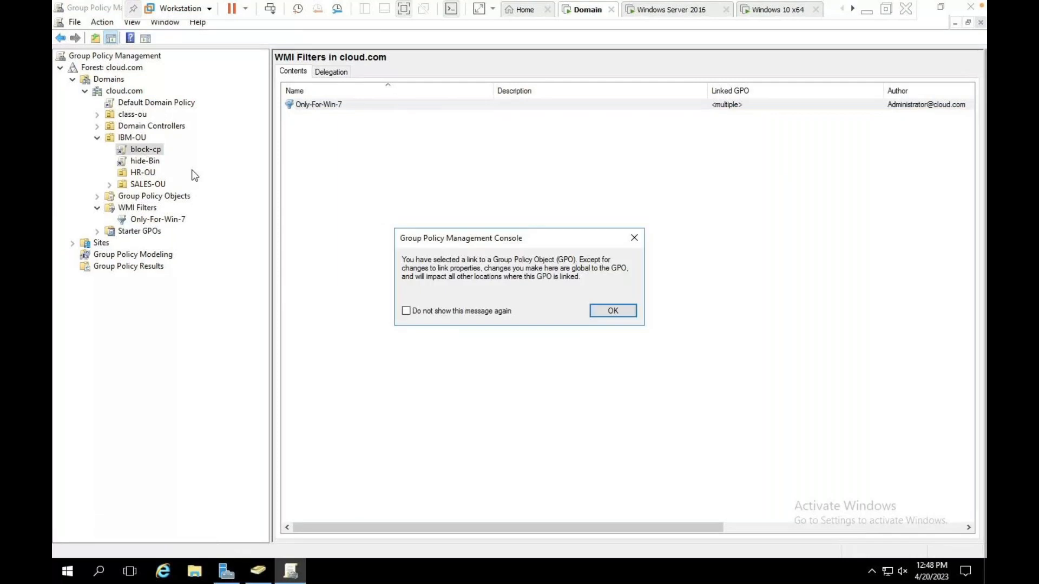
{"action": "key", "text": "Return"}
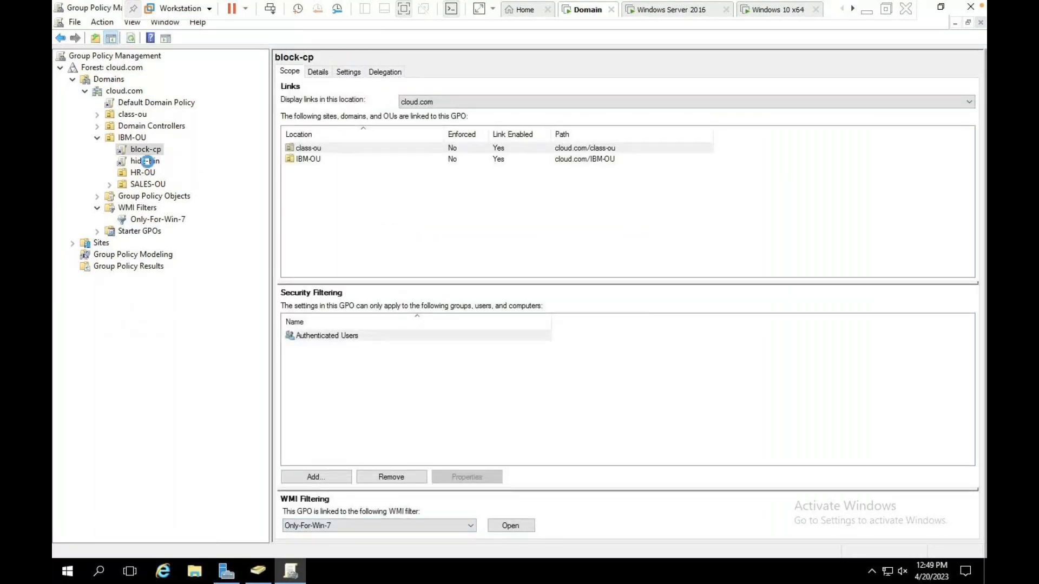
{"action": "left_click", "coordinate": [144, 161]}
{"action": "left_click", "coordinate": [612, 310]}
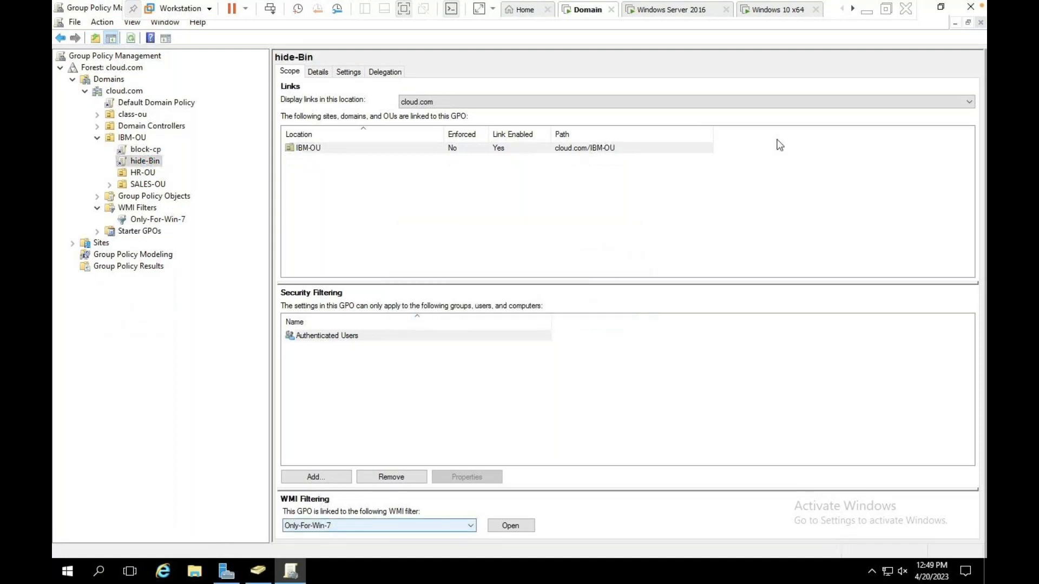
{"action": "left_click", "coordinate": [782, 11]}
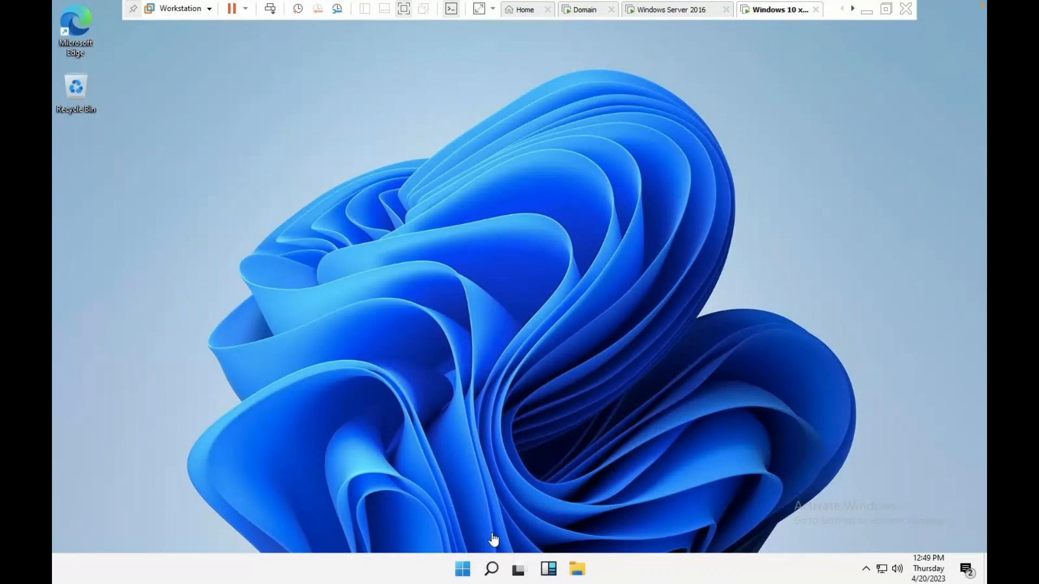
Reset the Windows 10 x64 virtual machine through Power > Reset and confirm.
{"action": "right_click", "coordinate": [779, 16]}
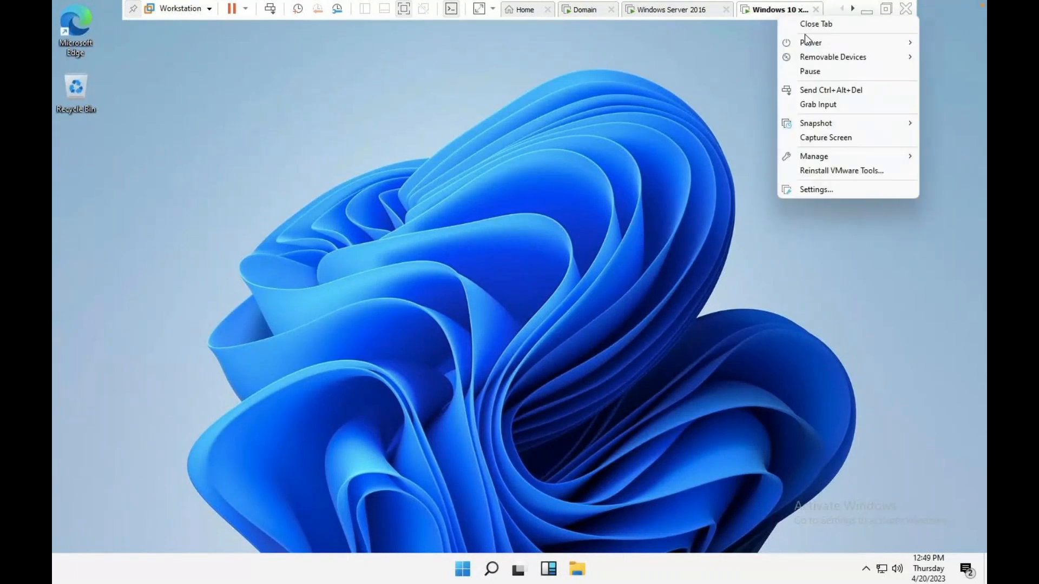
{"action": "mouse_move", "coordinate": [809, 41]}
{"action": "left_click", "coordinate": [677, 147]}
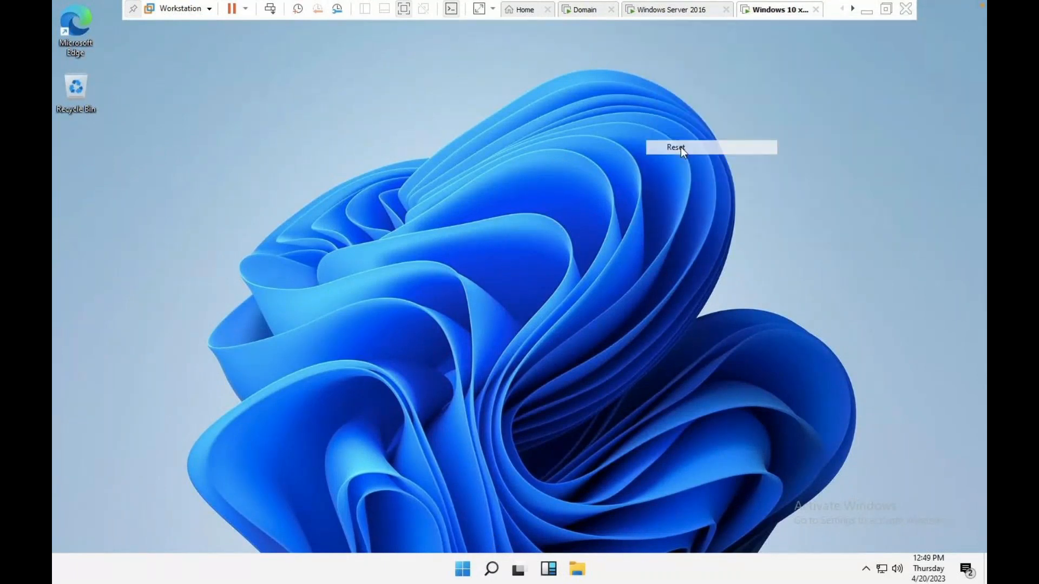
{"action": "left_click", "coordinate": [541, 322]}
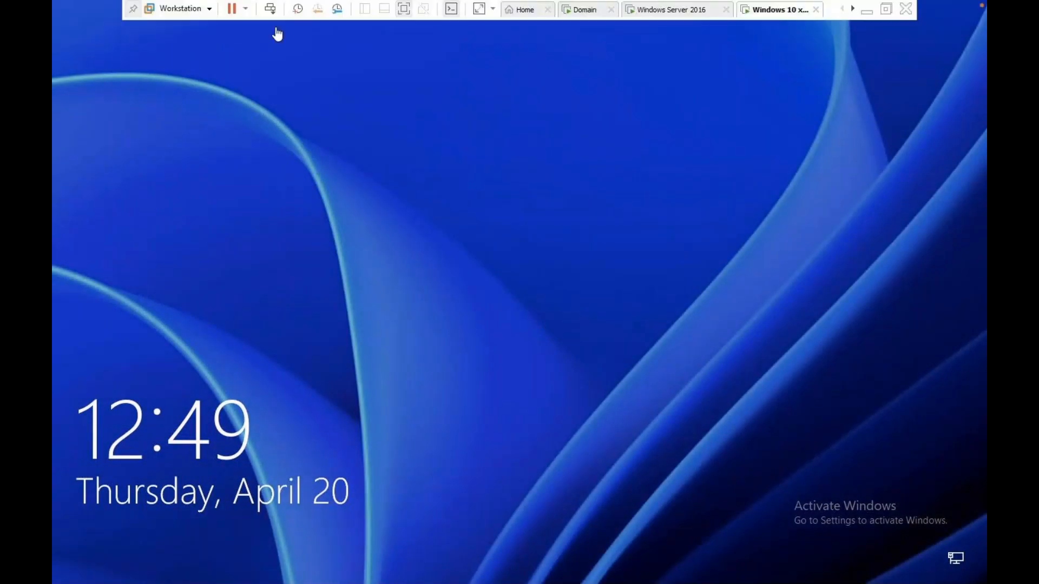
Sign in through Other user with the domain user's name and password.
{"action": "left_click", "coordinate": [272, 10]}
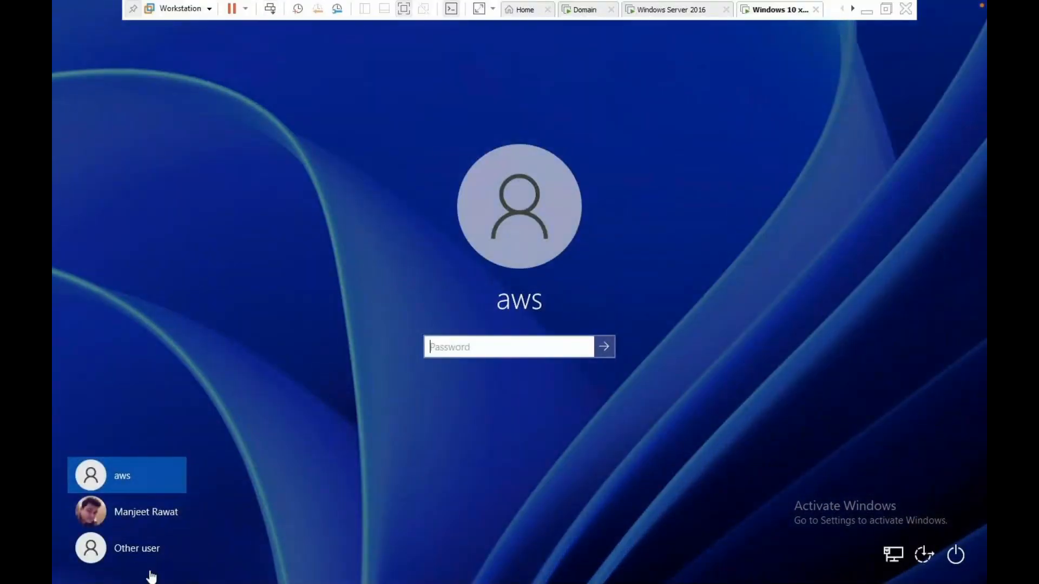
{"action": "left_click", "coordinate": [152, 545]}
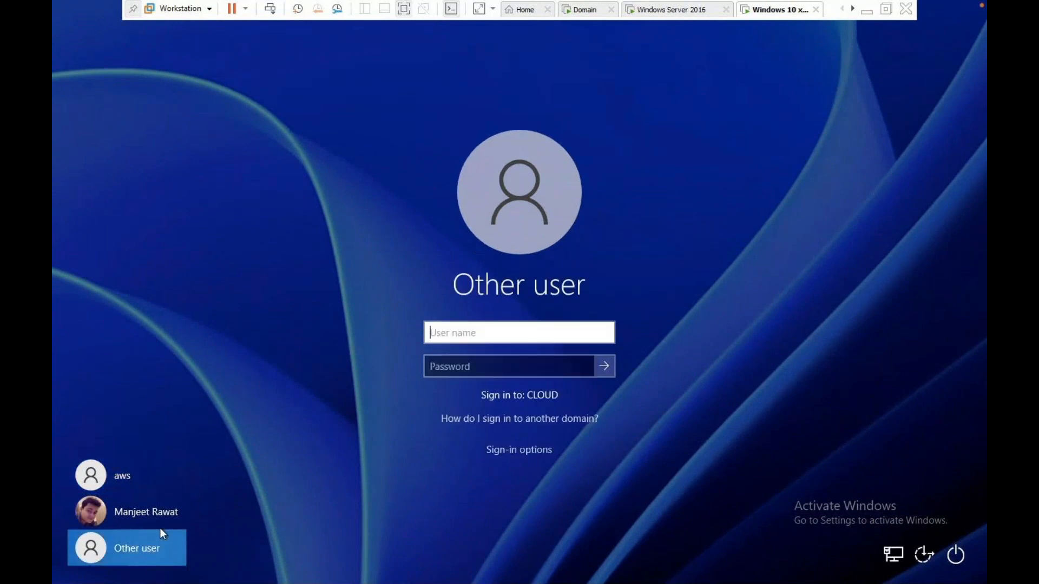
{"action": "type", "text": "aws"}
{"action": "key", "text": "Tab"}
{"action": "type", "text": "•••••••••"}
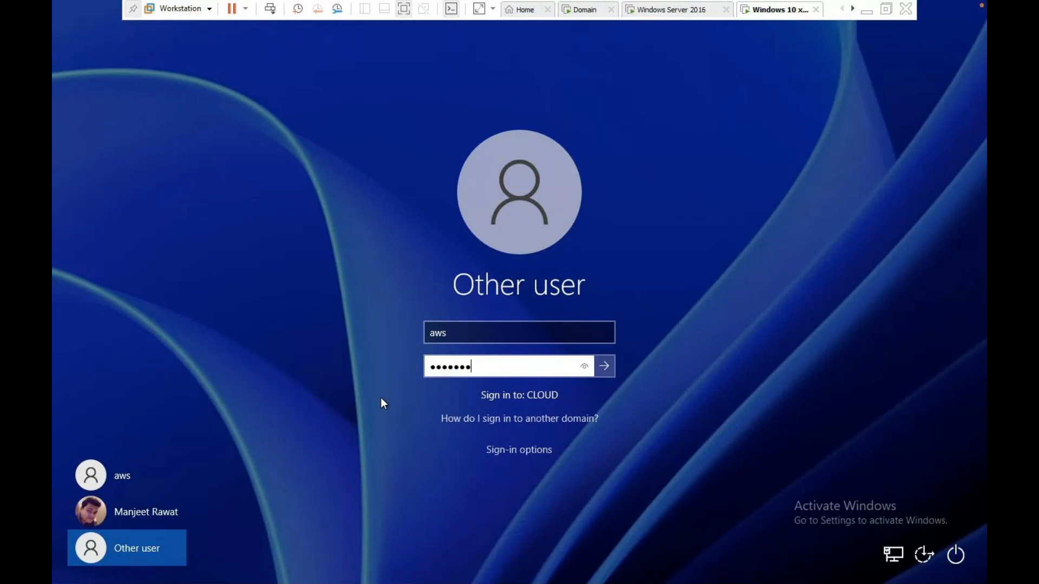
{"action": "key", "text": "Return"}
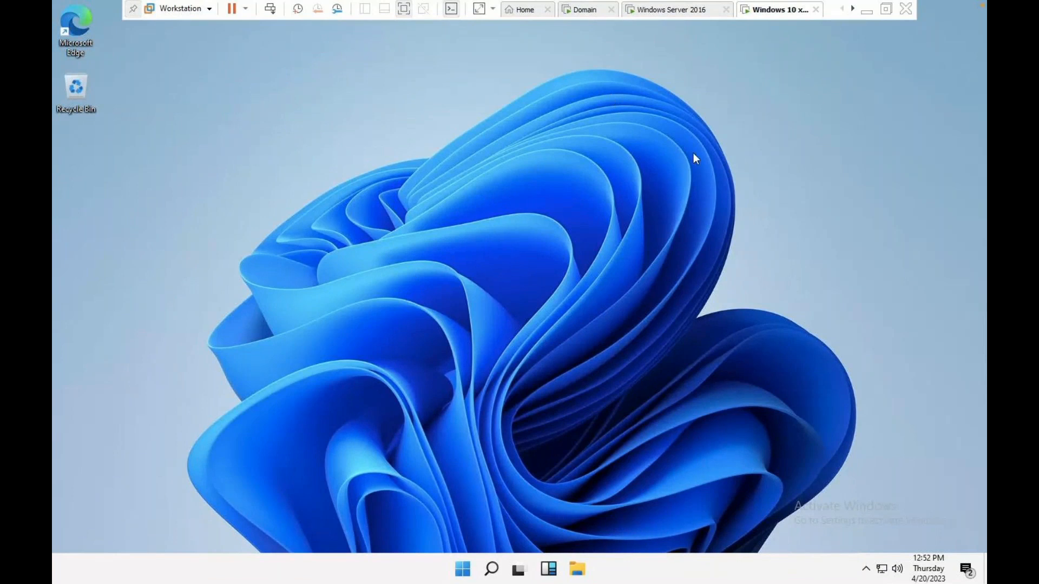
Launch Control Panel on the Win 11 client with the control command.
{"action": "key", "text": "ctrl+Left"}
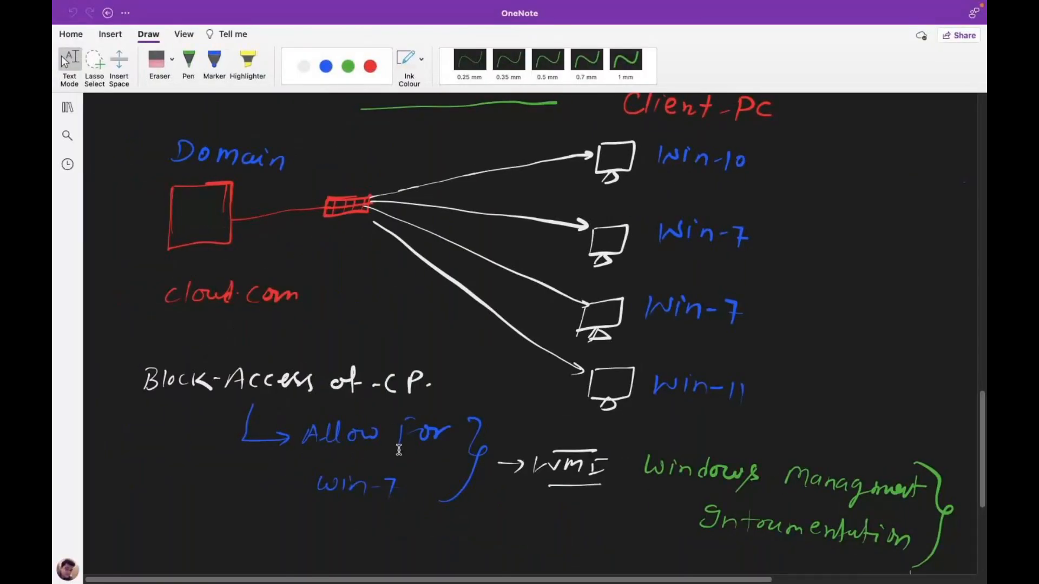
{"action": "key", "text": "ctrl+Right"}
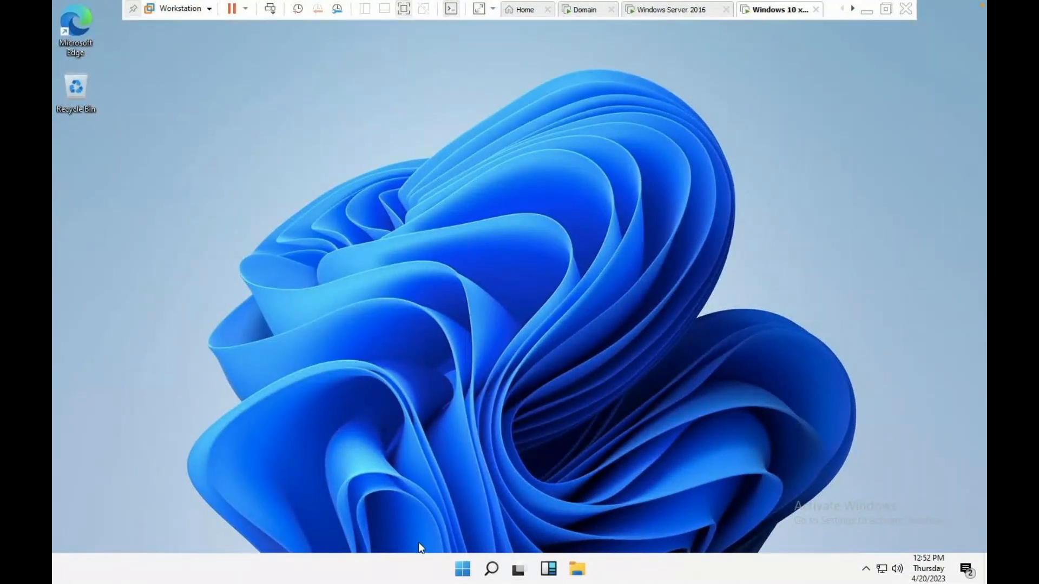
{"action": "left_click", "coordinate": [463, 571]}
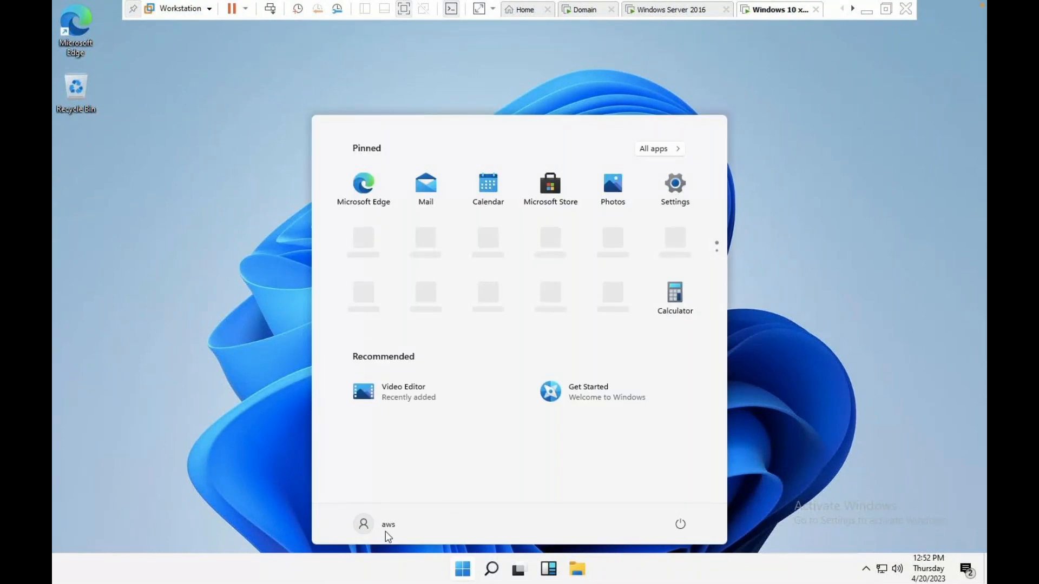
{"action": "left_click", "coordinate": [162, 187]}
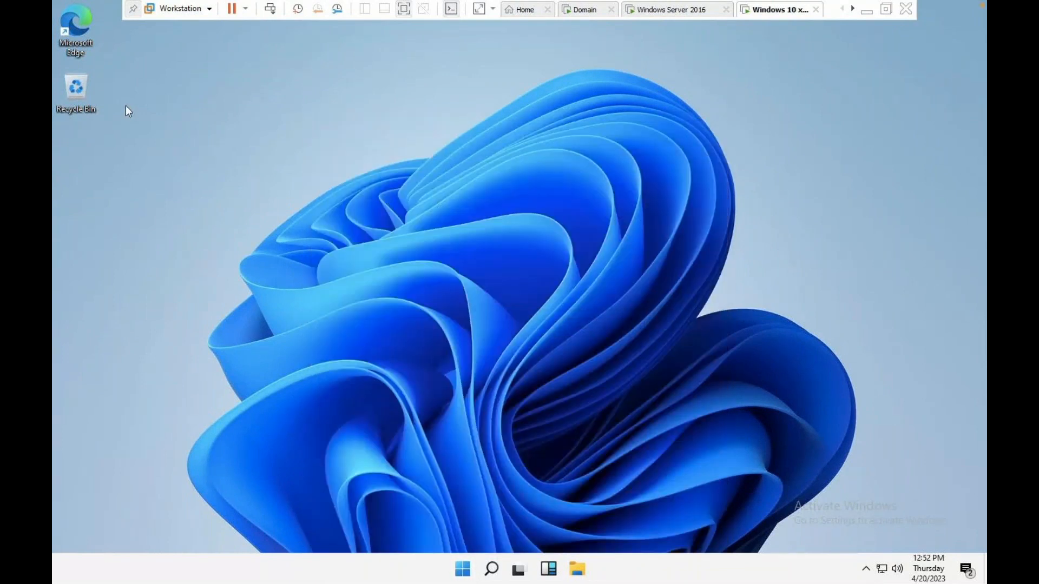
{"action": "key", "text": "super+r"}
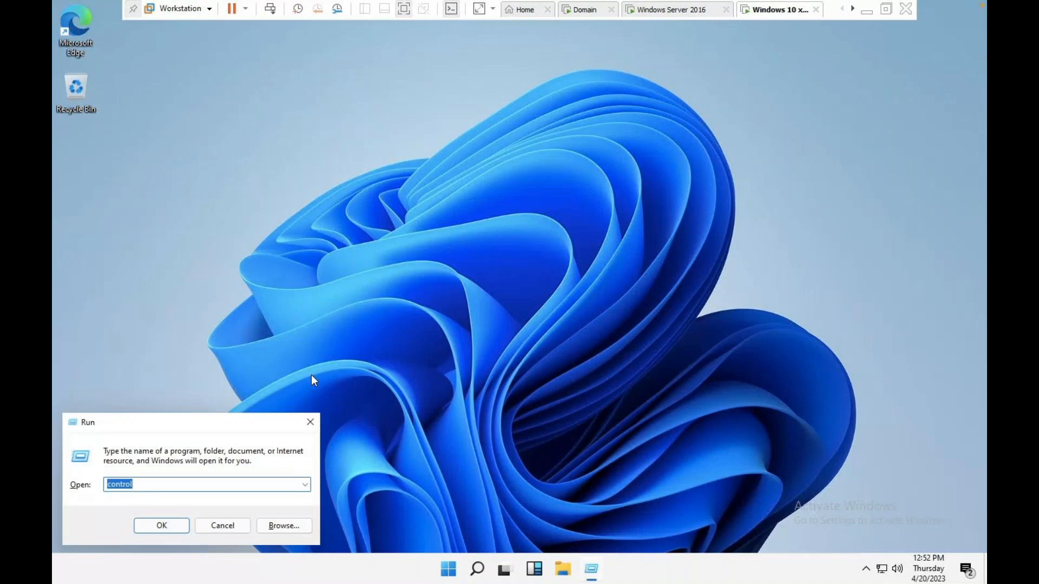
{"action": "key", "text": "Return"}
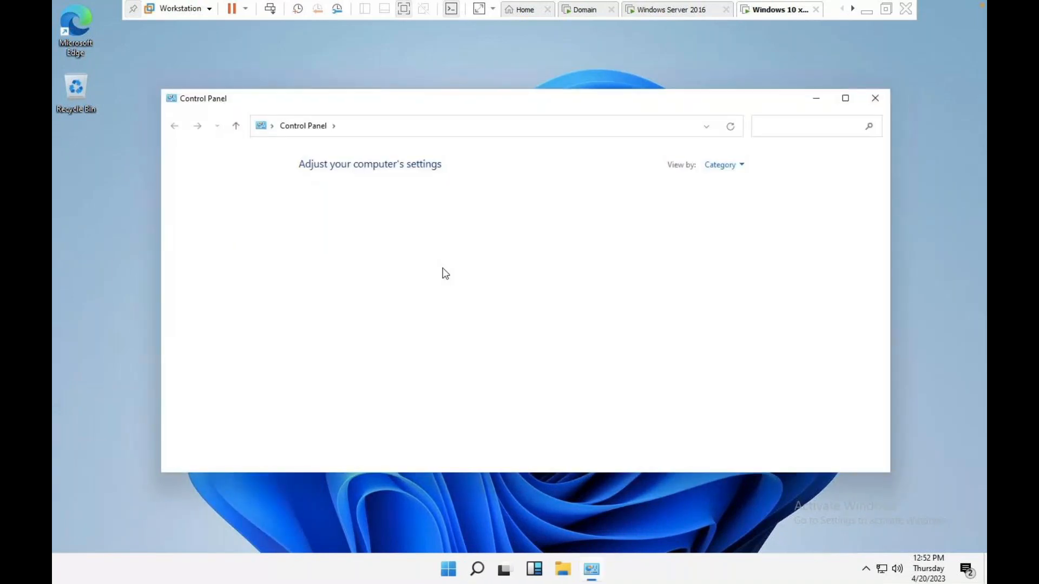
Show Control Panel items as Large icons, then return to the Domain VM's Group Policy Management.
{"action": "left_click", "coordinate": [725, 165]}
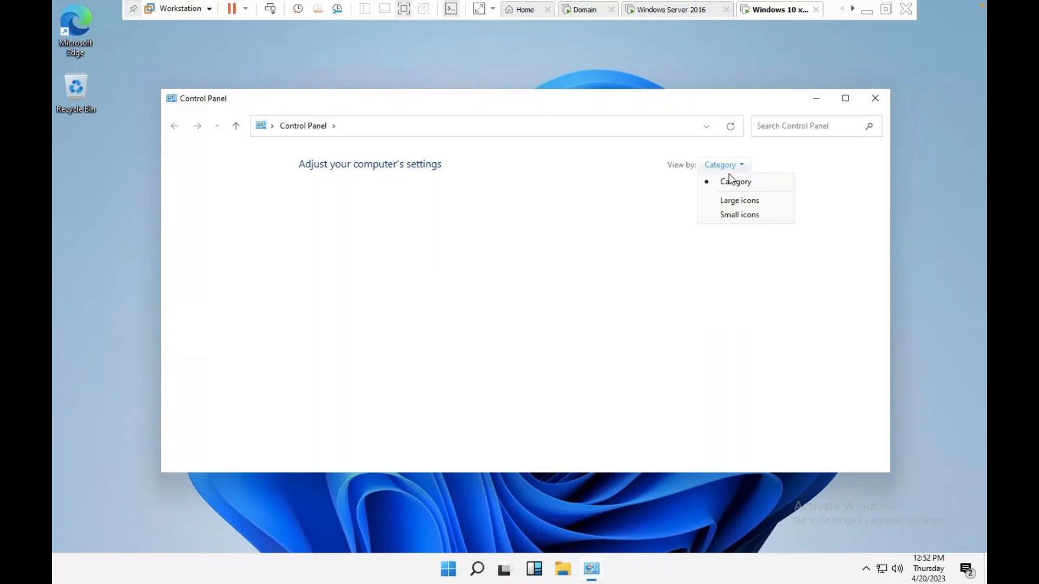
{"action": "left_click", "coordinate": [738, 200]}
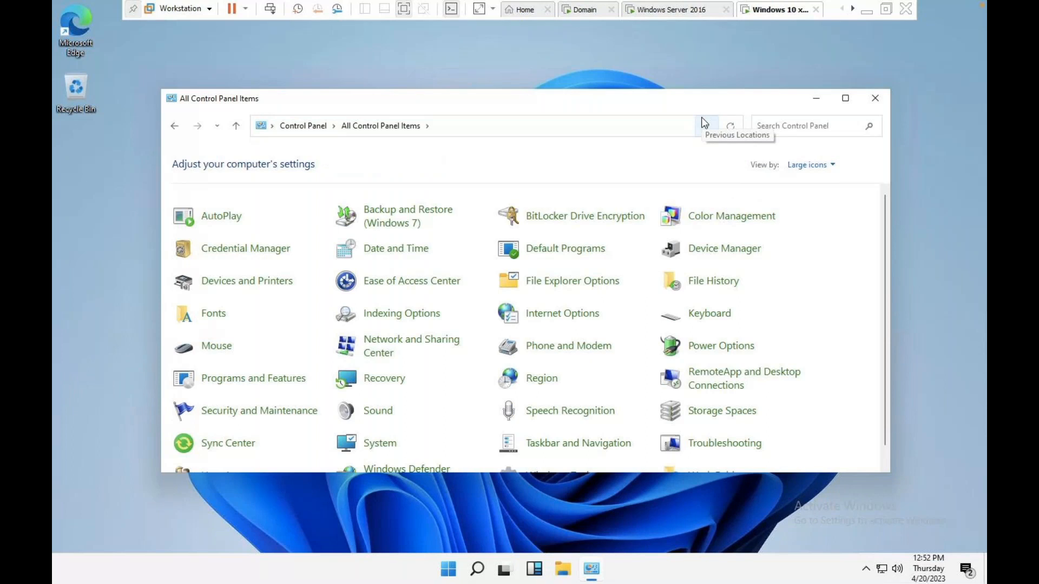
{"action": "mouse_move", "coordinate": [577, 6]}
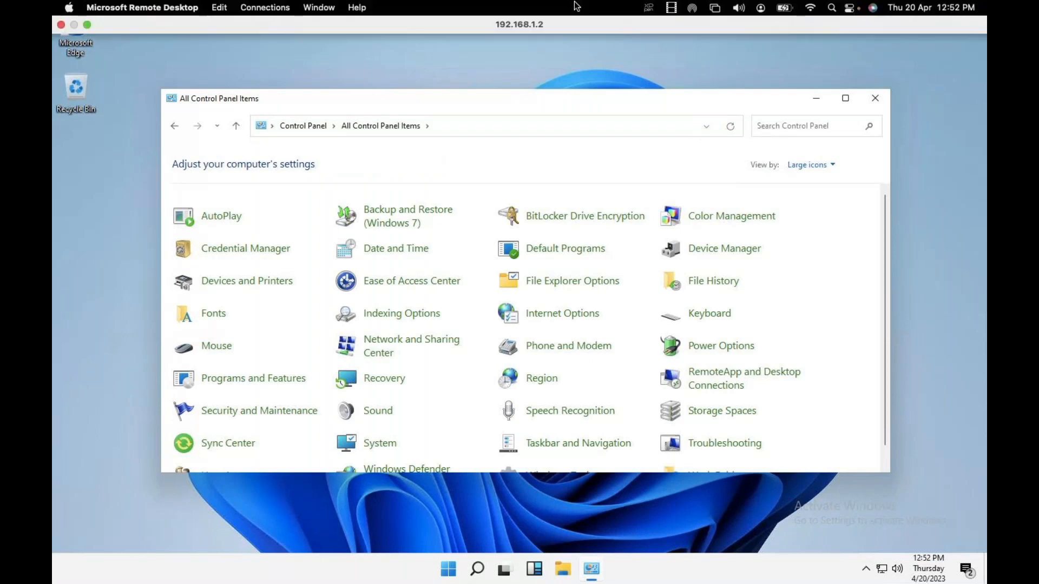
{"action": "left_click", "coordinate": [586, 9]}
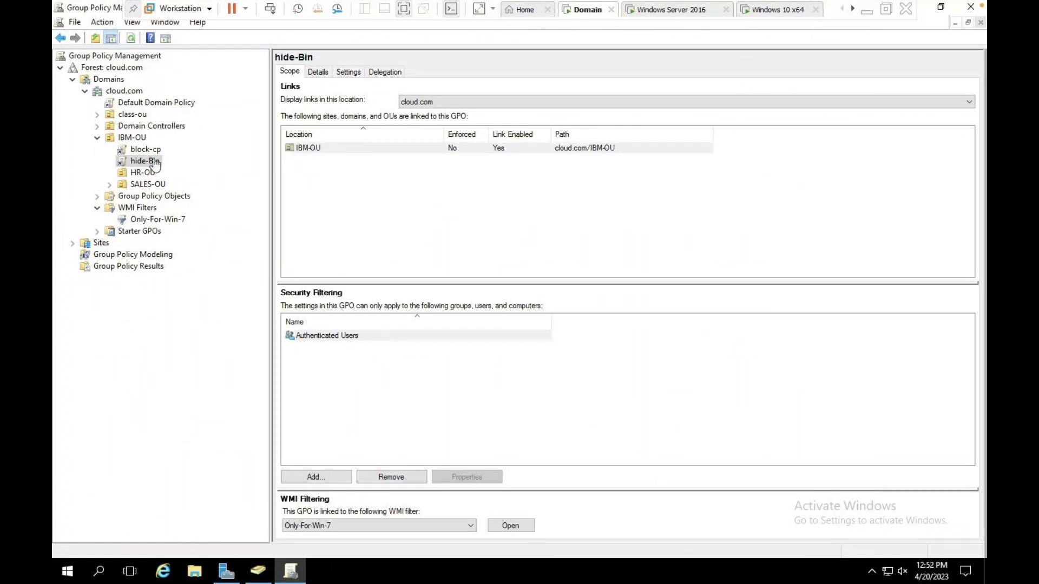
Select the Only-For-Win-7 WMI filter to see its query and linked GPOs block-cp and hide-Bin.
{"action": "left_click", "coordinate": [180, 219]}
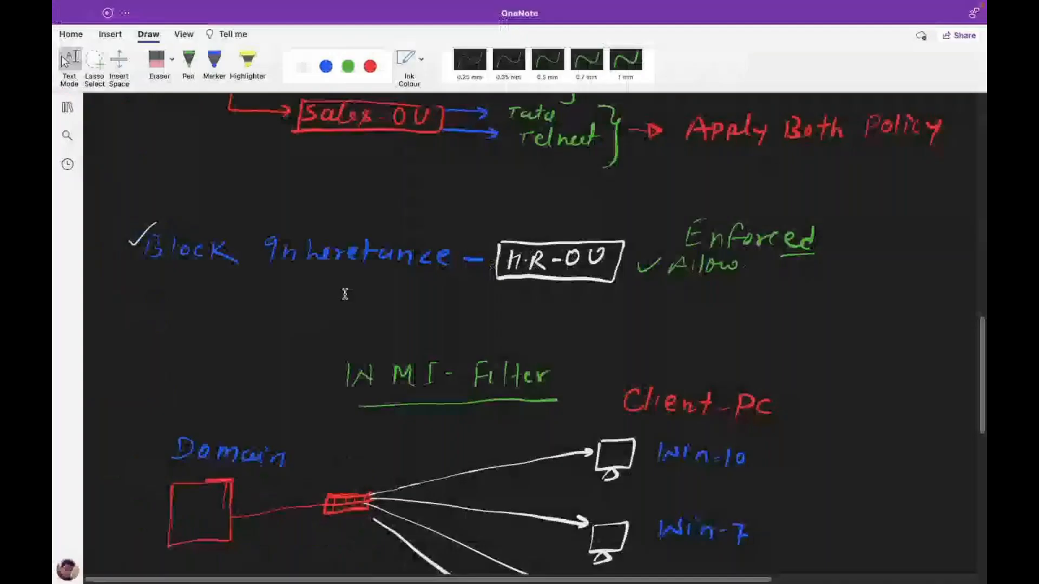
Scroll to empty canvas and choose the pen with white ink.
{"action": "scroll", "coordinate": [346, 295], "scroll_direction": "up", "scroll_amount": 1}
{"action": "scroll", "coordinate": [347, 292], "scroll_direction": "down", "scroll_amount": 10}
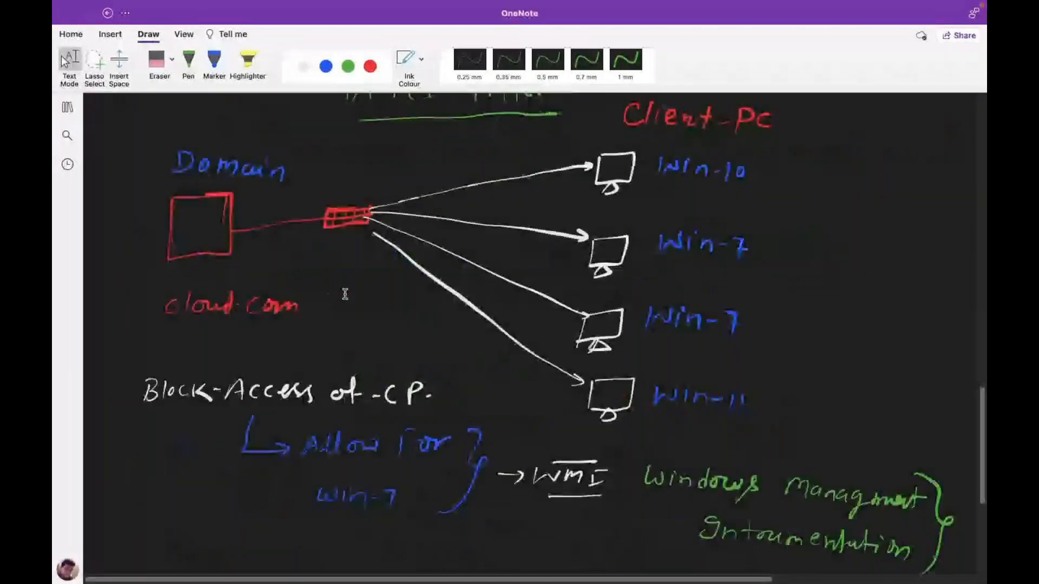
{"action": "scroll", "coordinate": [351, 283], "scroll_direction": "up", "scroll_amount": 2}
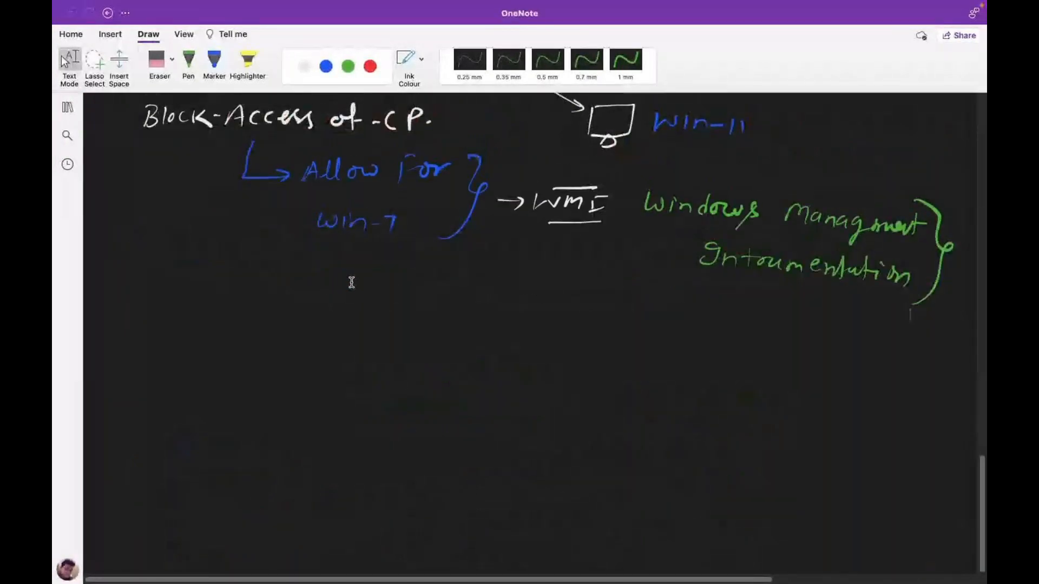
{"action": "left_click", "coordinate": [189, 64]}
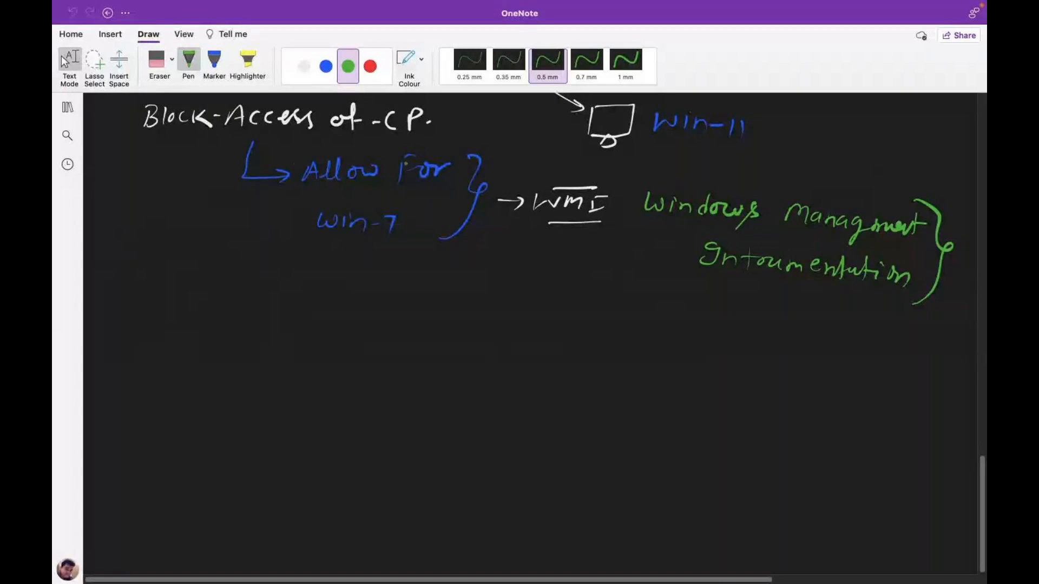
{"action": "left_click", "coordinate": [967, 551]}
{"action": "scroll", "coordinate": [944, 516], "scroll_direction": "down", "scroll_amount": 5}
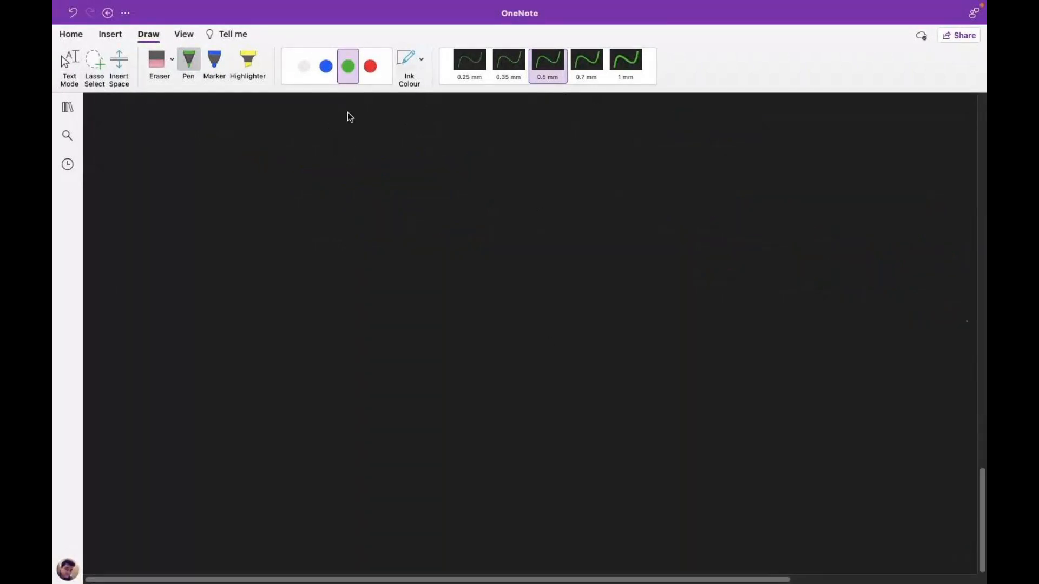
{"action": "left_click", "coordinate": [304, 71]}
Handwrite and underline 'GPO- Commands', then begin item '1-' in blue ink.
{"action": "mouse_move", "coordinate": [388, 118]}
{"action": "left_mouse_down"}
{"action": "mouse_move", "coordinate": [385, 142]}
{"action": "mouse_move", "coordinate": [399, 142]}
{"action": "left_mouse_up"}
{"action": "mouse_move", "coordinate": [402, 117]}
{"action": "left_mouse_down"}
{"action": "mouse_move", "coordinate": [412, 120]}
{"action": "mouse_move", "coordinate": [403, 129]}
{"action": "left_mouse_up"}
{"action": "mouse_move", "coordinate": [422, 120]}
{"action": "left_mouse_down"}
{"action": "mouse_move", "coordinate": [416, 135]}
{"action": "mouse_move", "coordinate": [424, 116]}
{"action": "left_mouse_up"}
{"action": "mouse_move", "coordinate": [440, 129]}
{"action": "left_mouse_down"}
{"action": "mouse_move", "coordinate": [605, 130]}
{"action": "mouse_move", "coordinate": [617, 142]}
{"action": "mouse_move", "coordinate": [606, 154]}
{"action": "left_mouse_up"}
{"action": "left_click_drag", "start_coordinate": [408, 175], "coordinate": [598, 173]}
{"action": "left_click", "coordinate": [326, 66]}
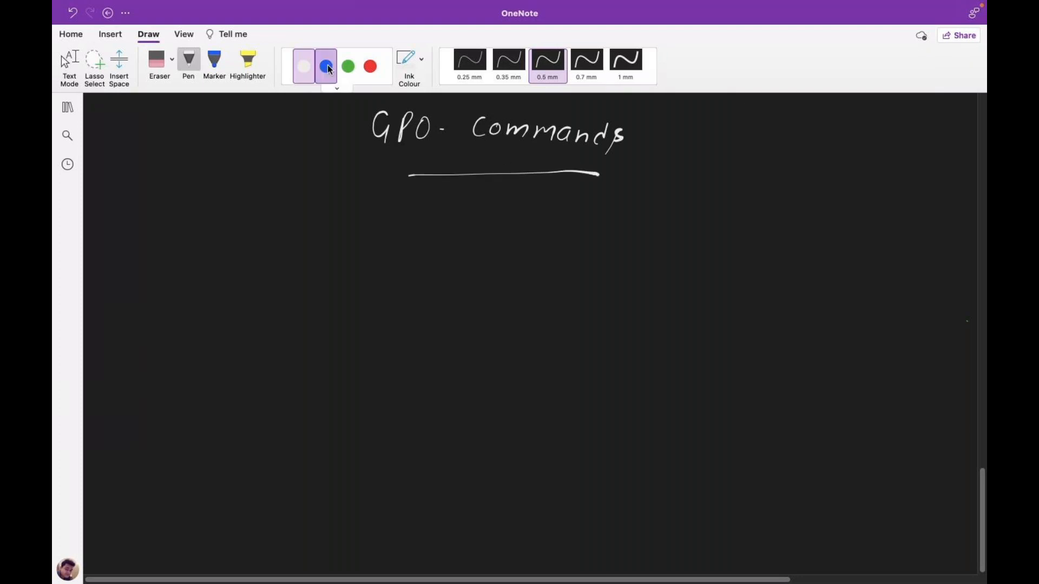
{"action": "mouse_move", "coordinate": [161, 241]}
{"action": "left_mouse_down"}
{"action": "mouse_move", "coordinate": [158, 258]}
{"action": "mouse_move", "coordinate": [211, 238]}
{"action": "mouse_move", "coordinate": [207, 259]}
{"action": "mouse_move", "coordinate": [225, 248]}
{"action": "mouse_move", "coordinate": [255, 255]}
{"action": "left_mouse_up"}
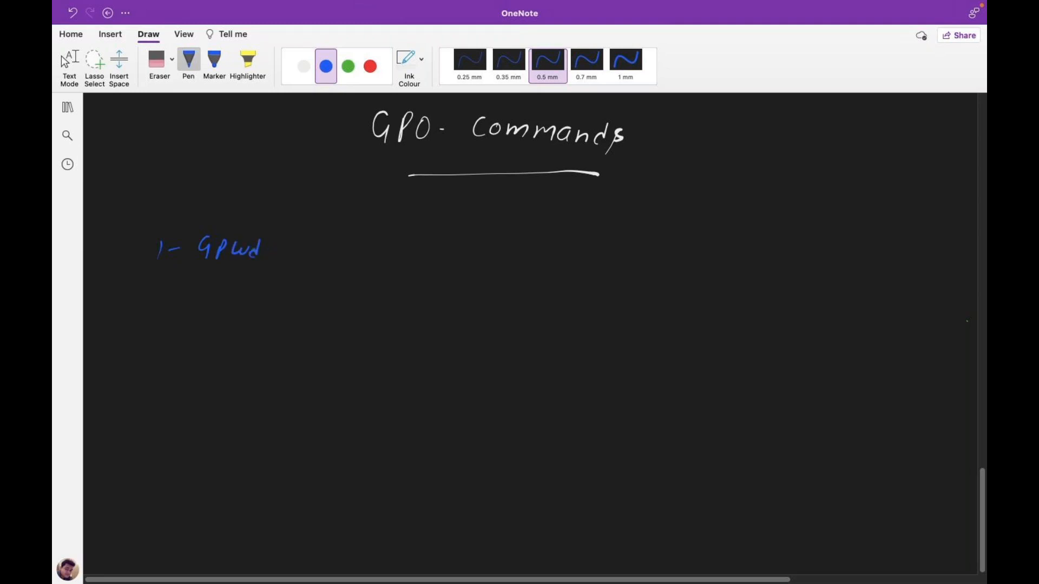
Write '1- Gpupdate' and '2- Gpupdate/Force' in blue ink.
{"action": "key", "text": "super+z"}
{"action": "key", "text": "super+z"}
{"action": "mouse_move", "coordinate": [235, 244]}
{"action": "left_mouse_down"}
{"action": "mouse_move", "coordinate": [262, 249]}
{"action": "mouse_move", "coordinate": [276, 235]}
{"action": "mouse_move", "coordinate": [301, 254]}
{"action": "mouse_move", "coordinate": [313, 246]}
{"action": "left_mouse_up"}
{"action": "mouse_move", "coordinate": [310, 250]}
{"action": "left_mouse_down"}
{"action": "mouse_move", "coordinate": [343, 241]}
{"action": "mouse_move", "coordinate": [339, 265]}
{"action": "left_mouse_up"}
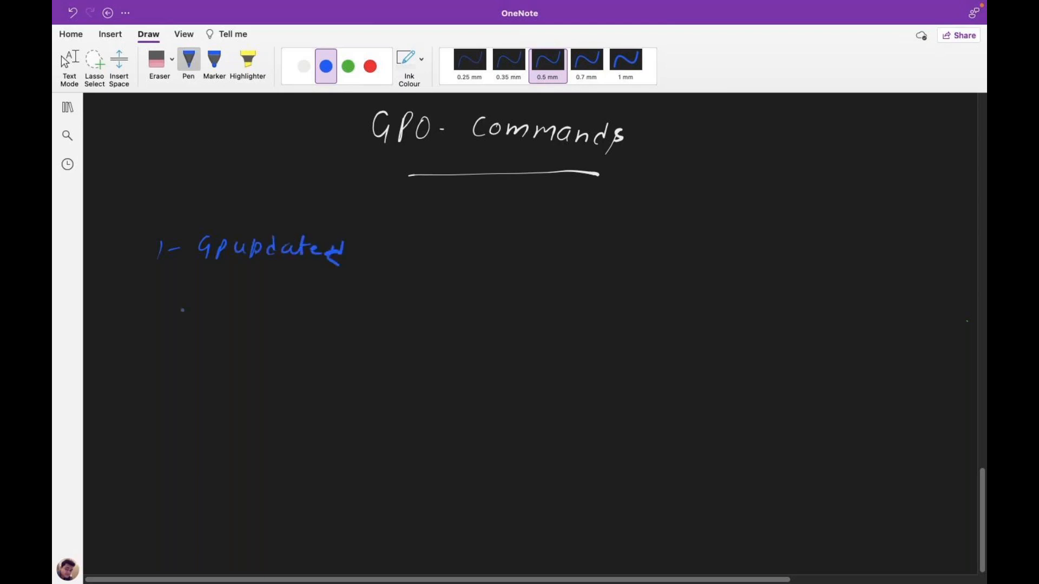
{"action": "mouse_move", "coordinate": [144, 301]}
{"action": "left_mouse_down"}
{"action": "mouse_move", "coordinate": [144, 318]}
{"action": "mouse_move", "coordinate": [162, 317]}
{"action": "left_mouse_up"}
{"action": "mouse_move", "coordinate": [211, 294]}
{"action": "left_mouse_down"}
{"action": "mouse_move", "coordinate": [206, 317]}
{"action": "mouse_move", "coordinate": [250, 295]}
{"action": "mouse_move", "coordinate": [285, 310]}
{"action": "mouse_move", "coordinate": [361, 312]}
{"action": "left_mouse_up"}
{"action": "left_click_drag", "start_coordinate": [372, 291], "coordinate": [417, 310]}
{"action": "left_click_drag", "start_coordinate": [429, 303], "coordinate": [459, 326]}
{"action": "left_click", "coordinate": [447, 307]}
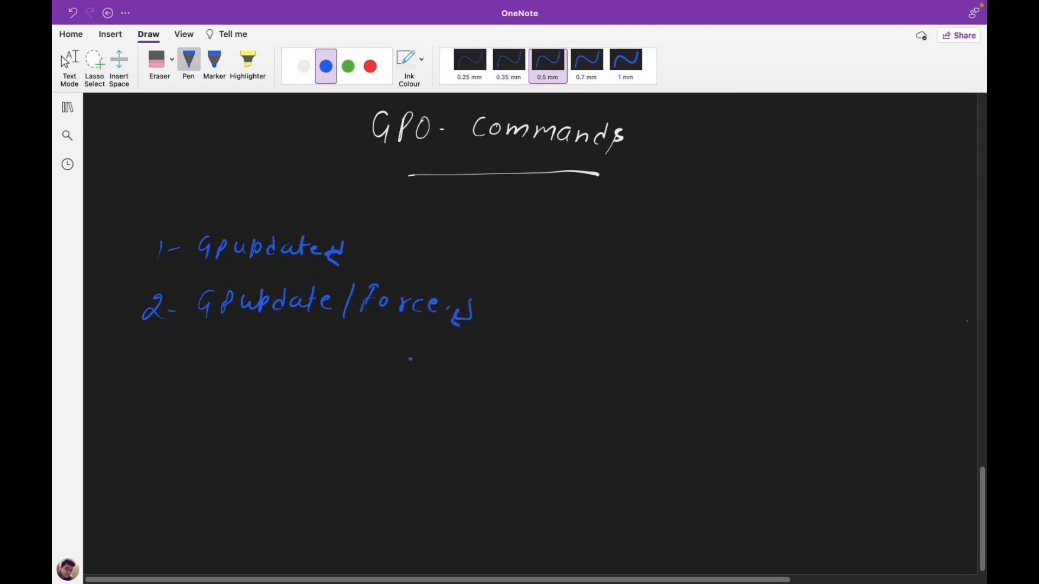
Write '3- GPResult -R' and '4- RSOP' in blue ink.
{"action": "left_click_drag", "start_coordinate": [140, 352], "coordinate": [139, 372]}
{"action": "left_click_drag", "start_coordinate": [221, 345], "coordinate": [217, 369]}
{"action": "mouse_move", "coordinate": [228, 349]}
{"action": "left_mouse_down"}
{"action": "mouse_move", "coordinate": [226, 365]}
{"action": "mouse_move", "coordinate": [248, 366]}
{"action": "left_mouse_up"}
{"action": "left_click_drag", "start_coordinate": [250, 347], "coordinate": [263, 361]}
{"action": "left_click_drag", "start_coordinate": [265, 358], "coordinate": [315, 367]}
{"action": "left_click_drag", "start_coordinate": [312, 351], "coordinate": [376, 368]}
{"action": "left_click_drag", "start_coordinate": [377, 351], "coordinate": [395, 364]}
{"action": "left_click_drag", "start_coordinate": [415, 350], "coordinate": [402, 373]}
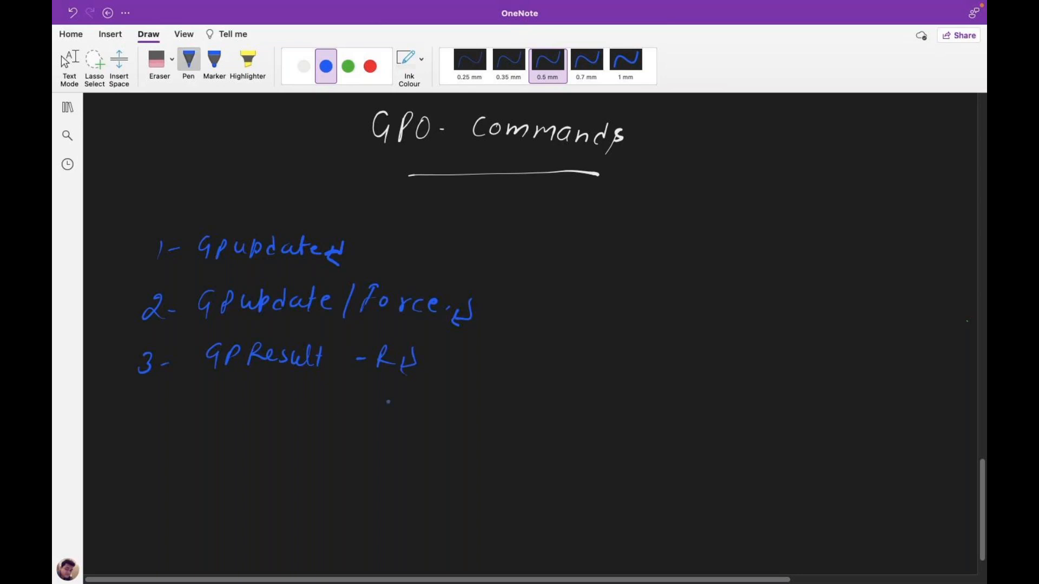
{"action": "left_click_drag", "start_coordinate": [143, 395], "coordinate": [150, 416]}
{"action": "left_click_drag", "start_coordinate": [158, 408], "coordinate": [165, 408]}
{"action": "left_click_drag", "start_coordinate": [209, 393], "coordinate": [206, 414]}
{"action": "mouse_move", "coordinate": [209, 396]}
{"action": "left_mouse_down"}
{"action": "mouse_move", "coordinate": [222, 414]}
{"action": "mouse_move", "coordinate": [247, 401]}
{"action": "mouse_move", "coordinate": [319, 404]}
{"action": "mouse_move", "coordinate": [311, 397]}
{"action": "mouse_move", "coordinate": [317, 415]}
{"action": "left_mouse_up"}
{"action": "mouse_move", "coordinate": [316, 417]}
{"action": "left_mouse_down"}
{"action": "mouse_move", "coordinate": [295, 417]}
{"action": "mouse_move", "coordinate": [309, 428]}
{"action": "left_mouse_up"}
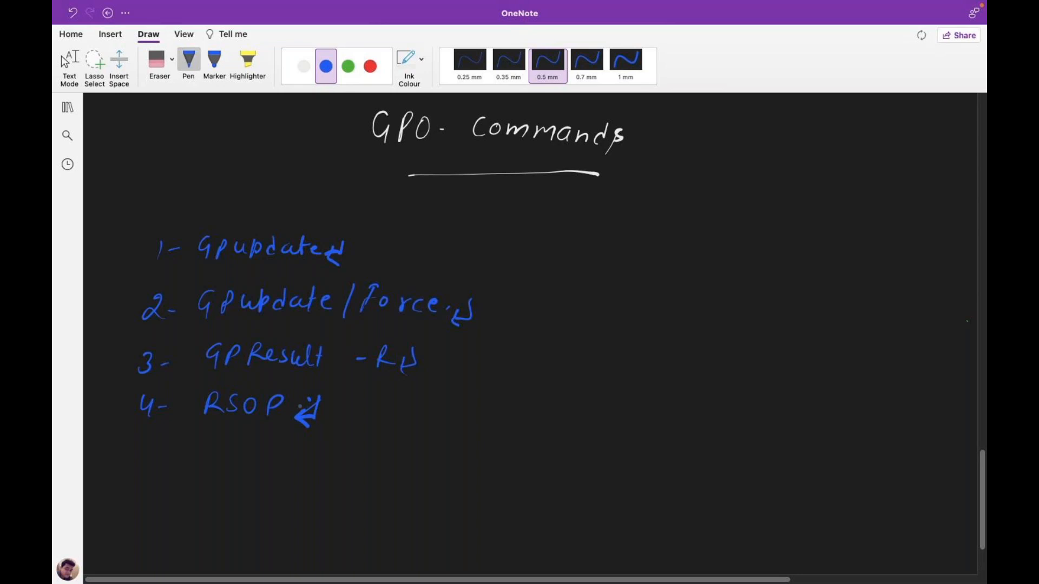
In white ink, draw arrows from the two Gpupdate lines to 'Activate Policy on client pc'.
{"action": "left_click", "coordinate": [305, 64]}
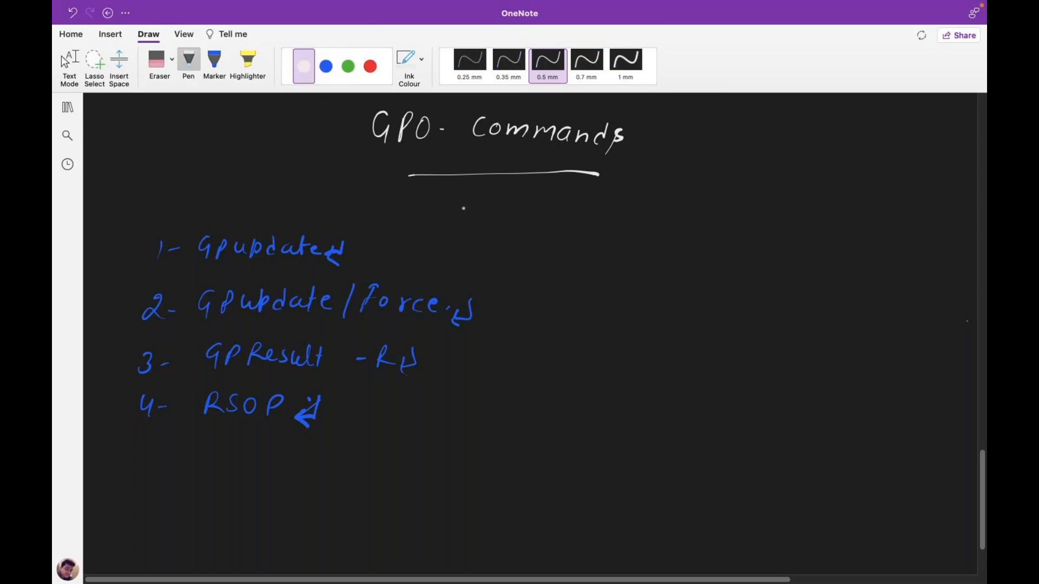
{"action": "mouse_move", "coordinate": [394, 248]}
{"action": "left_mouse_down"}
{"action": "mouse_move", "coordinate": [522, 248]}
{"action": "mouse_move", "coordinate": [509, 257]}
{"action": "left_mouse_up"}
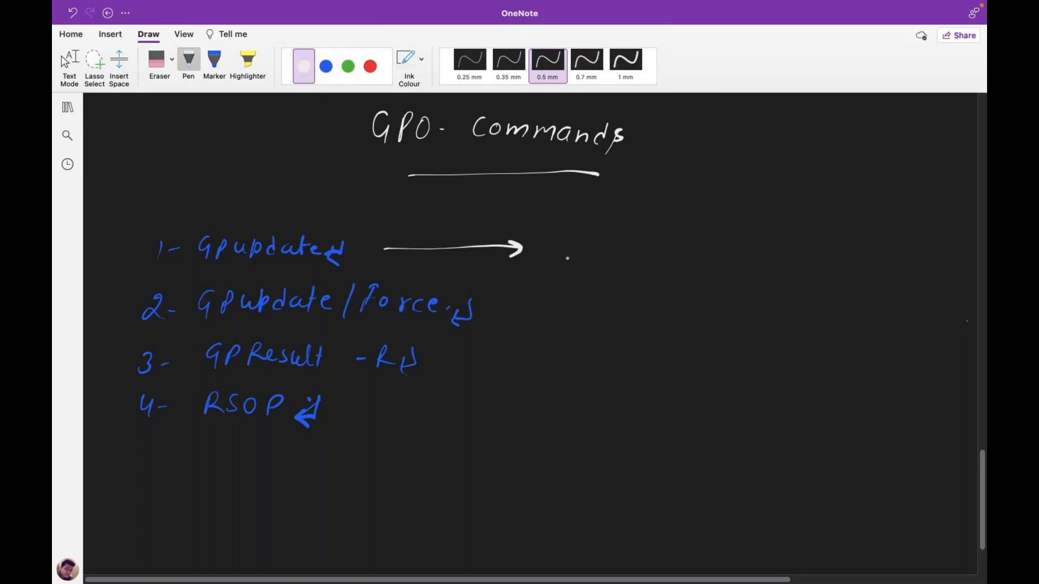
{"action": "left_click_drag", "start_coordinate": [502, 309], "coordinate": [590, 311]}
{"action": "left_click_drag", "start_coordinate": [578, 304], "coordinate": [586, 312]}
{"action": "mouse_move", "coordinate": [644, 279]}
{"action": "left_mouse_down"}
{"action": "mouse_move", "coordinate": [651, 264]}
{"action": "mouse_move", "coordinate": [662, 279]}
{"action": "left_mouse_up"}
{"action": "left_click_drag", "start_coordinate": [647, 275], "coordinate": [688, 280]}
{"action": "left_click_drag", "start_coordinate": [683, 269], "coordinate": [700, 278]}
{"action": "left_click_drag", "start_coordinate": [710, 267], "coordinate": [737, 280]}
{"action": "mouse_move", "coordinate": [750, 259]}
{"action": "left_mouse_down"}
{"action": "mouse_move", "coordinate": [748, 281]}
{"action": "mouse_move", "coordinate": [755, 268]}
{"action": "mouse_move", "coordinate": [806, 276]}
{"action": "left_mouse_up"}
{"action": "left_click", "coordinate": [804, 266]}
{"action": "left_click_drag", "start_coordinate": [821, 270], "coordinate": [833, 282]}
{"action": "left_click_drag", "start_coordinate": [845, 274], "coordinate": [861, 282]}
{"action": "left_click_drag", "start_coordinate": [874, 271], "coordinate": [881, 296]}
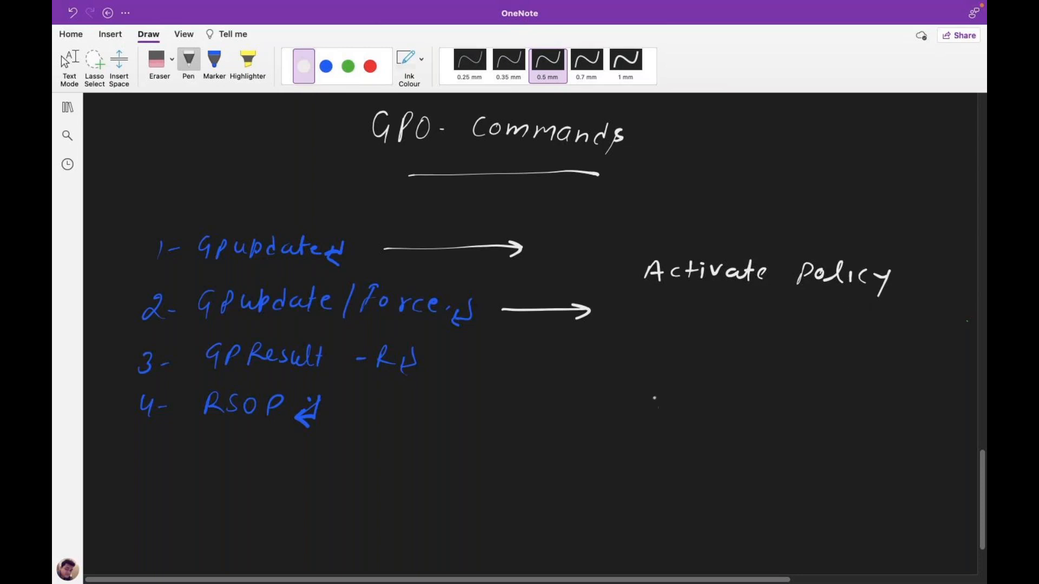
{"action": "left_click_drag", "start_coordinate": [727, 300], "coordinate": [763, 309]}
{"action": "left_click_drag", "start_coordinate": [790, 301], "coordinate": [791, 313]}
{"action": "mouse_move", "coordinate": [800, 297]}
{"action": "left_mouse_down"}
{"action": "mouse_move", "coordinate": [801, 312]}
{"action": "mouse_move", "coordinate": [849, 322]}
{"action": "left_mouse_up"}
{"action": "left_click_drag", "start_coordinate": [838, 310], "coordinate": [880, 324]}
{"action": "left_click_drag", "start_coordinate": [879, 310], "coordinate": [883, 319]}
{"action": "left_click_drag", "start_coordinate": [902, 311], "coordinate": [903, 323]}
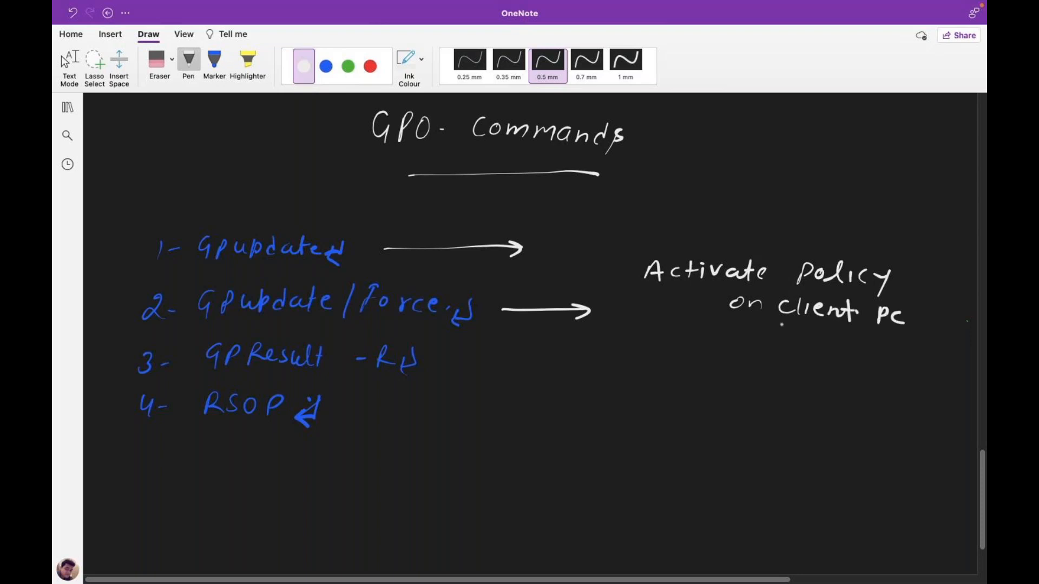
Draw an arrow from GPResult -R and write 'check status of Policy'.
{"action": "mouse_move", "coordinate": [516, 368]}
{"action": "left_mouse_down"}
{"action": "mouse_move", "coordinate": [615, 368]}
{"action": "mouse_move", "coordinate": [602, 376]}
{"action": "left_mouse_up"}
{"action": "mouse_move", "coordinate": [667, 366]}
{"action": "left_mouse_down"}
{"action": "mouse_move", "coordinate": [681, 379]}
{"action": "mouse_move", "coordinate": [739, 382]}
{"action": "mouse_move", "coordinate": [757, 369]}
{"action": "mouse_move", "coordinate": [752, 378]}
{"action": "left_mouse_up"}
{"action": "mouse_move", "coordinate": [779, 355]}
{"action": "left_mouse_down"}
{"action": "mouse_move", "coordinate": [777, 381]}
{"action": "mouse_move", "coordinate": [790, 368]}
{"action": "left_mouse_up"}
{"action": "left_click_drag", "start_coordinate": [794, 368], "coordinate": [806, 376]}
{"action": "mouse_move", "coordinate": [812, 358]}
{"action": "left_mouse_down"}
{"action": "mouse_move", "coordinate": [812, 379]}
{"action": "mouse_move", "coordinate": [826, 366]}
{"action": "left_mouse_up"}
{"action": "left_click_drag", "start_coordinate": [820, 366], "coordinate": [848, 381]}
{"action": "left_click", "coordinate": [853, 370]}
{"action": "mouse_move", "coordinate": [880, 371]}
{"action": "left_mouse_down"}
{"action": "mouse_move", "coordinate": [872, 378]}
{"action": "mouse_move", "coordinate": [888, 390]}
{"action": "mouse_move", "coordinate": [904, 373]}
{"action": "left_mouse_up"}
{"action": "left_click_drag", "start_coordinate": [712, 396], "coordinate": [710, 411]}
{"action": "left_click_drag", "start_coordinate": [712, 394], "coordinate": [783, 411]}
{"action": "mouse_move", "coordinate": [805, 401]}
{"action": "left_mouse_down"}
{"action": "mouse_move", "coordinate": [809, 416]}
{"action": "mouse_move", "coordinate": [777, 412]}
{"action": "left_mouse_up"}
{"action": "left_click", "coordinate": [814, 409]}
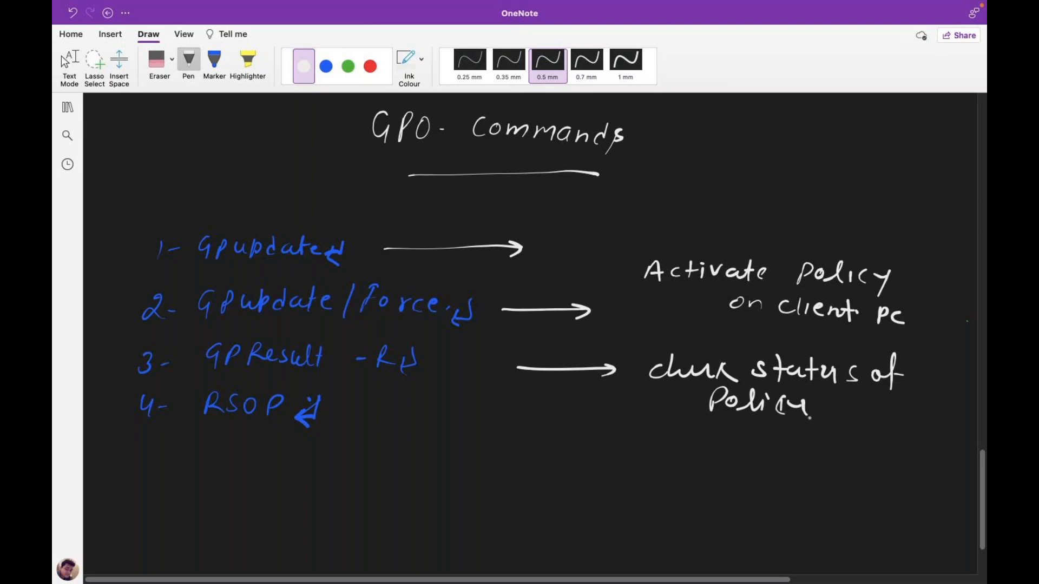
Draw an arrow from RSOP and write 'To check the Path'.
{"action": "left_click", "coordinate": [679, 420]}
{"action": "mouse_move", "coordinate": [513, 441]}
{"action": "left_mouse_down"}
{"action": "mouse_move", "coordinate": [617, 446]}
{"action": "mouse_move", "coordinate": [599, 458]}
{"action": "left_mouse_up"}
{"action": "left_click_drag", "start_coordinate": [662, 437], "coordinate": [656, 452]}
{"action": "mouse_move", "coordinate": [653, 435]}
{"action": "left_mouse_down"}
{"action": "mouse_move", "coordinate": [779, 447]}
{"action": "mouse_move", "coordinate": [785, 478]}
{"action": "left_mouse_up"}
{"action": "mouse_move", "coordinate": [812, 440]}
{"action": "left_mouse_down"}
{"action": "mouse_move", "coordinate": [809, 467]}
{"action": "mouse_move", "coordinate": [815, 448]}
{"action": "left_mouse_up"}
{"action": "mouse_move", "coordinate": [818, 441]}
{"action": "left_mouse_down"}
{"action": "mouse_move", "coordinate": [834, 466]}
{"action": "mouse_move", "coordinate": [869, 466]}
{"action": "left_mouse_up"}
{"action": "left_click_drag", "start_coordinate": [869, 450], "coordinate": [905, 469]}
{"action": "left_click_drag", "start_coordinate": [894, 455], "coordinate": [935, 468]}
{"action": "left_click_drag", "start_coordinate": [940, 468], "coordinate": [941, 468]}
Finish the RSOP note with 'of GPO that You Applied'.
{"action": "mouse_move", "coordinate": [662, 488]}
{"action": "left_mouse_down"}
{"action": "mouse_move", "coordinate": [671, 502]}
{"action": "mouse_move", "coordinate": [686, 490]}
{"action": "left_mouse_up"}
{"action": "mouse_move", "coordinate": [737, 501]}
{"action": "left_mouse_down"}
{"action": "mouse_move", "coordinate": [768, 484]}
{"action": "mouse_move", "coordinate": [800, 506]}
{"action": "mouse_move", "coordinate": [817, 493]}
{"action": "mouse_move", "coordinate": [828, 506]}
{"action": "left_mouse_up"}
{"action": "left_click_drag", "start_coordinate": [840, 494], "coordinate": [854, 507]}
{"action": "left_click_drag", "start_coordinate": [848, 495], "coordinate": [881, 497]}
{"action": "mouse_move", "coordinate": [886, 487]}
{"action": "left_mouse_down"}
{"action": "mouse_move", "coordinate": [880, 511]}
{"action": "mouse_move", "coordinate": [900, 493]}
{"action": "mouse_move", "coordinate": [929, 502]}
{"action": "left_mouse_up"}
{"action": "scroll", "coordinate": [530, 324], "scroll_direction": "down", "scroll_amount": 3}
{"action": "mouse_move", "coordinate": [716, 461]}
{"action": "left_mouse_down"}
{"action": "mouse_move", "coordinate": [758, 465]}
{"action": "mouse_move", "coordinate": [771, 455]}
{"action": "left_mouse_up"}
{"action": "left_click", "coordinate": [768, 463]}
{"action": "mouse_move", "coordinate": [773, 439]}
{"action": "left_mouse_down"}
{"action": "mouse_move", "coordinate": [774, 451]}
{"action": "mouse_move", "coordinate": [795, 453]}
{"action": "left_mouse_up"}
{"action": "left_click_drag", "start_coordinate": [800, 447], "coordinate": [823, 453]}
{"action": "mouse_move", "coordinate": [834, 448]}
{"action": "left_mouse_down"}
{"action": "mouse_move", "coordinate": [815, 472]}
{"action": "mouse_move", "coordinate": [832, 469]}
{"action": "left_mouse_up"}
{"action": "left_click_drag", "start_coordinate": [835, 430], "coordinate": [833, 454]}
{"action": "scroll", "coordinate": [982, 487], "scroll_direction": "up", "scroll_amount": 2}
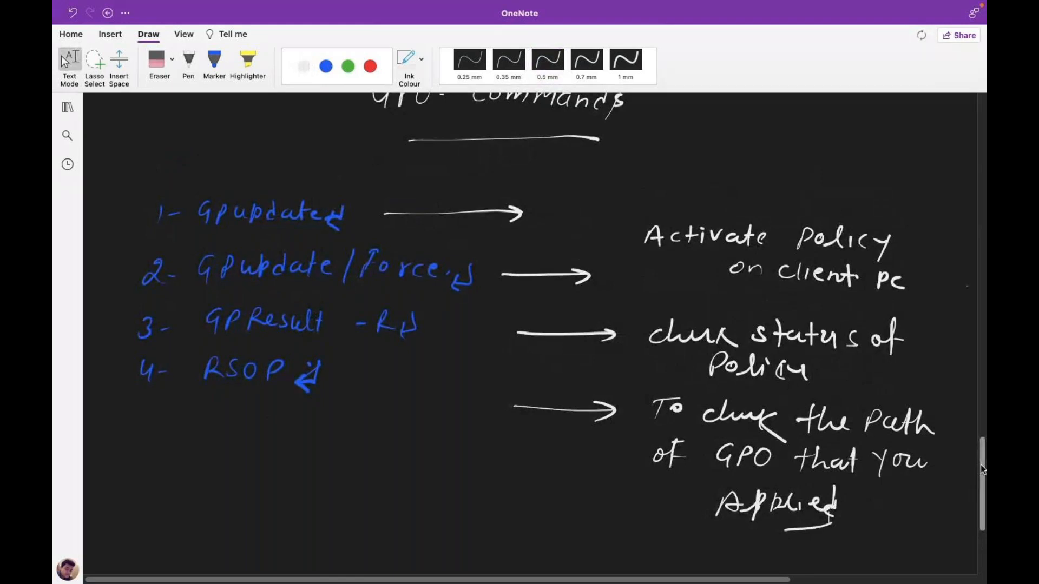
Return to the Windows client VM, close Control Panel and bring up the Run box.
{"action": "key", "text": "ctrl+Right"}
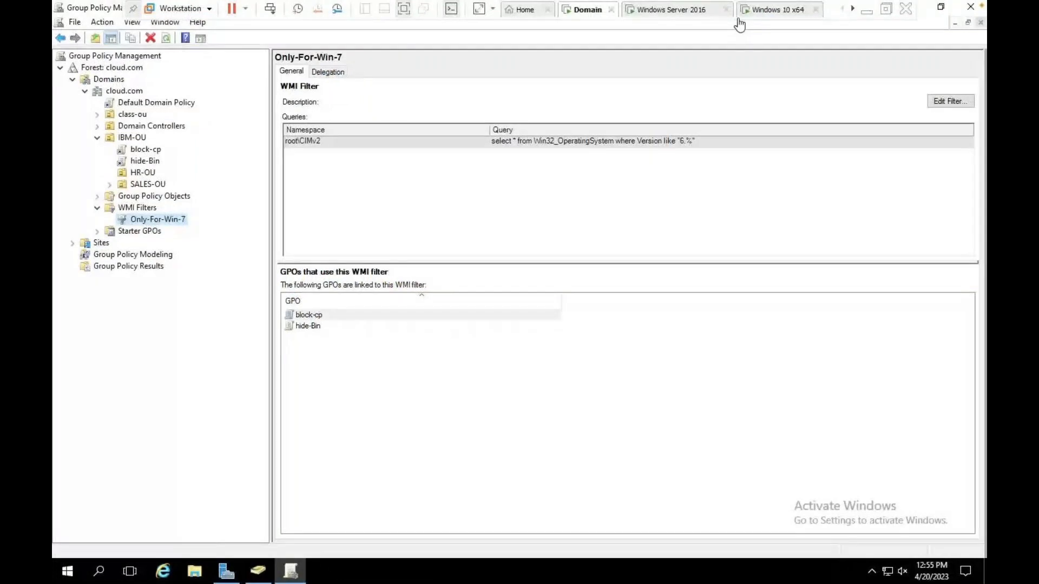
{"action": "left_click", "coordinate": [758, 10]}
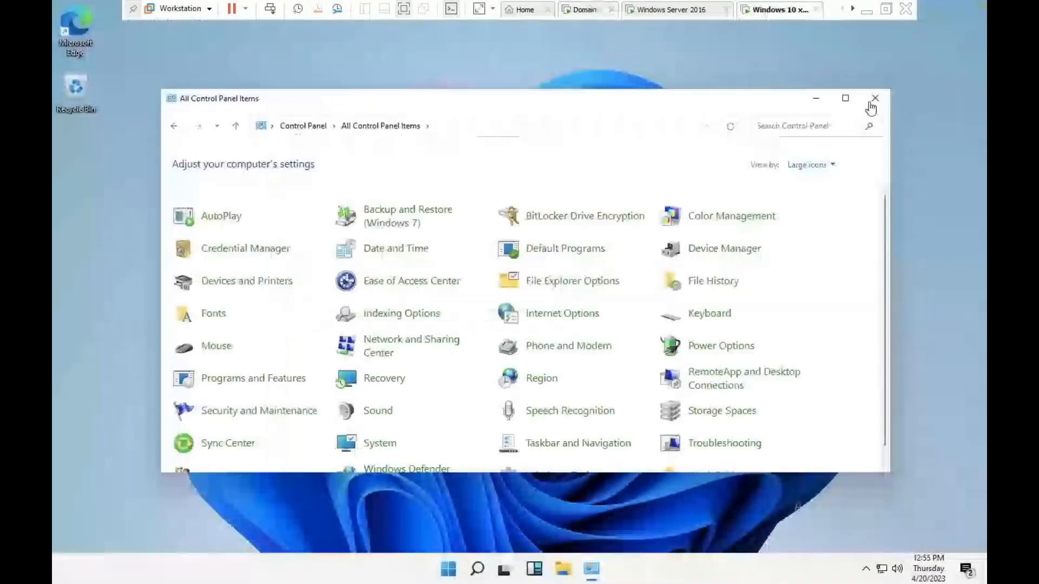
{"action": "left_click", "coordinate": [875, 98]}
{"action": "key", "text": "super+r"}
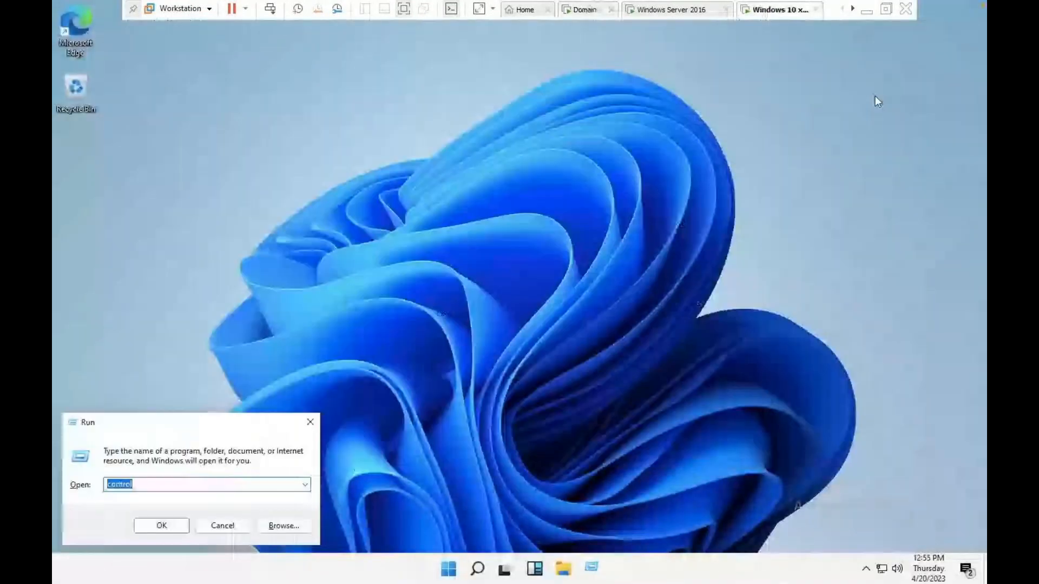
Open cmd and run gpupdate, then gpupdate /force.
{"action": "type", "text": "cmd"}
{"action": "key", "text": "Return"}
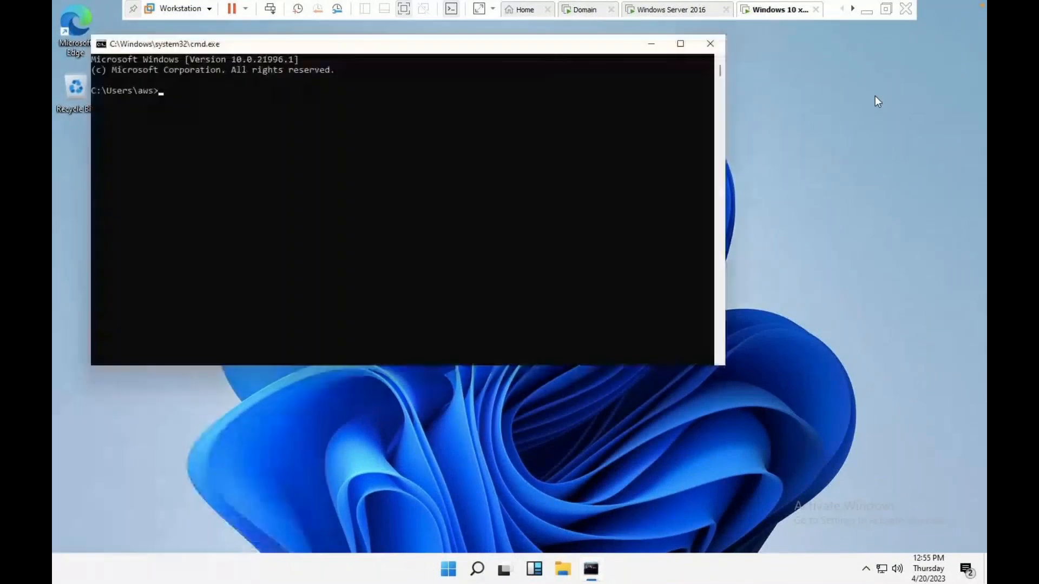
{"action": "type", "text": "gpupdate"}
{"action": "key", "text": "Return"}
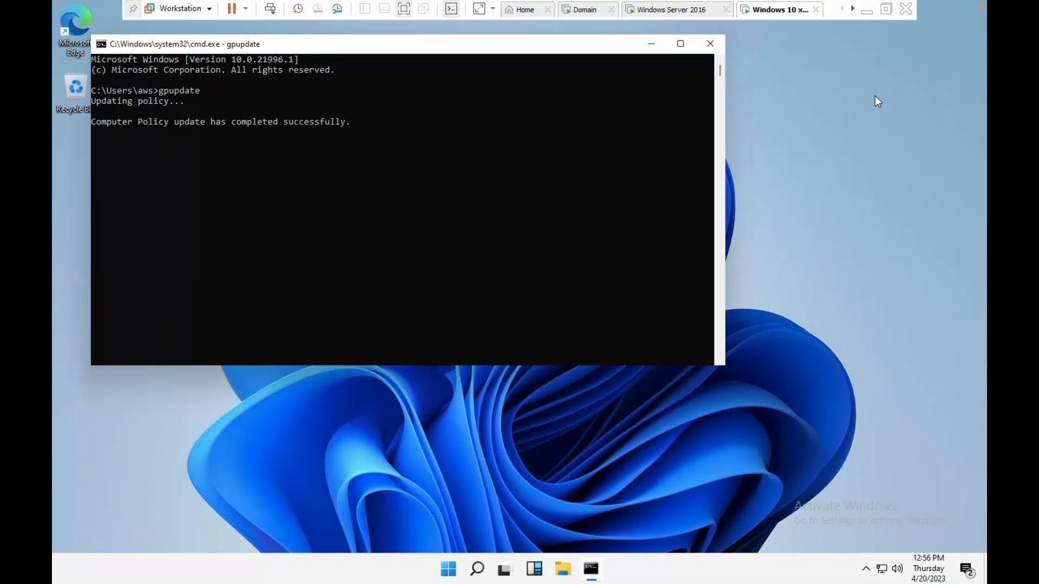
{"action": "key", "text": "Up"}
{"action": "type", "text": "/force"}
{"action": "key", "text": "Return"}
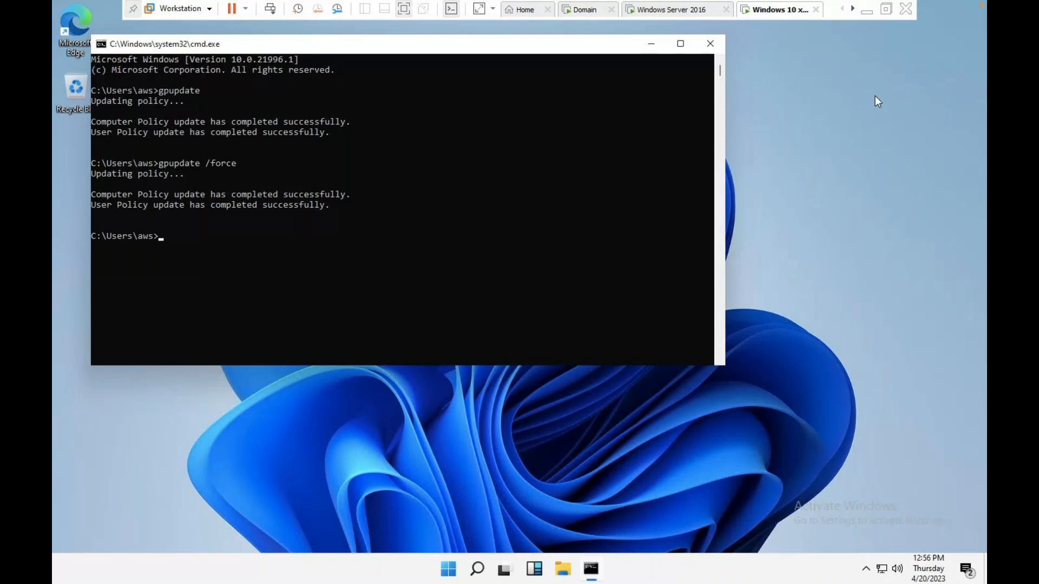
Replace the recalled command with 'gpresult -r' at the prompt.
{"action": "key", "text": "Up"}
{"action": "key", "text": "BackSpace"}
{"action": "key", "text": "BackSpace"}
{"action": "key", "text": "BackSpace"}
{"action": "key", "text": "BackSpace"}
{"action": "key", "text": "BackSpace"}
{"action": "key", "text": "BackSpace"}
{"action": "key", "text": "BackSpace"}
{"action": "key", "text": "BackSpace"}
{"action": "key", "text": "BackSpace"}
{"action": "key", "text": "BackSpace"}
{"action": "key", "text": "BackSpace"}
{"action": "key", "text": "BackSpace"}
{"action": "key", "text": "BackSpace"}
{"action": "key", "text": "BackSpace"}
{"action": "key", "text": "BackSpace"}
{"action": "type", "text": "gpresult -r"}
Run gpresult -r and highlight block-cp and hide-Bin denied by the Only-For-Win-7 filter.
{"action": "key", "text": "Return"}
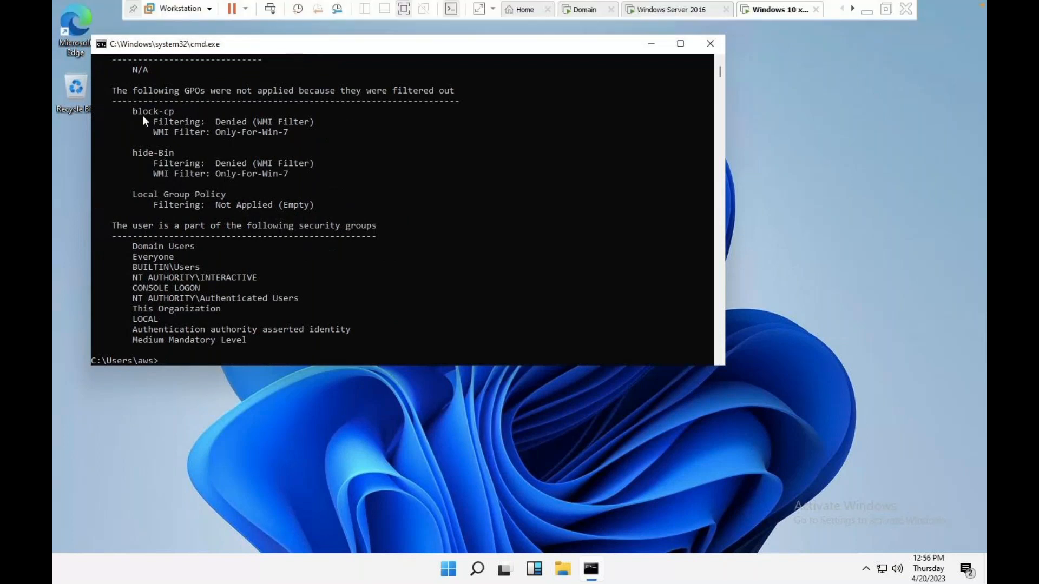
{"action": "left_click_drag", "start_coordinate": [177, 153], "coordinate": [113, 154]}
{"action": "left_click_drag", "start_coordinate": [176, 112], "coordinate": [151, 112]}
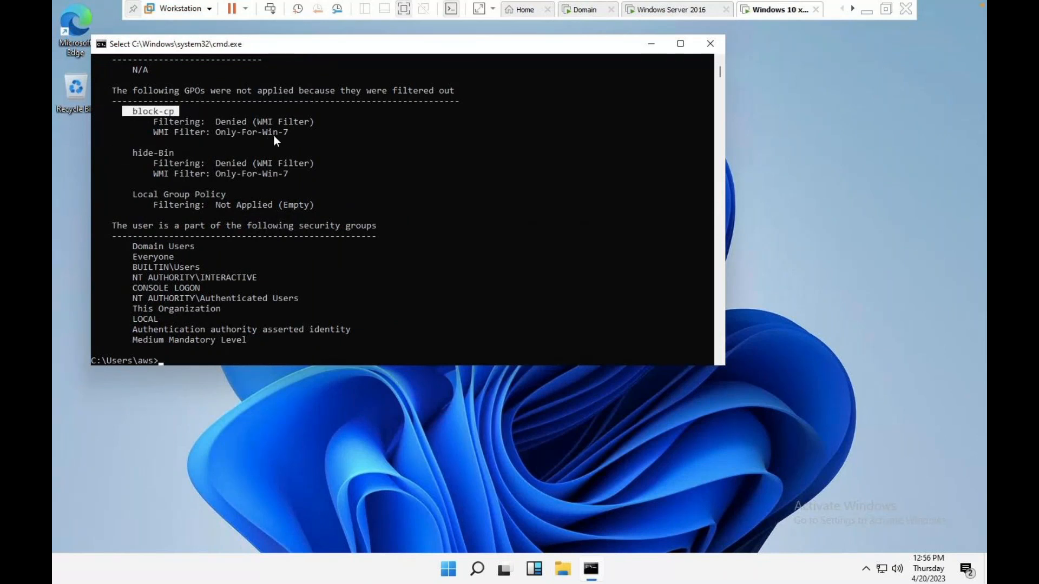
{"action": "left_click_drag", "start_coordinate": [286, 134], "coordinate": [217, 134]}
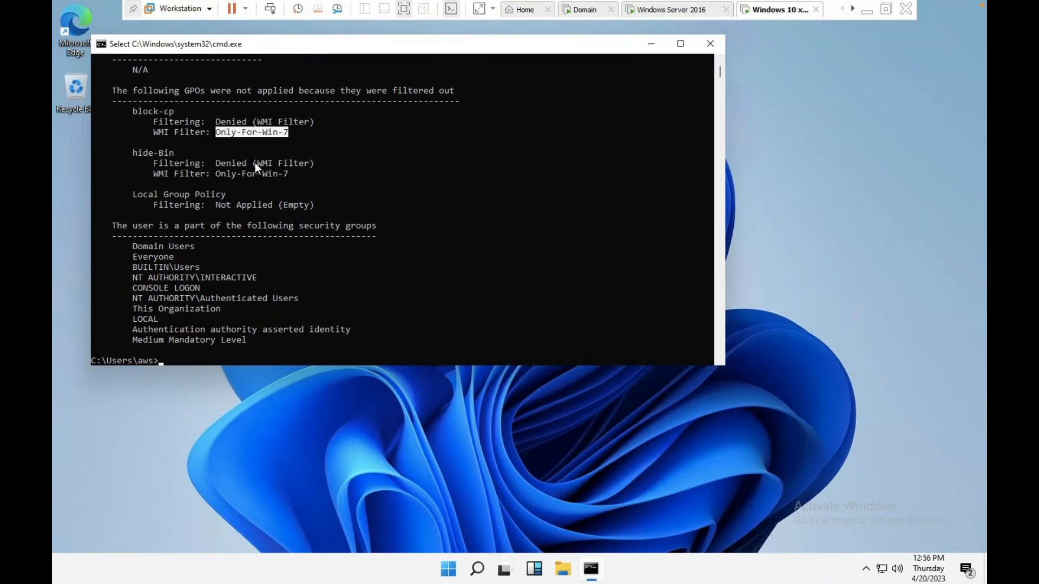
{"action": "left_click_drag", "start_coordinate": [291, 178], "coordinate": [221, 175]}
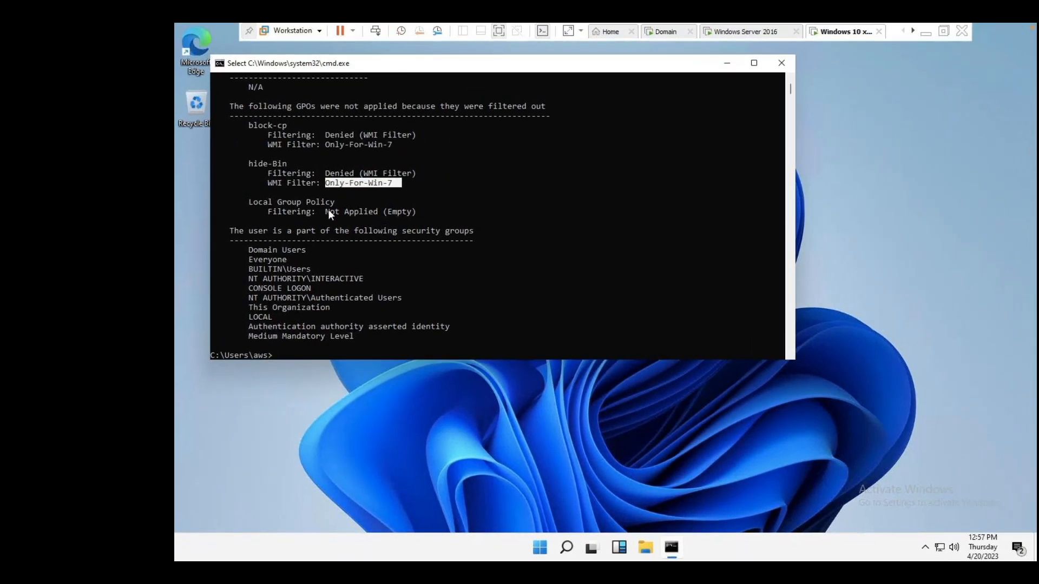
{"action": "left_click", "coordinate": [289, 355]}
{"action": "type", "text": "gpresult"}
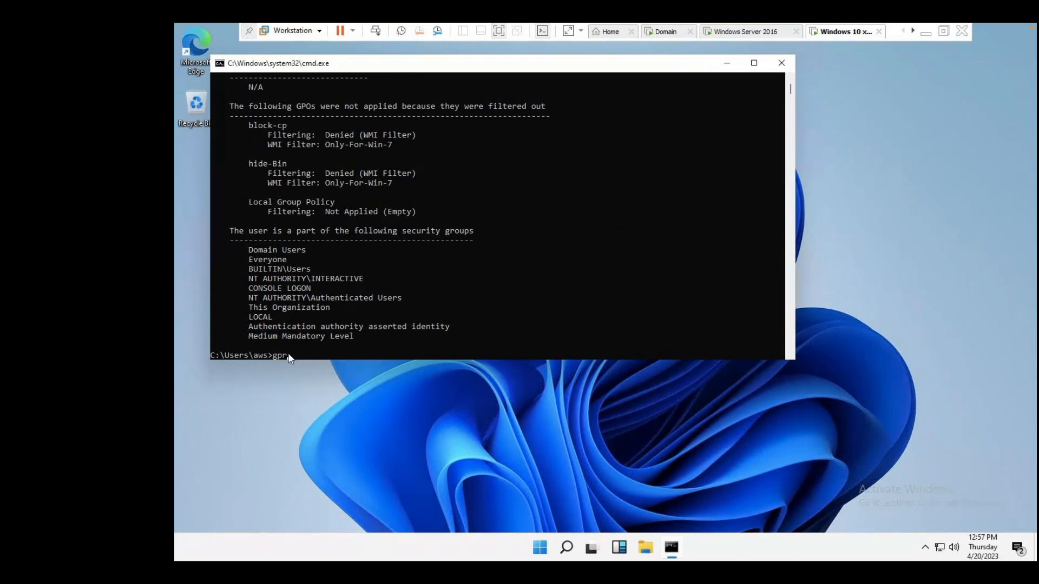
Run rsop and dismiss the insufficient-permissions Group Policy error.
{"action": "key", "text": "BackSpace"}
{"action": "key", "text": "BackSpace"}
{"action": "key", "text": "BackSpace"}
{"action": "type", "text": "rsop"}
{"action": "key", "text": "Return"}
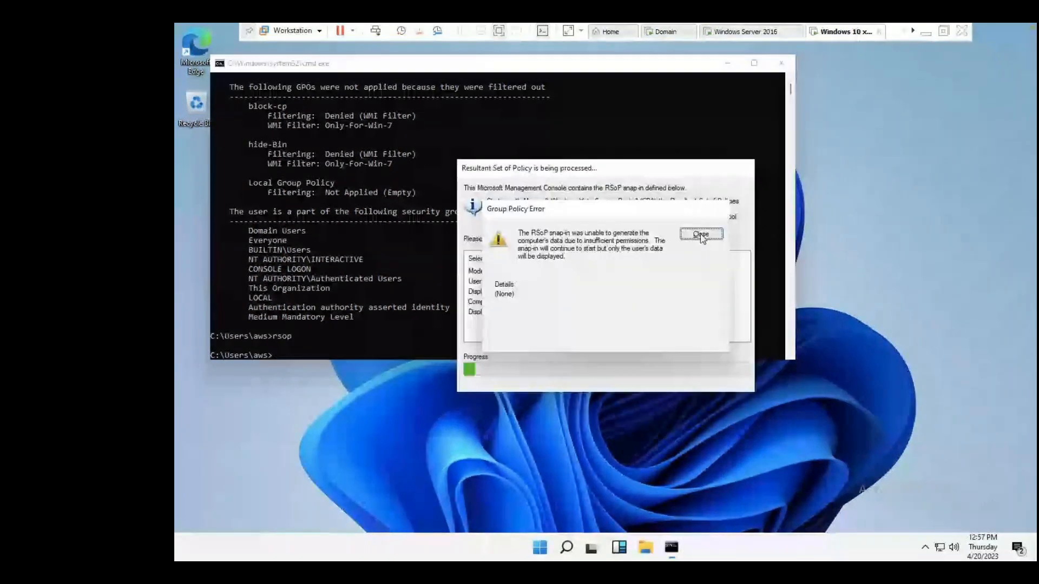
{"action": "left_click", "coordinate": [701, 235]}
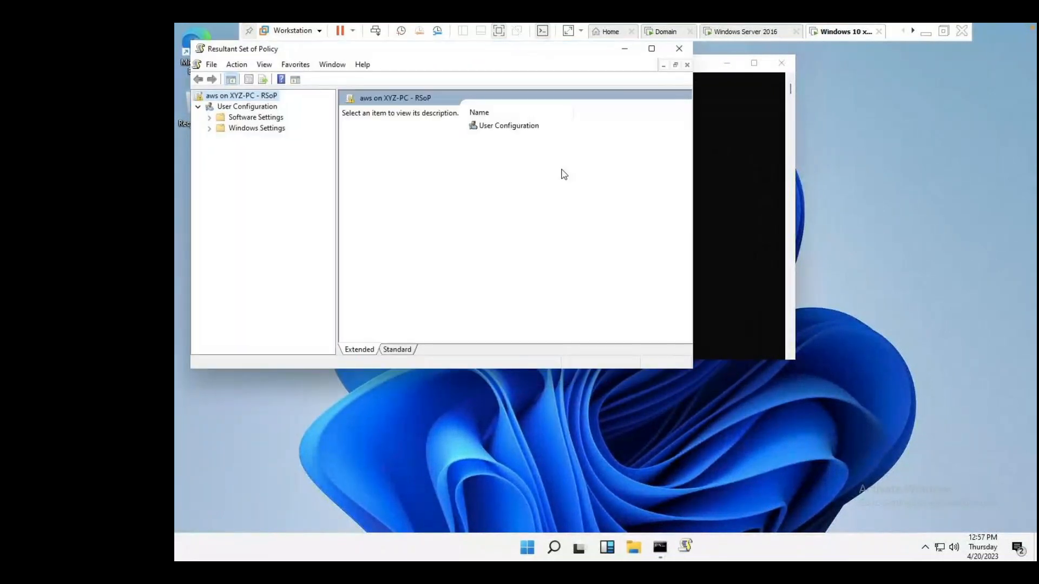
Browse User Configuration > Windows Settings and maximize the Resultant Set of Policy window.
{"action": "double_click", "coordinate": [489, 129]}
{"action": "double_click", "coordinate": [494, 136]}
{"action": "left_click", "coordinate": [499, 127]}
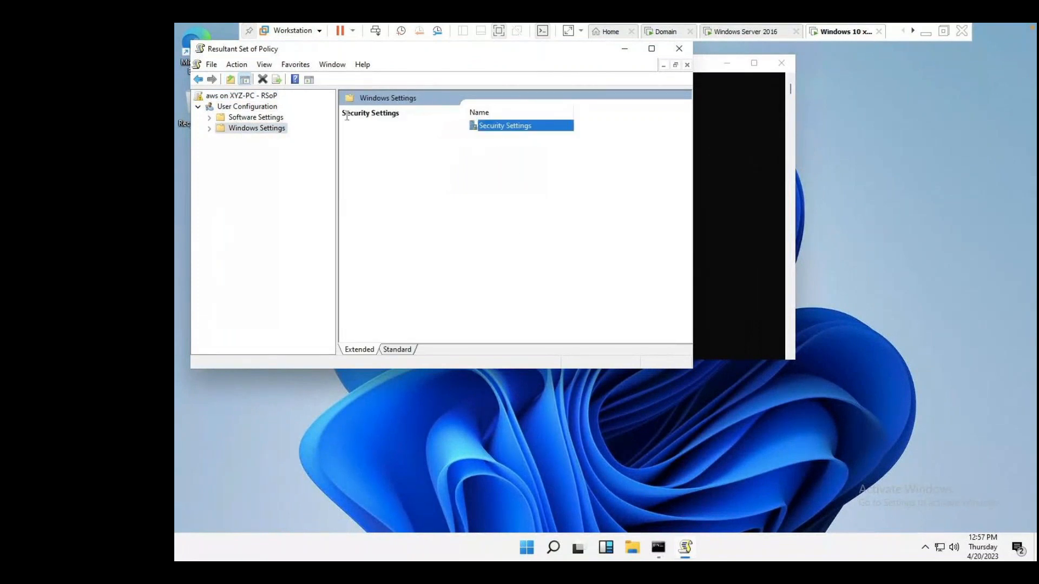
{"action": "left_click", "coordinate": [239, 118]}
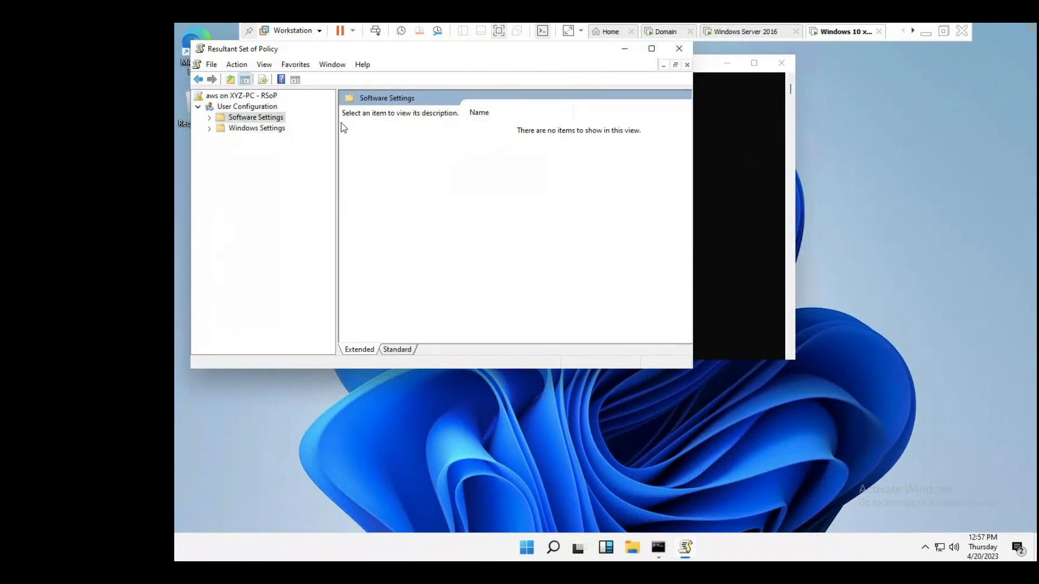
{"action": "left_click", "coordinate": [260, 129]}
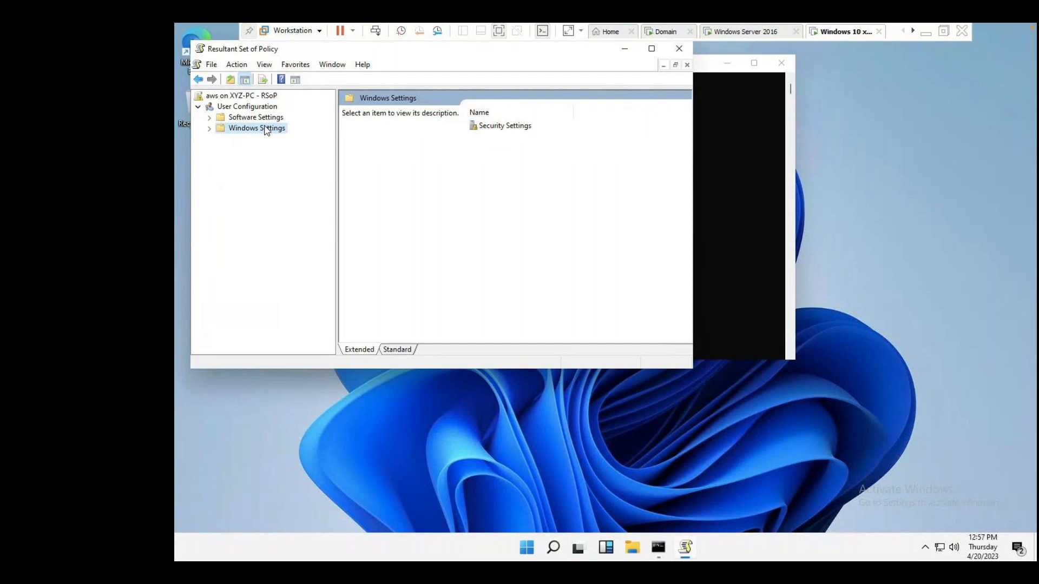
{"action": "double_click", "coordinate": [329, 50]}
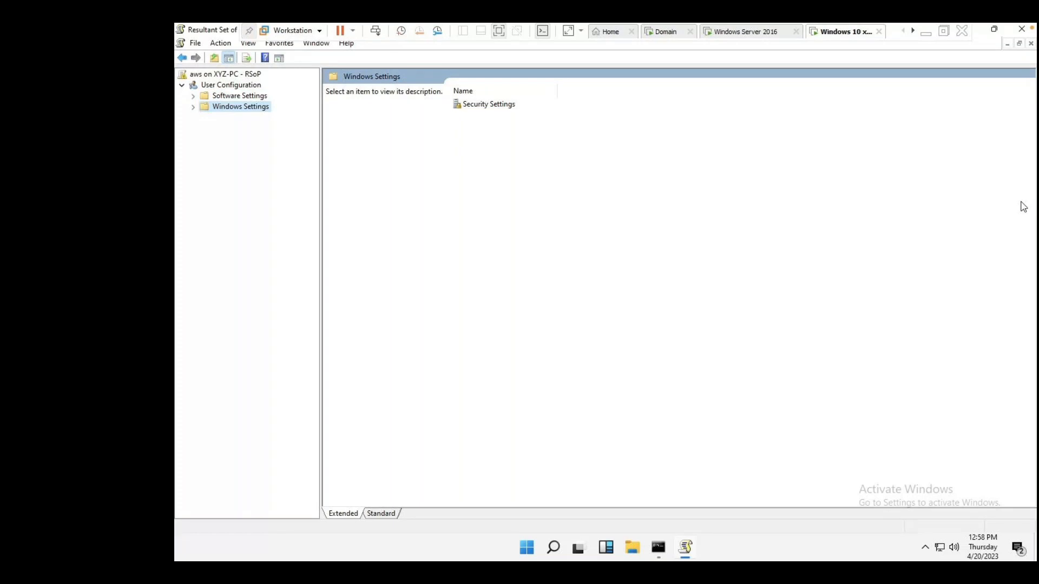
Scroll through the GPO topic list in OneNote, then move to the GoTo meeting.
{"action": "key", "text": "ctrl+Left"}
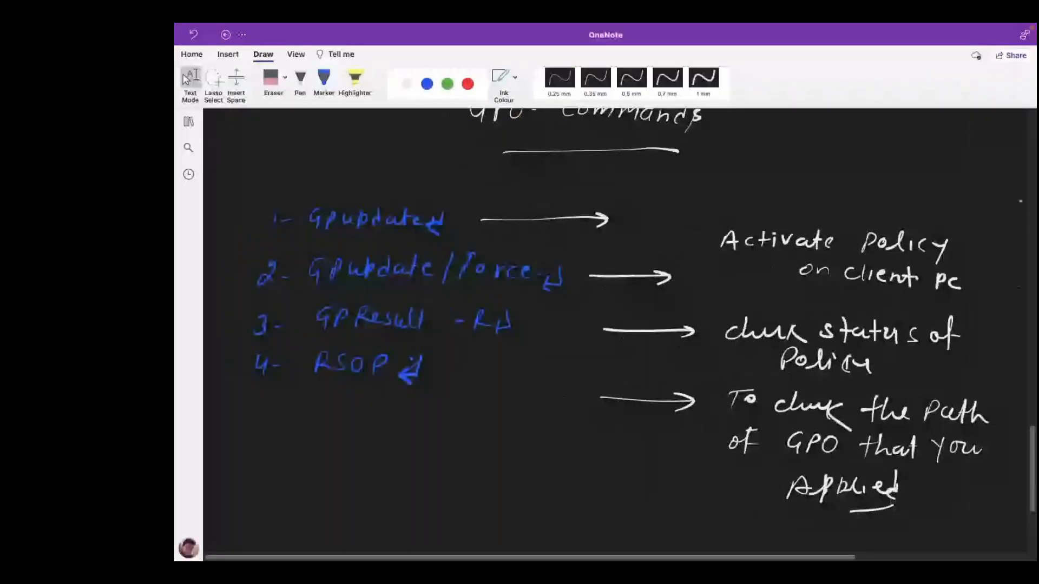
{"action": "scroll", "coordinate": [712, 314], "scroll_direction": "up", "scroll_amount": 20}
{"action": "scroll", "coordinate": [711, 314], "scroll_direction": "down", "scroll_amount": 5}
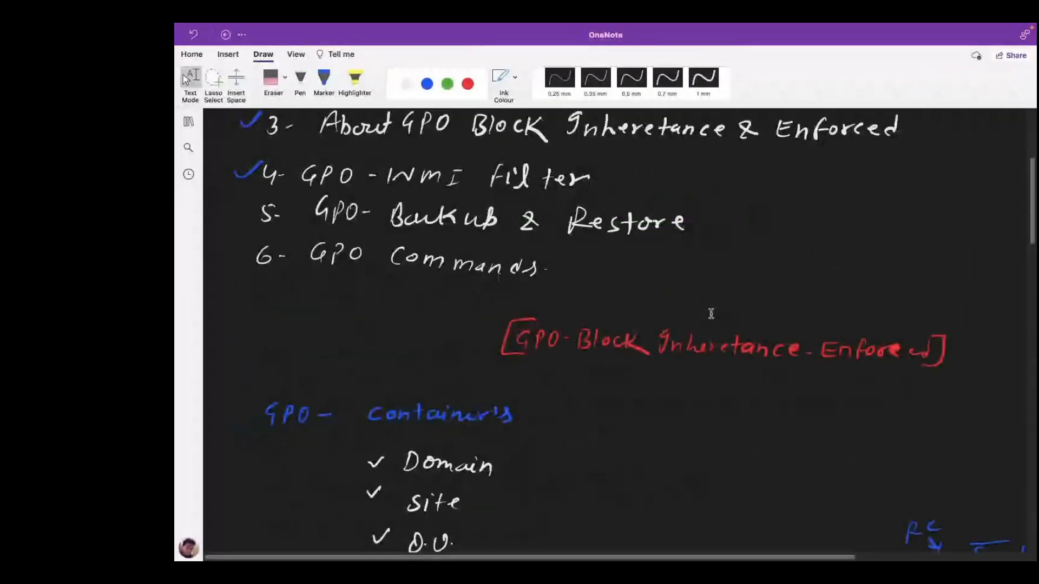
{"action": "scroll", "coordinate": [712, 313], "scroll_direction": "up", "scroll_amount": 2}
{"action": "scroll", "coordinate": [711, 314], "scroll_direction": "up", "scroll_amount": 2}
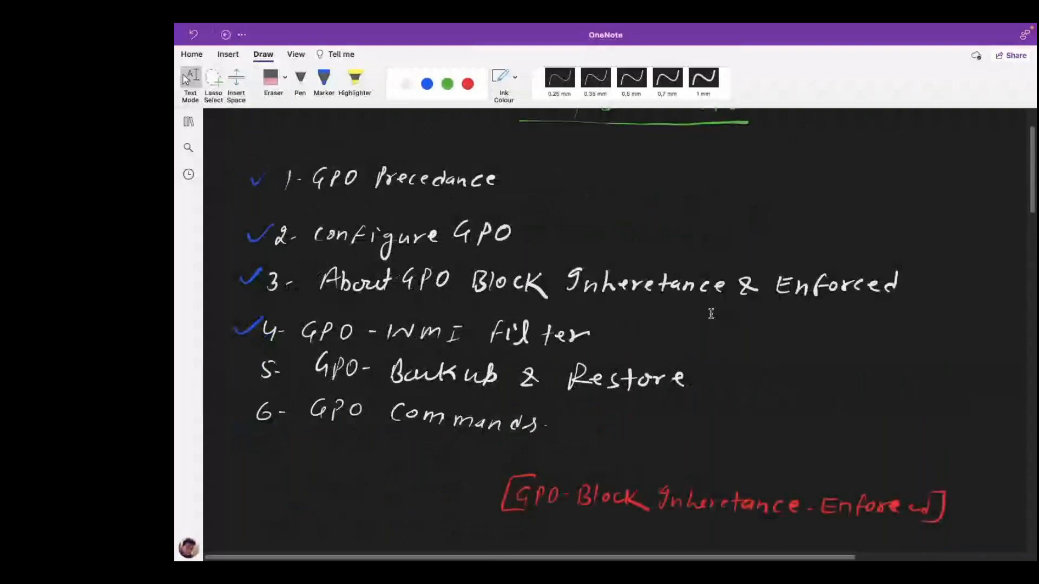
{"action": "scroll", "coordinate": [711, 314], "scroll_direction": "down", "scroll_amount": 20}
{"action": "key", "text": "ctrl+Left"}
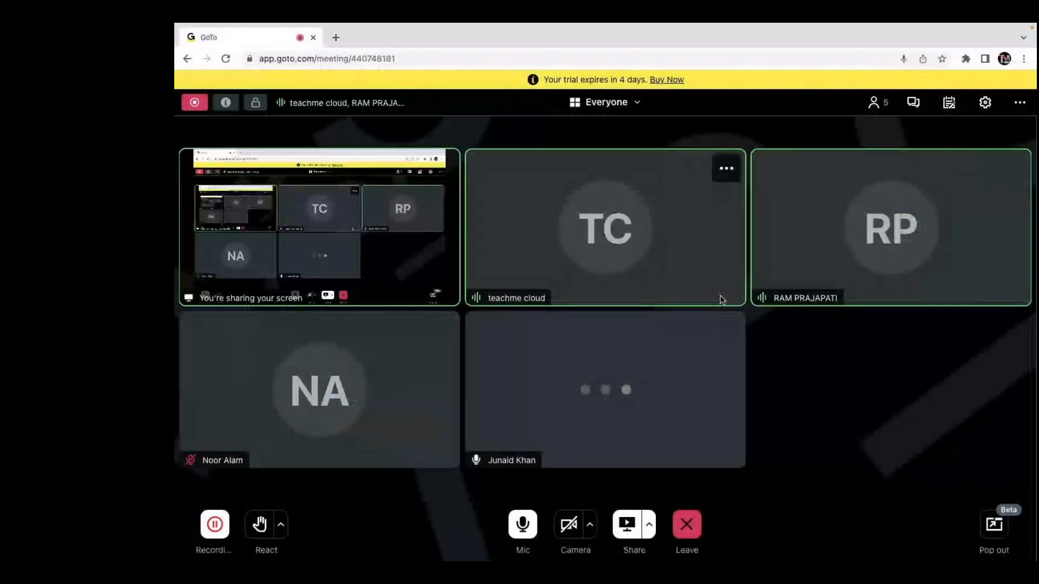
Mute and then unmute the microphone in GoTo Meeting.
{"action": "left_click", "coordinate": [522, 529]}
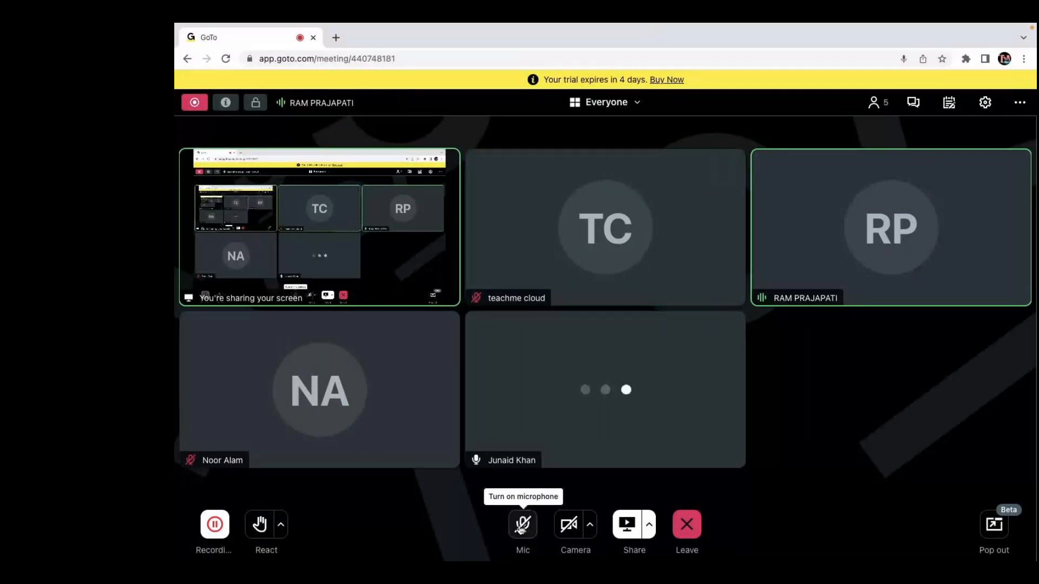
{"action": "left_click", "coordinate": [521, 529]}
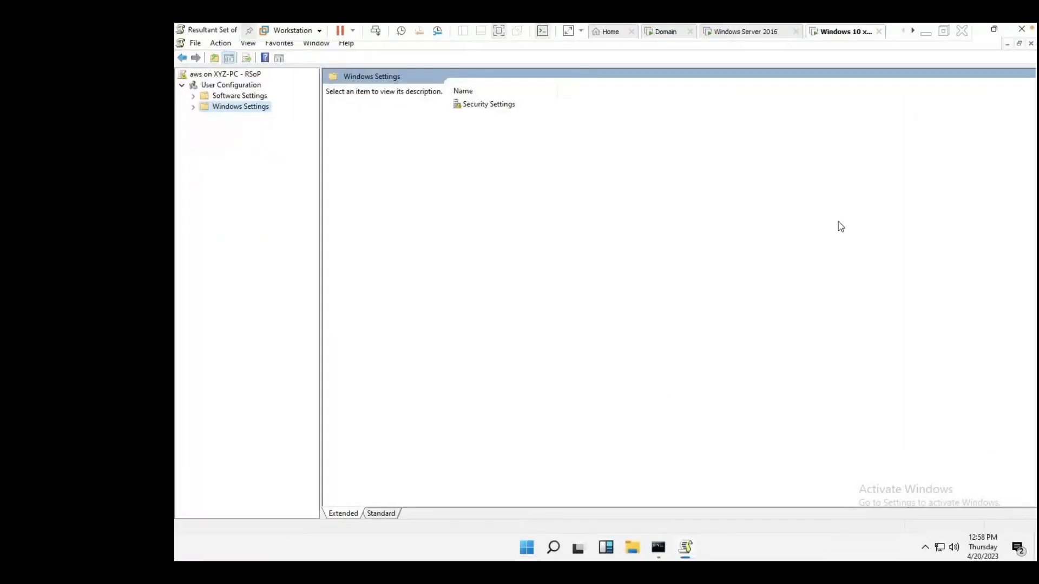
On the domain controller VM, list the domain's GPOs and start backing up block-cp.
{"action": "left_click", "coordinate": [665, 36]}
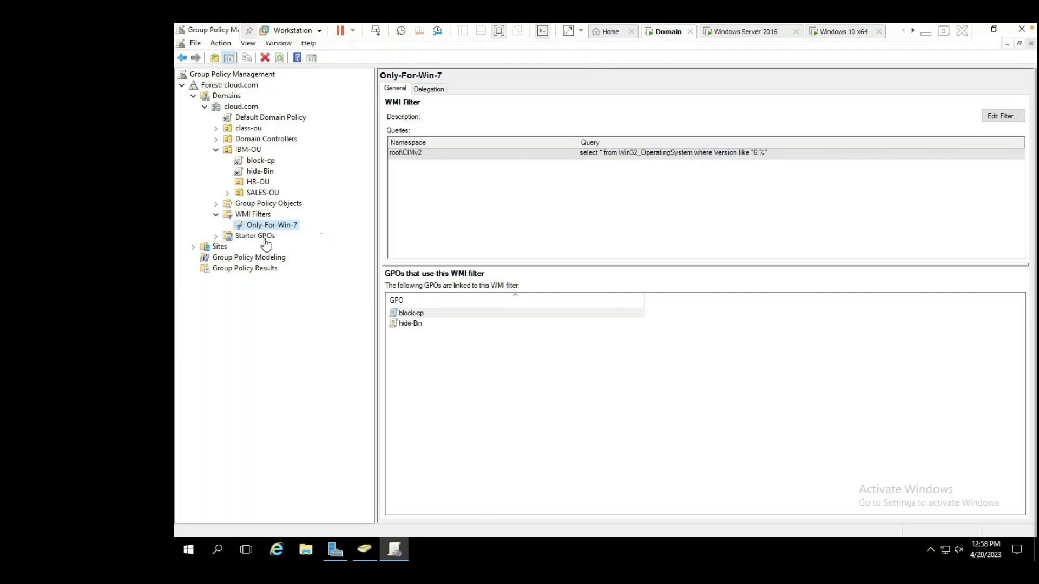
{"action": "left_click", "coordinate": [258, 206]}
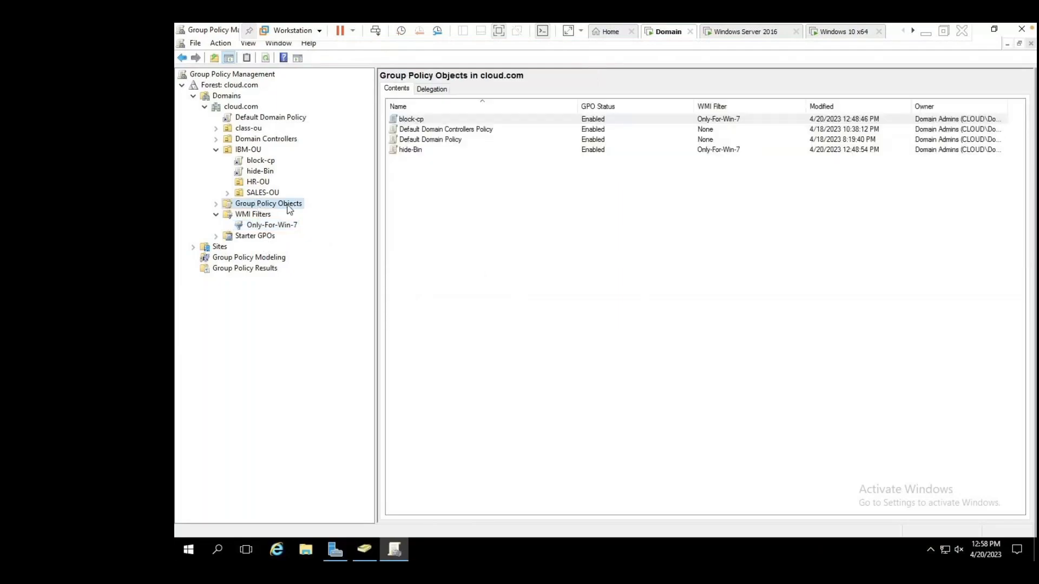
{"action": "right_click", "coordinate": [413, 120]}
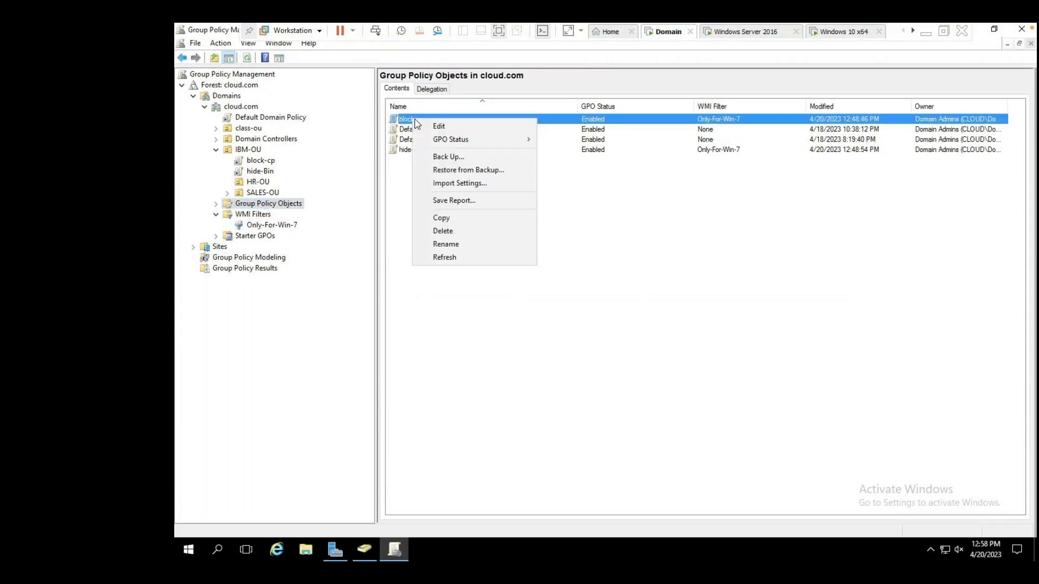
{"action": "left_click", "coordinate": [448, 158]}
Save the block-cp backup into a new 'gpo' folder on the Desktop and confirm success.
{"action": "left_click", "coordinate": [694, 314]}
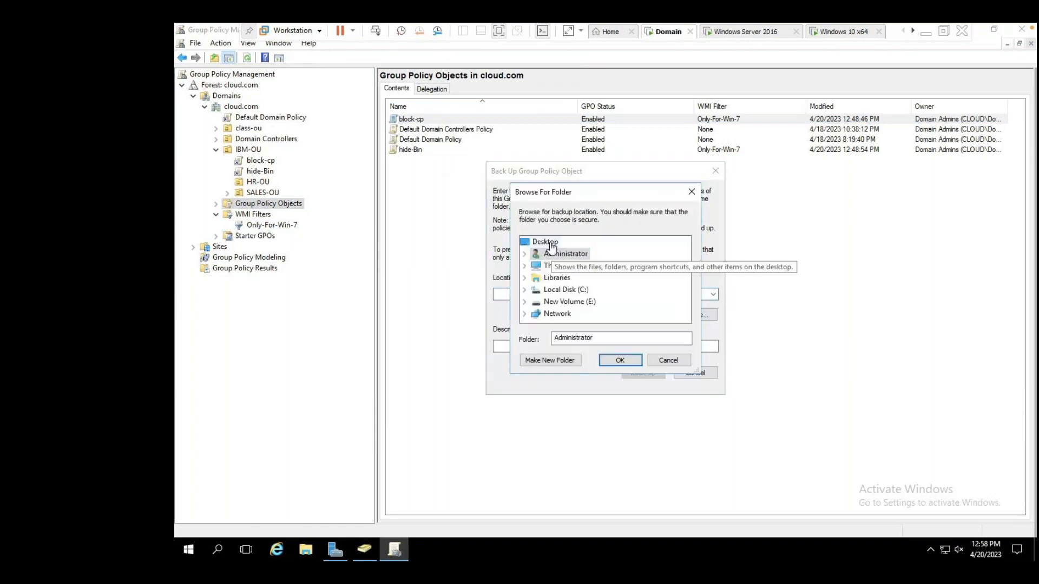
{"action": "left_click", "coordinate": [550, 243]}
{"action": "type", "text": "g"}
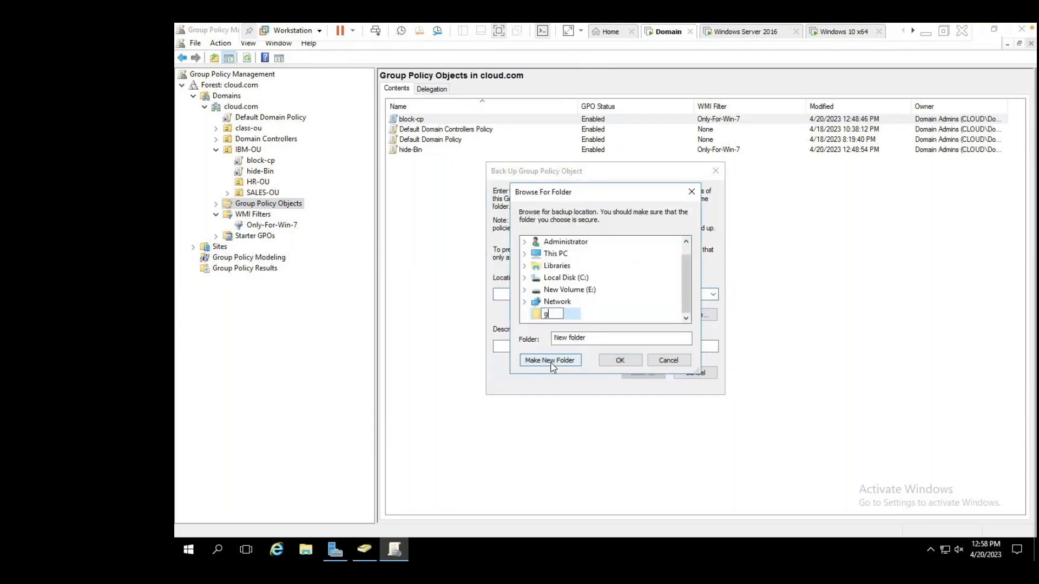
{"action": "type", "text": "po"}
{"action": "left_click", "coordinate": [570, 313]}
{"action": "left_click", "coordinate": [620, 360]}
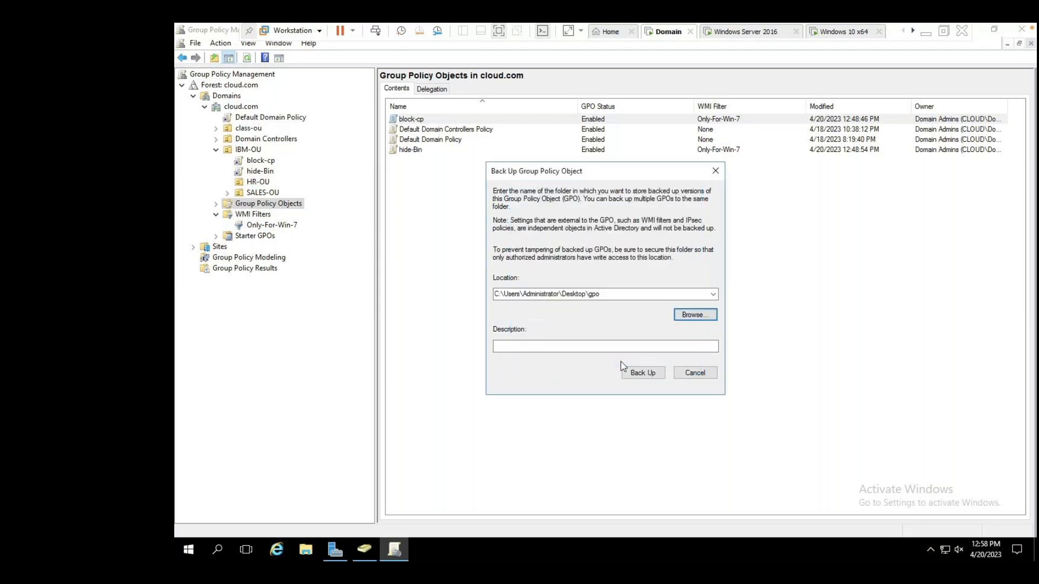
{"action": "left_click", "coordinate": [644, 376]}
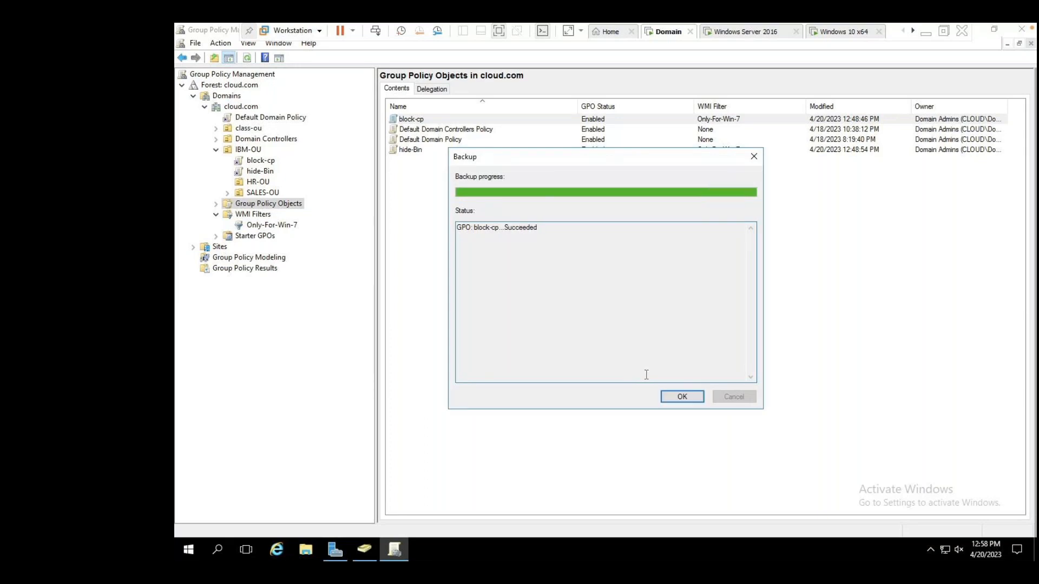
{"action": "left_click", "coordinate": [683, 400]}
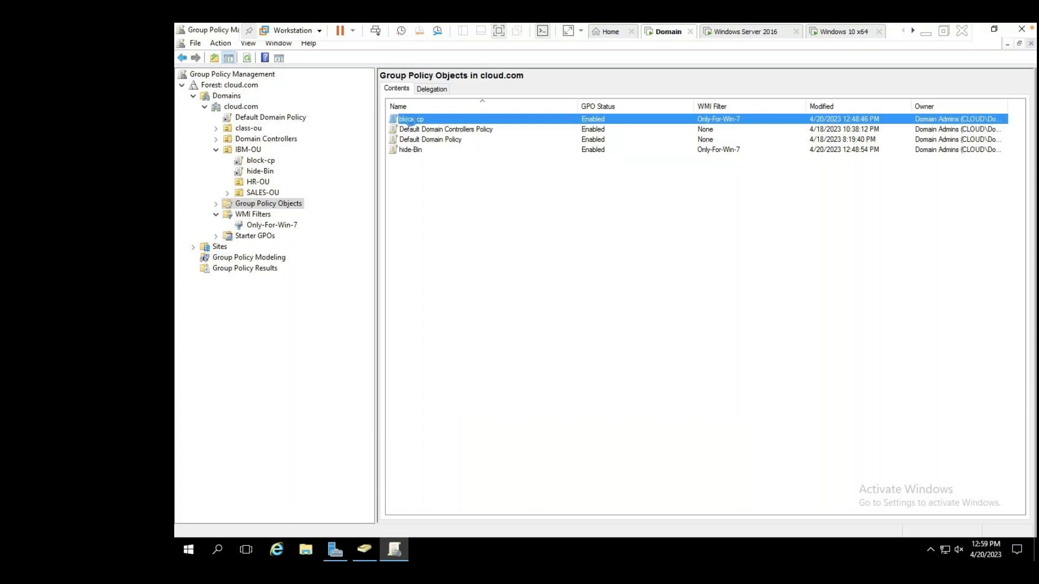
Run Restore from Backup on block-cp, using the block-cp backup from the gpo folder.
{"action": "right_click", "coordinate": [413, 124]}
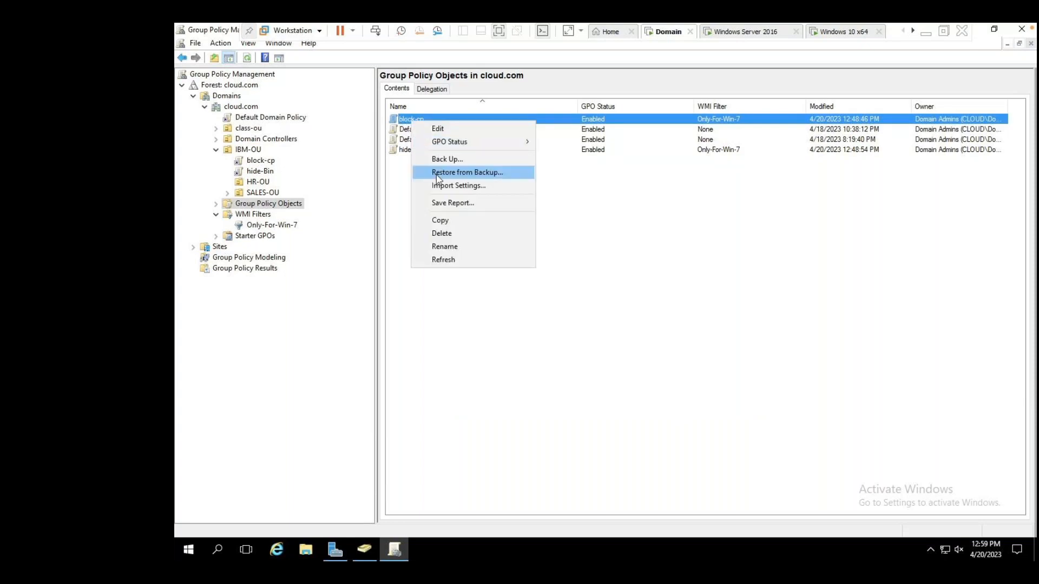
{"action": "left_click", "coordinate": [466, 176]}
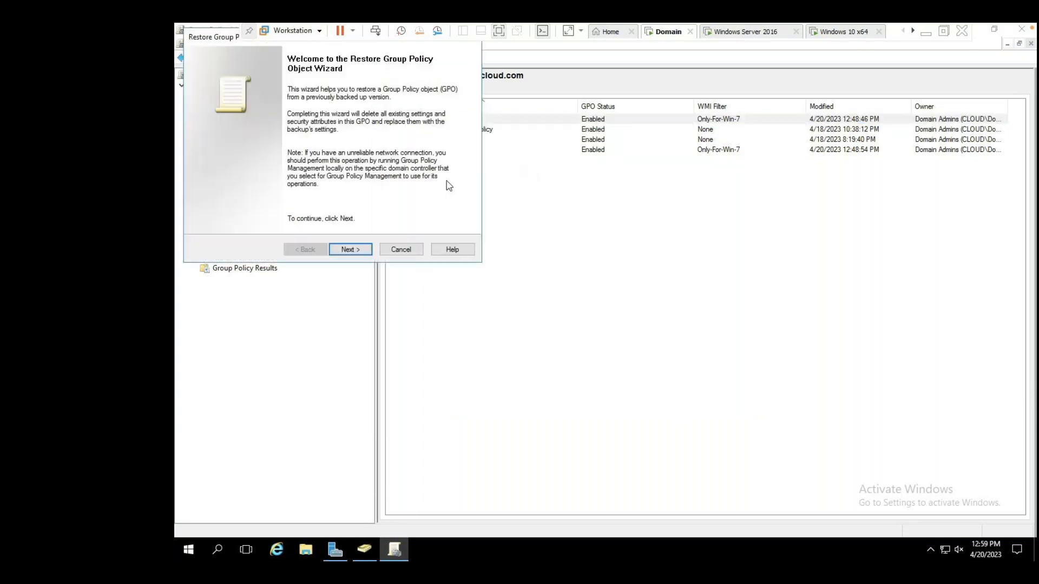
{"action": "left_click", "coordinate": [349, 250]}
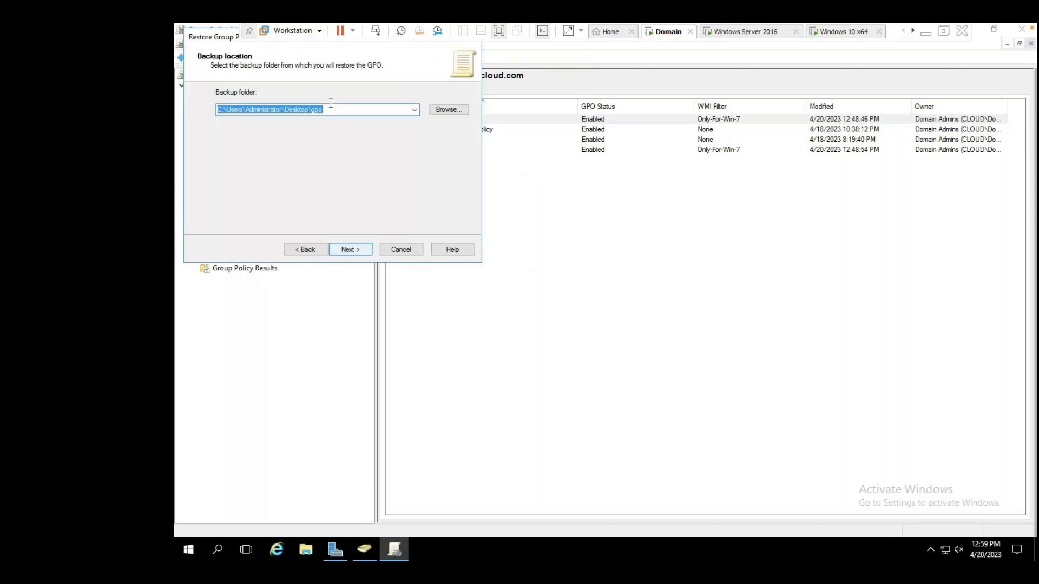
{"action": "left_click", "coordinate": [352, 251]}
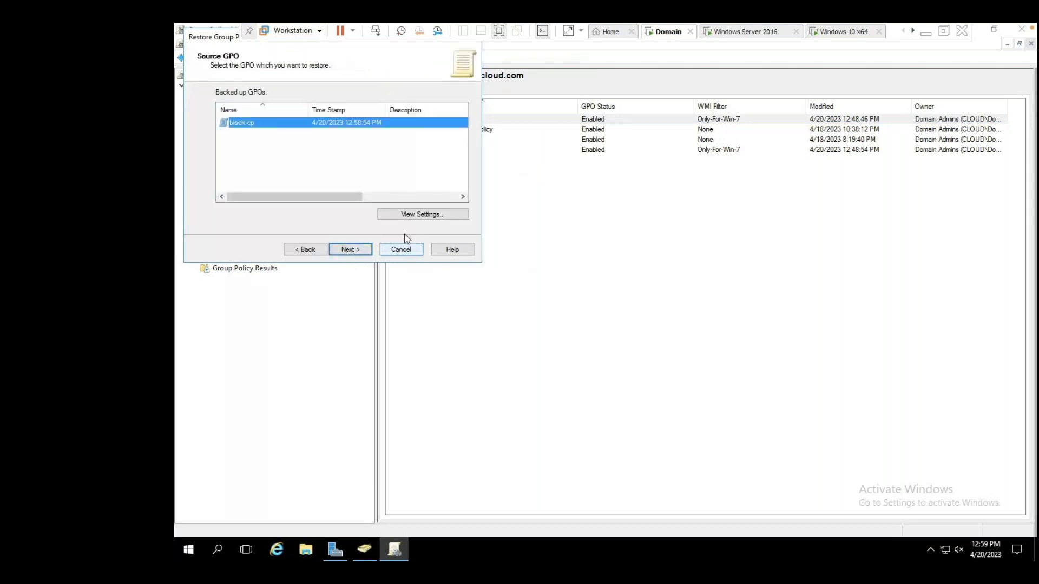
{"action": "left_click", "coordinate": [339, 251]}
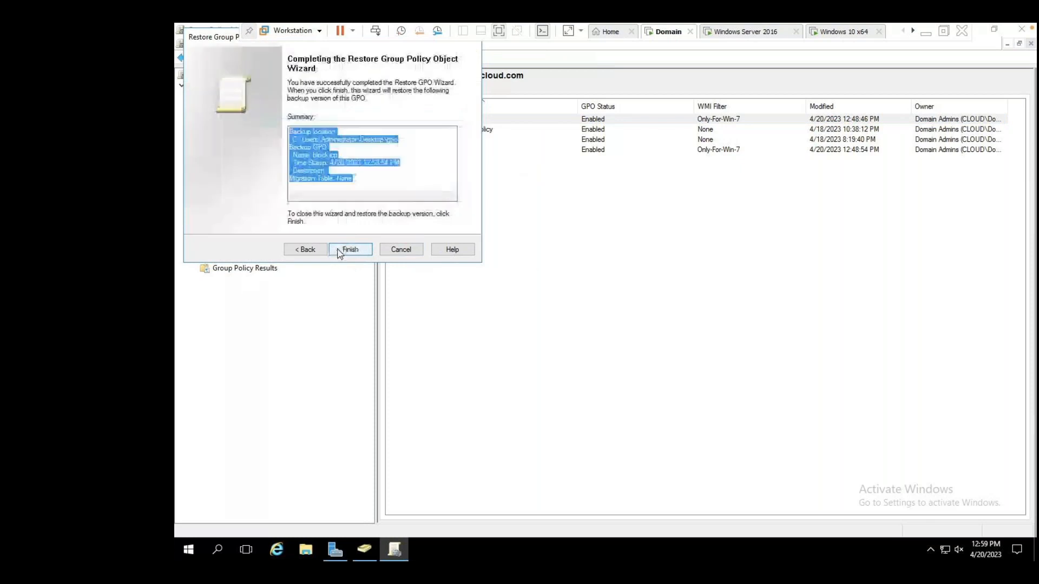
{"action": "left_click", "coordinate": [343, 250]}
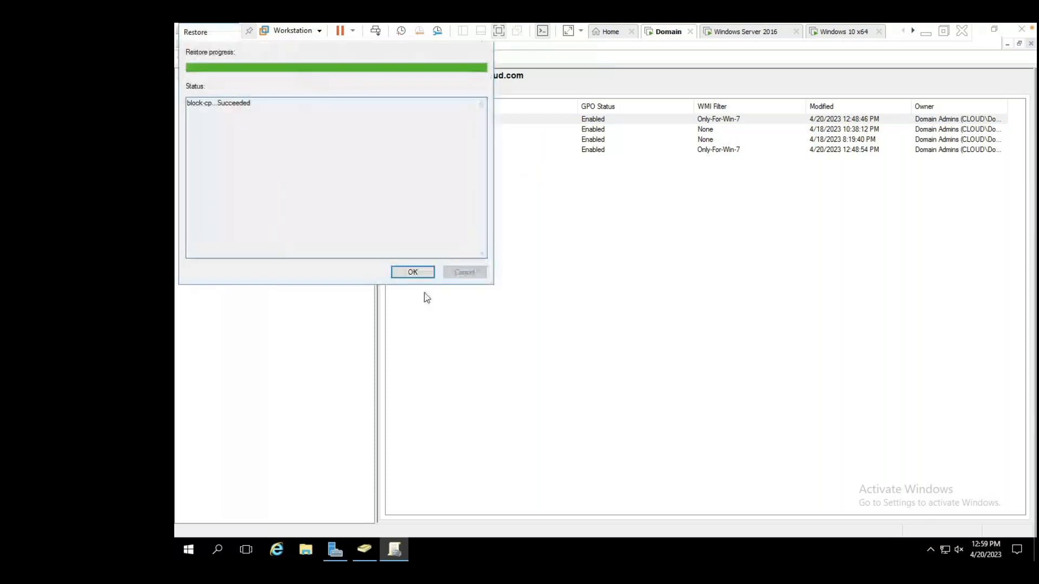
{"action": "left_click", "coordinate": [413, 272]}
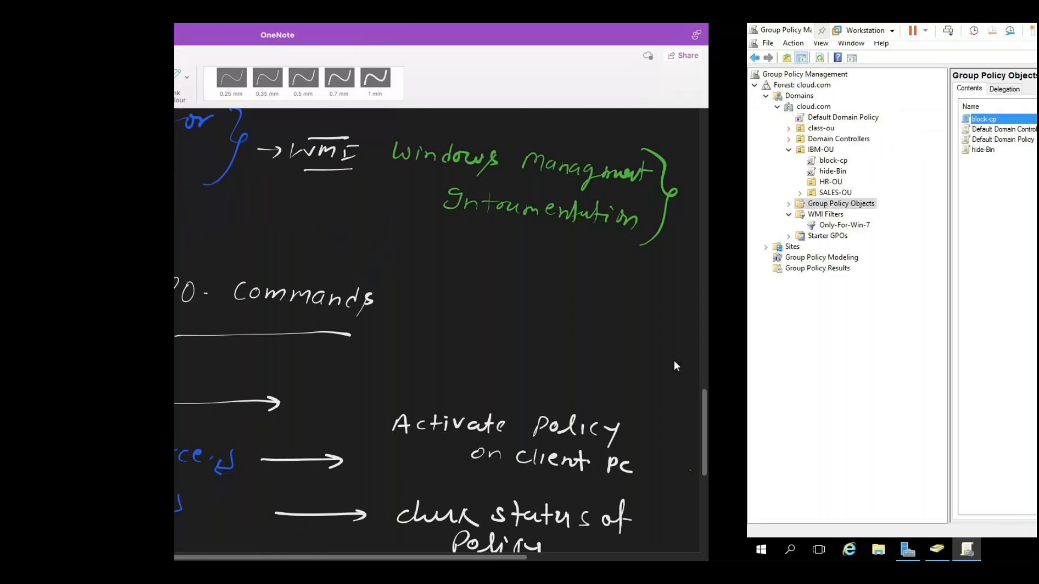
After reviewing the GPO Commands notes, switch back to the GoTo meeting desktop.
{"action": "key", "text": "ctrl+Left"}
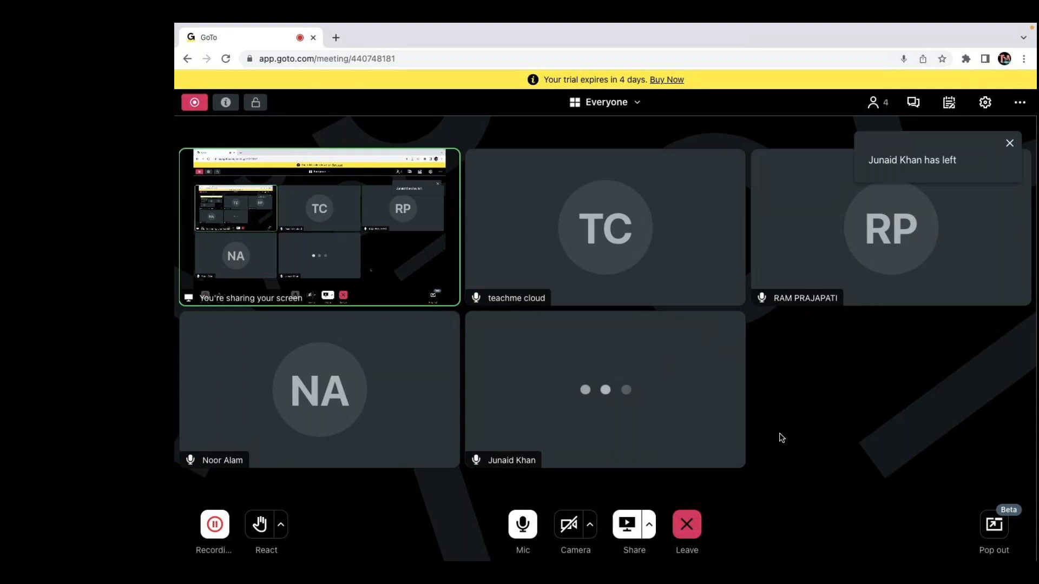
Choose Leave at the bottom of the GoTo Meeting window.
{"action": "left_click", "coordinate": [689, 531]}
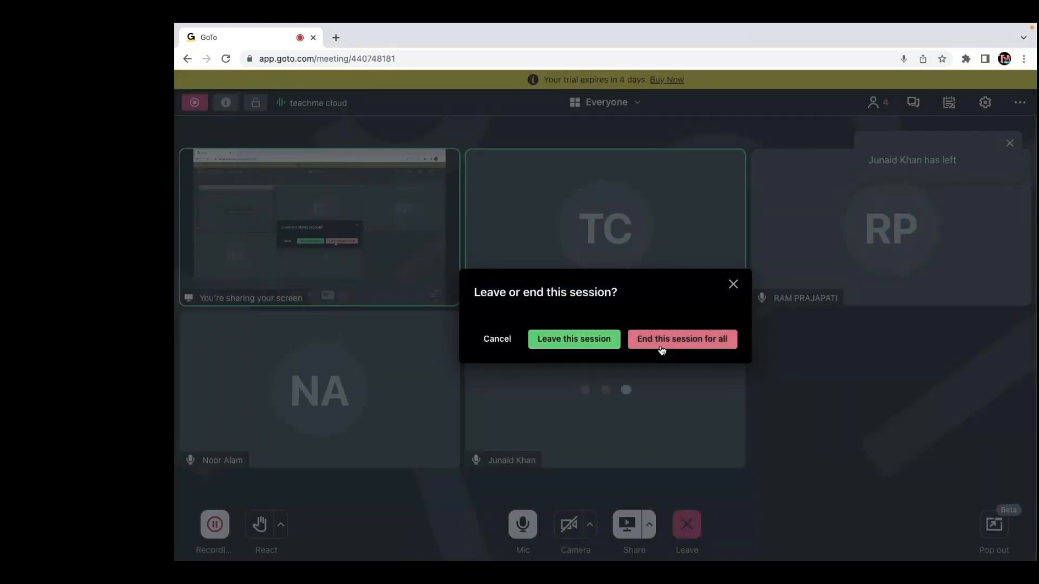